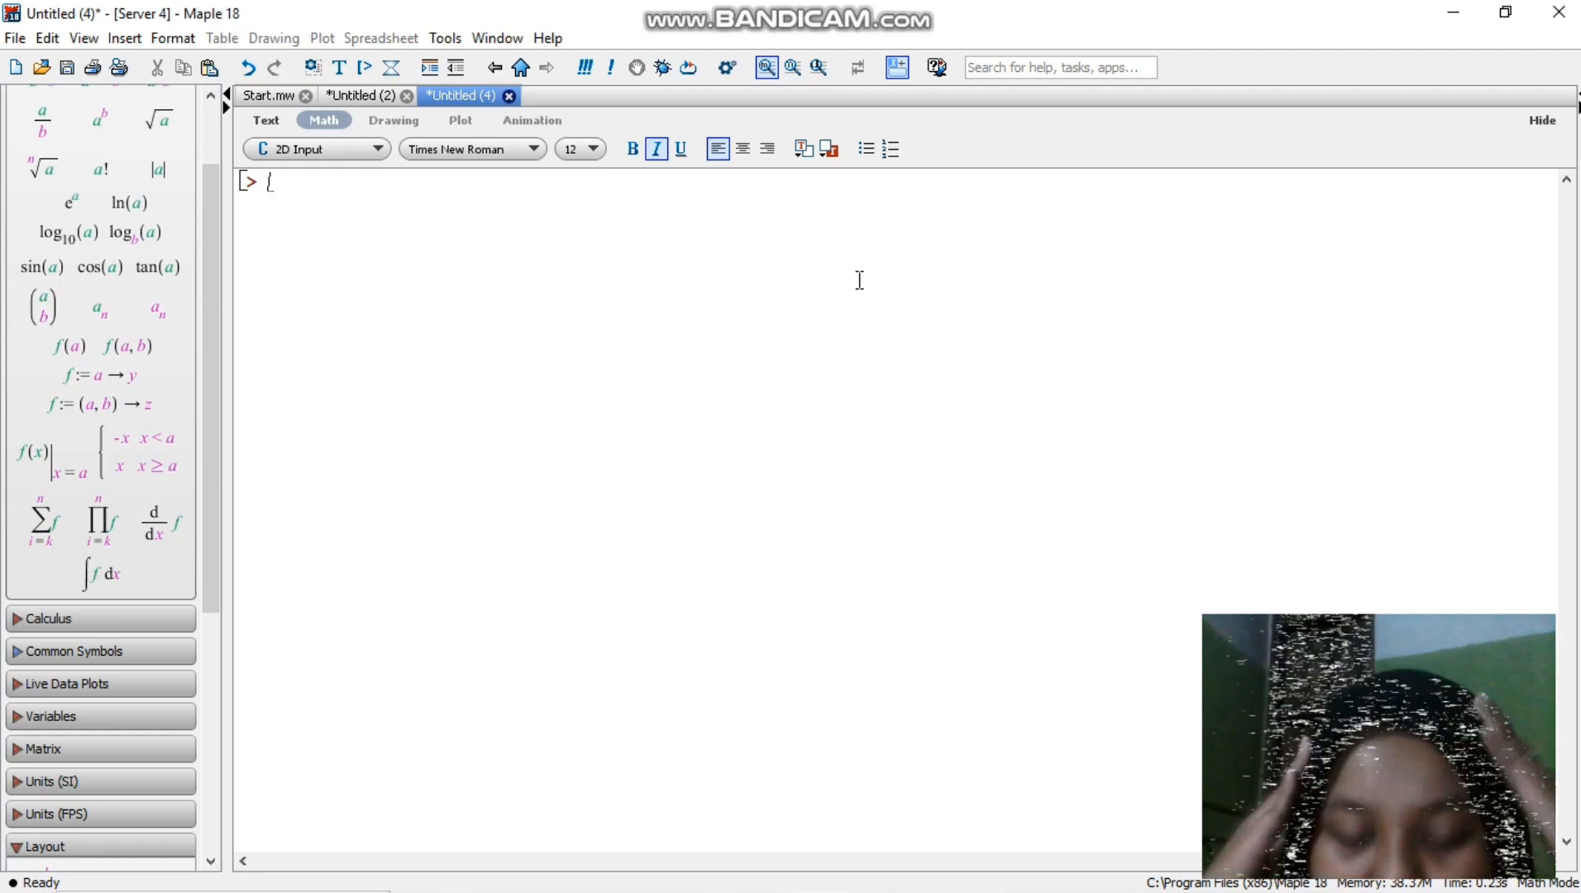
# Step: Define the function f := x→2x on the first input line and execute it
pyautogui.write('f')
pyautogui.press('BackSpace')
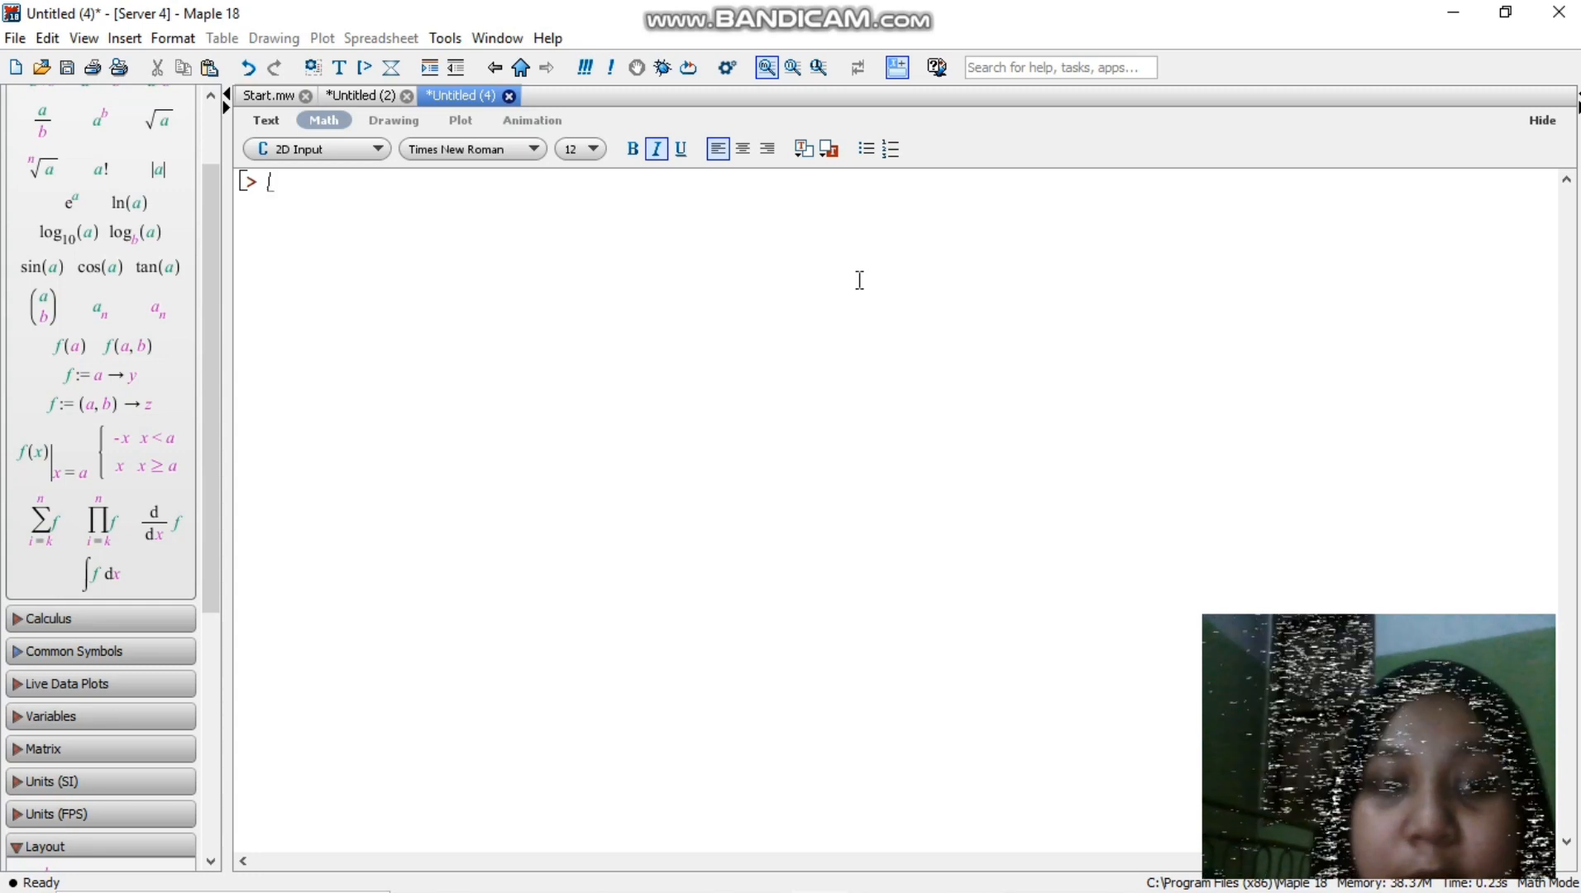
pyautogui.write('f')
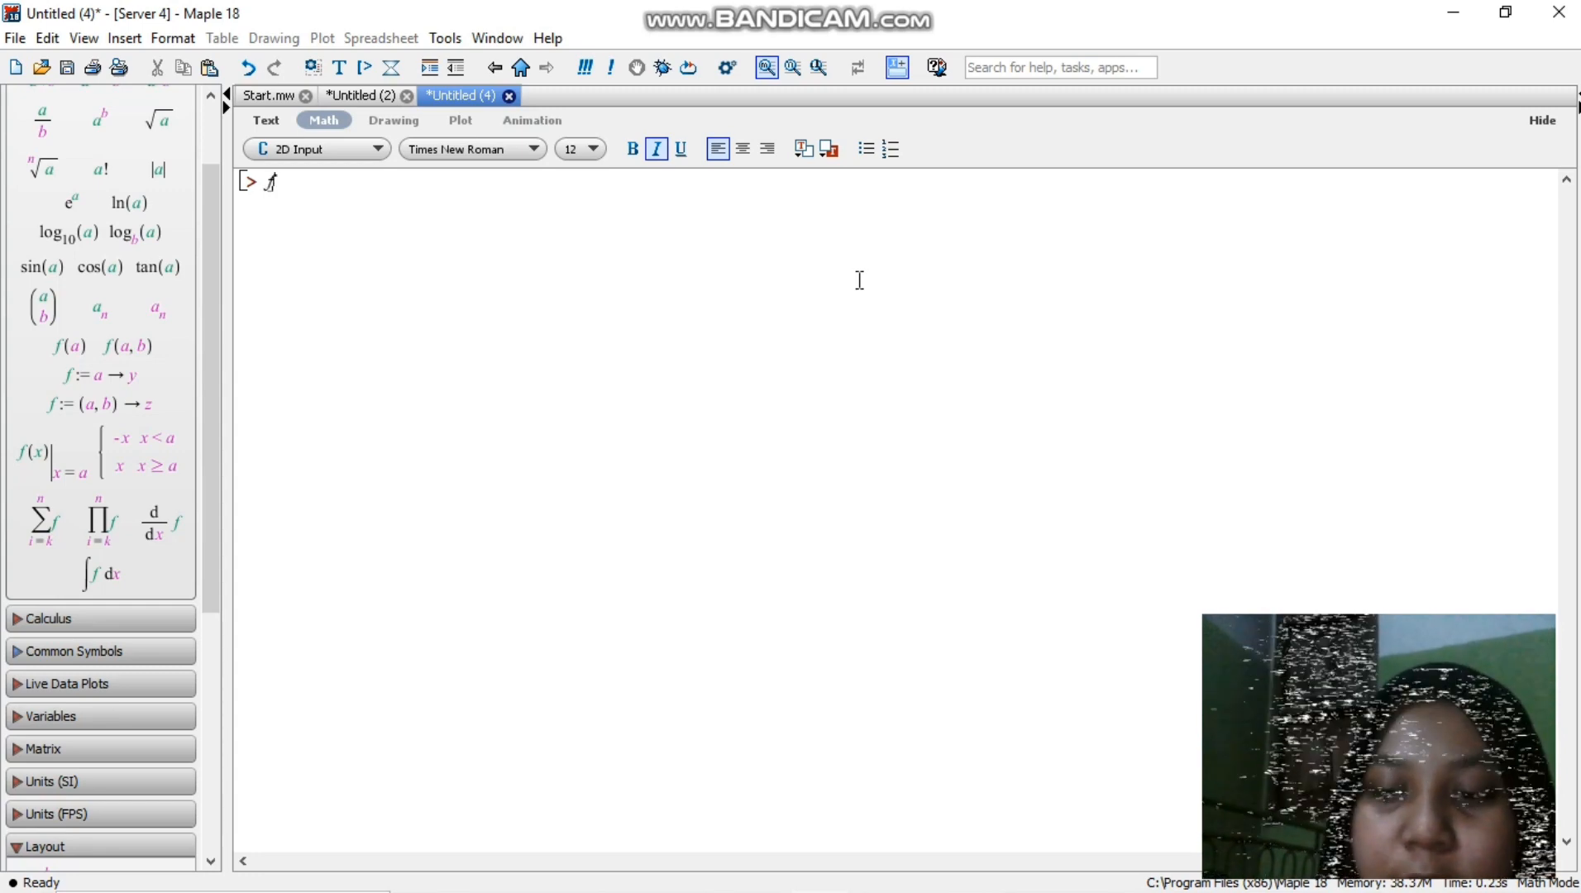
pyautogui.write(':+')
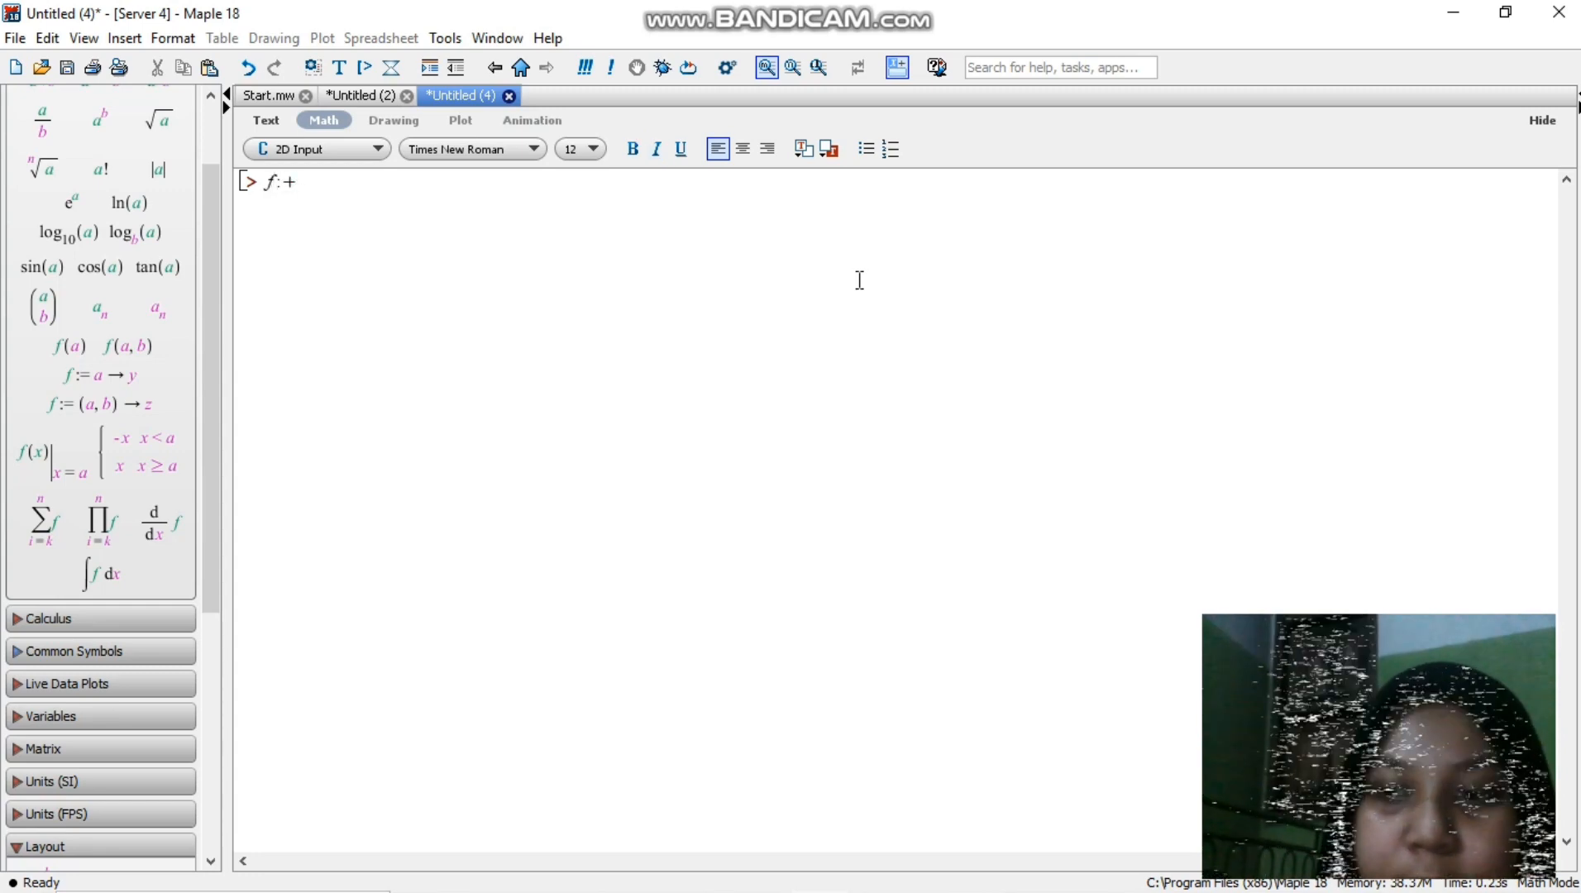
pyautogui.press('BackSpace')
pyautogui.write('=x')
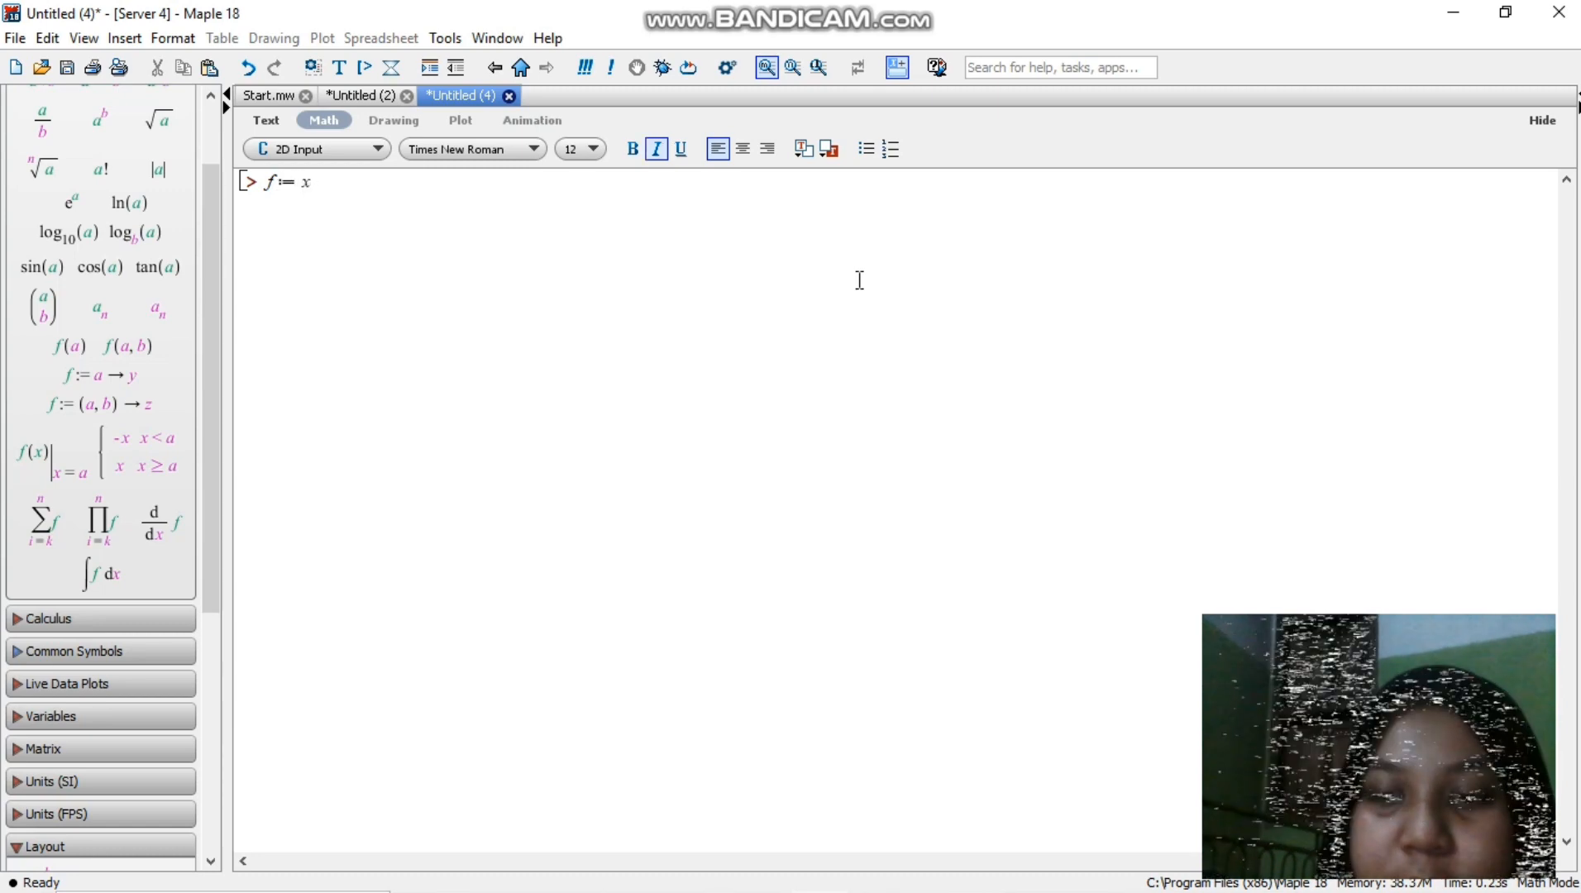
pyautogui.write('-')
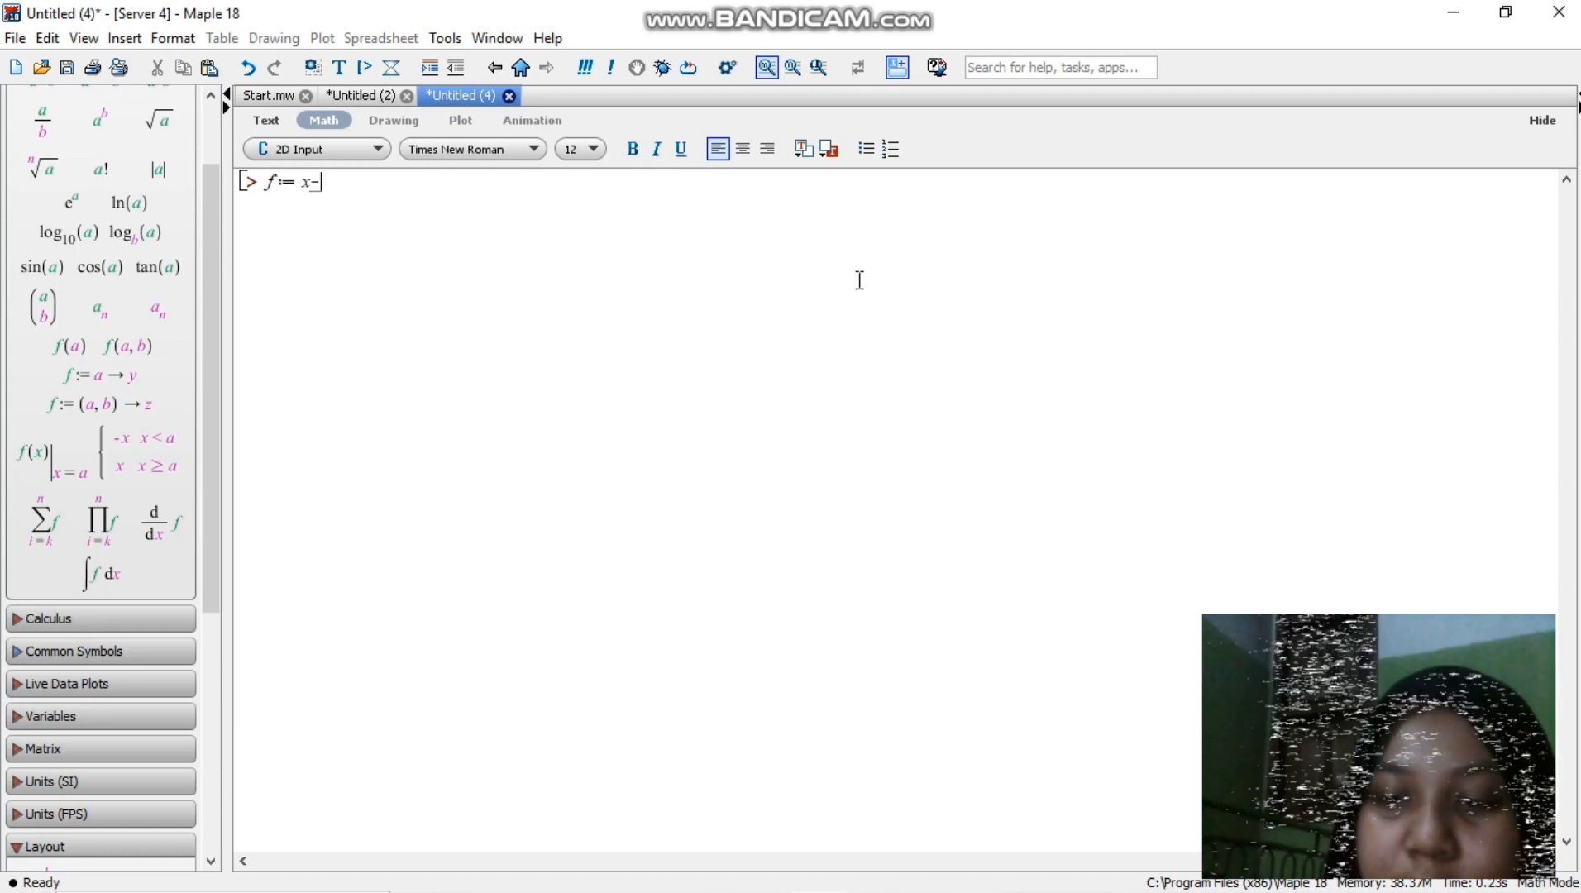
pyautogui.write('>')
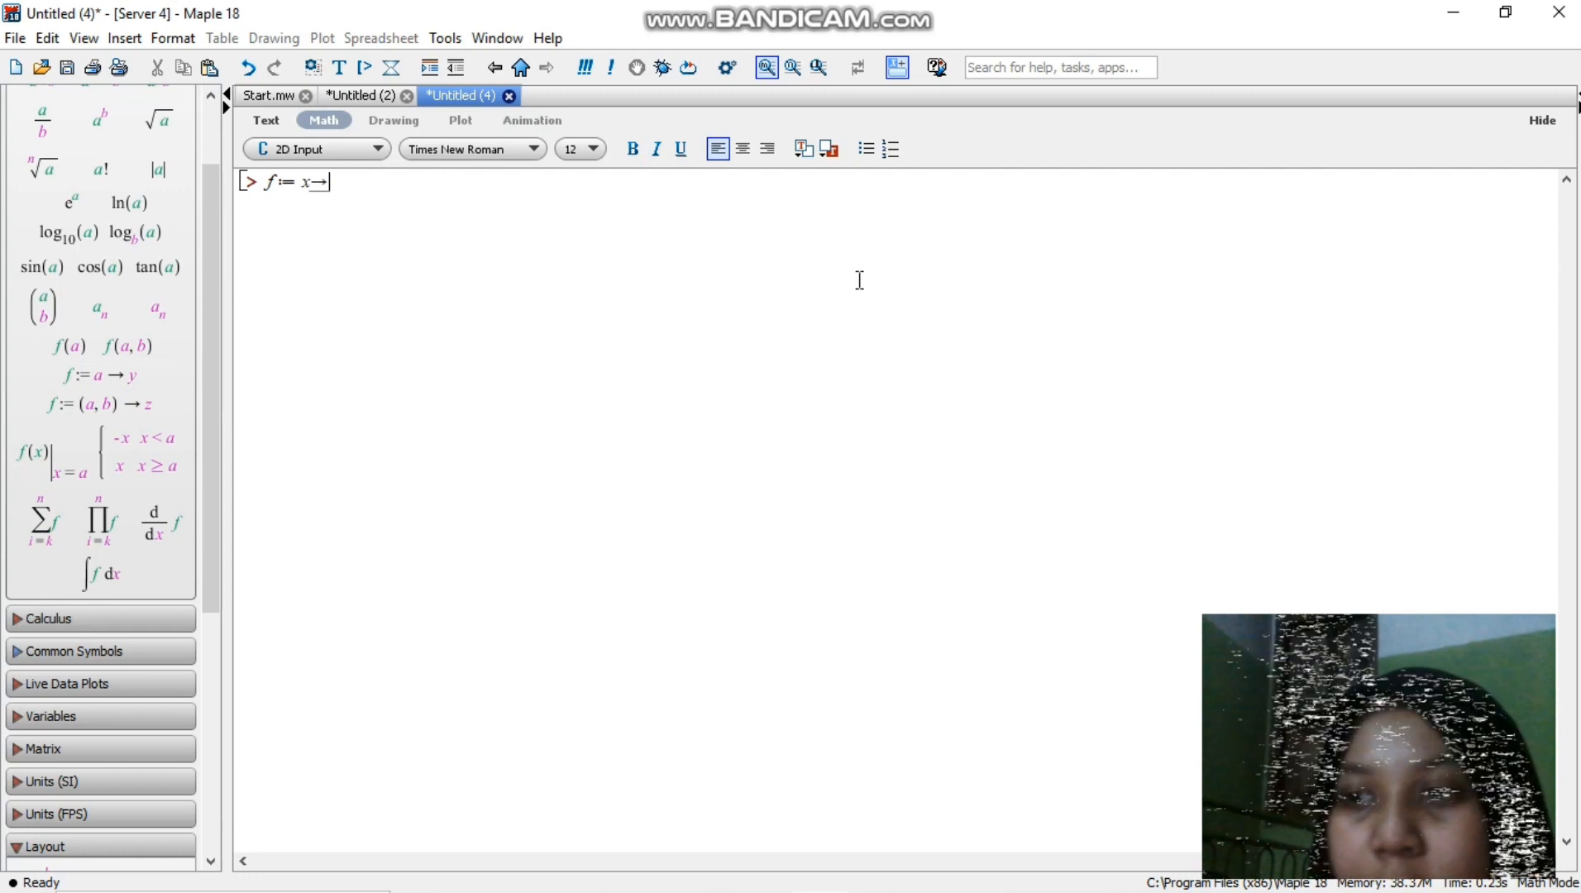
pyautogui.write('2x')
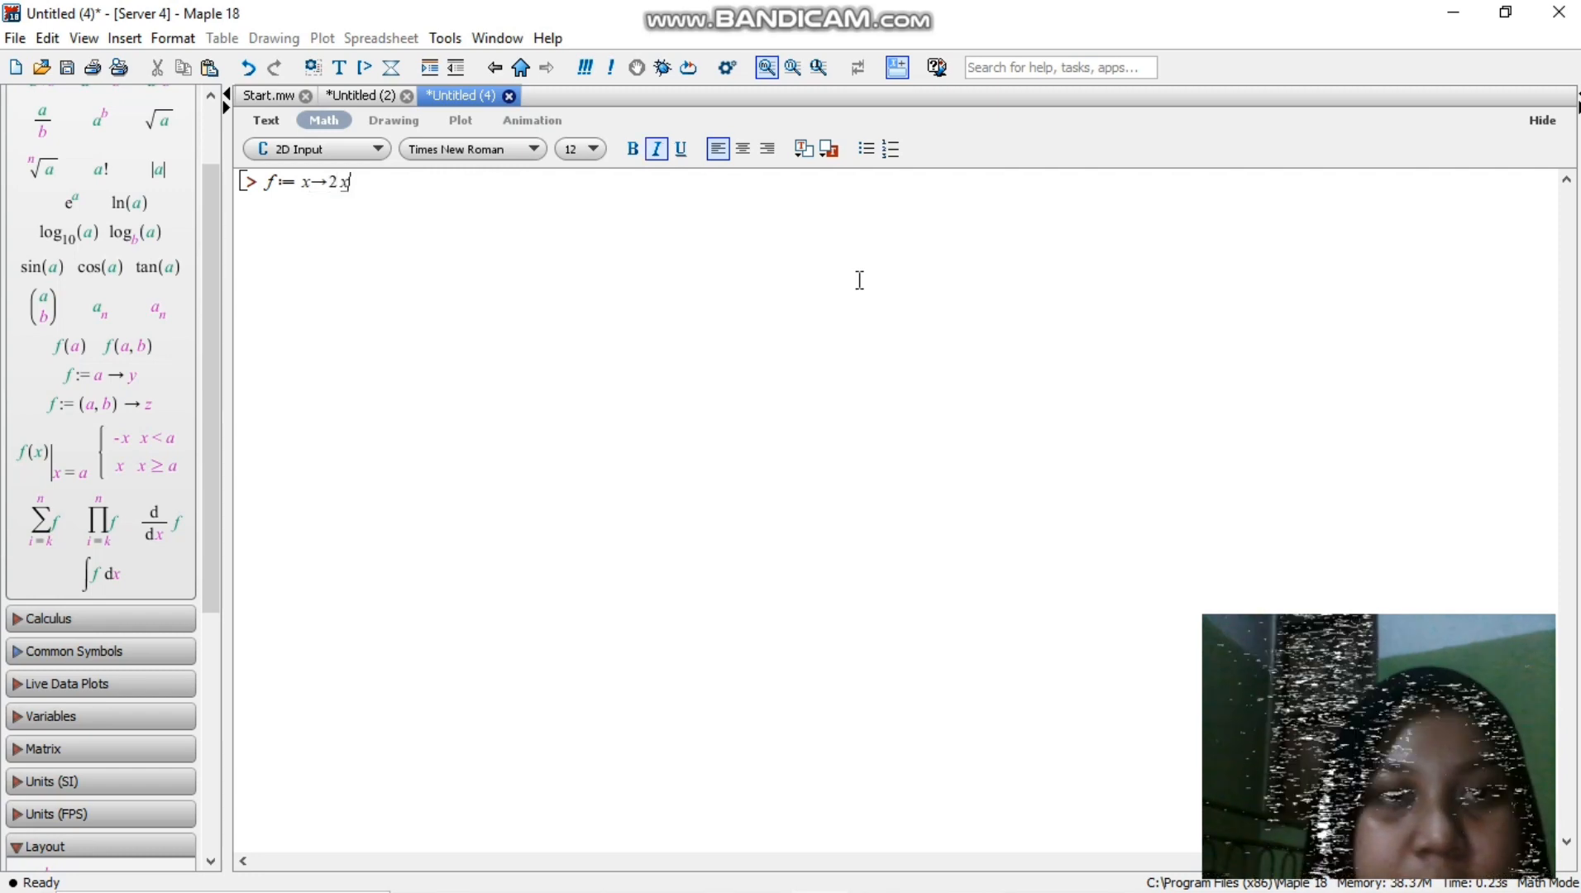
pyautogui.press('Return')
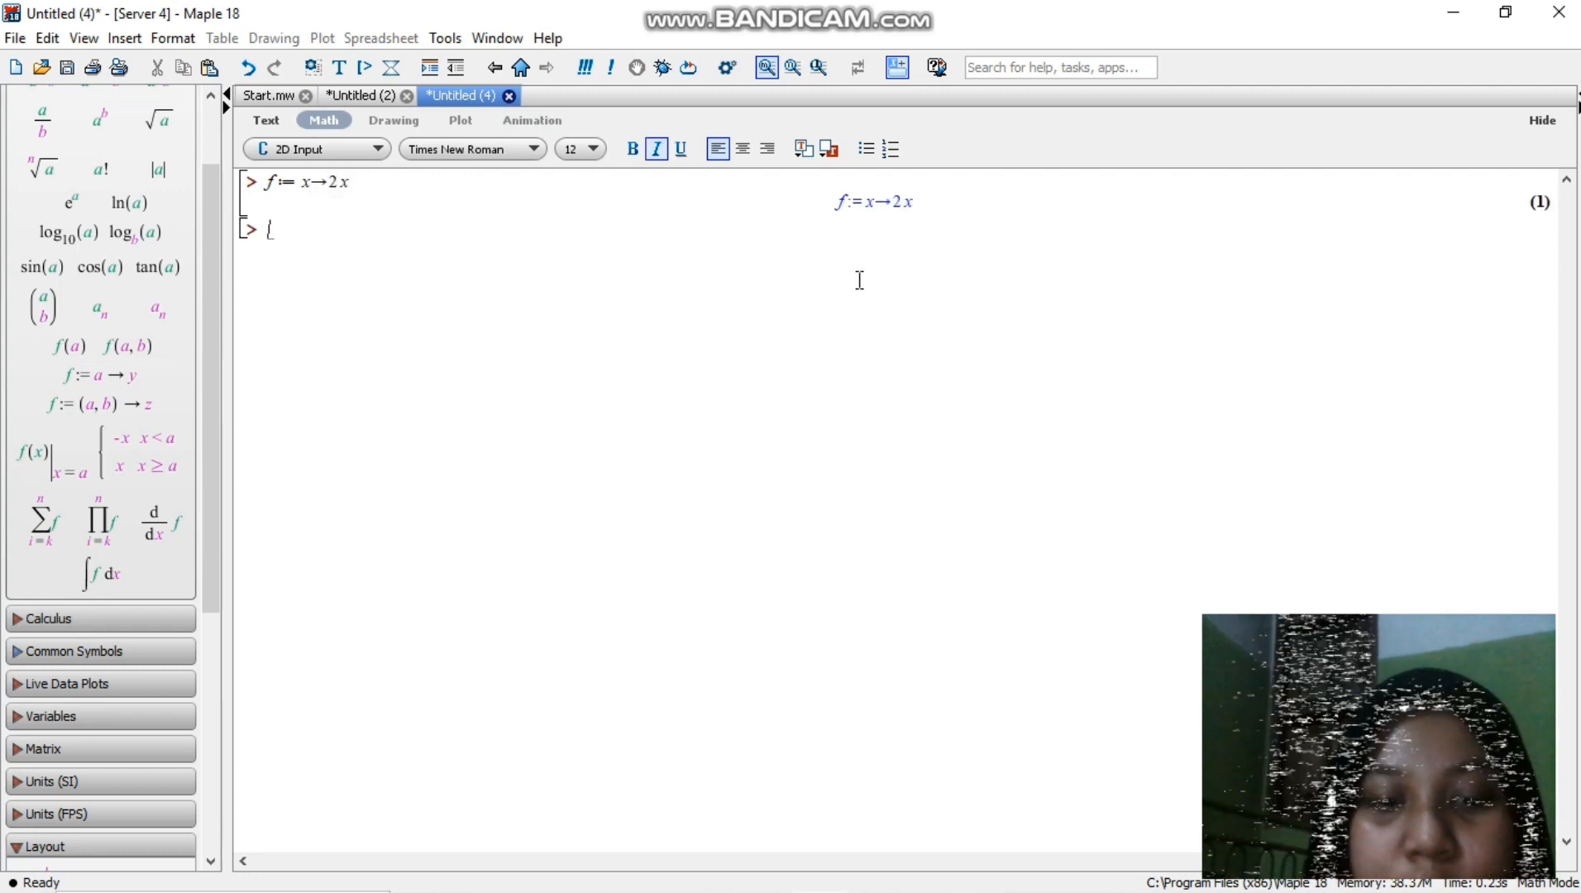
# Step: Define the function g := x→x+1 on the second input line and execute it
pyautogui.write('g')
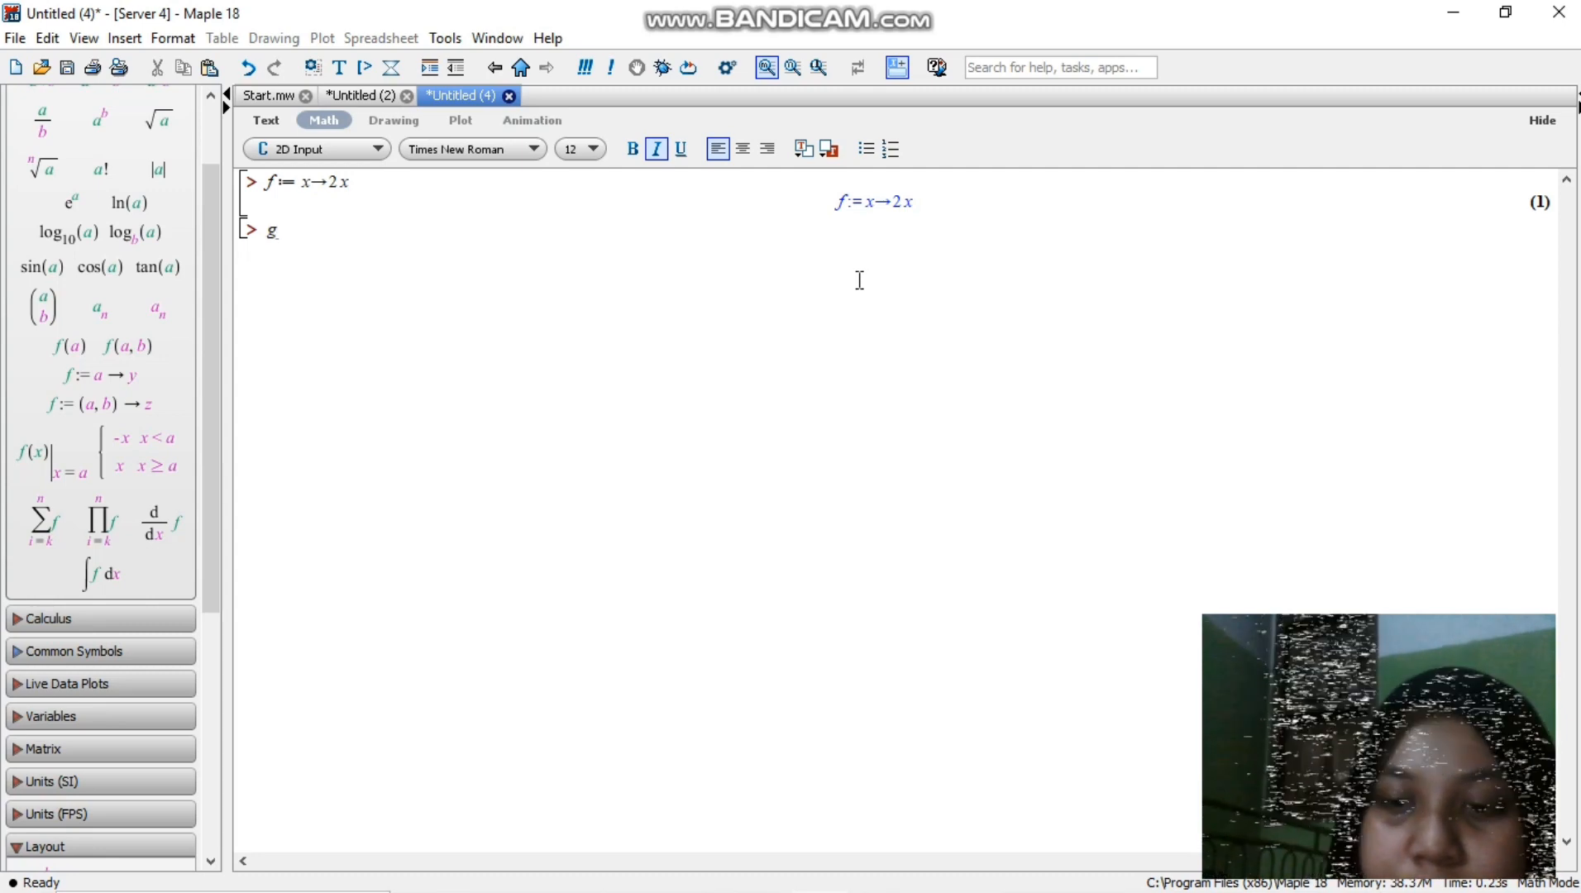
pyautogui.write(':=x')
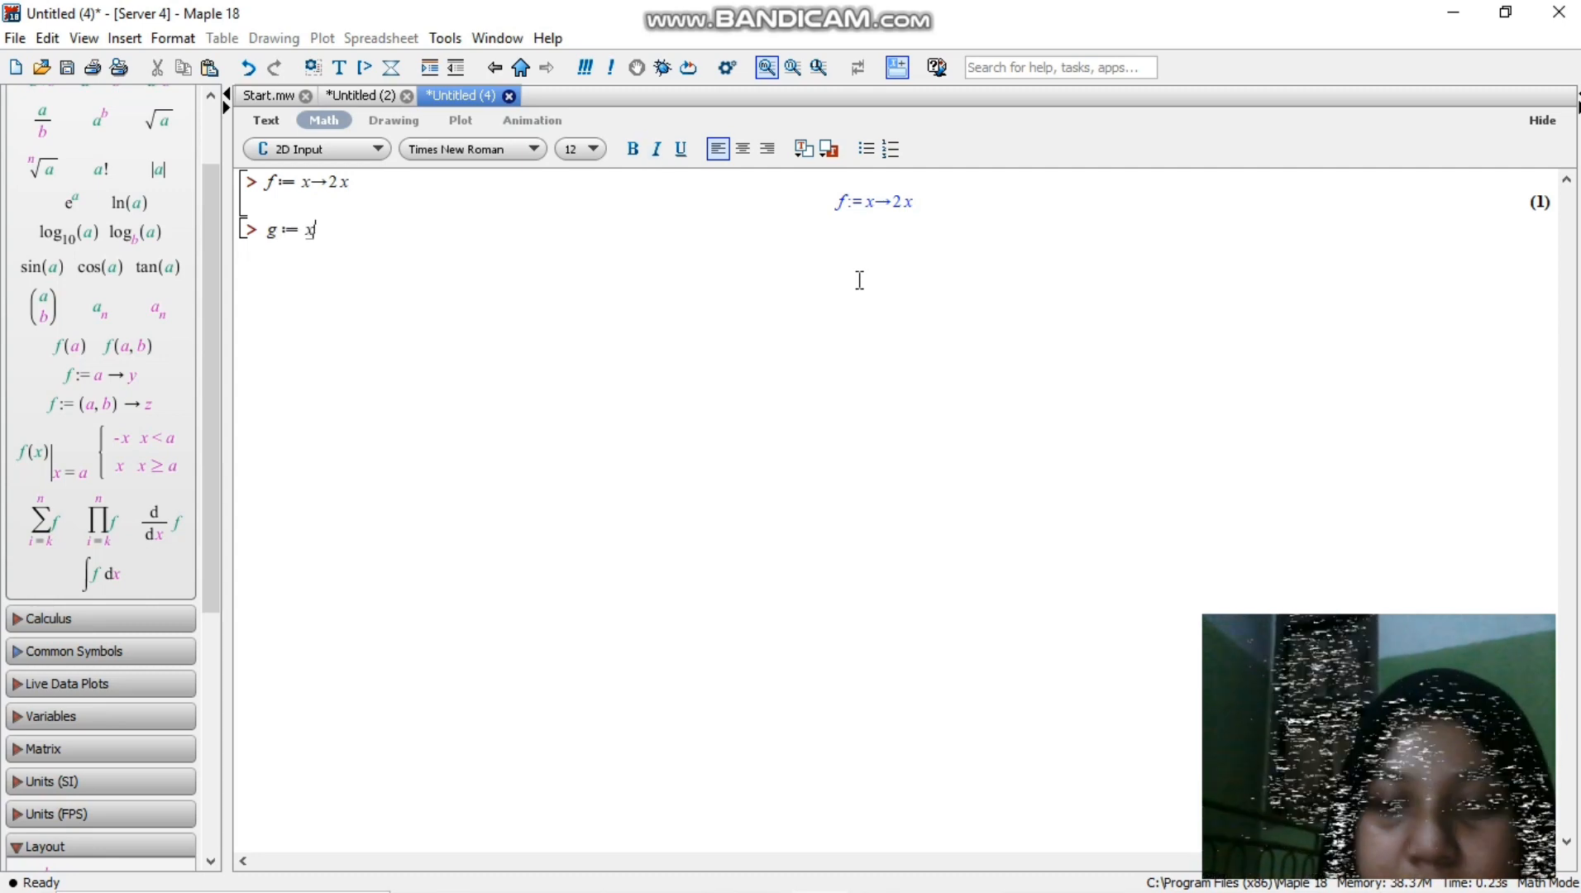
pyautogui.write('->')
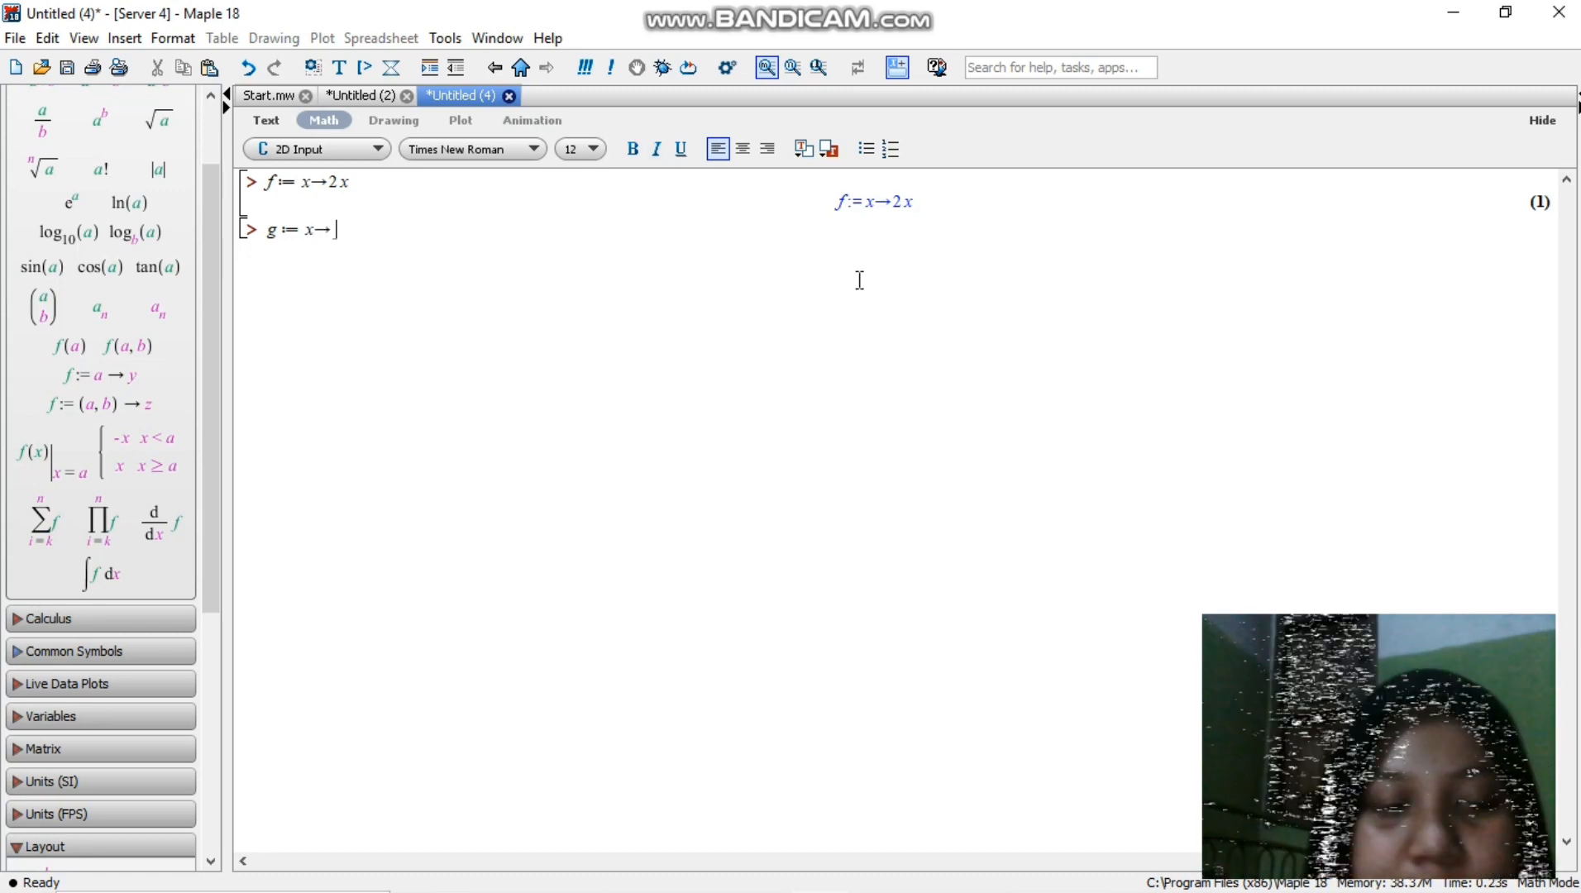
pyautogui.write('x+1')
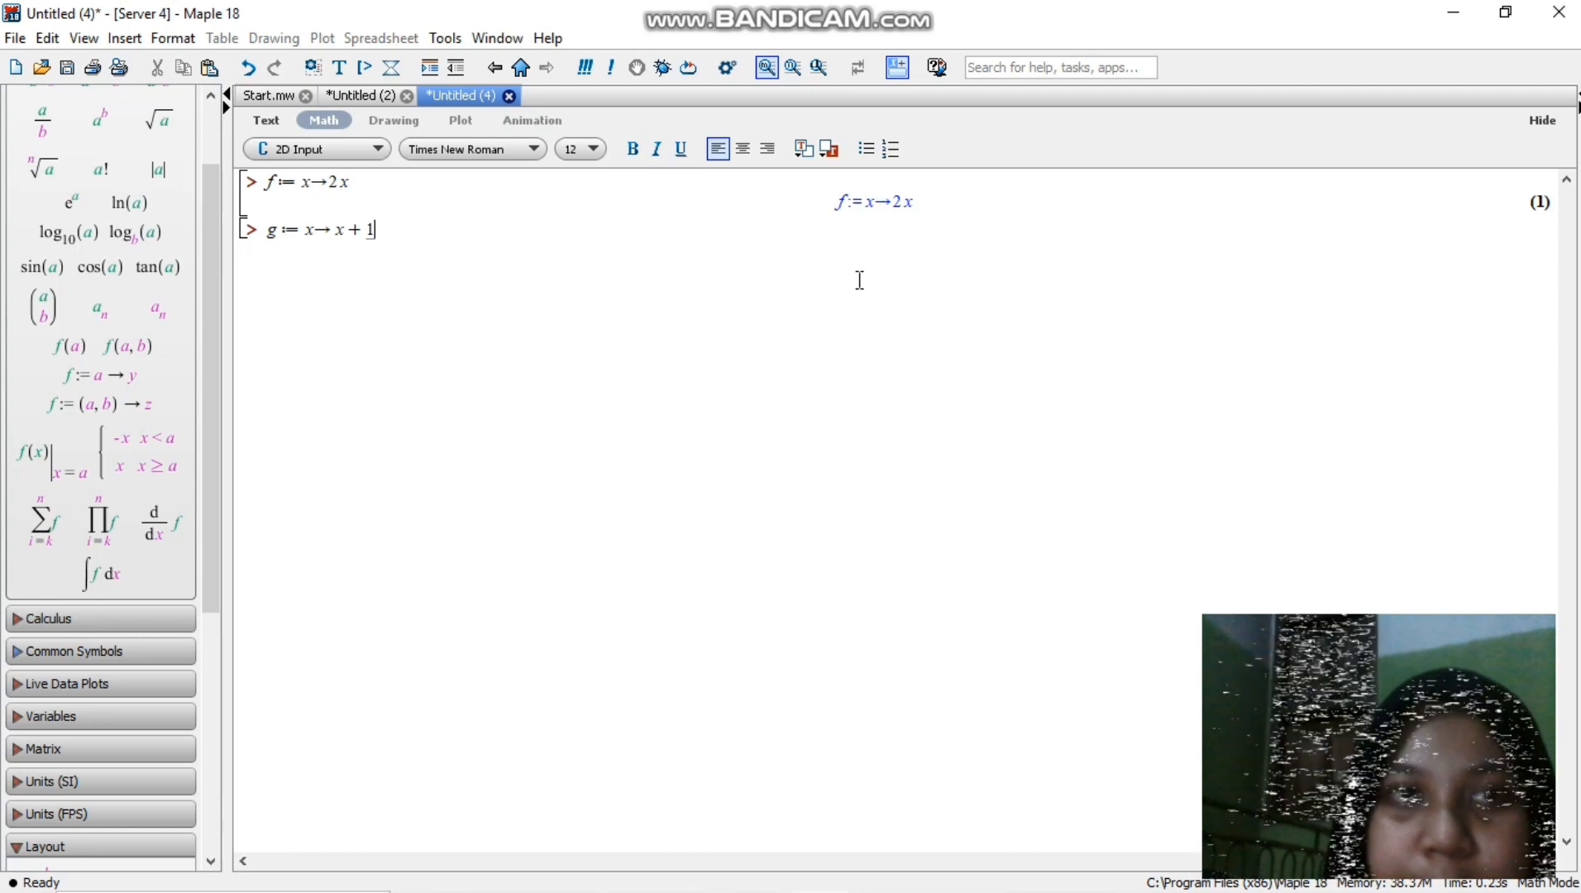
pyautogui.press('Return')
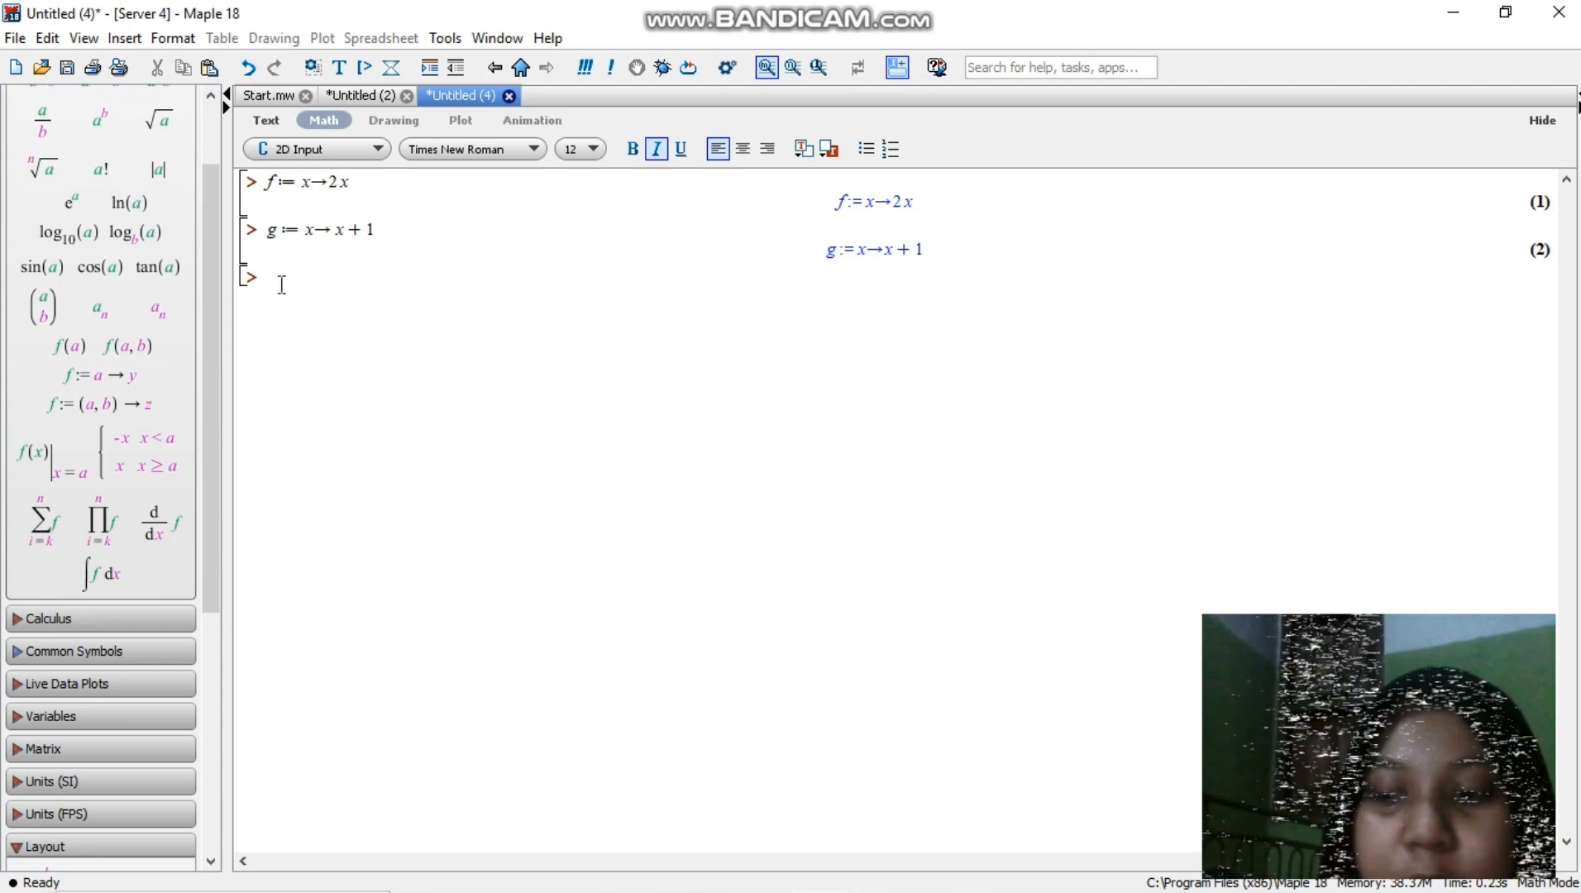
# Step: Enter the sum of the two functions as (f+g)(x) on the new line, using the addition template, and evaluate it
pyautogui.write('(')
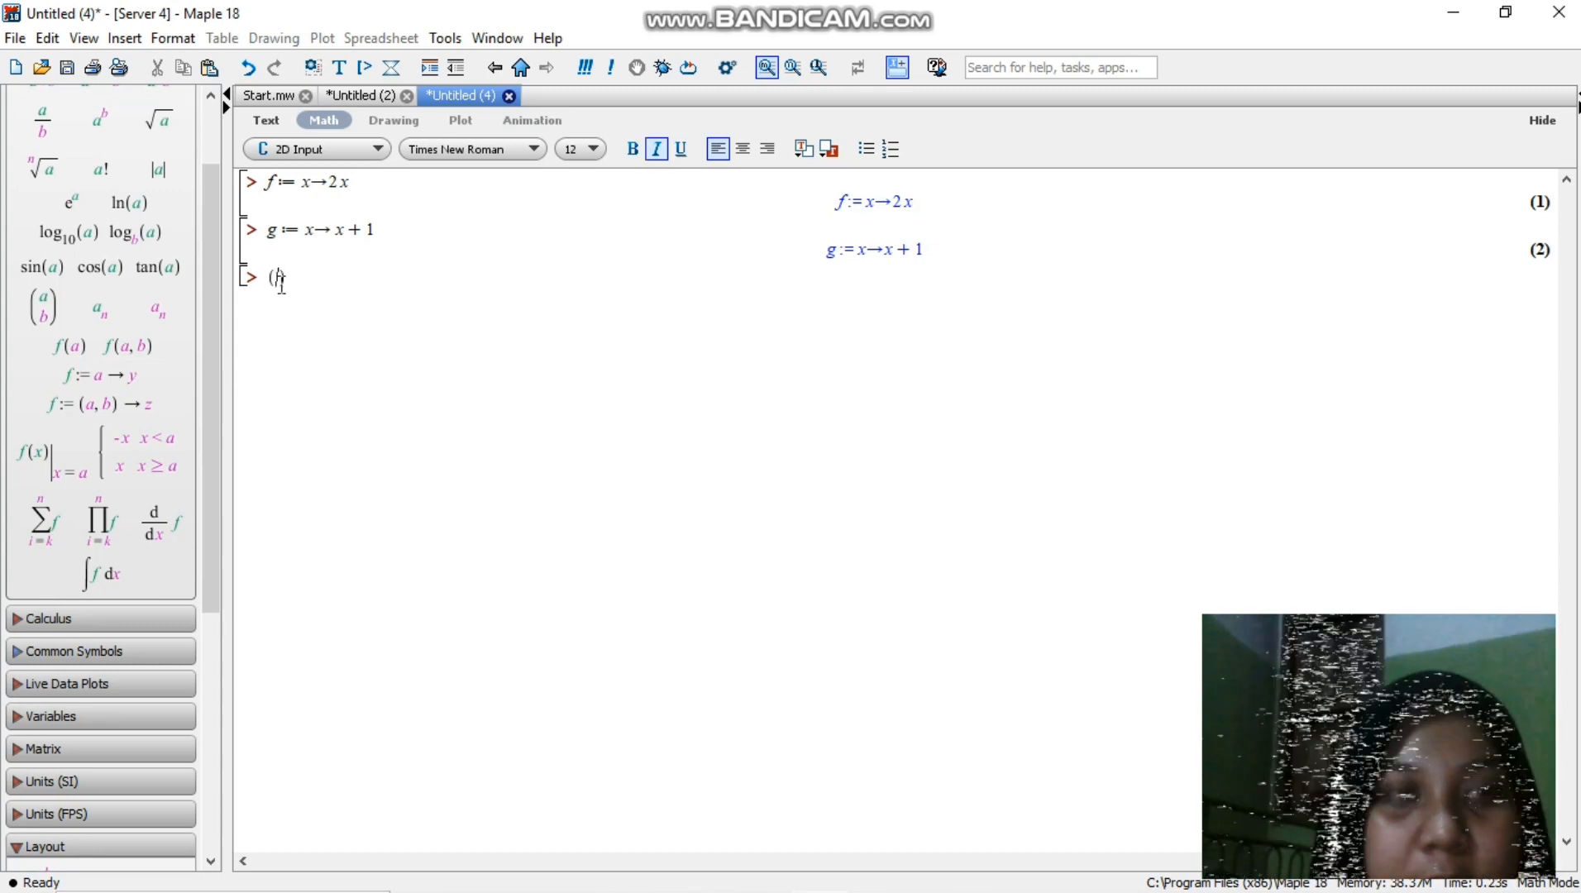
pyautogui.scroll(3, 176, 137)
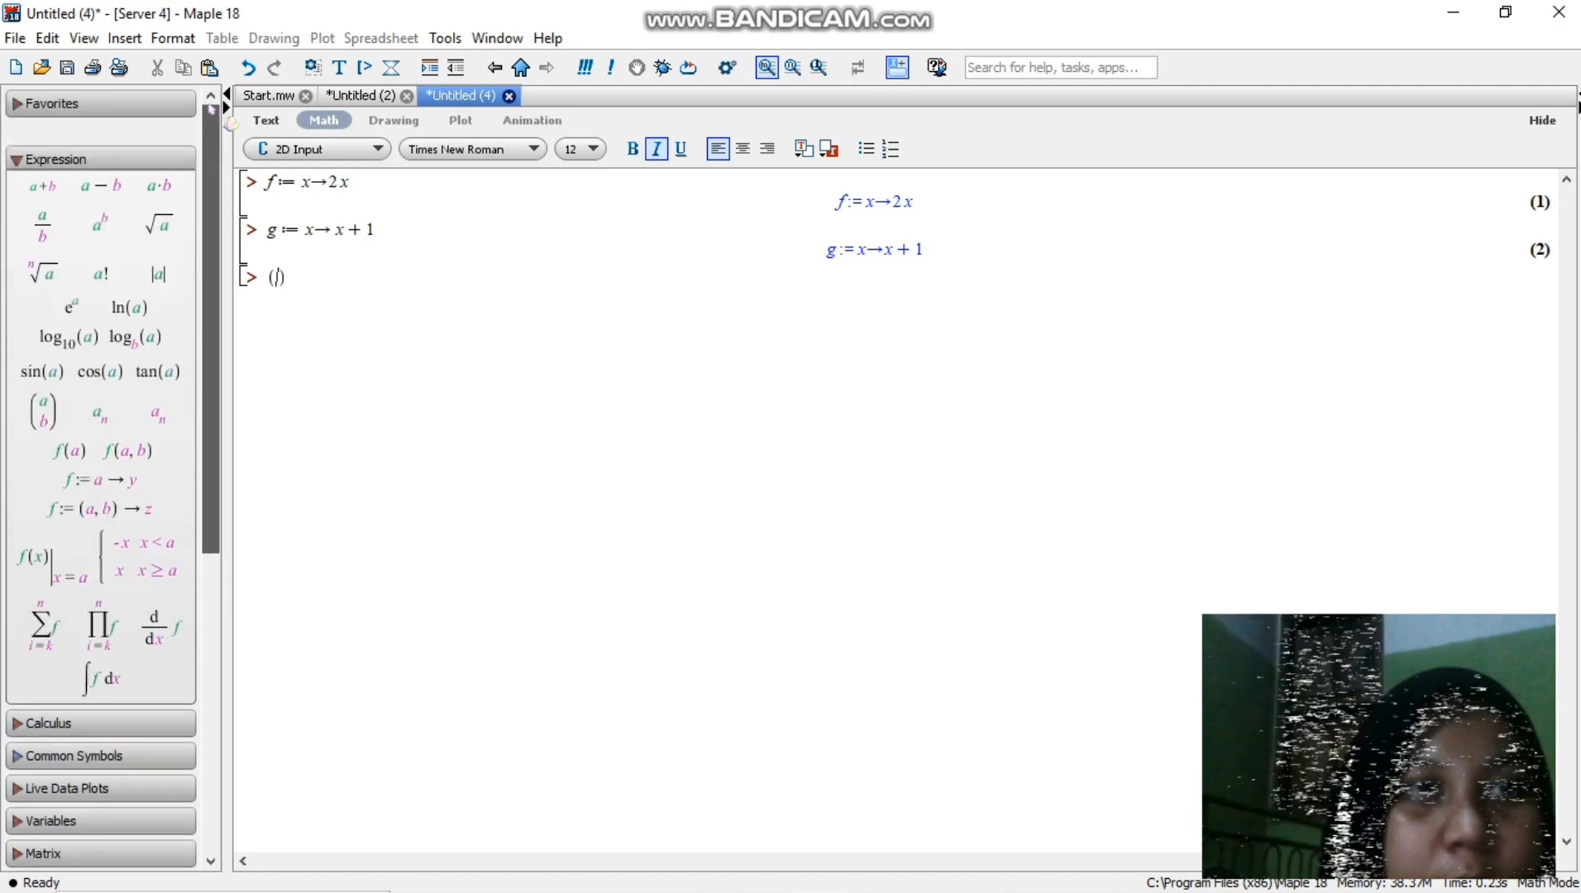
pyautogui.click(42, 185)
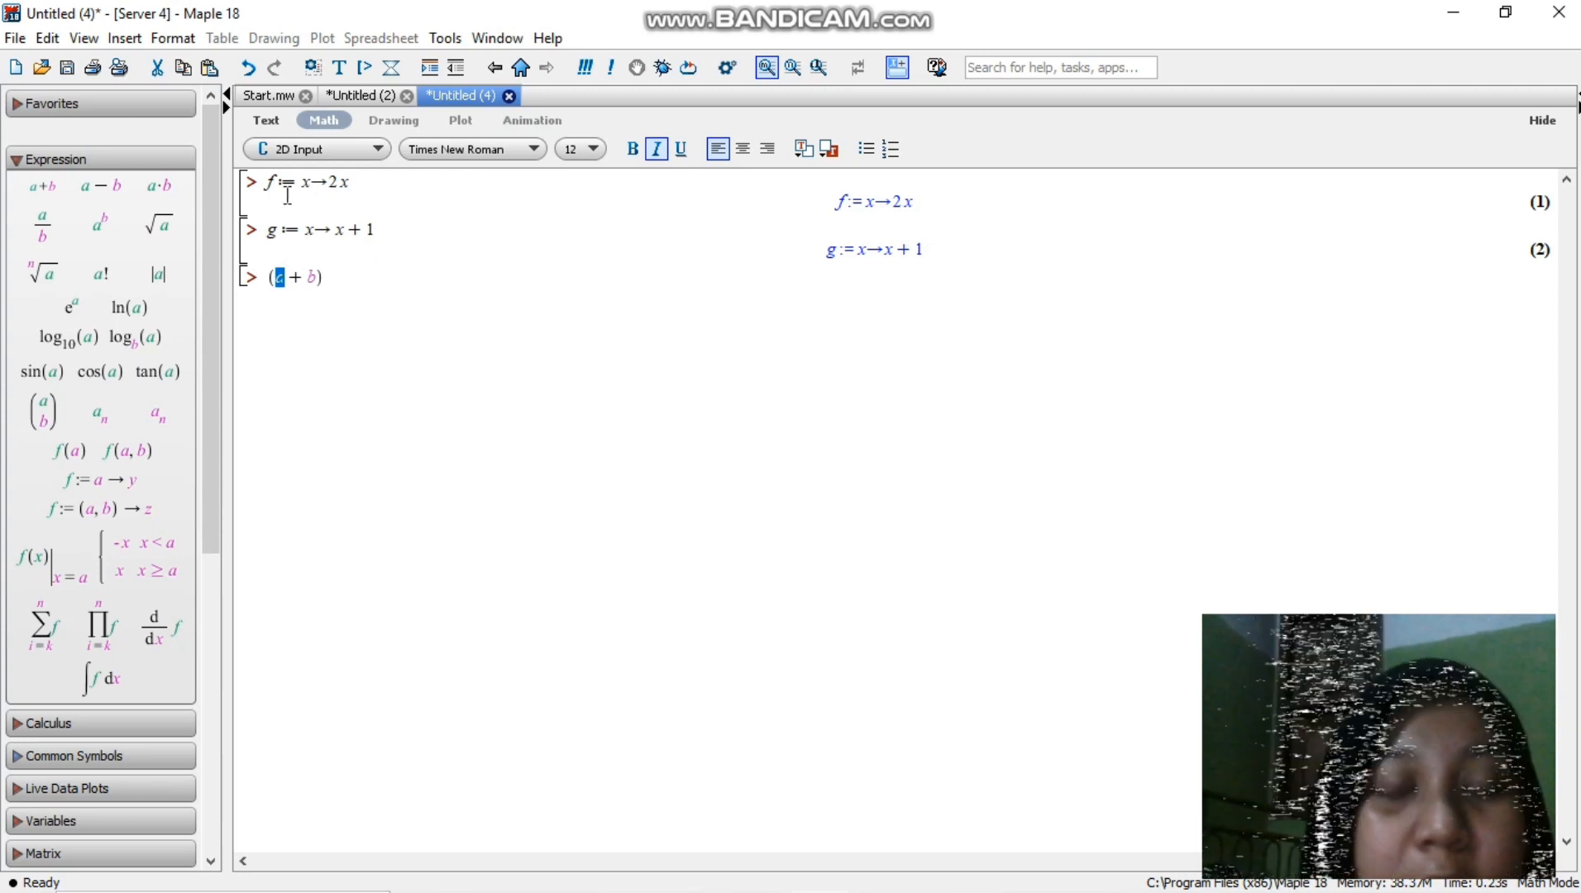
pyautogui.write('f')
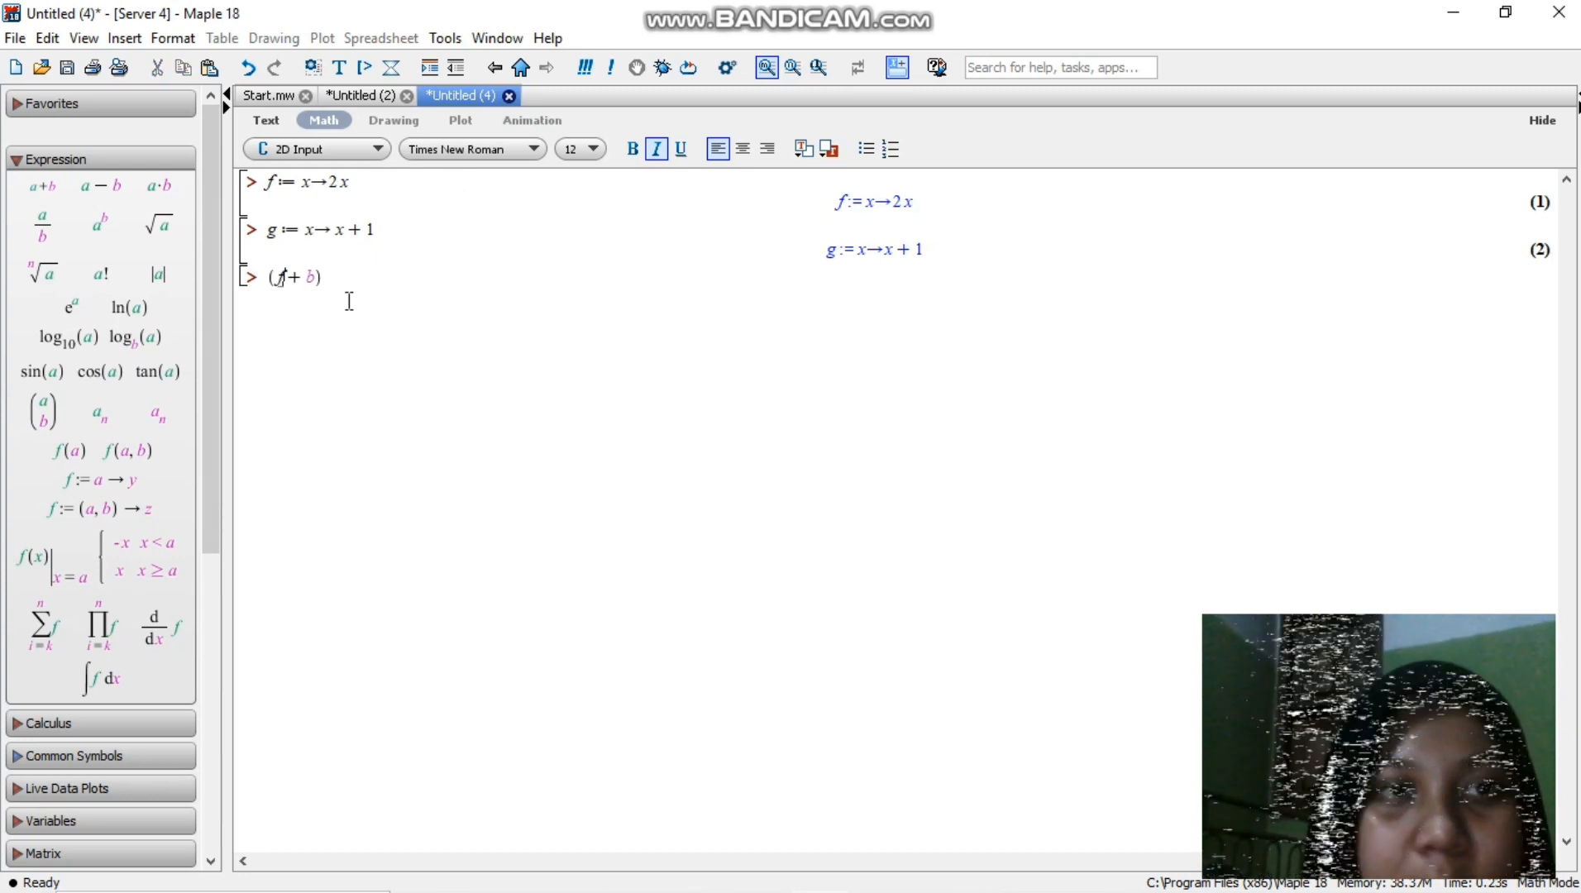
pyautogui.click(312, 278)
pyautogui.write('g')
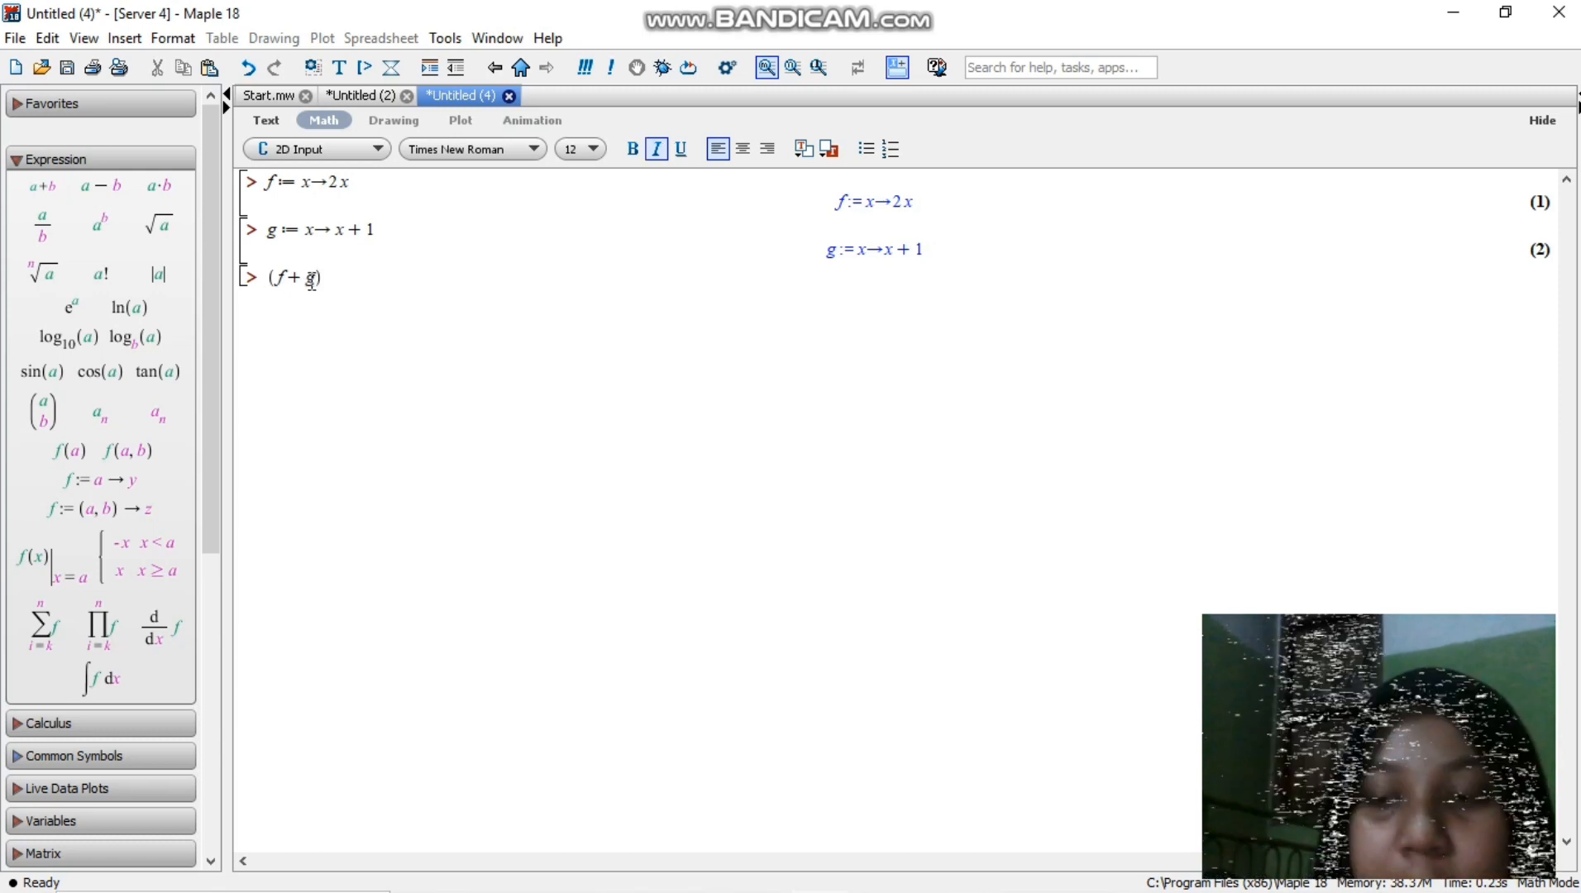
pyautogui.press('Right')
pyautogui.write('( )')
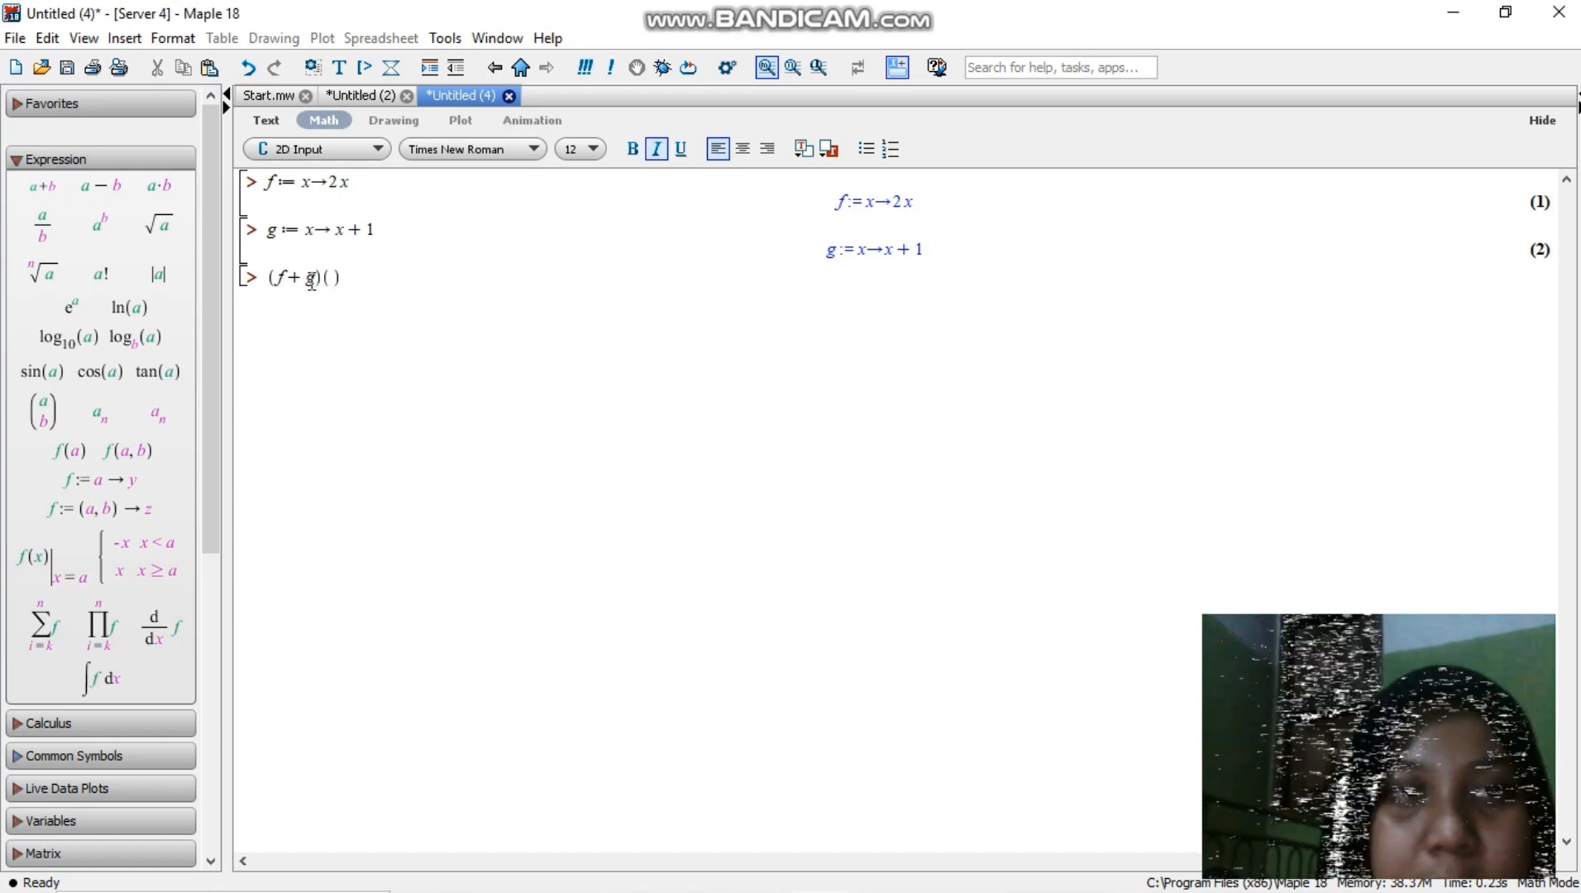
pyautogui.write('x')
pyautogui.press('BackSpace')
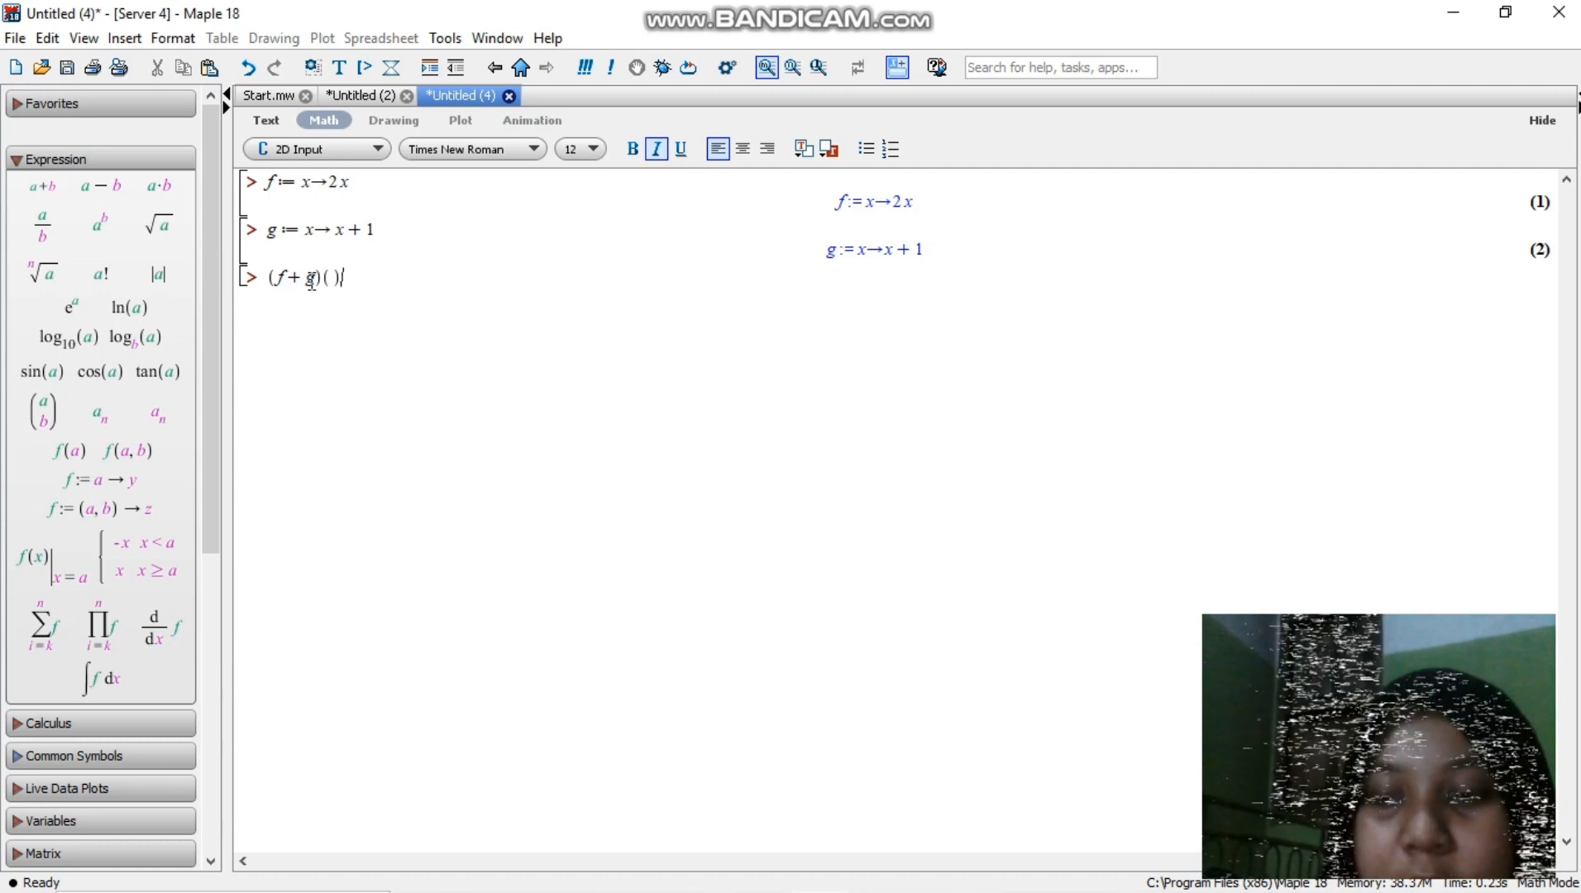
pyautogui.press('Left')
pyautogui.write('x')
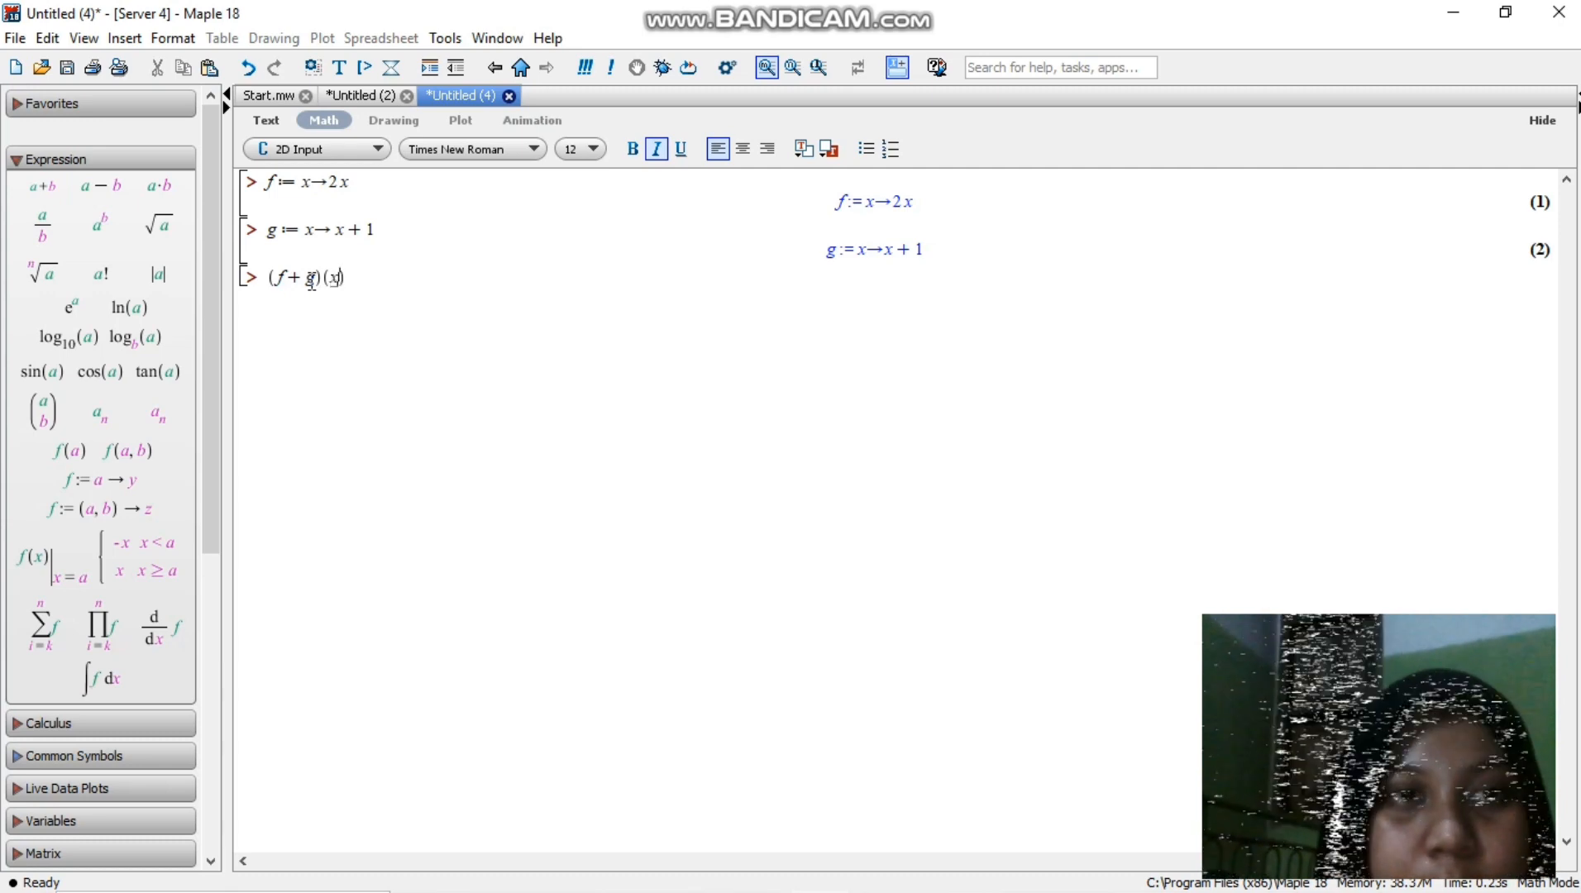
pyautogui.press('Right')
pyautogui.press('Return')
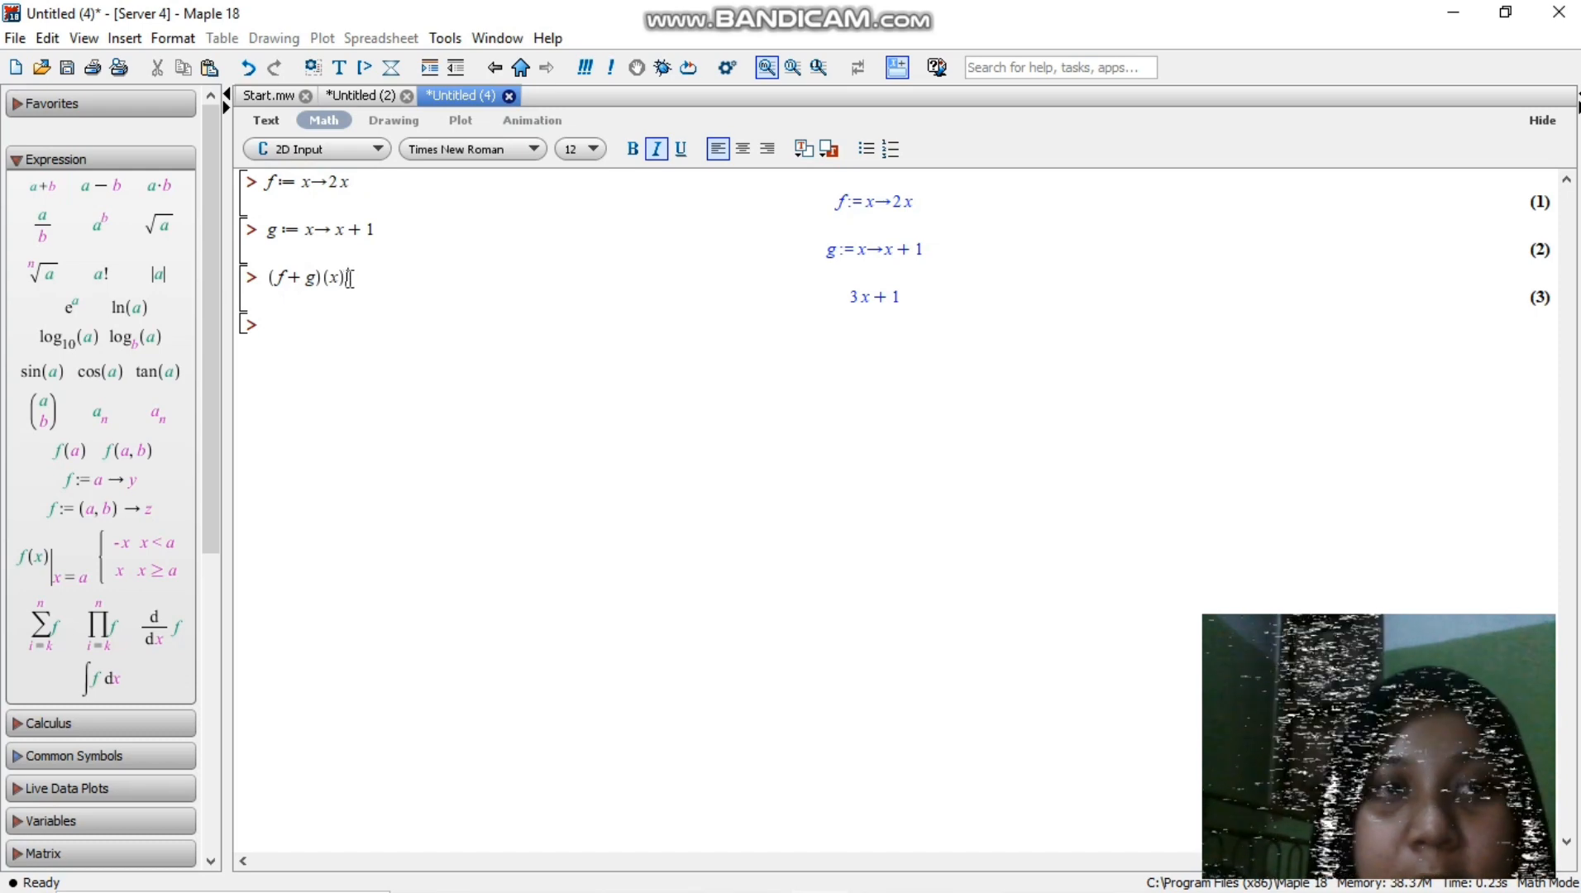
# Step: Copy the (f+g)(x) expression to the empty input line, change the plus to a minus, and evaluate (f-g)(x)
pyautogui.moveTo(349, 279); pyautogui.dragTo(257, 278)
pyautogui.hotkey('ctrl', 'c')
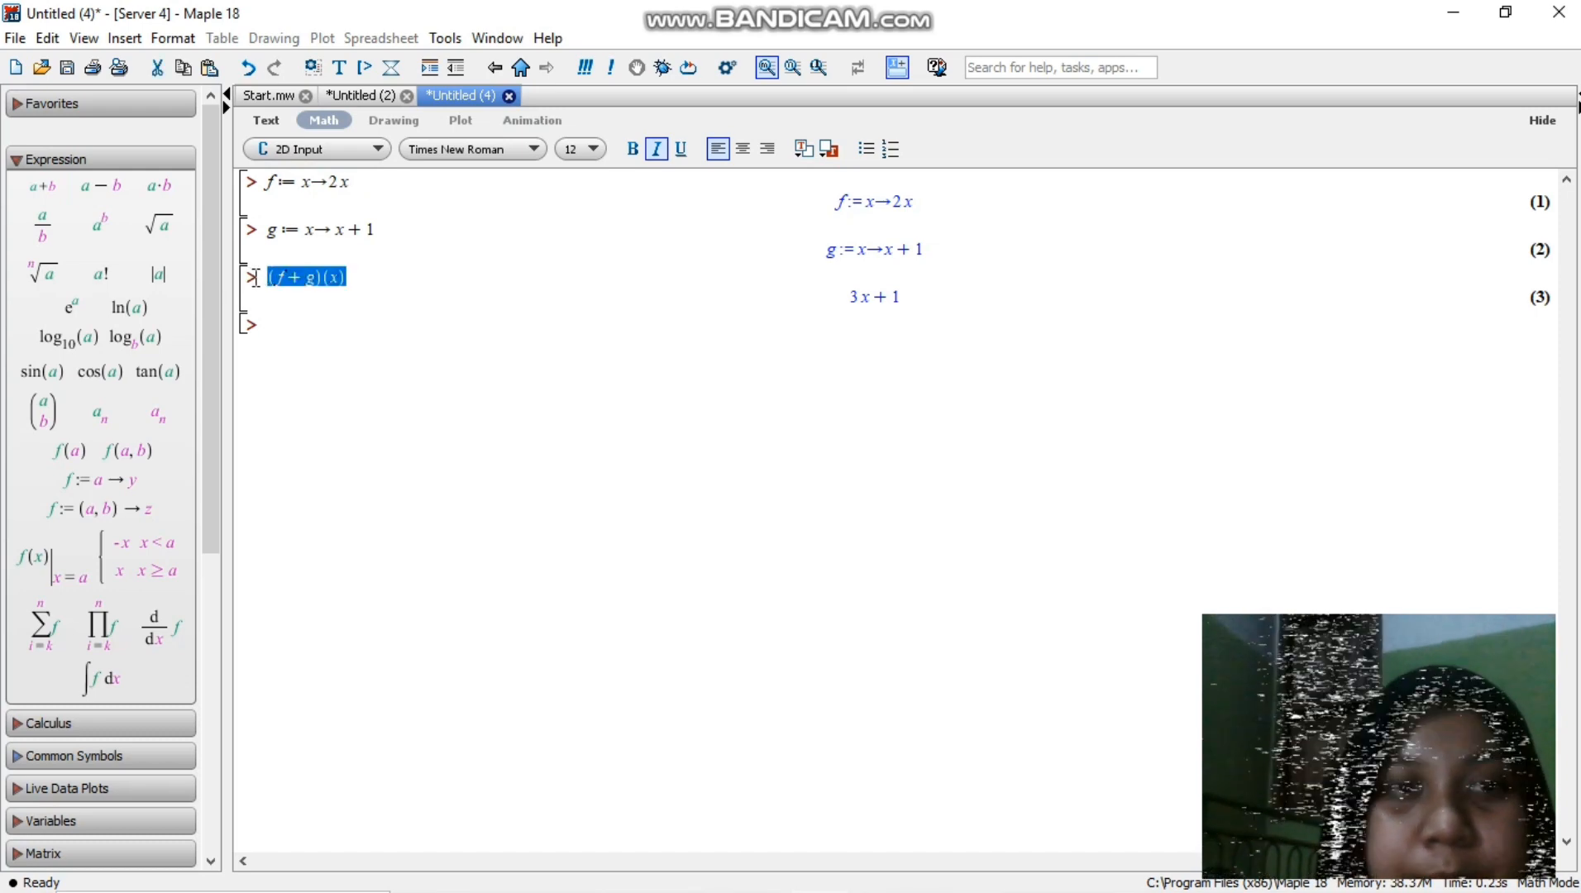
pyautogui.click(292, 337)
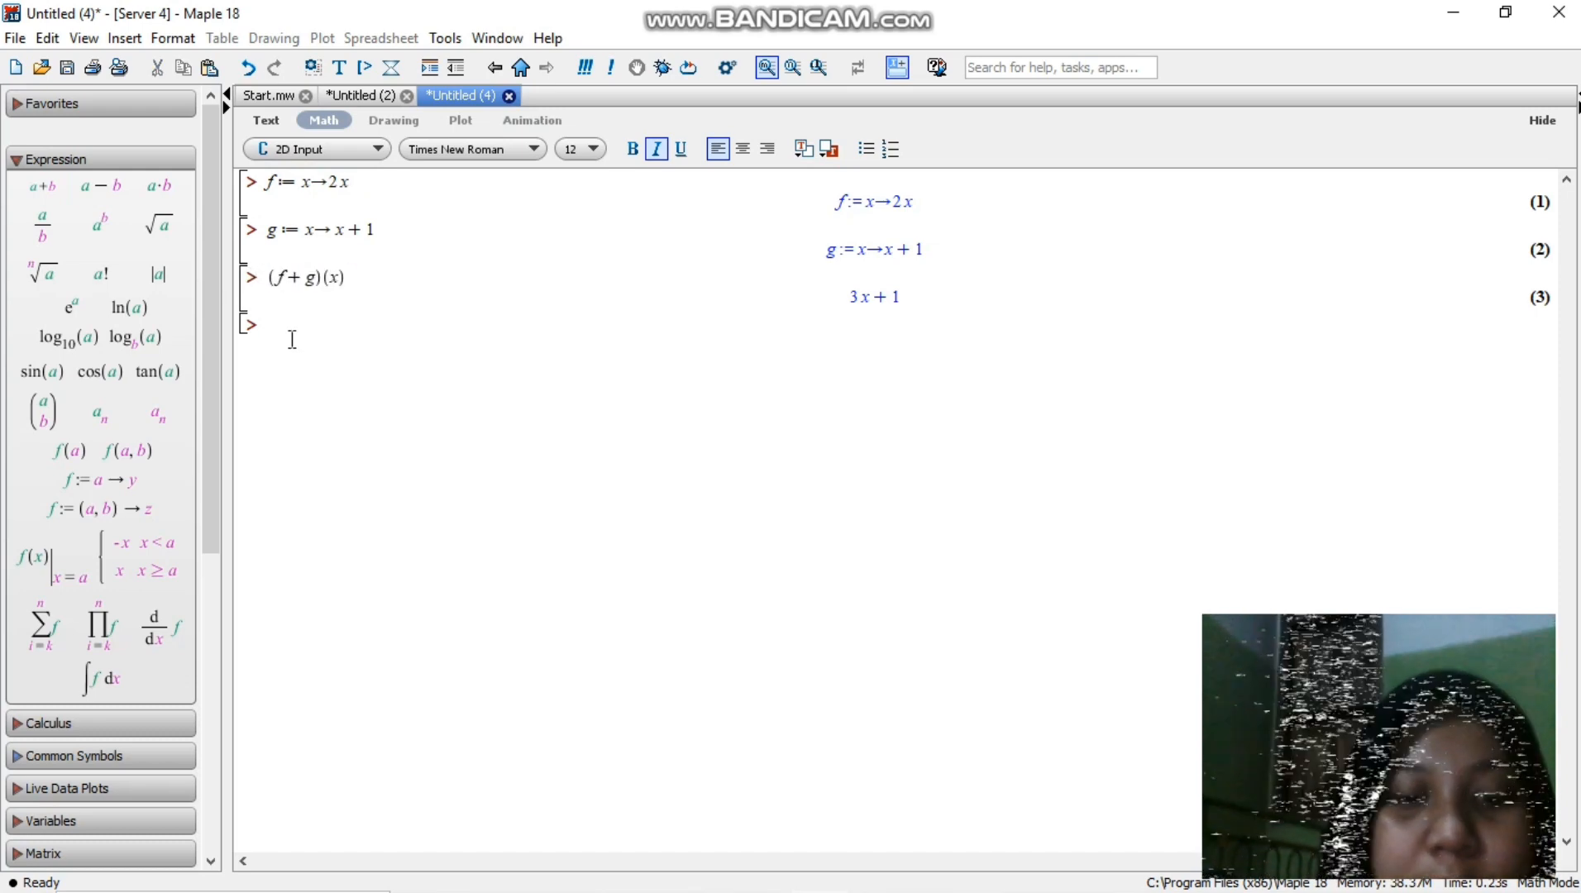
pyautogui.hotkey('ctrl', 'v')
pyautogui.click(298, 328)
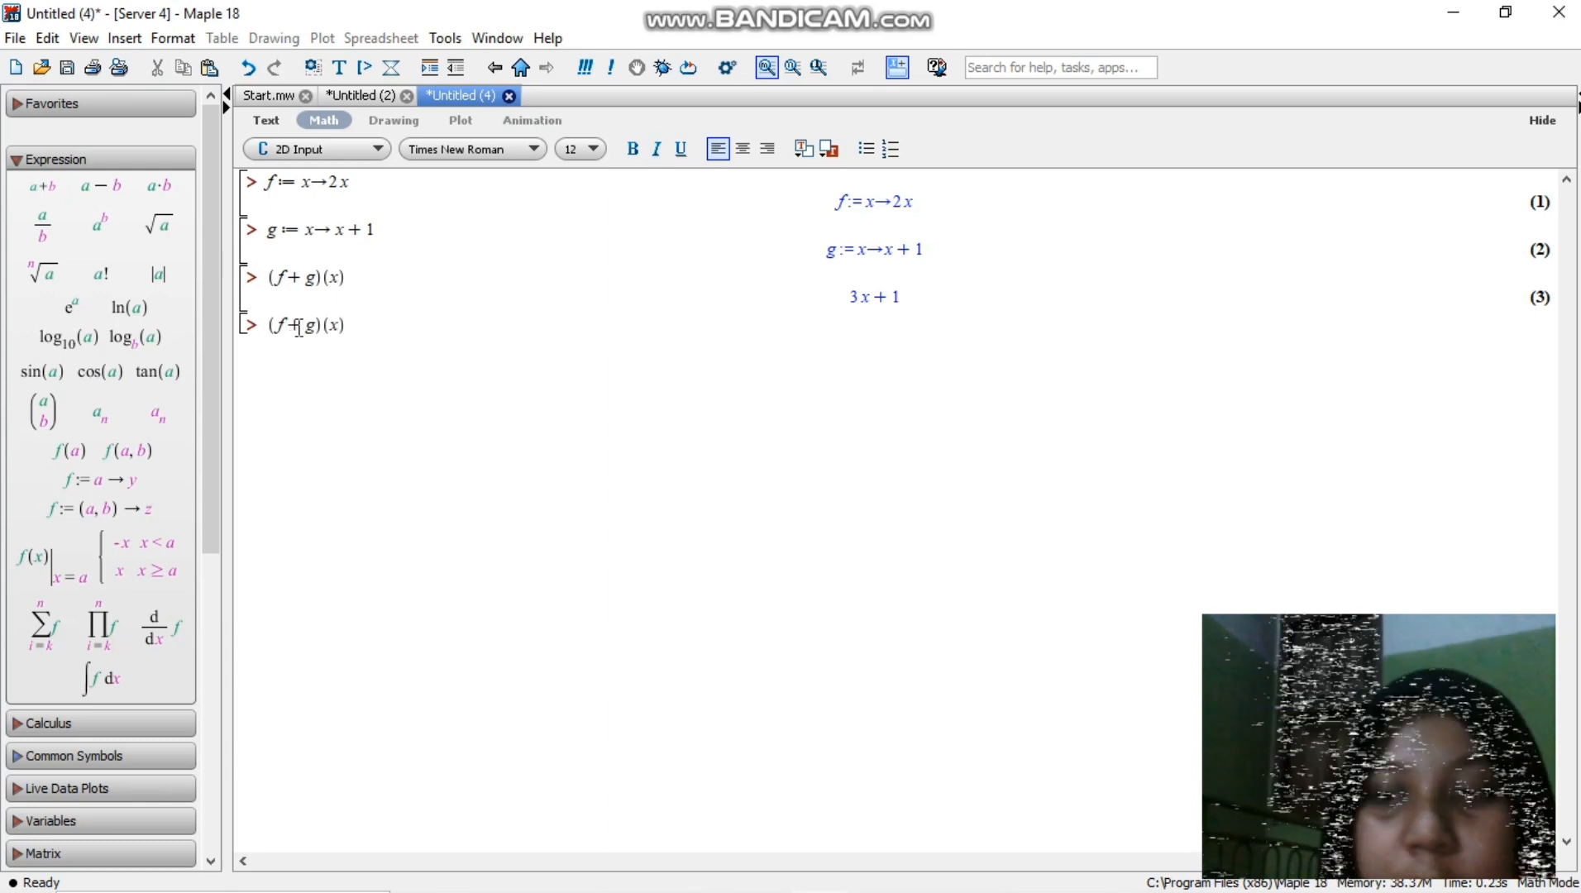
pyautogui.press('BackSpace')
pyautogui.write('-')
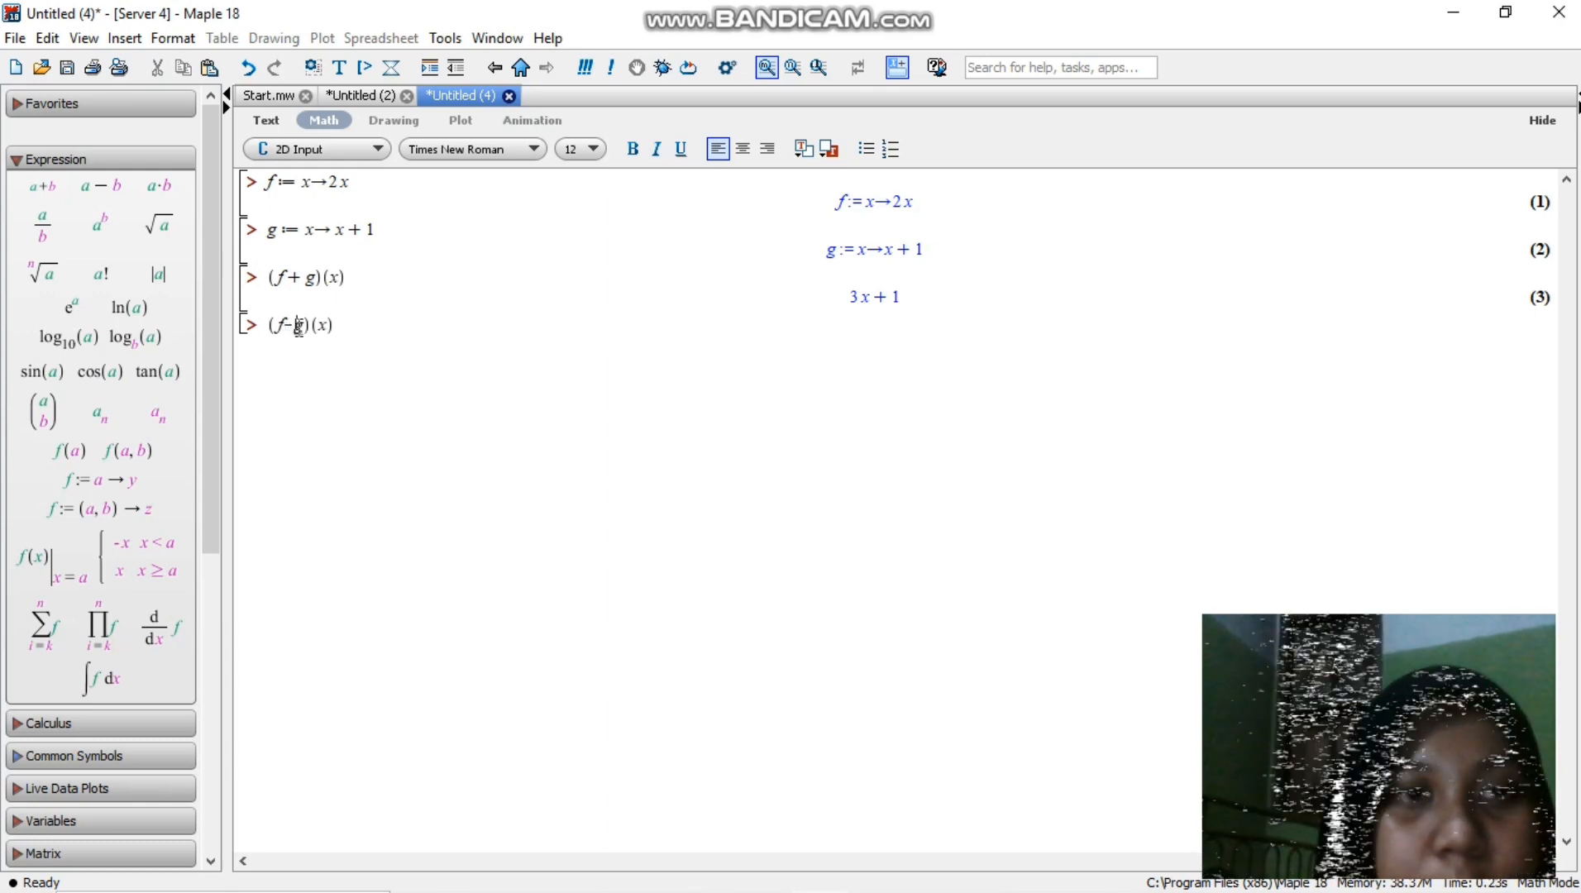
pyautogui.press('Right')
pyautogui.press('Right')
pyautogui.press('Right')
pyautogui.press('Right')
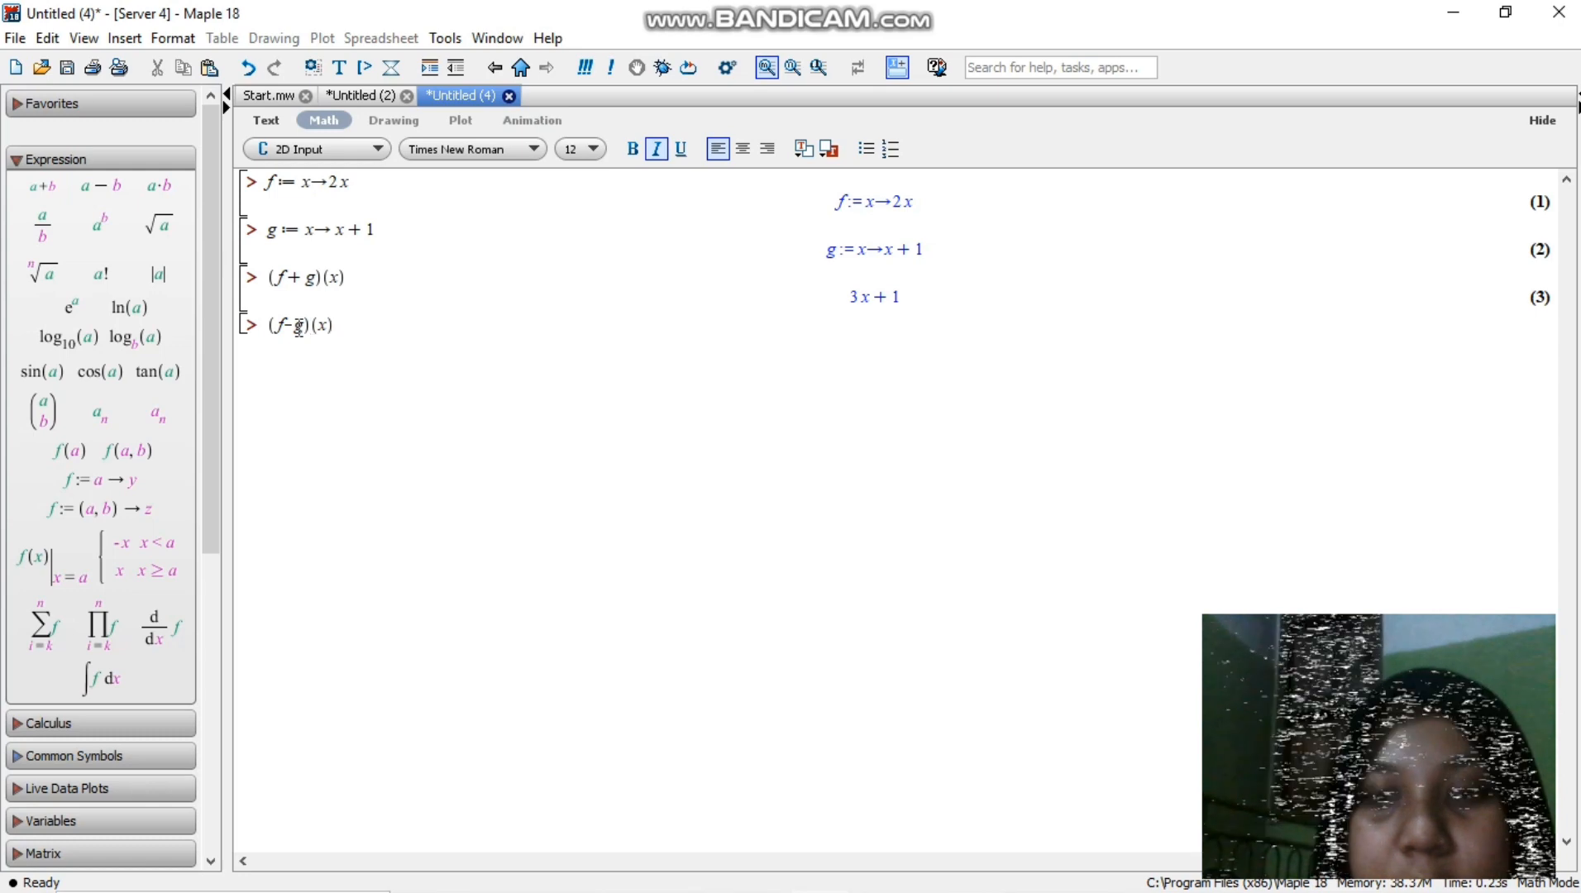
pyautogui.press('Return')
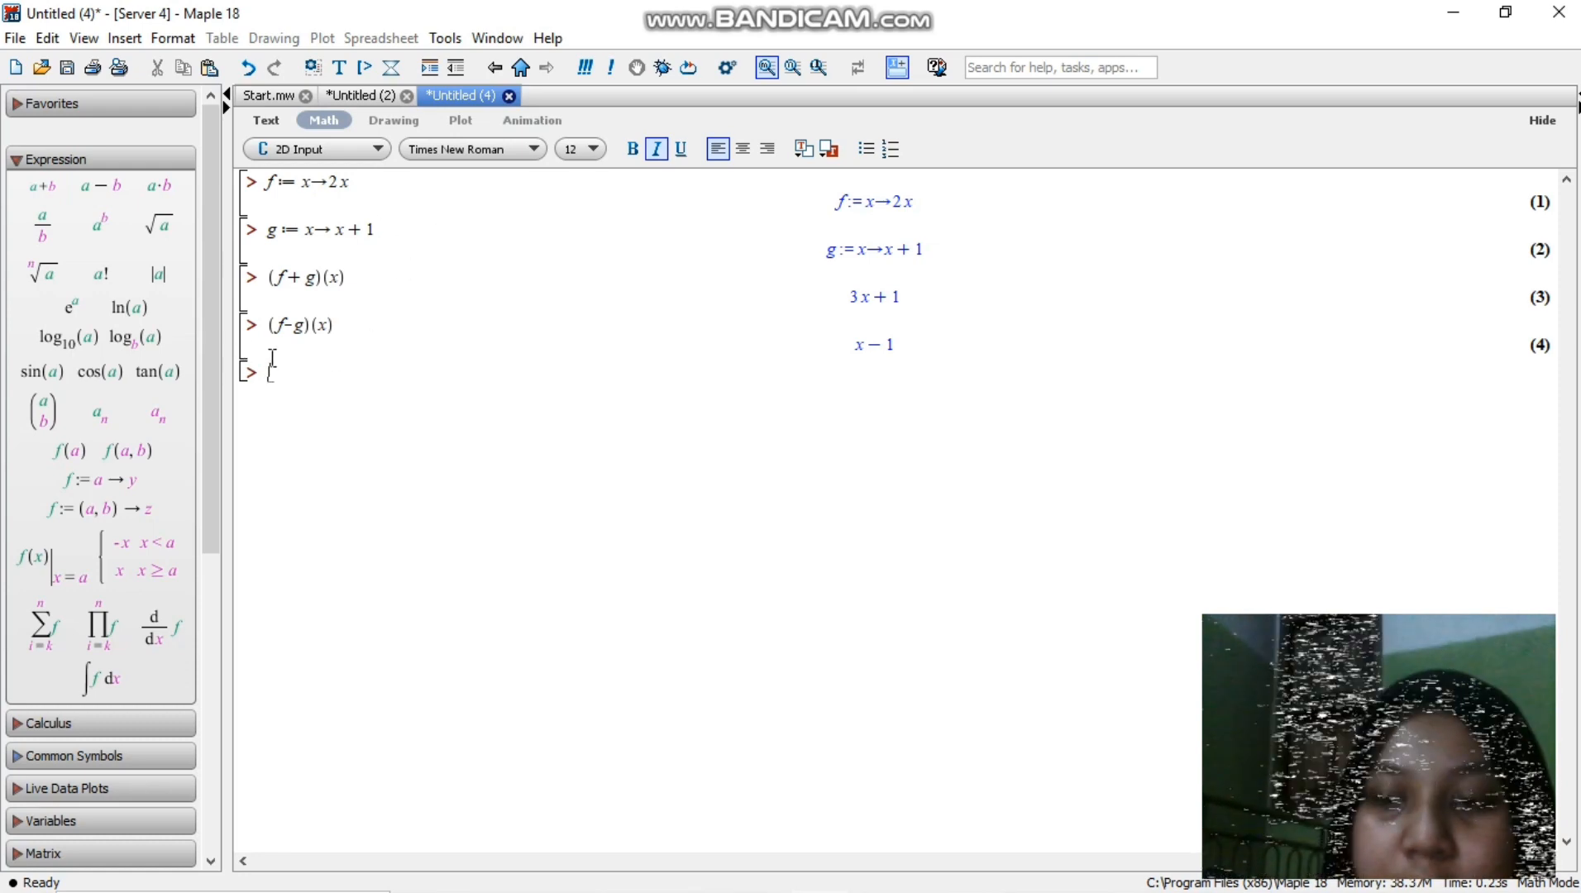
# Step: Enter the product of the two functions as (f·g)(x) on the new line, using the multiplication template, and evaluate it
pyautogui.write('()()')
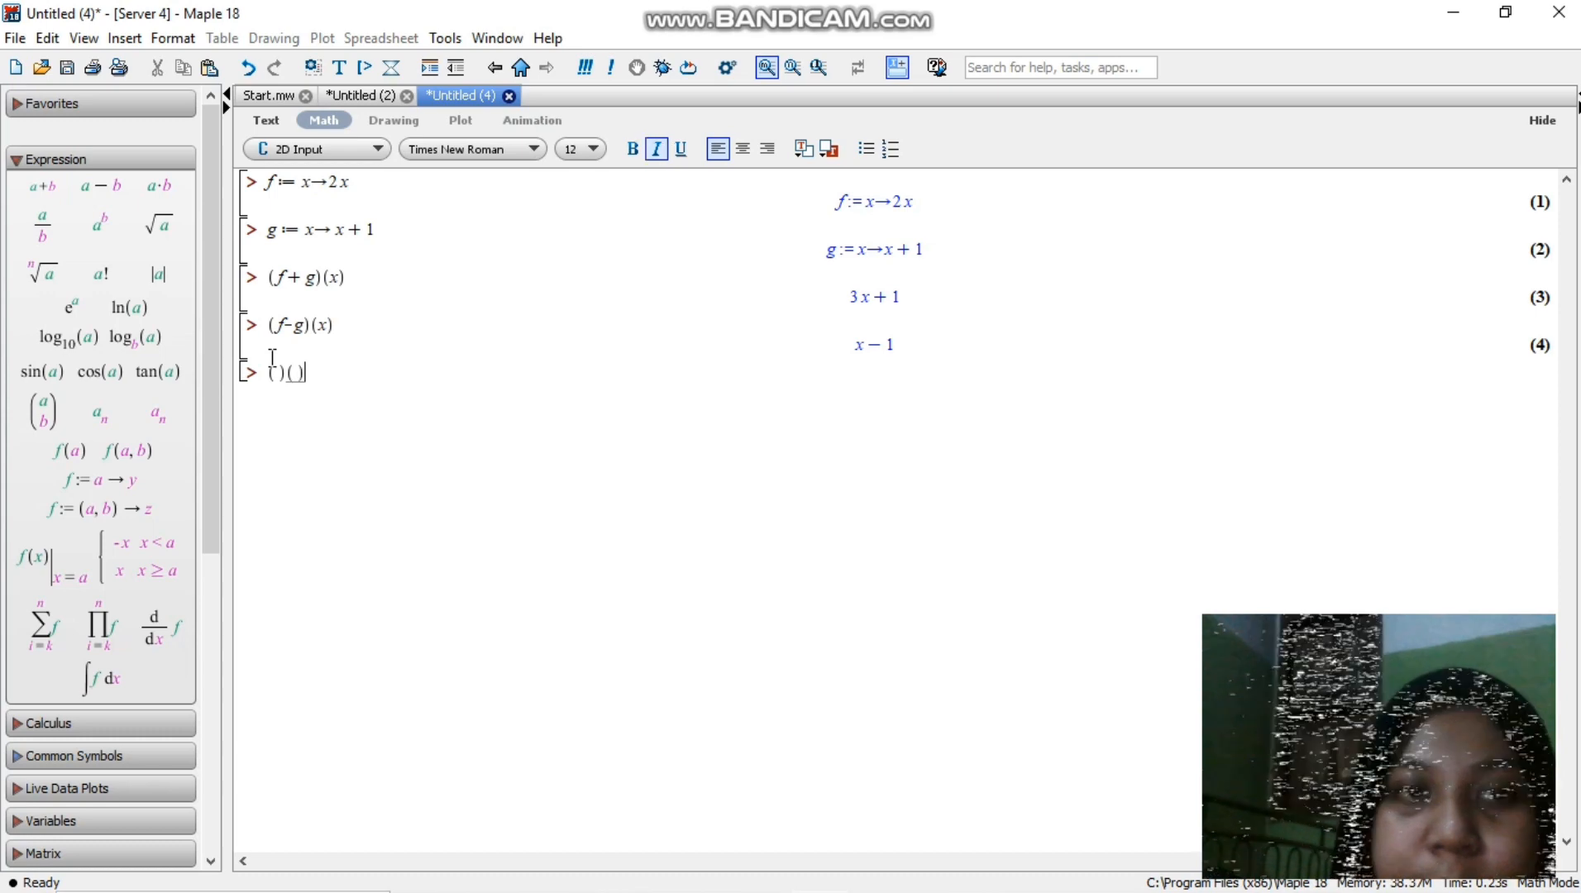
pyautogui.press('Left')
pyautogui.write('x')
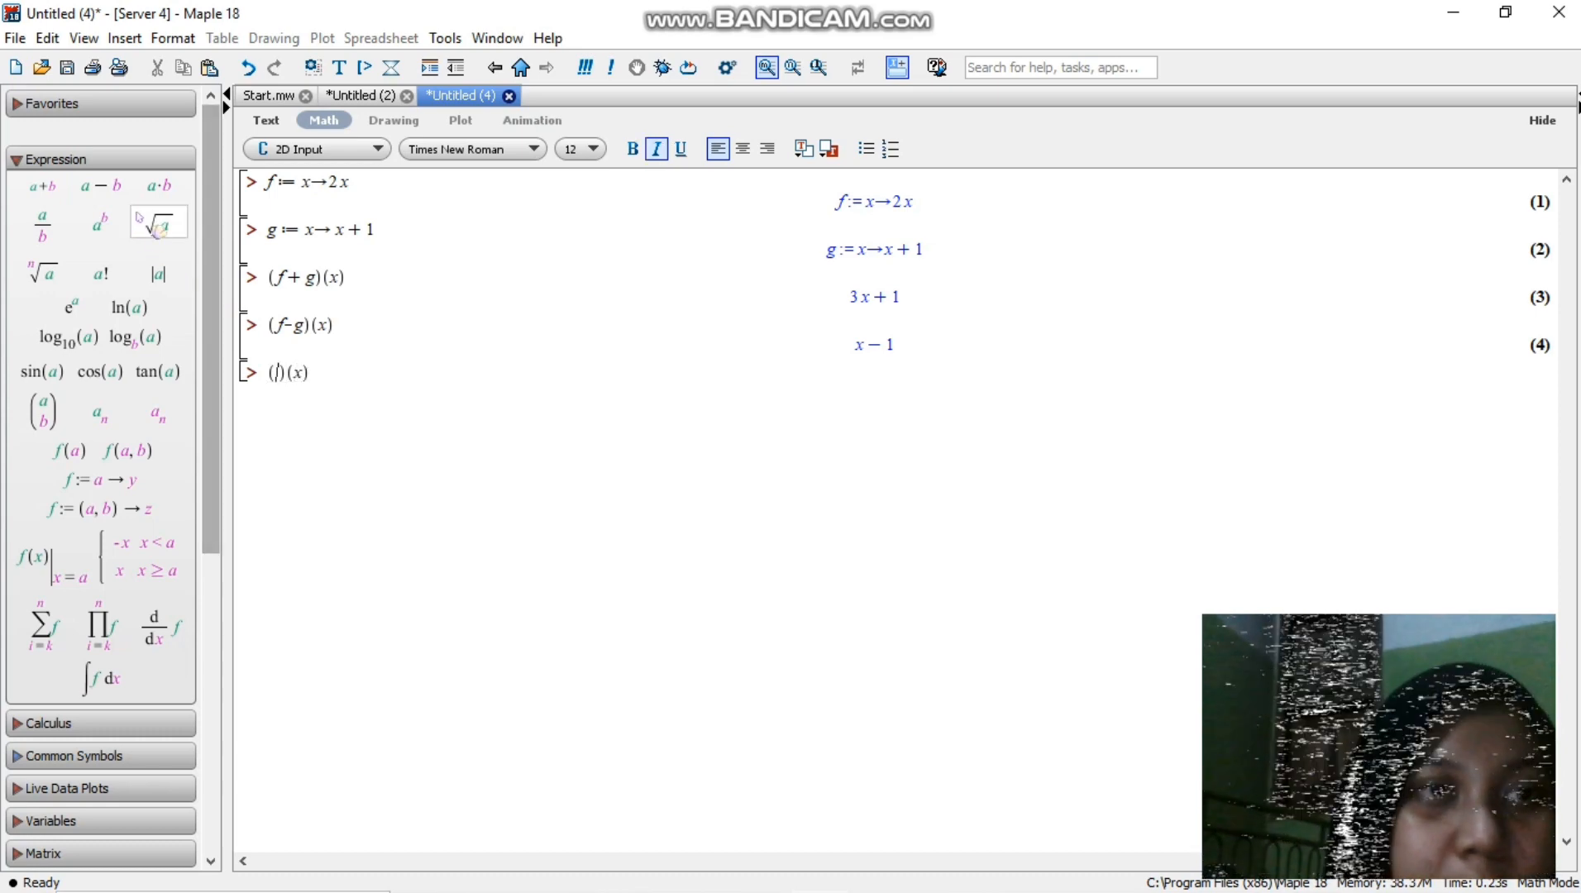
pyautogui.press('Left')
pyautogui.press('Left')
pyautogui.press('Left')
pyautogui.click(157, 186)
pyautogui.write('f')
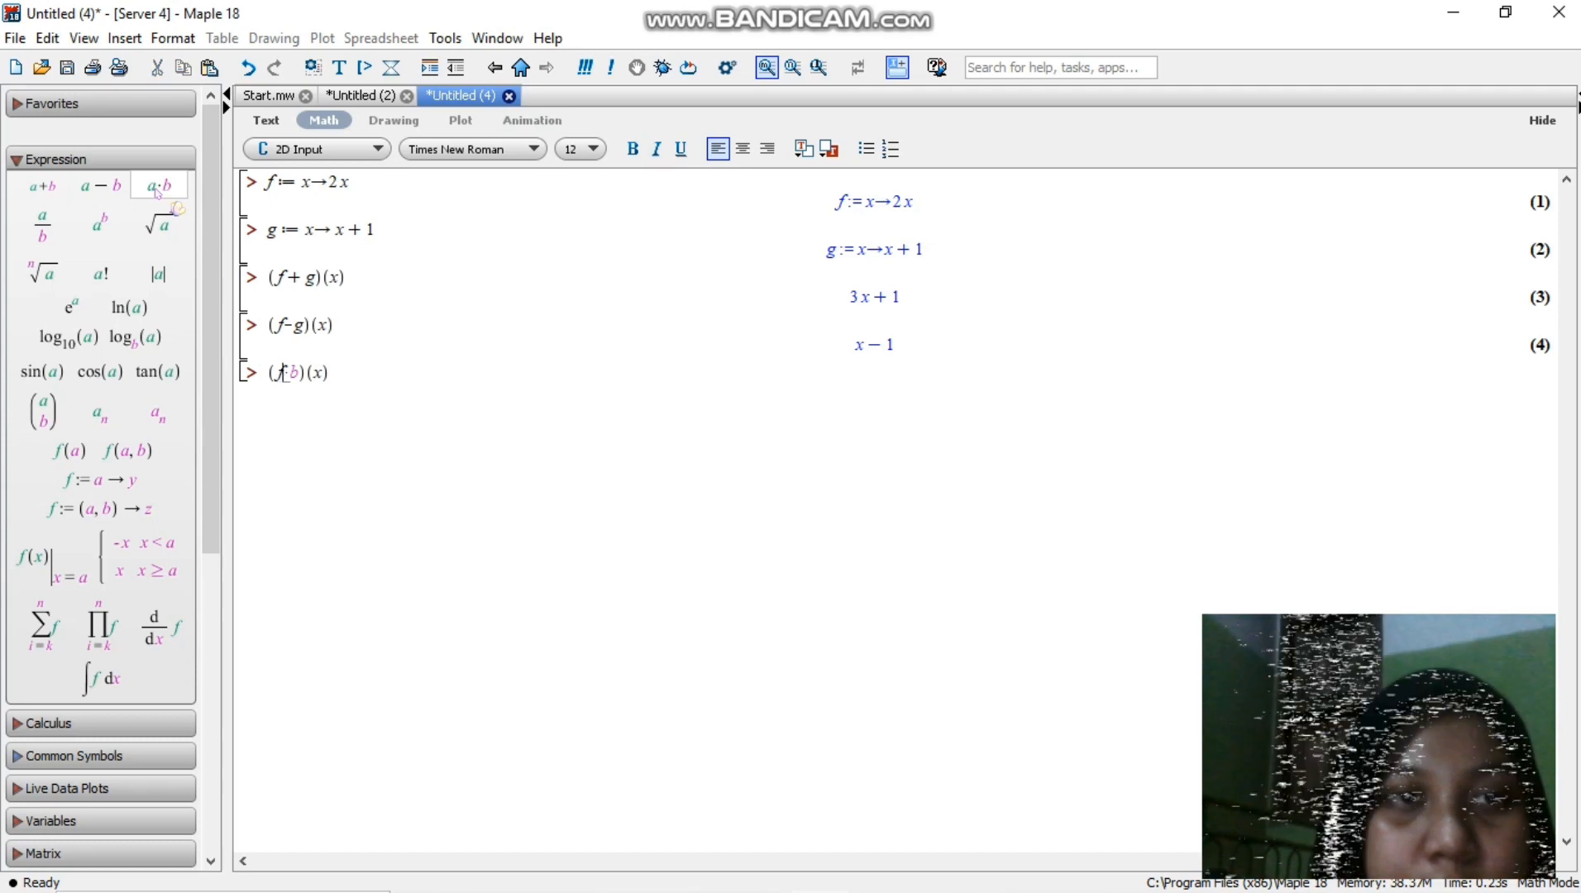
pyautogui.press('Tab')
pyautogui.write('g')
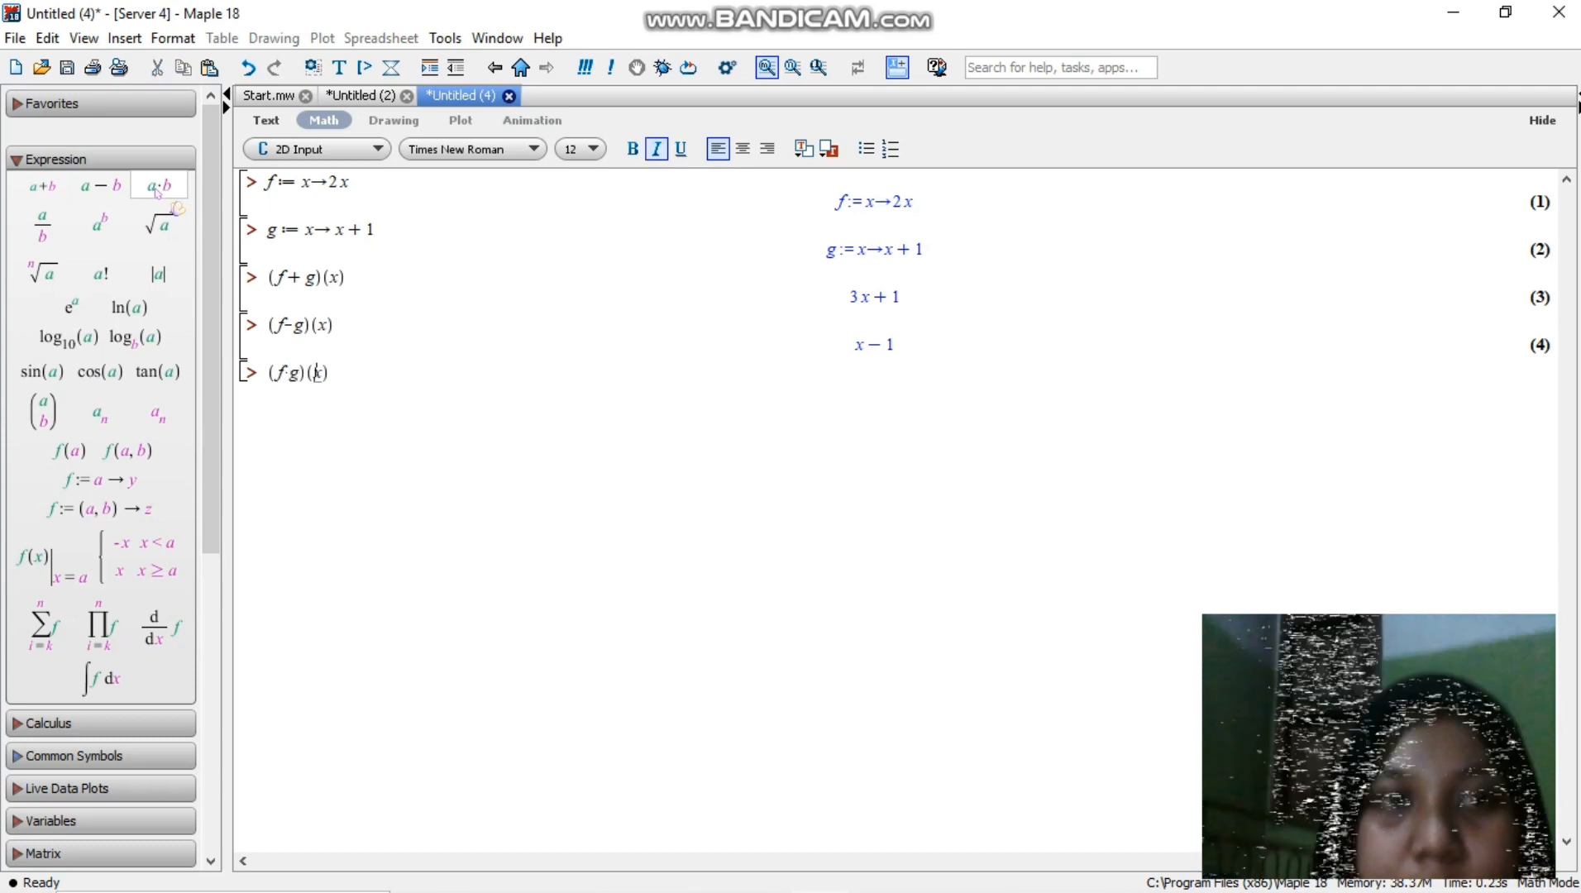
pyautogui.press('Return')
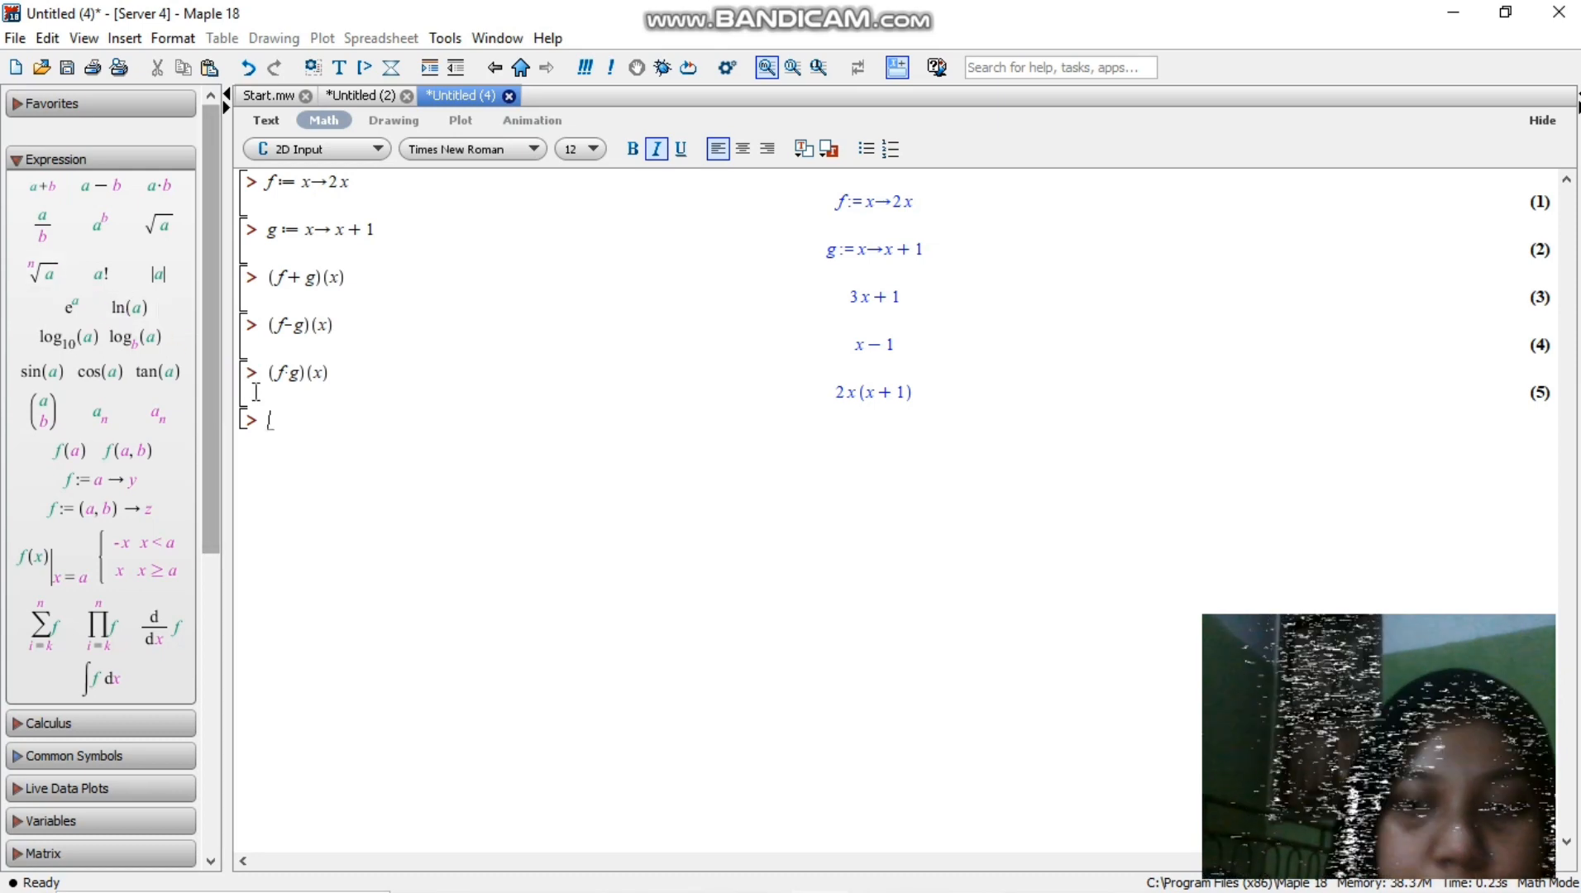
# Step: Enter the quotient of the two functions as (f/g)(x) on the new line, using the fraction template, and evaluate it
pyautogui.write('(')
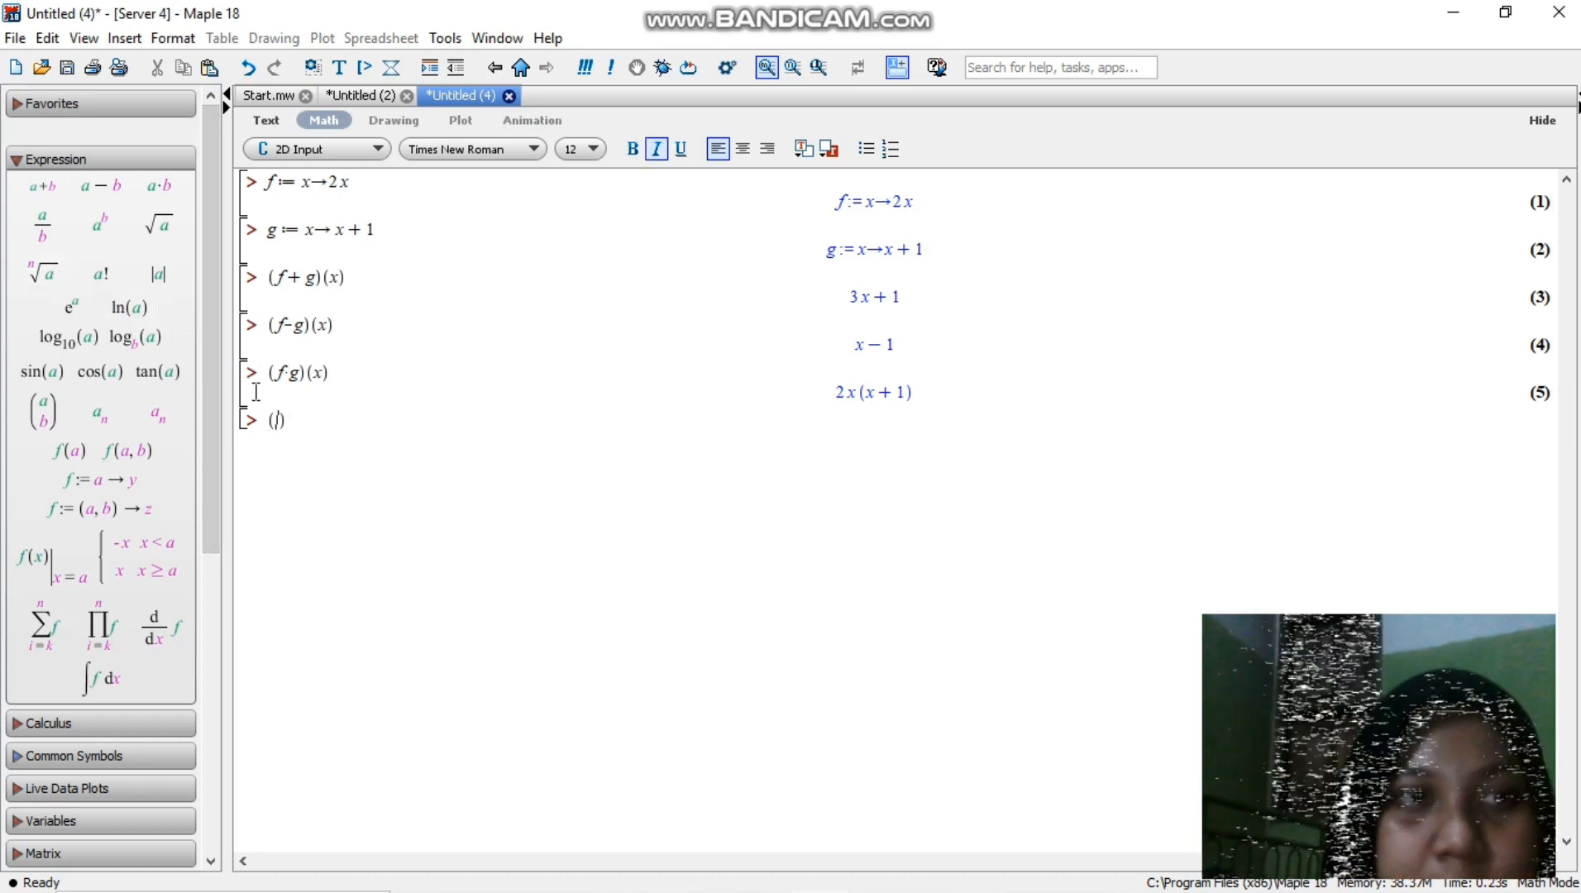
pyautogui.click(43, 225)
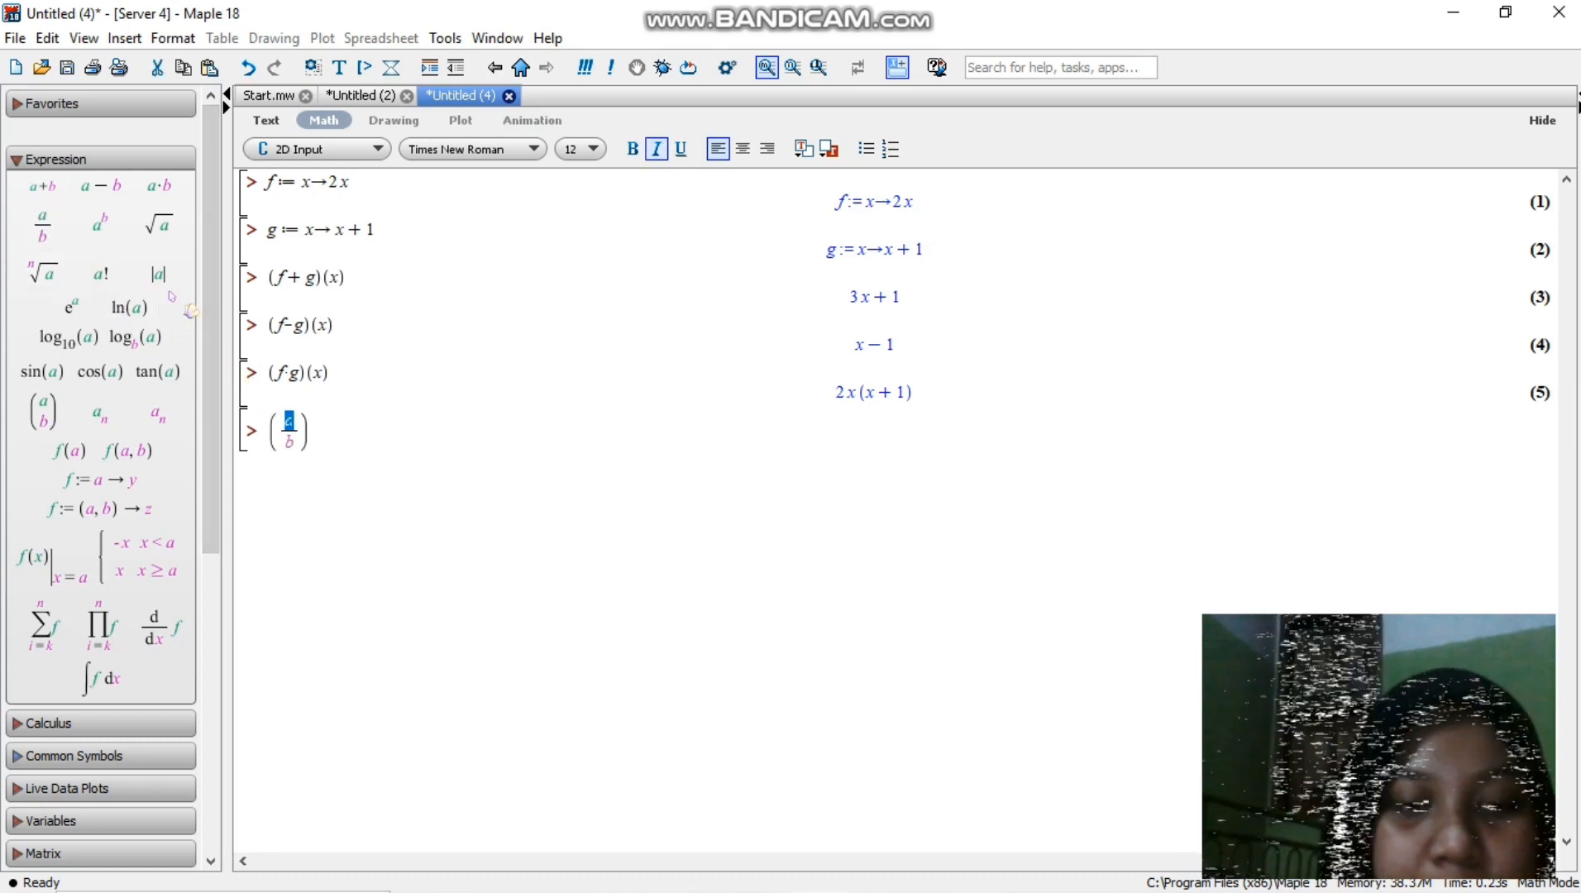
pyautogui.write('f')
pyautogui.press('Tab')
pyautogui.write('g')
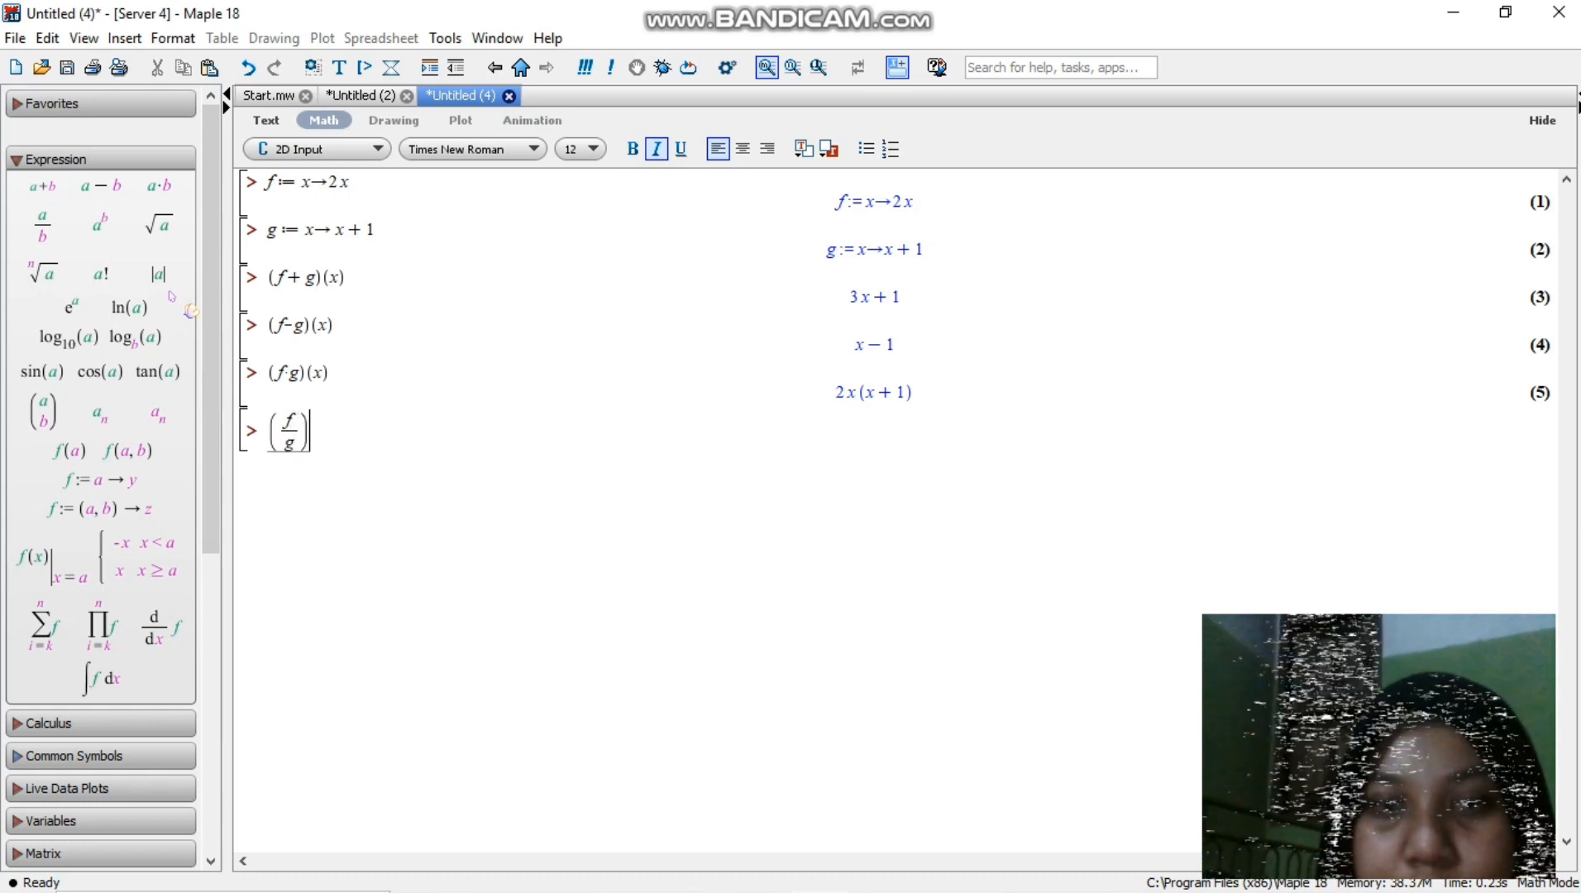
pyautogui.press('Right')
pyautogui.write('(')
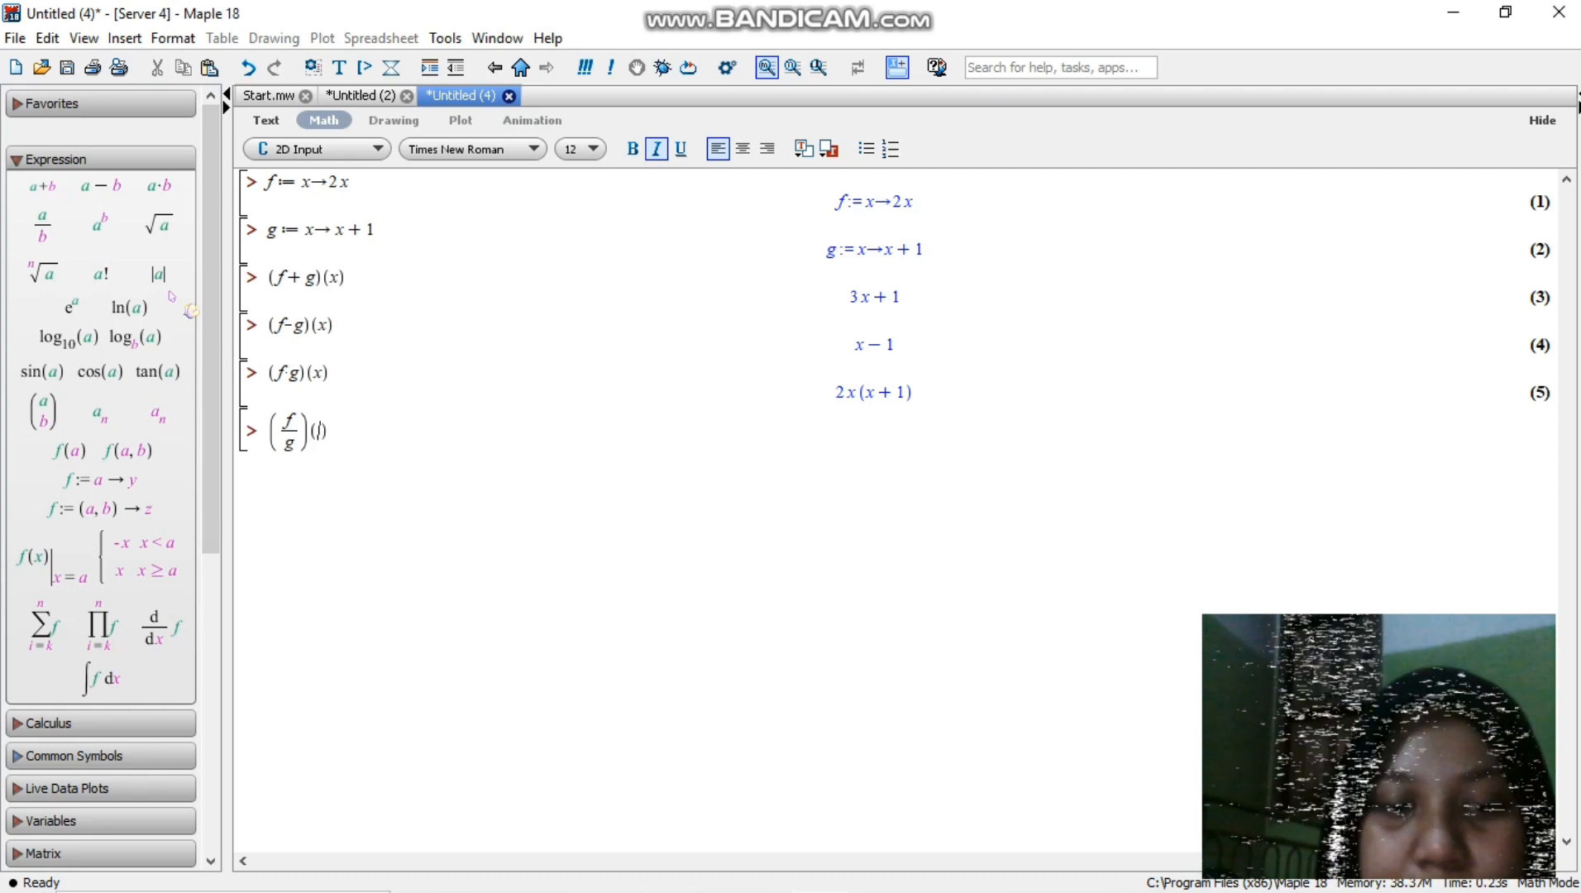
pyautogui.write('x')
pyautogui.press('Return')
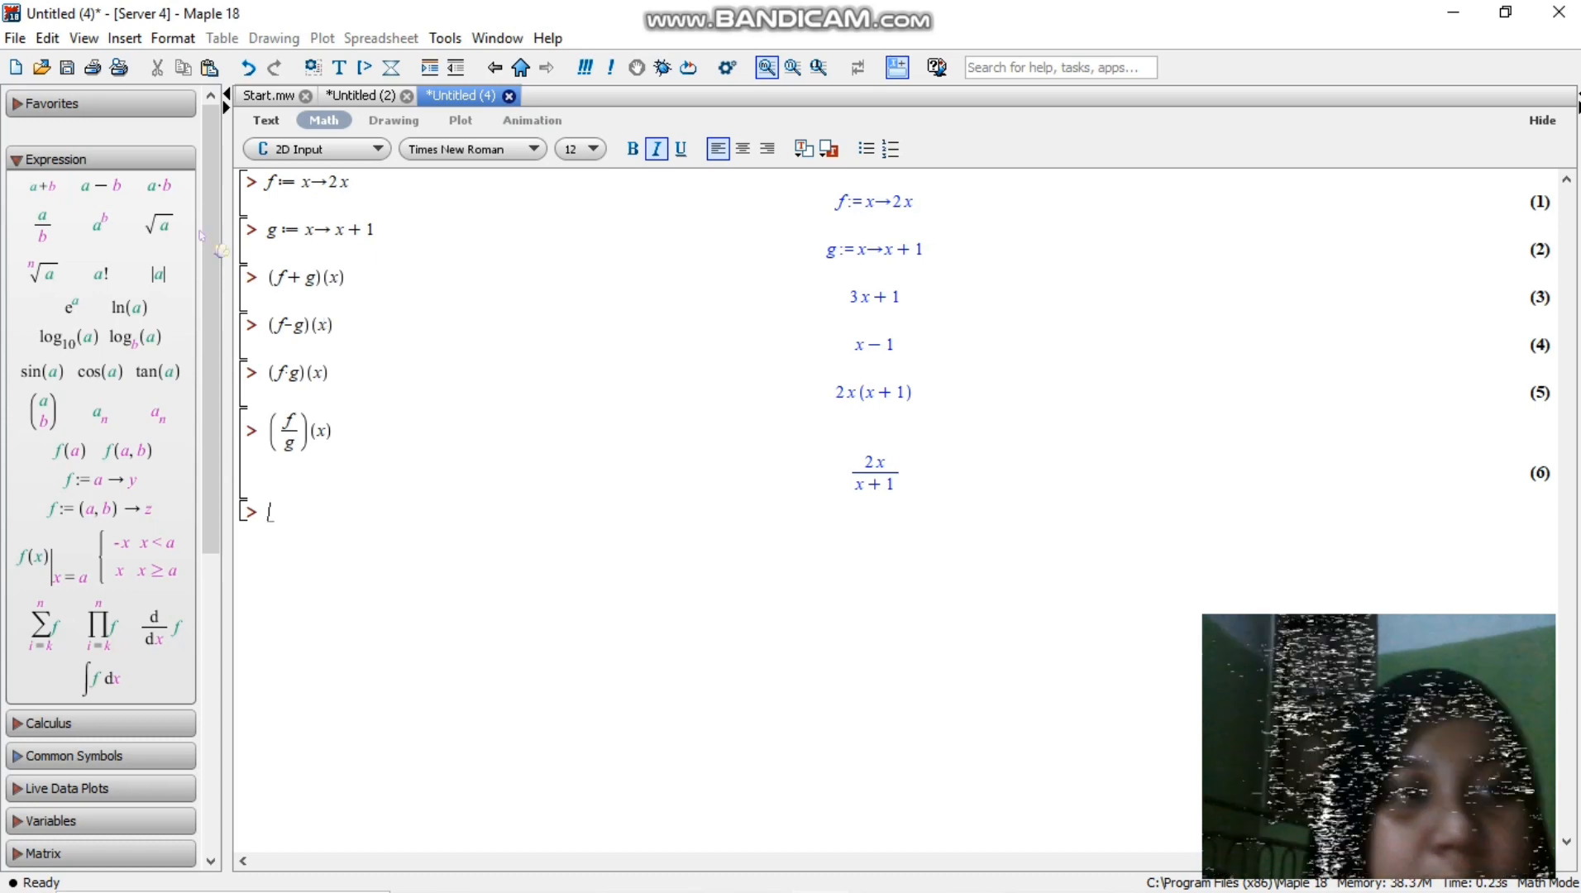
# Step: Redefine the first function as f := x→5x+8 on the new line with the single-variable function template and execute it
pyautogui.click(122, 479)
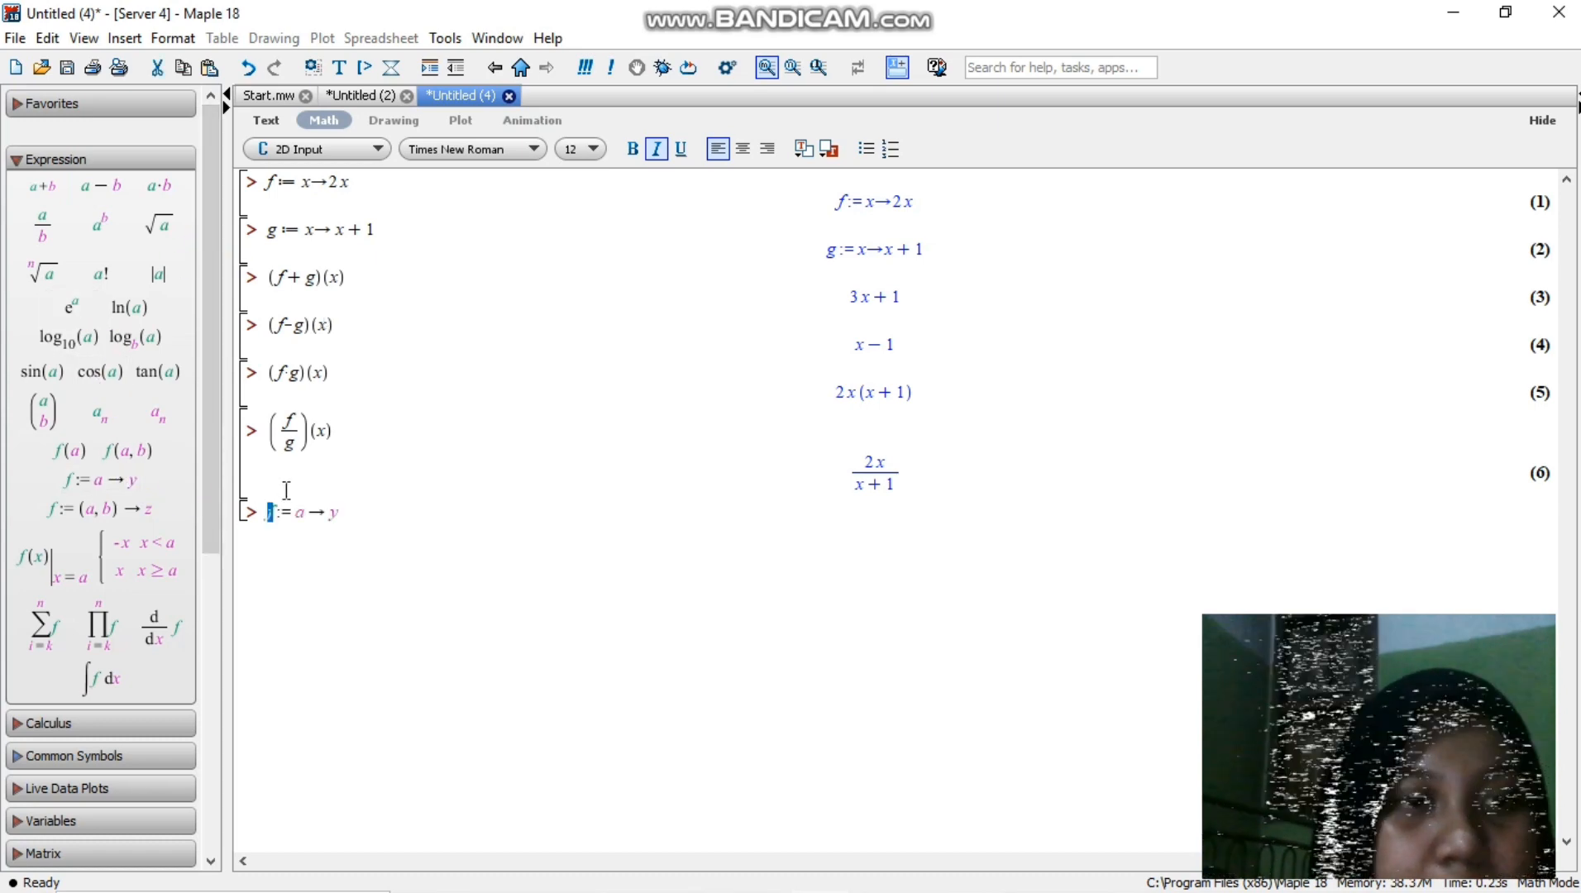
pyautogui.click(306, 512)
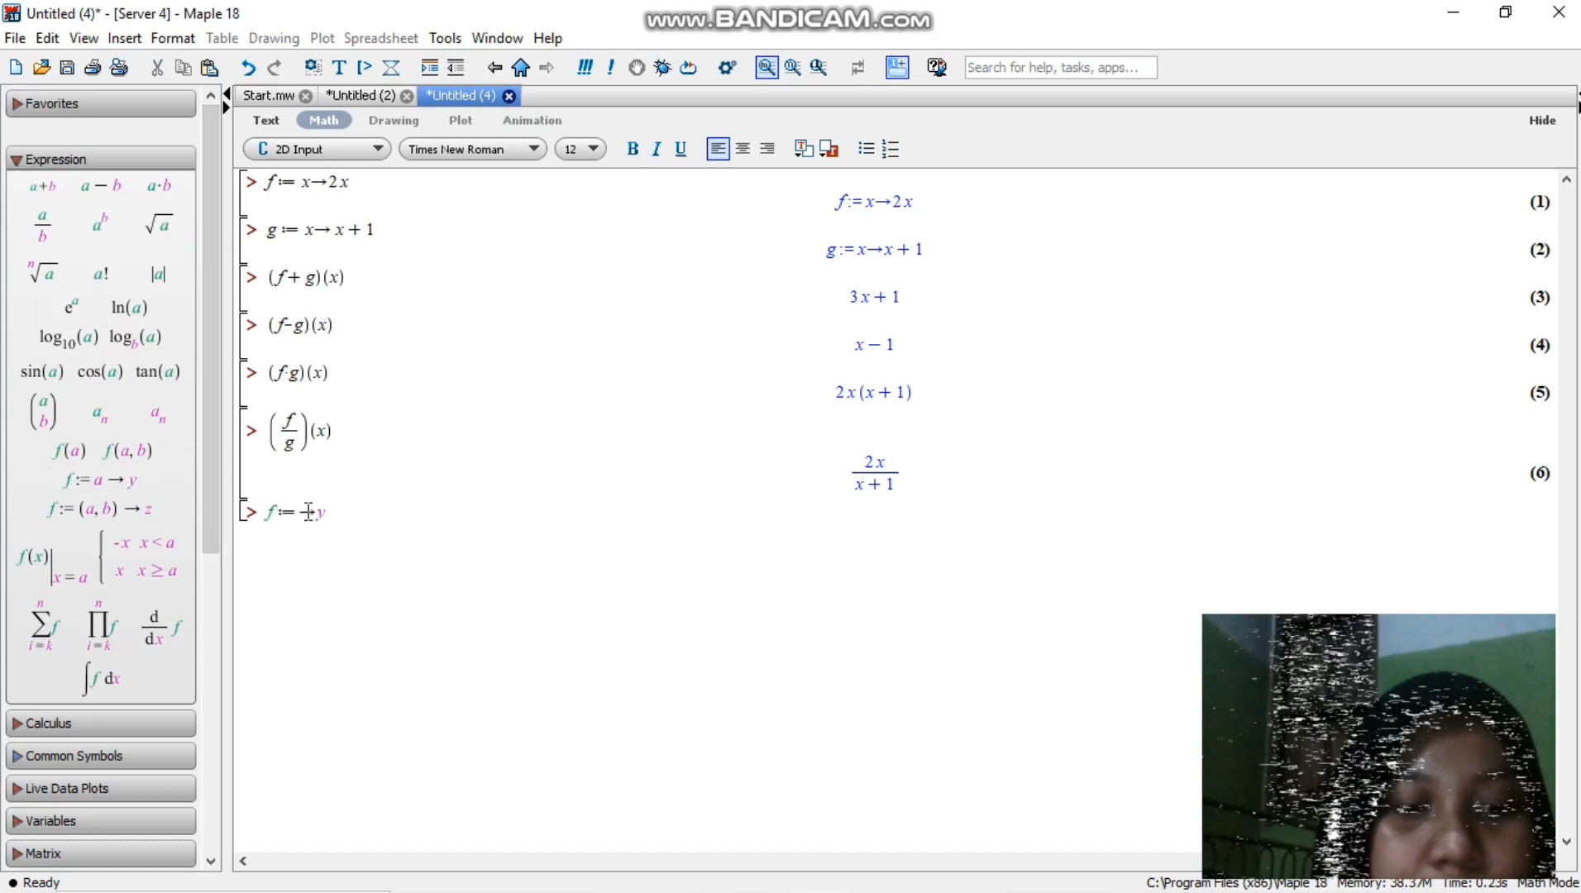
pyautogui.write('x')
pyautogui.press('Tab')
pyautogui.press('BackSpace')
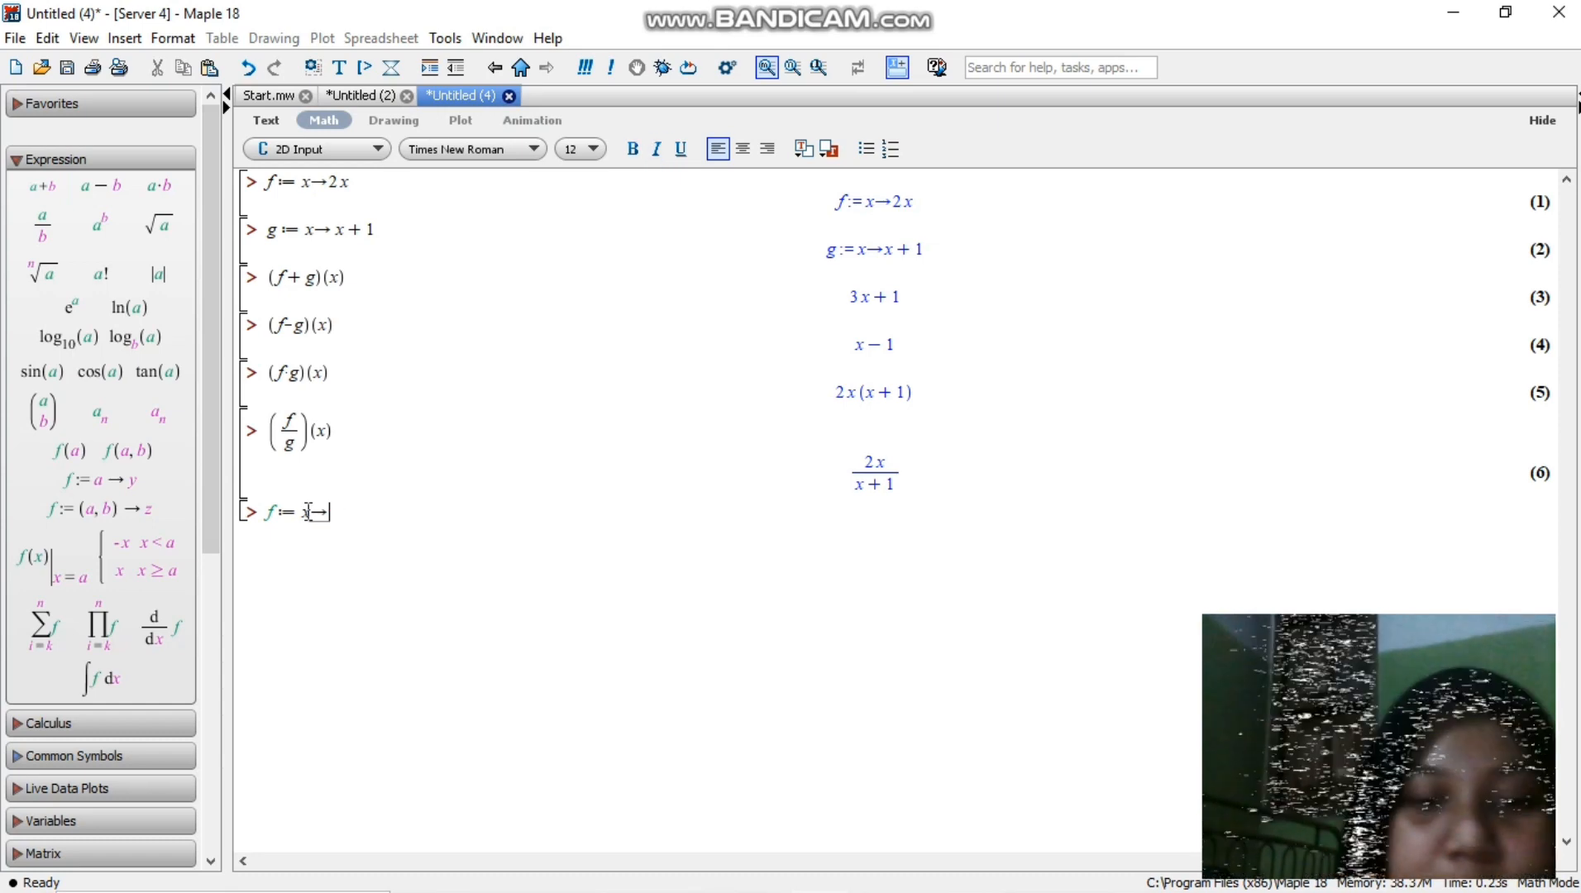
pyautogui.write('5 x + 8')
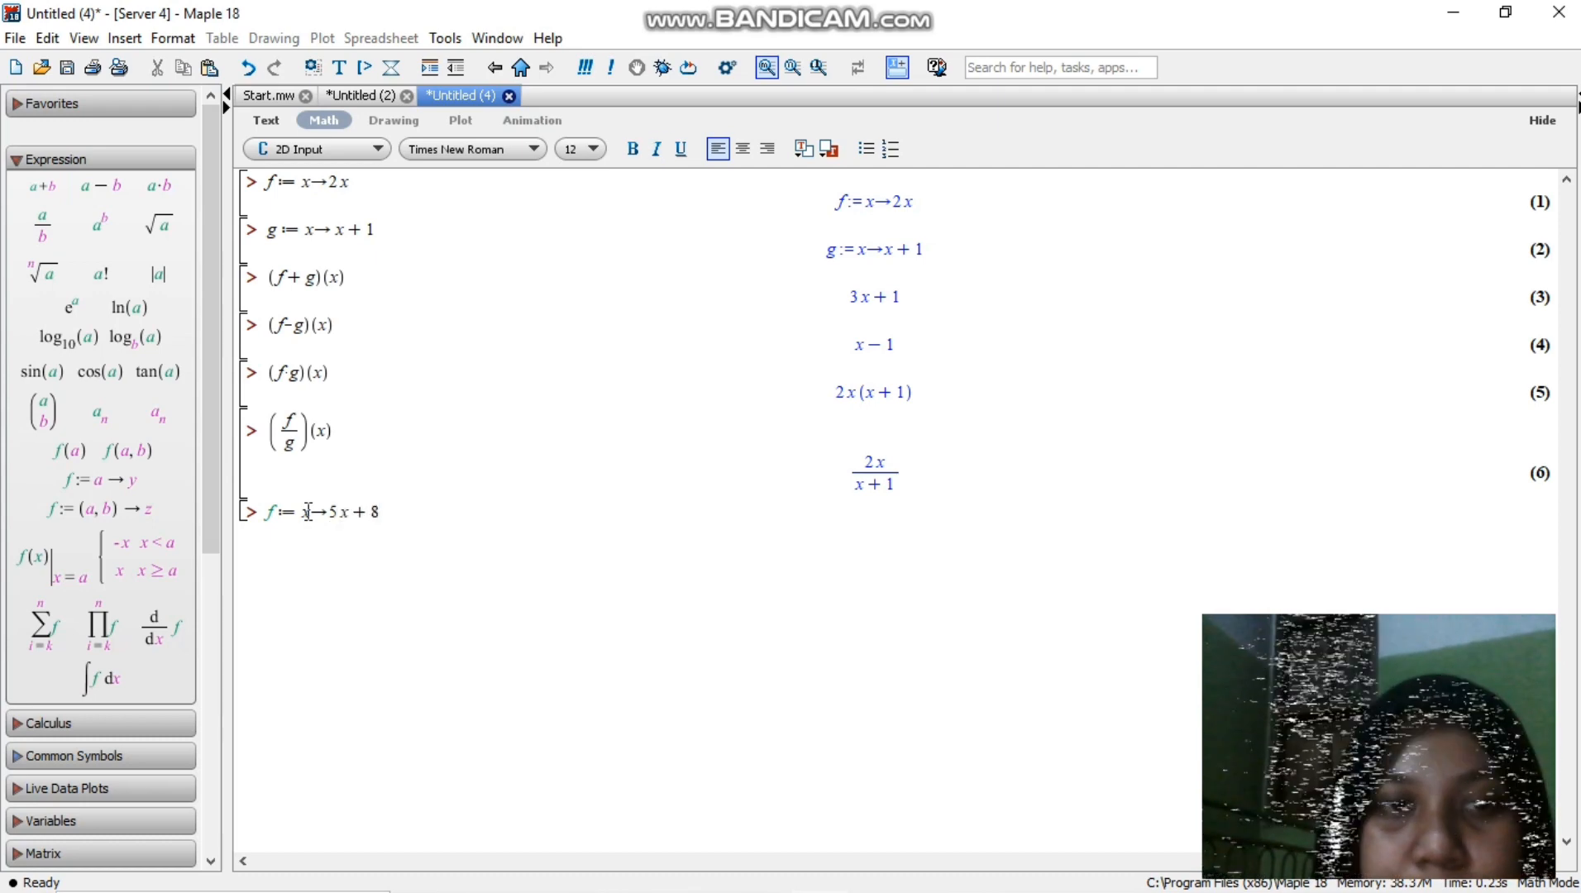
pyautogui.press('Return')
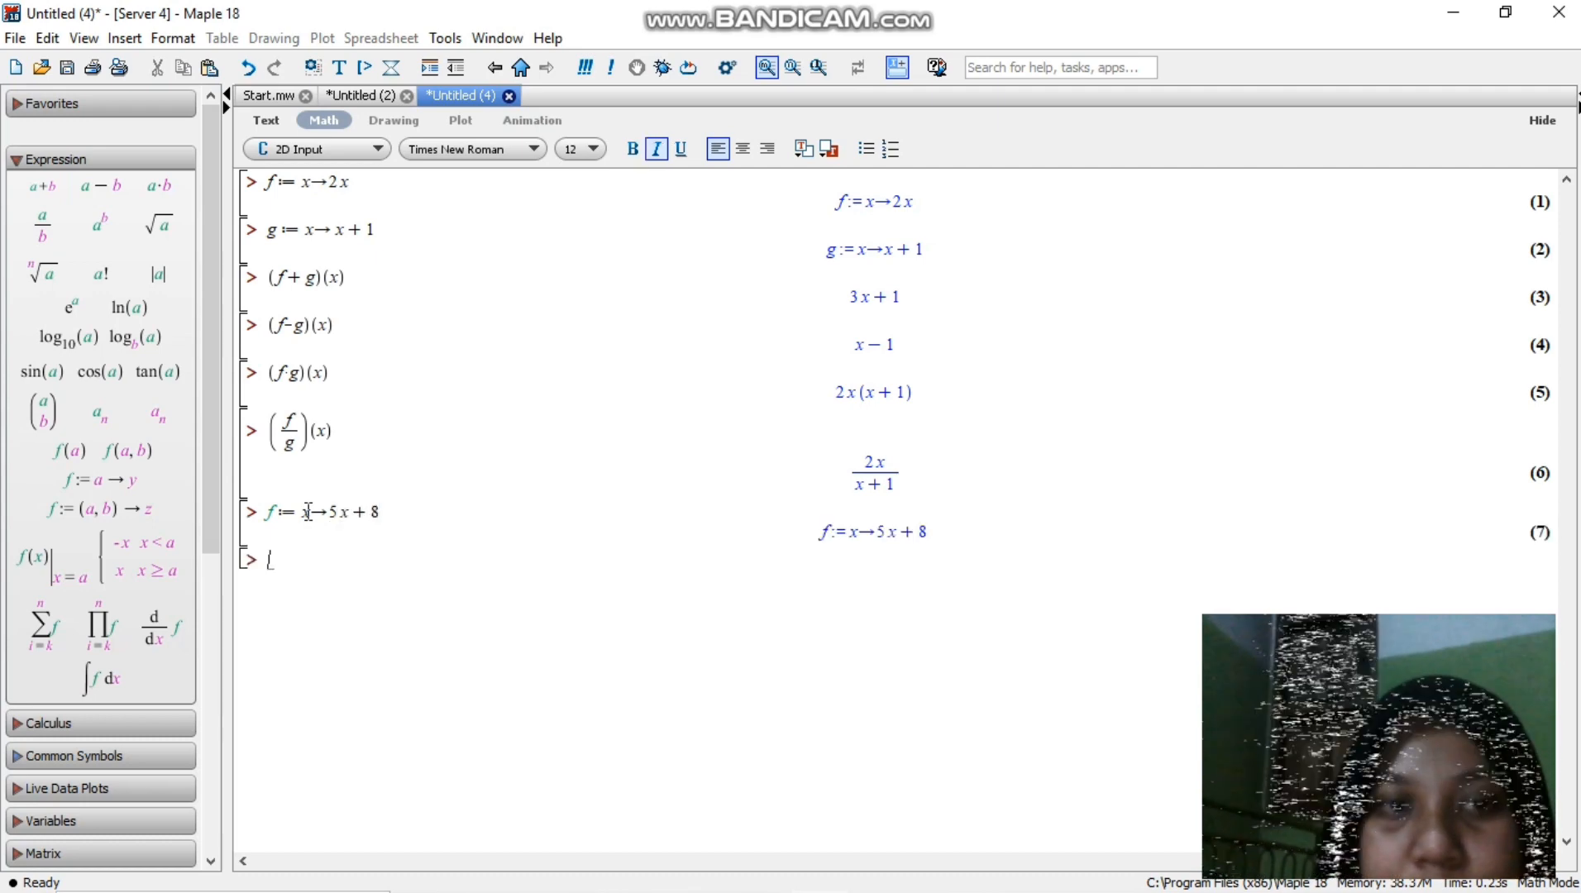
# Step: Redefine the second function as g := x→x^2 − 1 on the next line with the single-variable function template and execute it
pyautogui.click(99, 479)
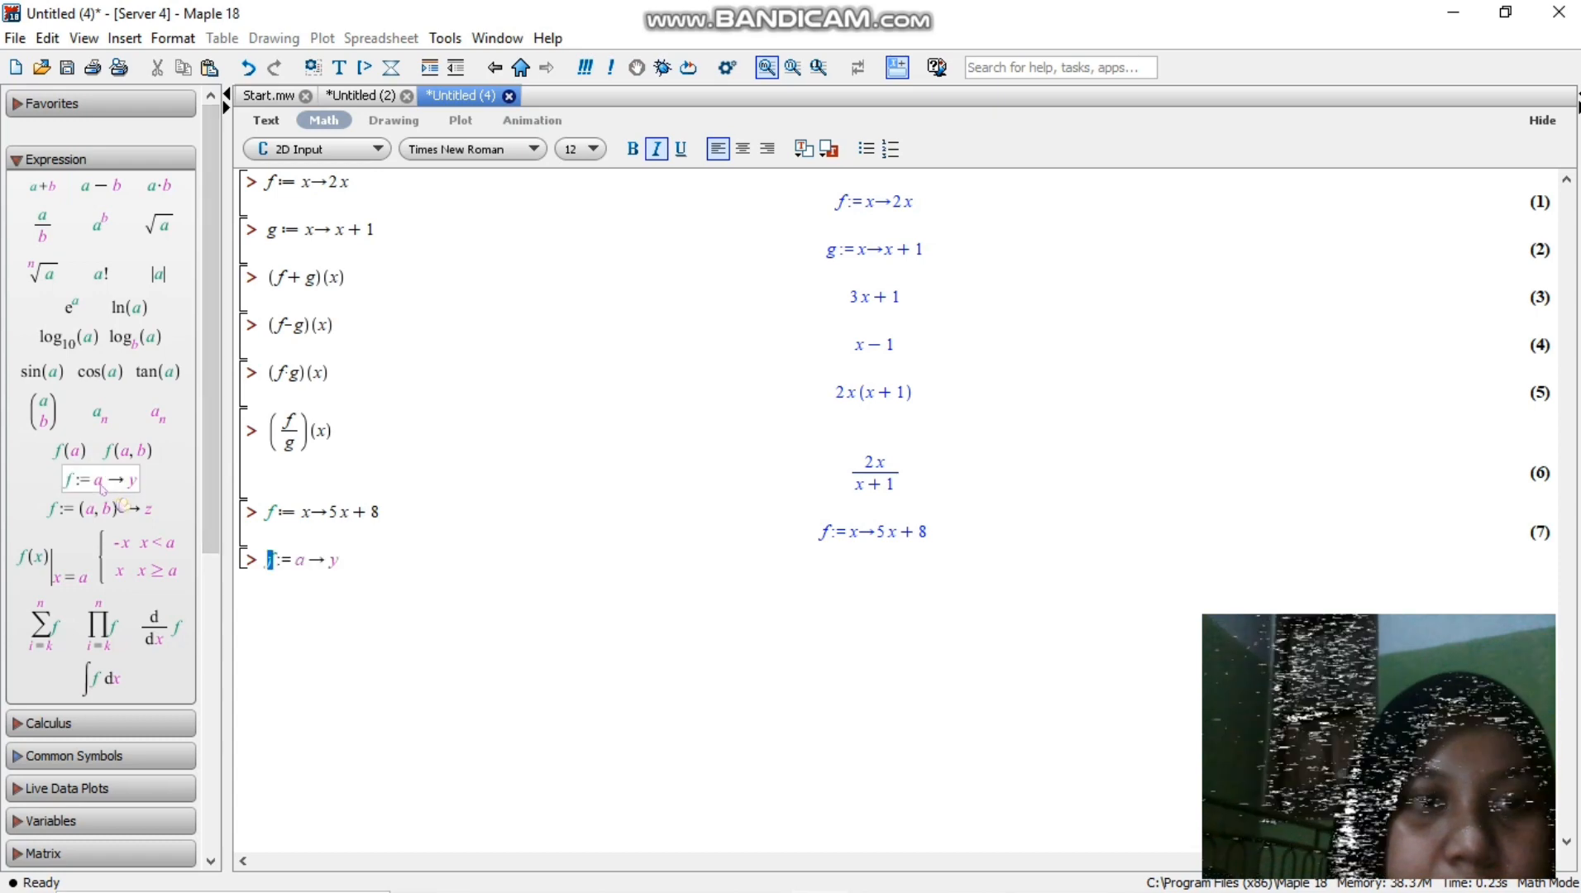
pyautogui.write('g')
pyautogui.press('Tab')
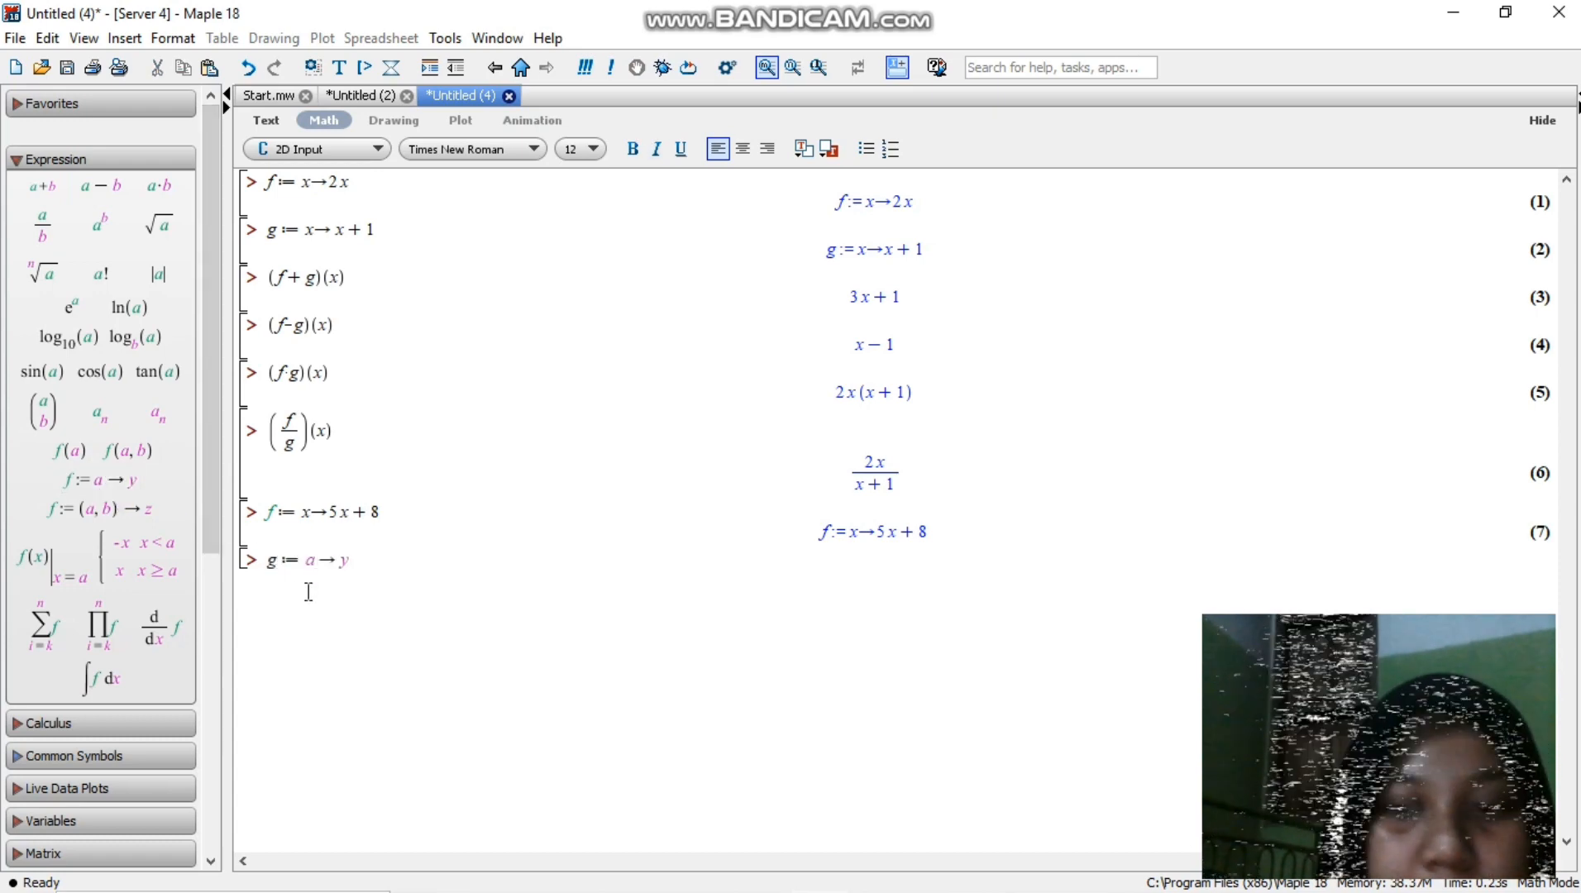
pyautogui.write('x')
pyautogui.press('Tab')
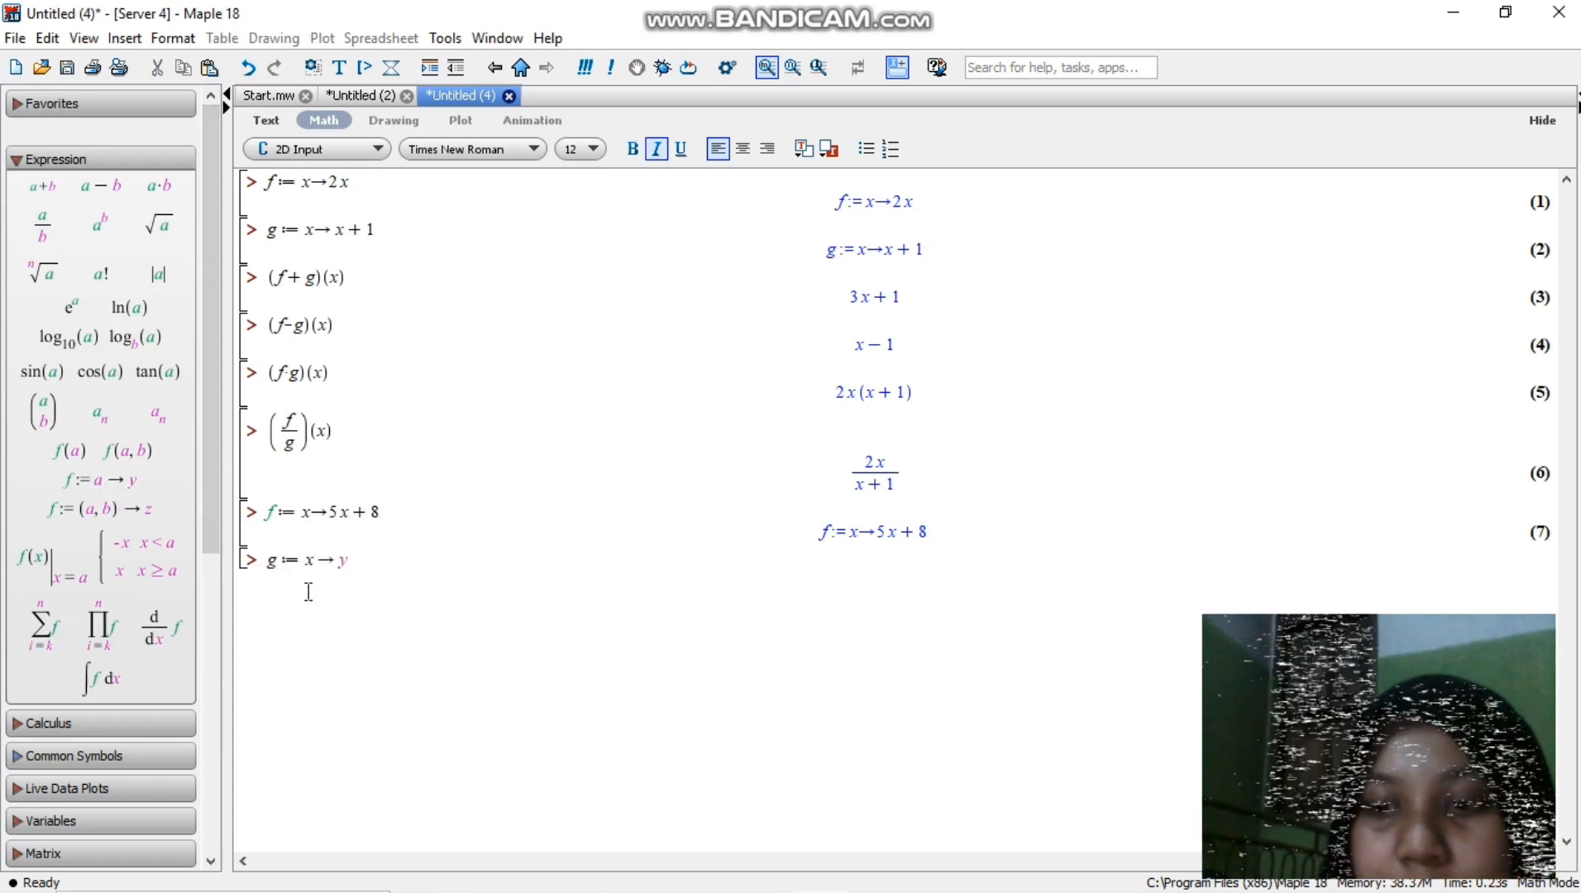
pyautogui.press('BackSpace')
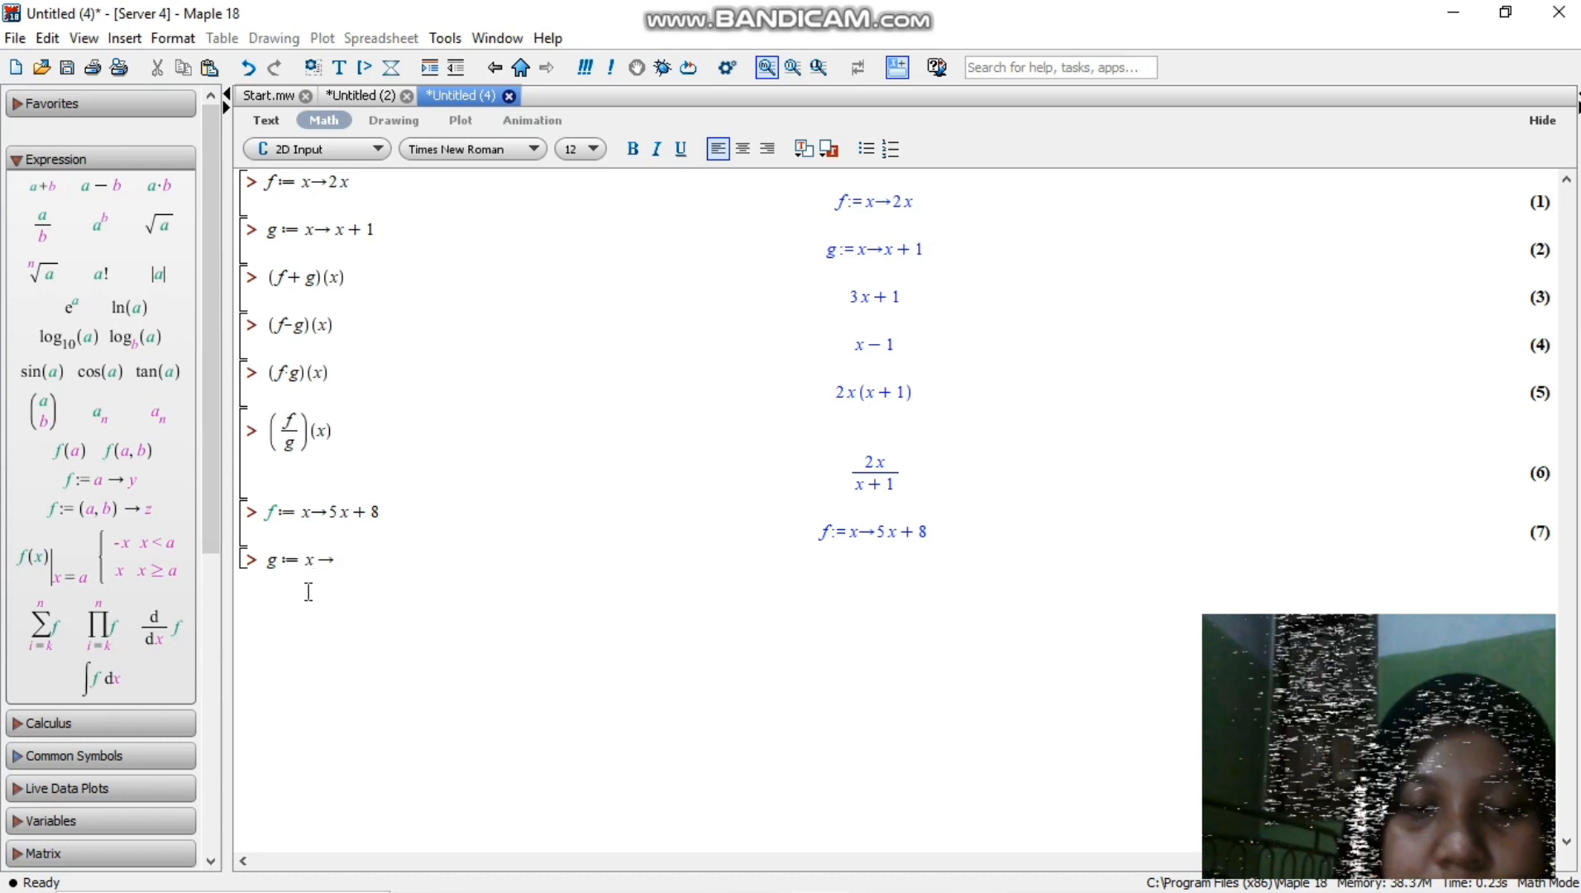
pyautogui.write('x')
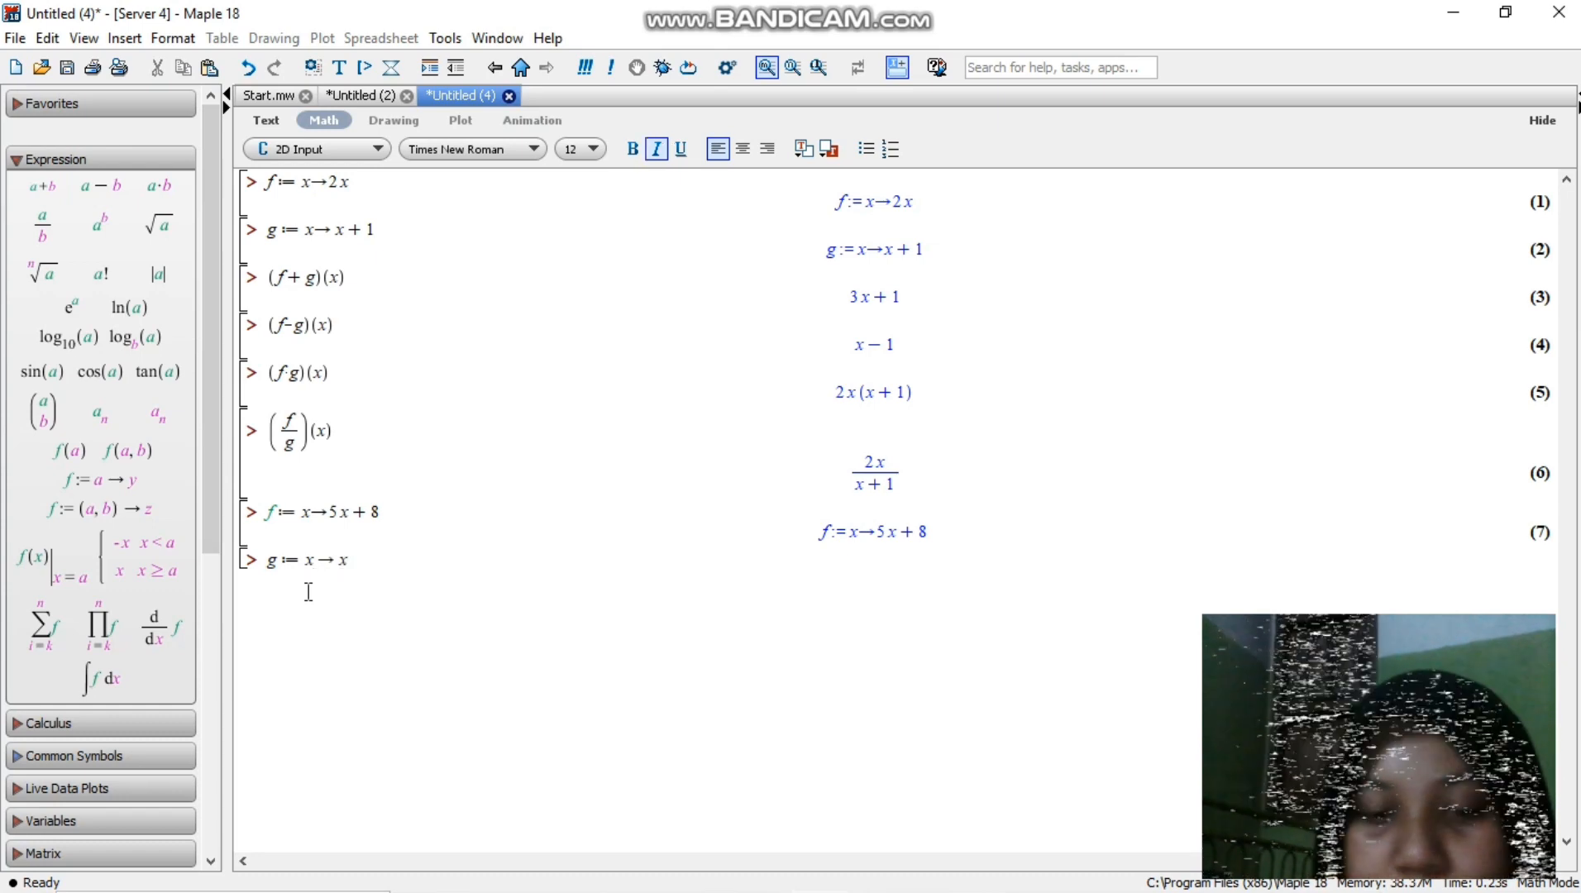
pyautogui.write('^2')
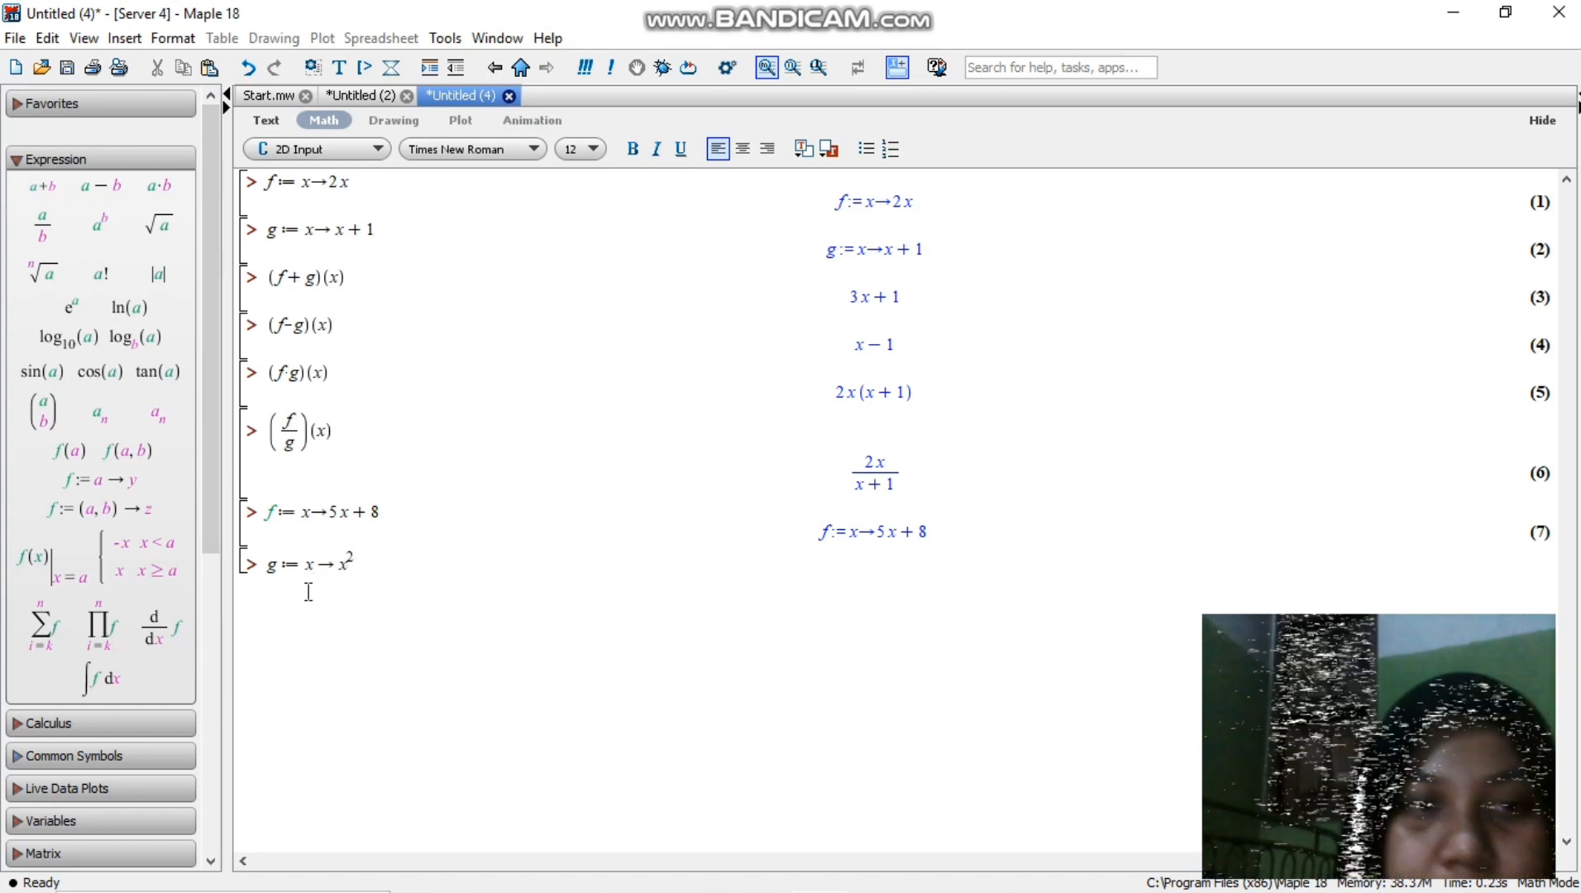
pyautogui.press('Right')
pyautogui.write('-')
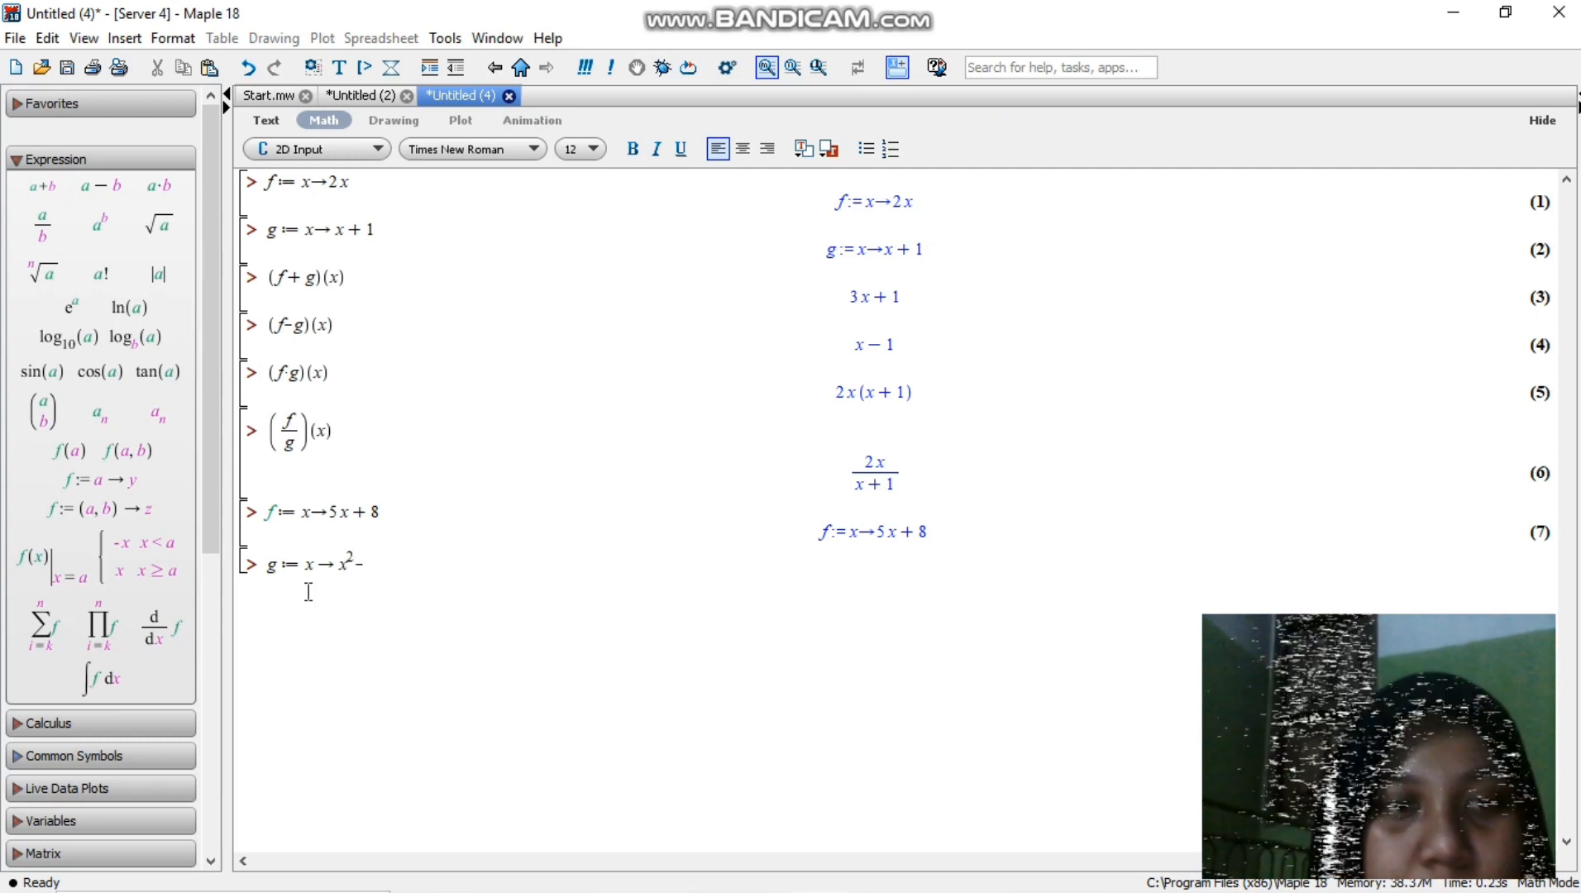
pyautogui.press('BackSpace')
pyautogui.write(' − 1')
pyautogui.press('Return')
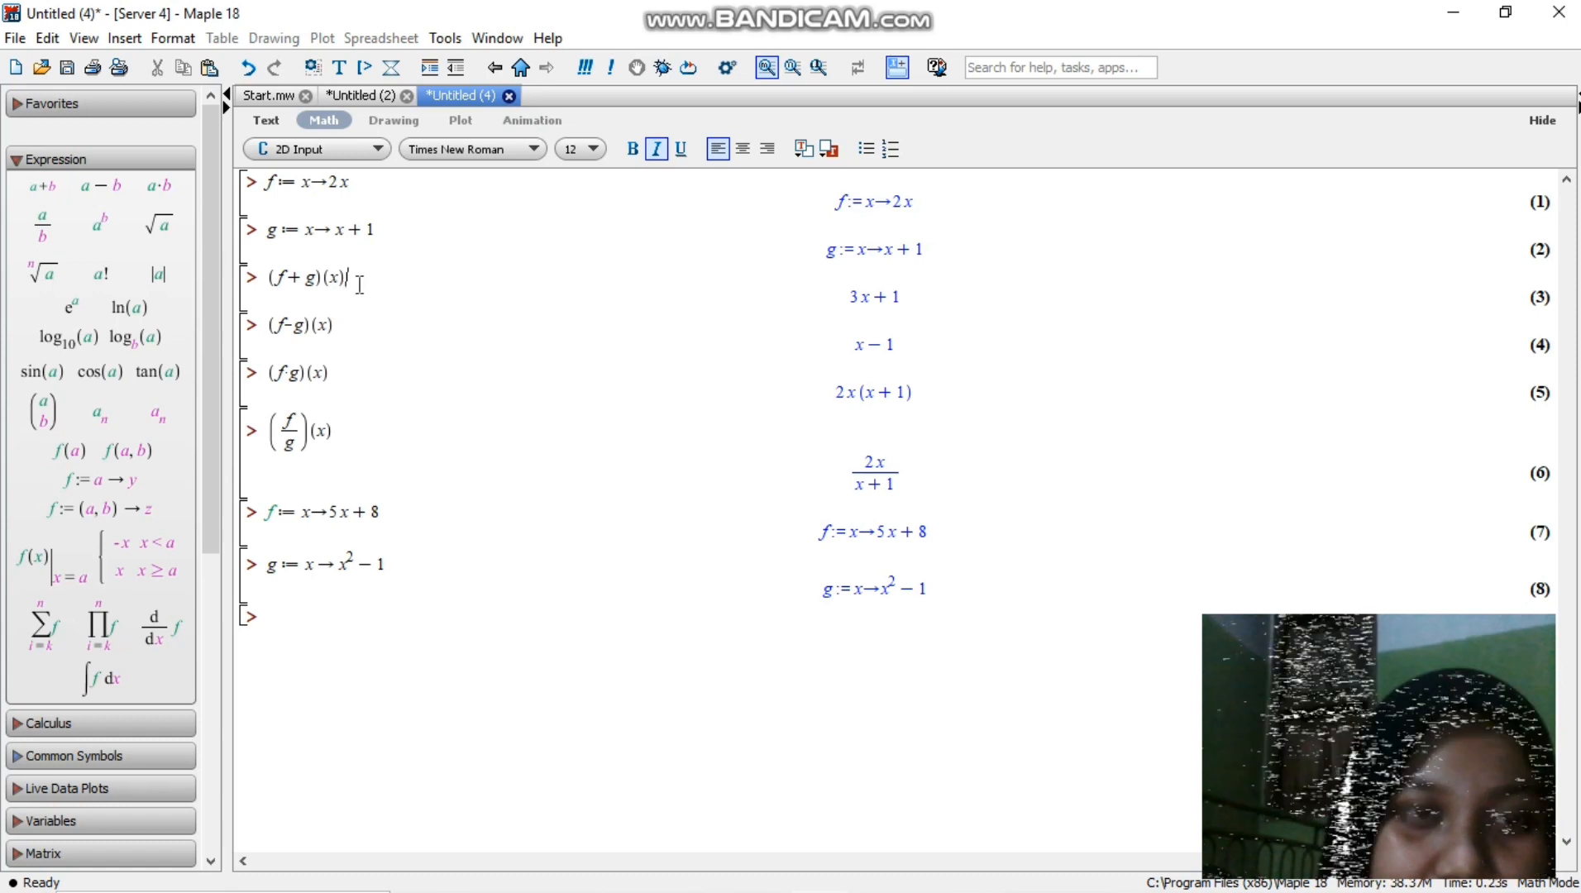
# Step: Copy the earlier (f+g)(x) expression to the empty input line and evaluate it for the redefined functions
pyautogui.moveTo(356, 280); pyautogui.dragTo(281, 287)
pyautogui.hotkey('ctrl', 'c')
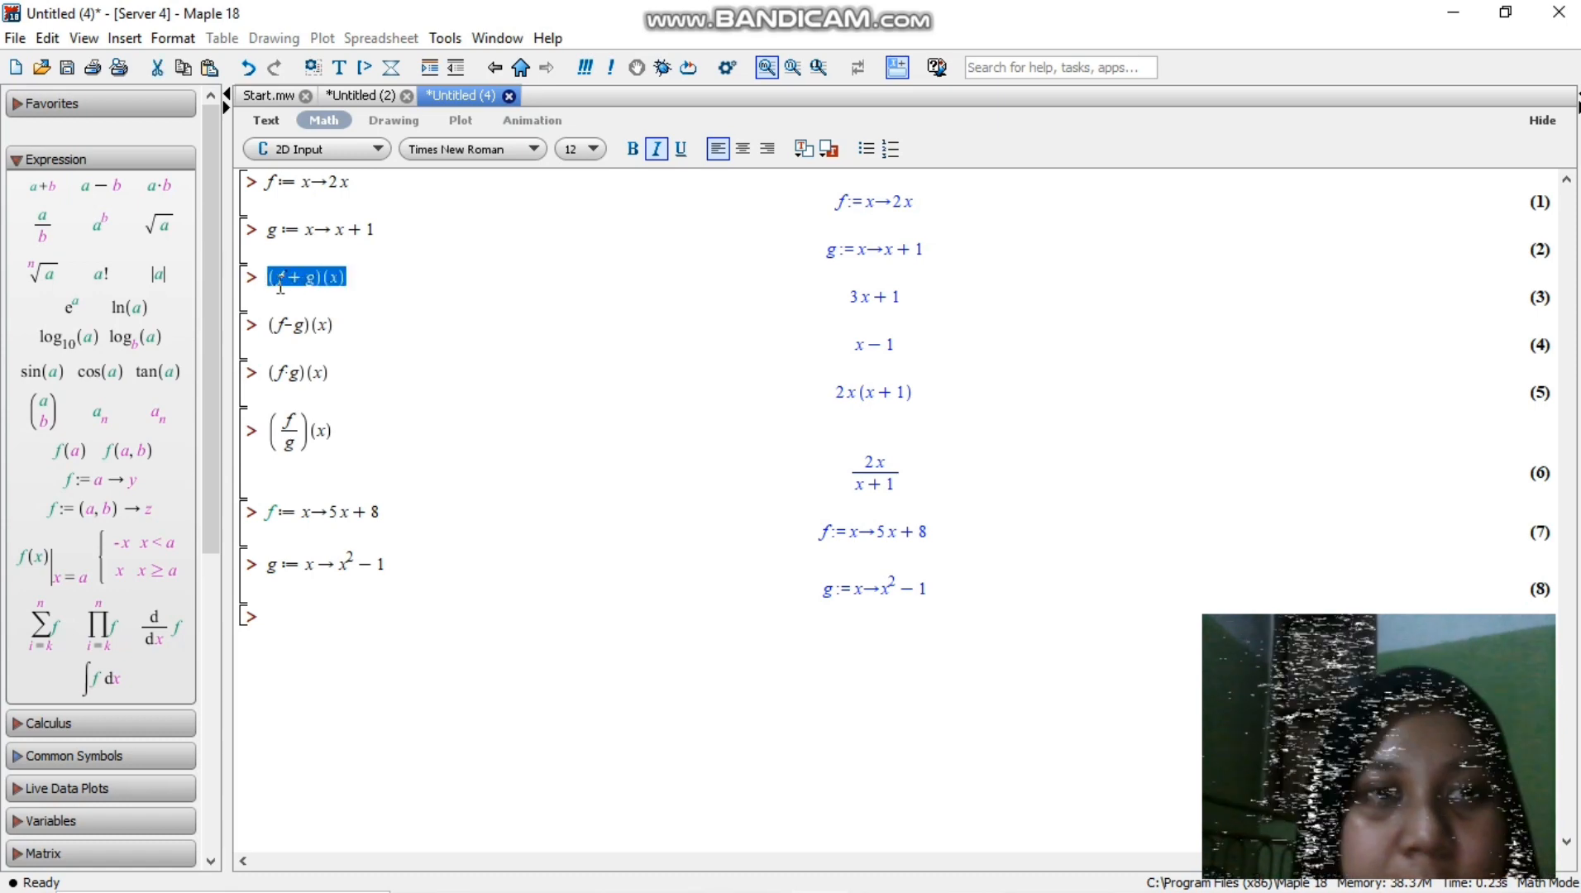
pyautogui.click(293, 626)
pyautogui.hotkey('ctrl', 'v')
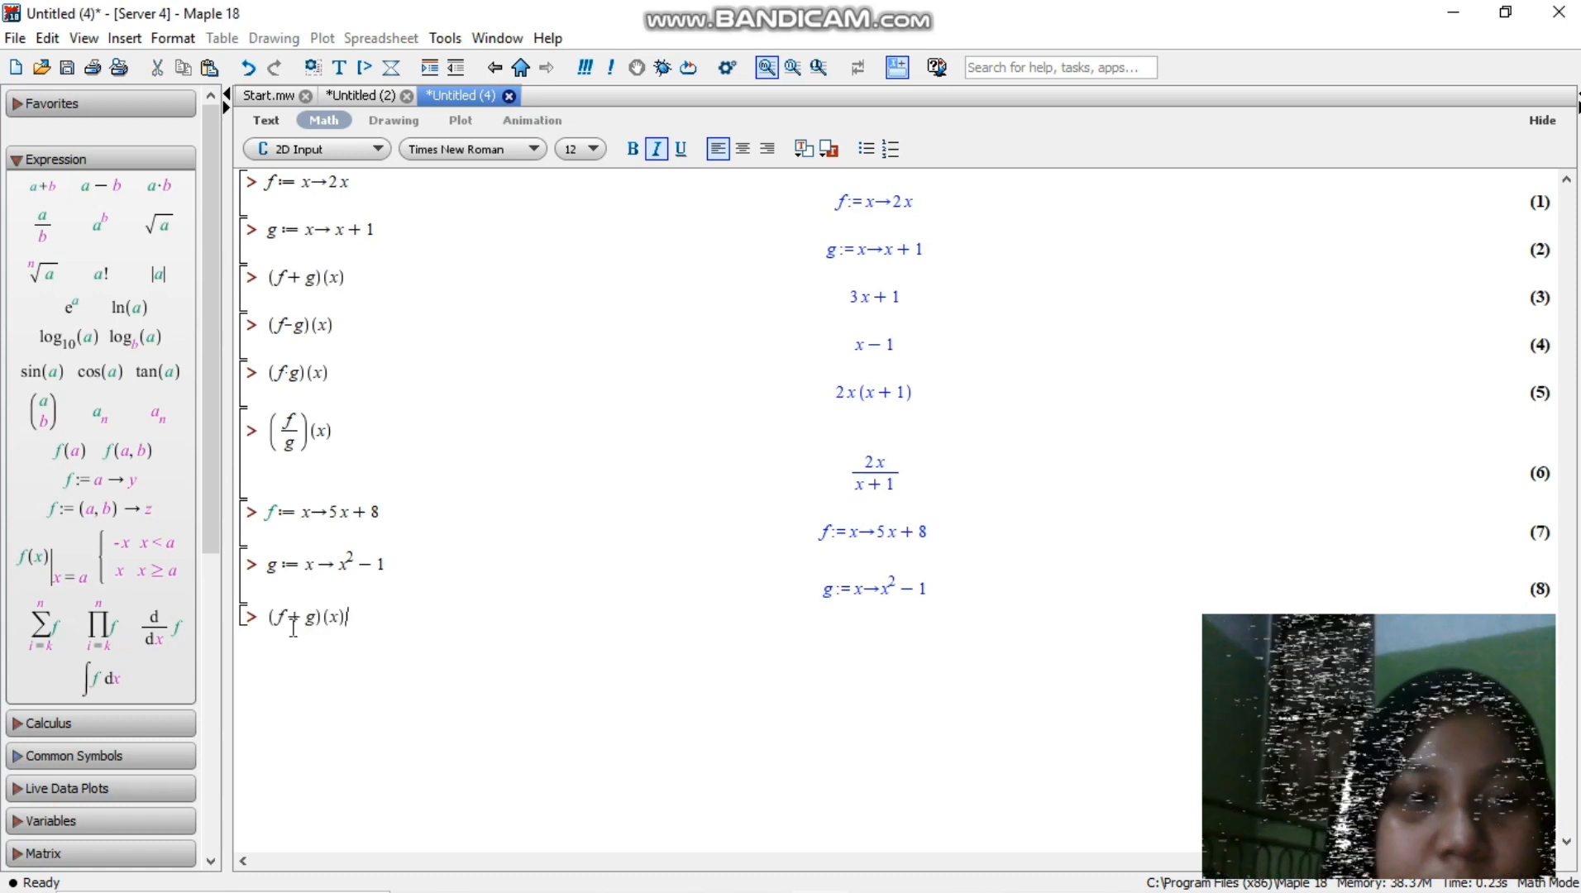
pyautogui.press('Return')
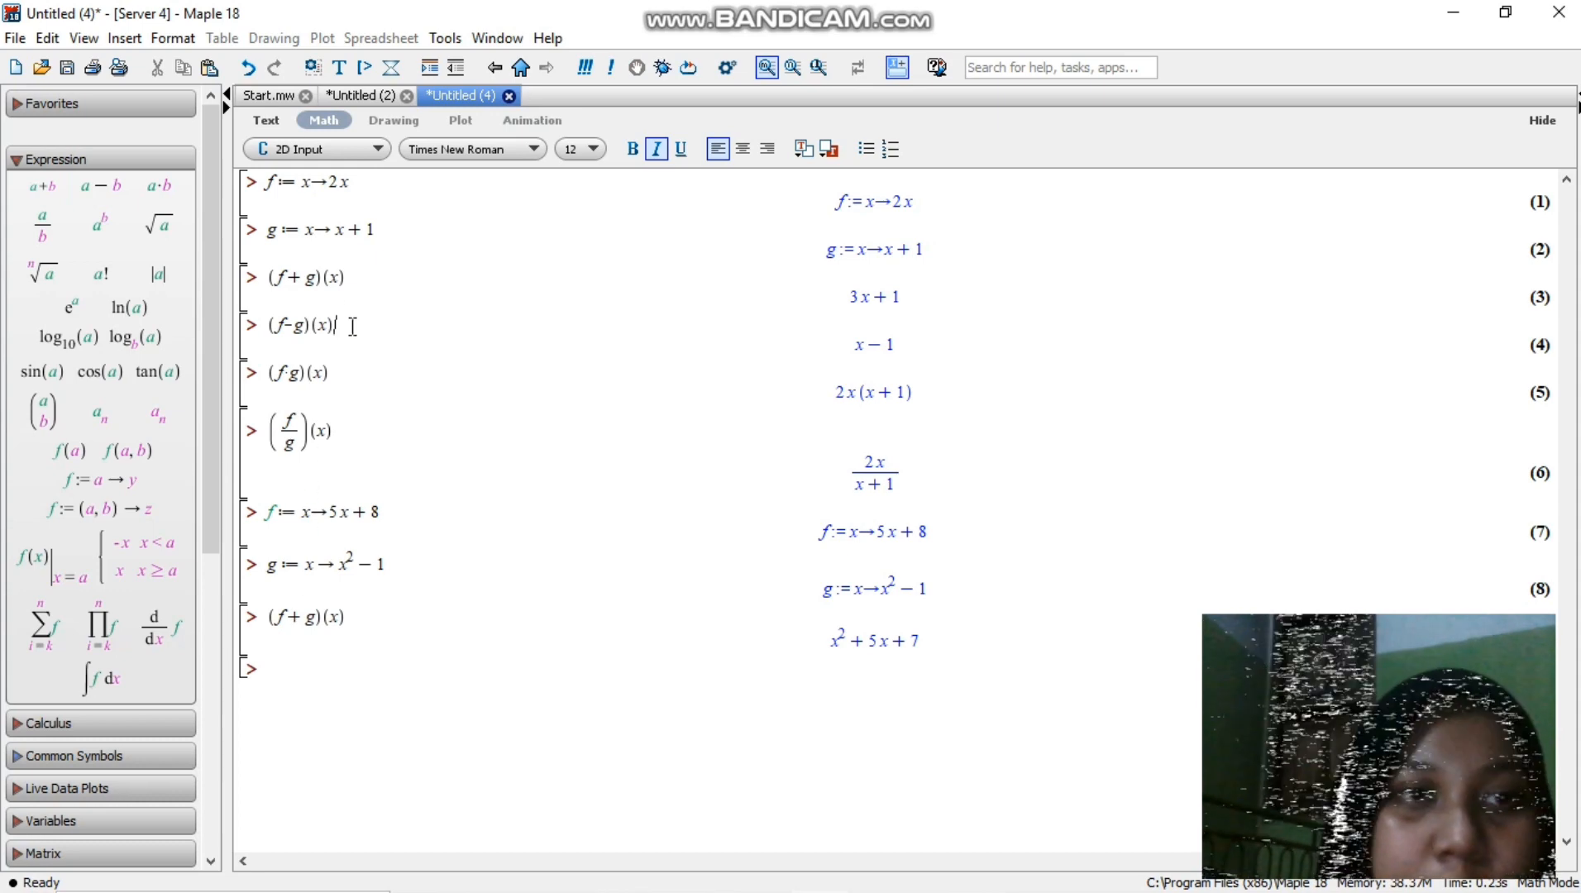
# Step: Copy the earlier (f-g)(x) expression to the empty input line and evaluate it for the redefined functions
pyautogui.moveTo(353, 325); pyautogui.dragTo(271, 332)
pyautogui.hotkey('ctrl', 'c')
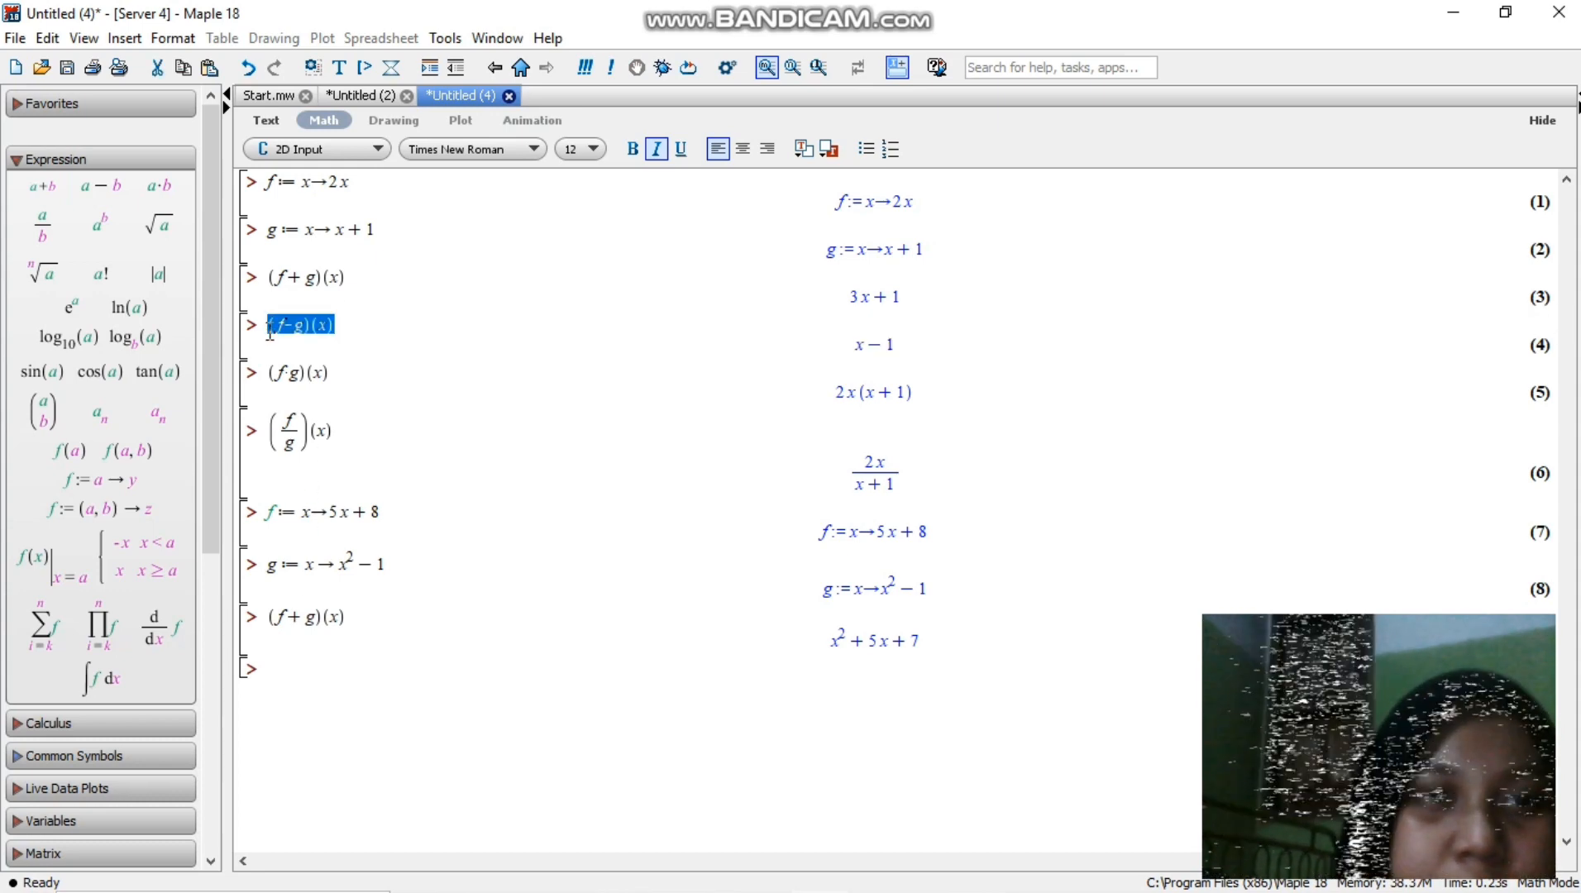
pyautogui.click(281, 680)
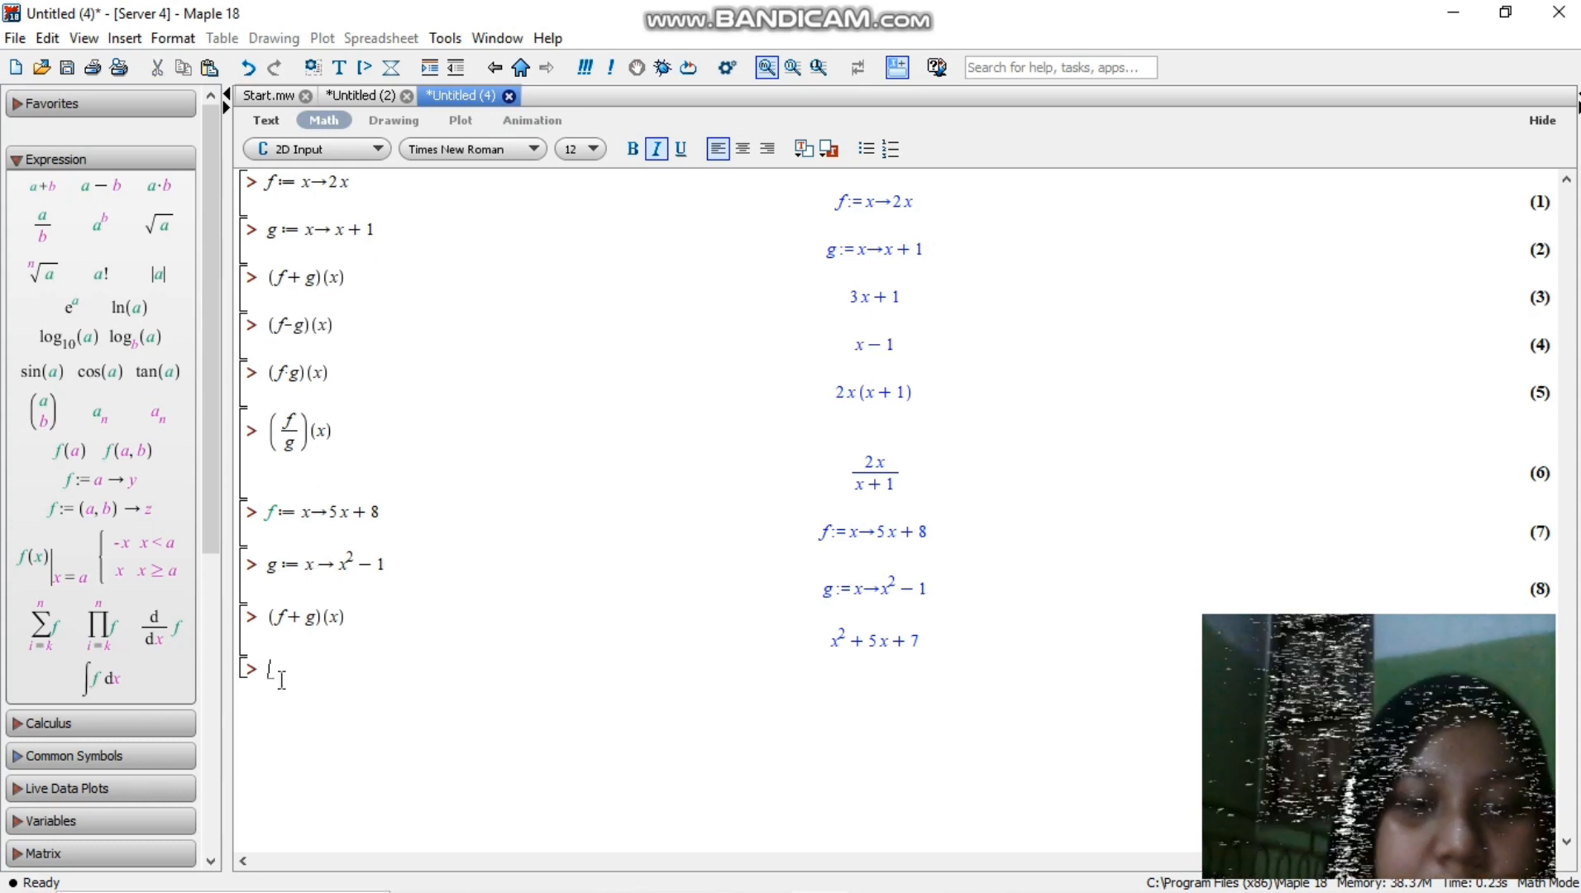
pyautogui.hotkey('ctrl', 'v')
pyautogui.press('Return')
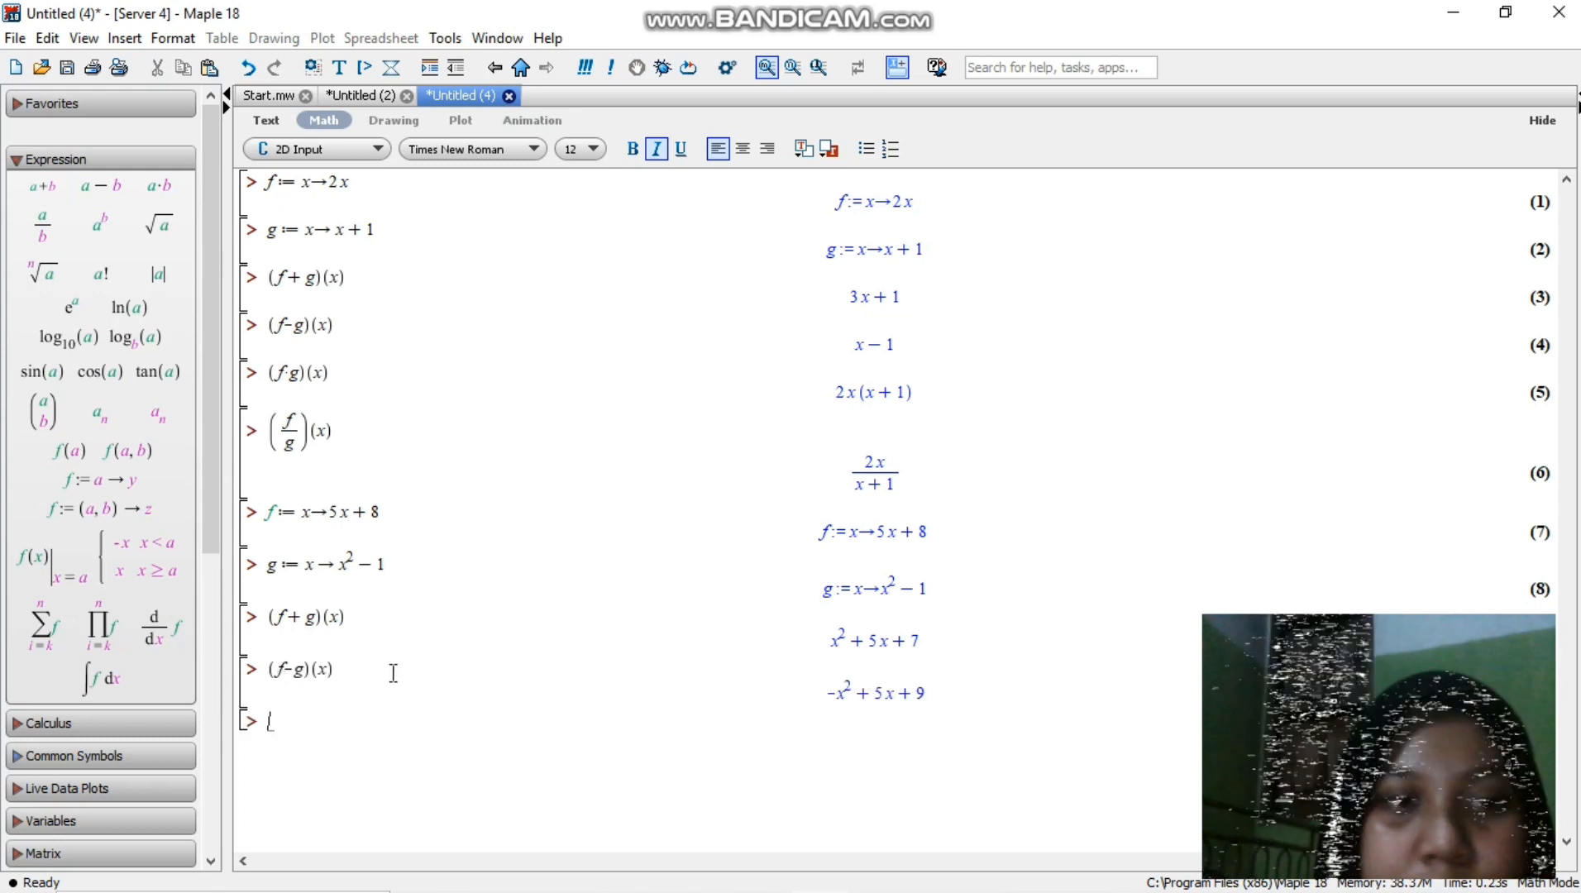
# Step: Copy the earlier product expression (f·g)(x) to the empty input line and evaluate it for the redefined functions
pyautogui.moveTo(341, 373); pyautogui.dragTo(266, 372)
pyautogui.hotkey('ctrl', 'c')
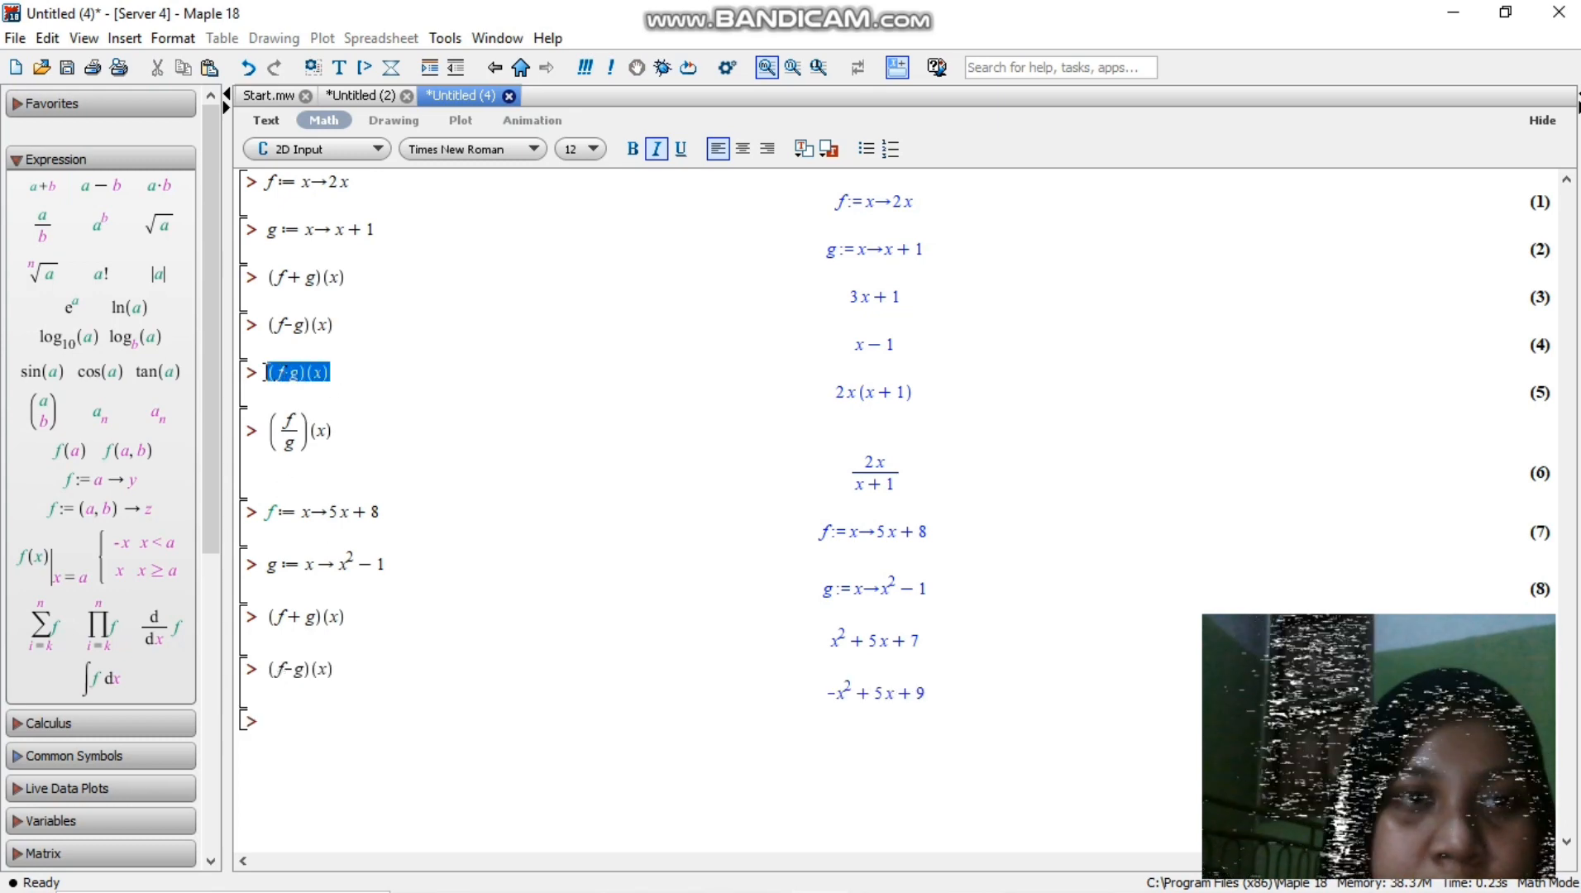
pyautogui.click(298, 720)
pyautogui.hotkey('ctrl', 'v')
pyautogui.press('Return')
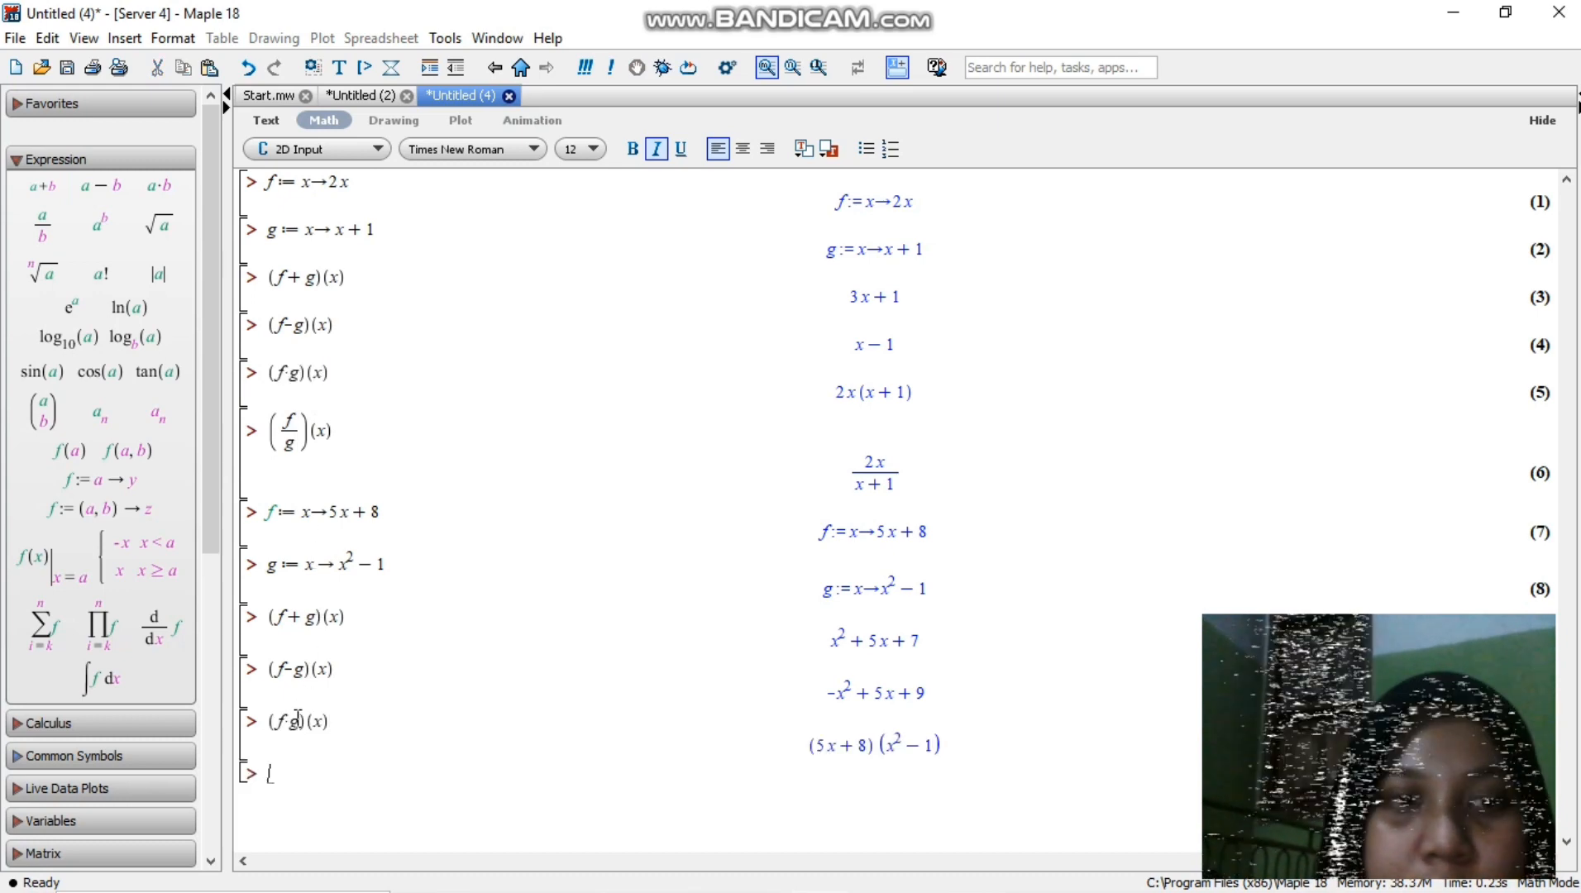
# Step: Copy the earlier quotient expression (f/g)(x) to the empty input line and evaluate it for the redefined functions
pyautogui.moveTo(335, 439); pyautogui.dragTo(266, 435)
pyautogui.hotkey('ctrl', 'c')
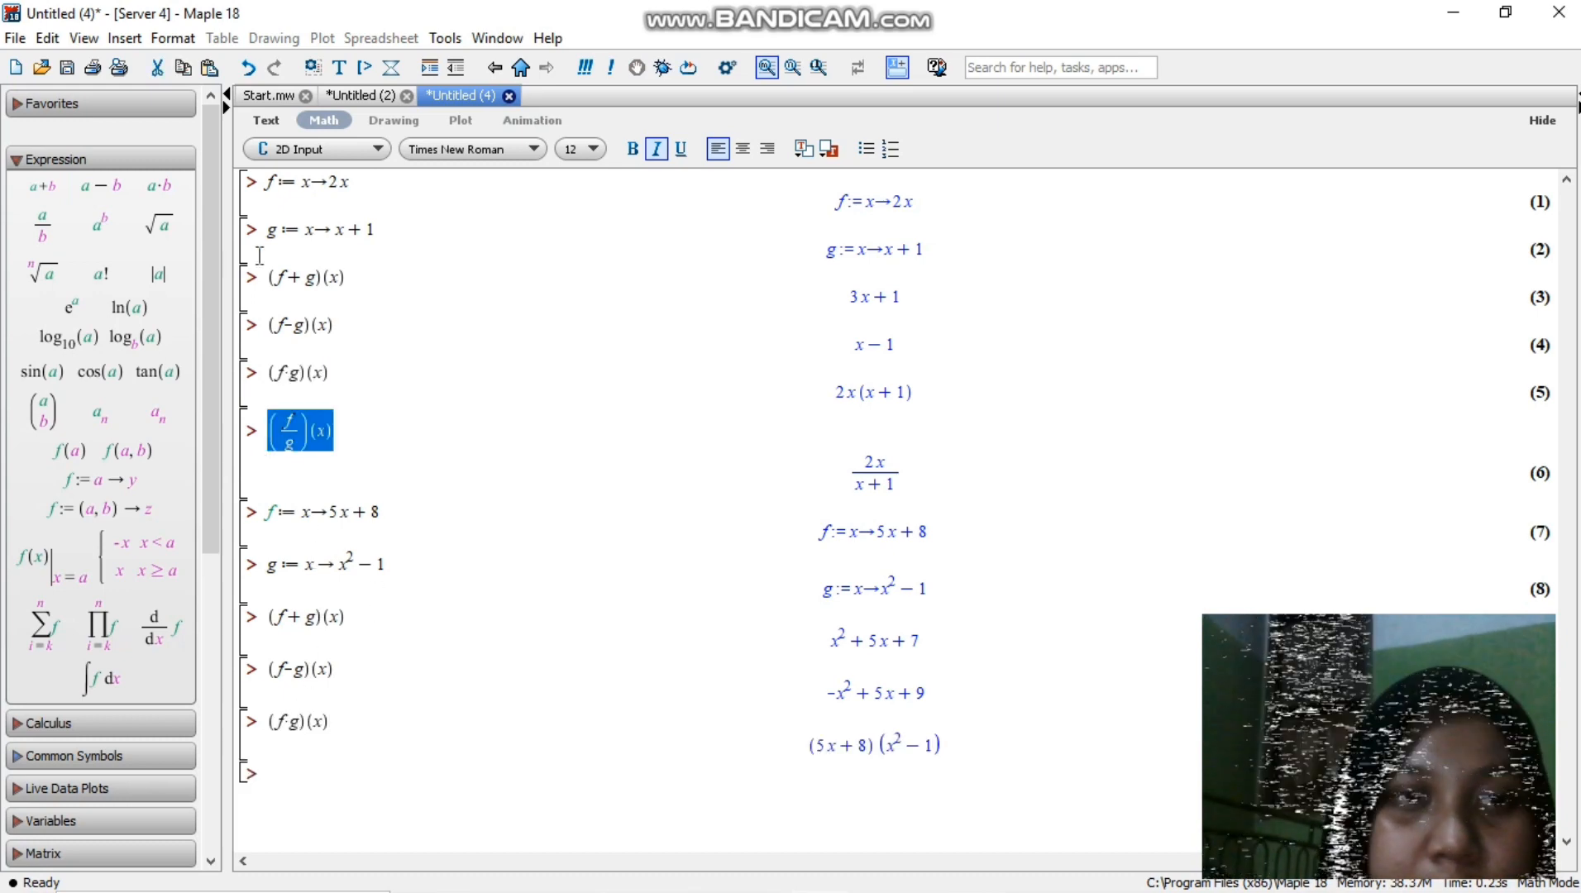
pyautogui.click(295, 777)
pyautogui.hotkey('ctrl', 'v')
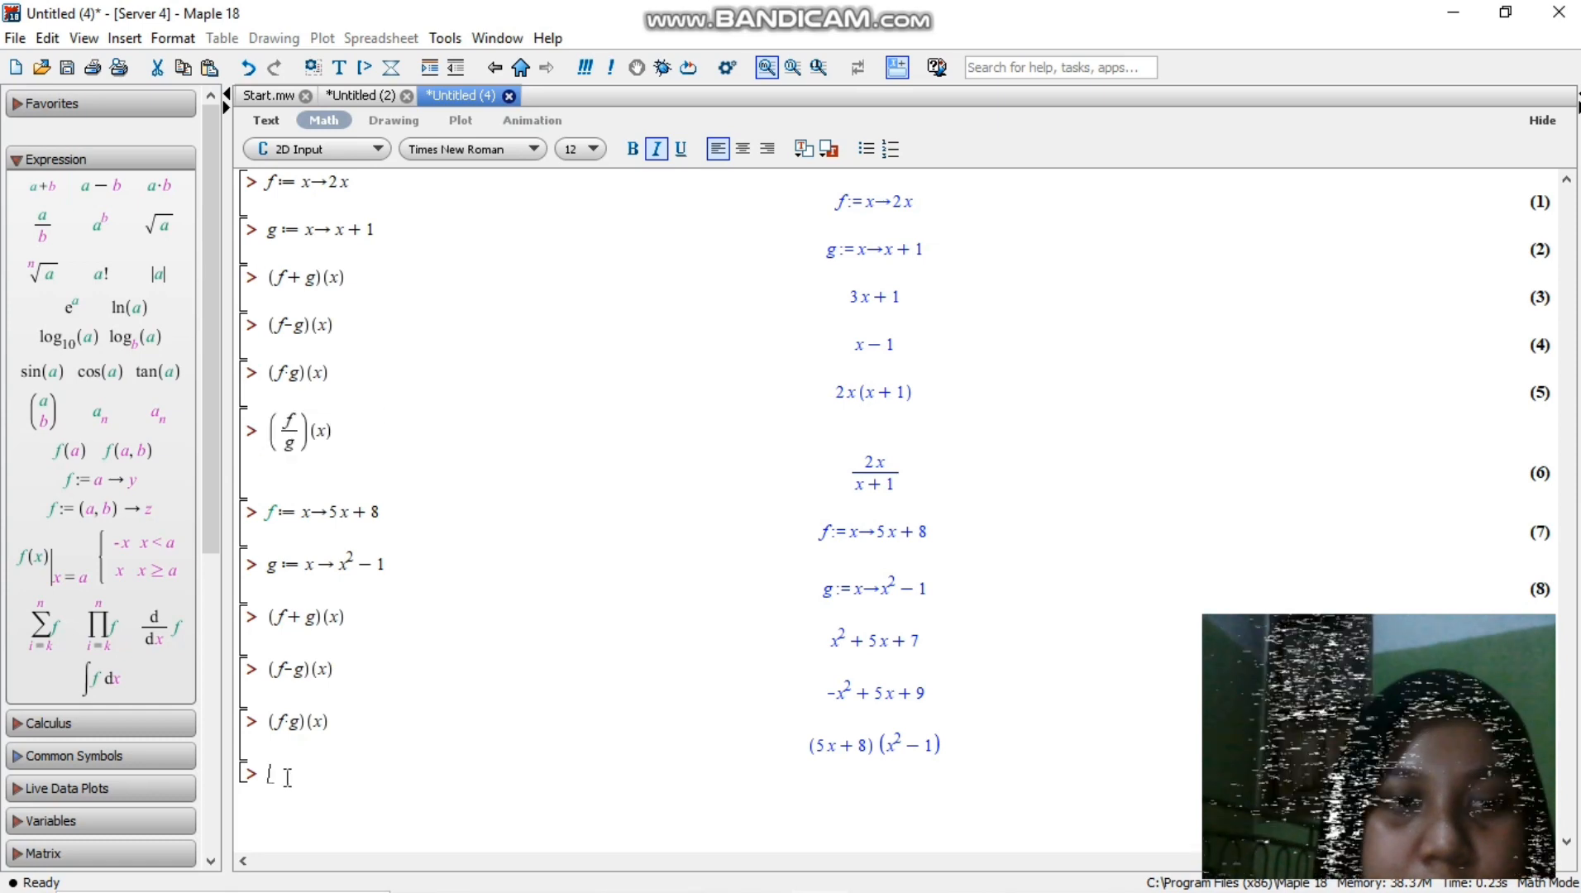
pyautogui.press('Return')
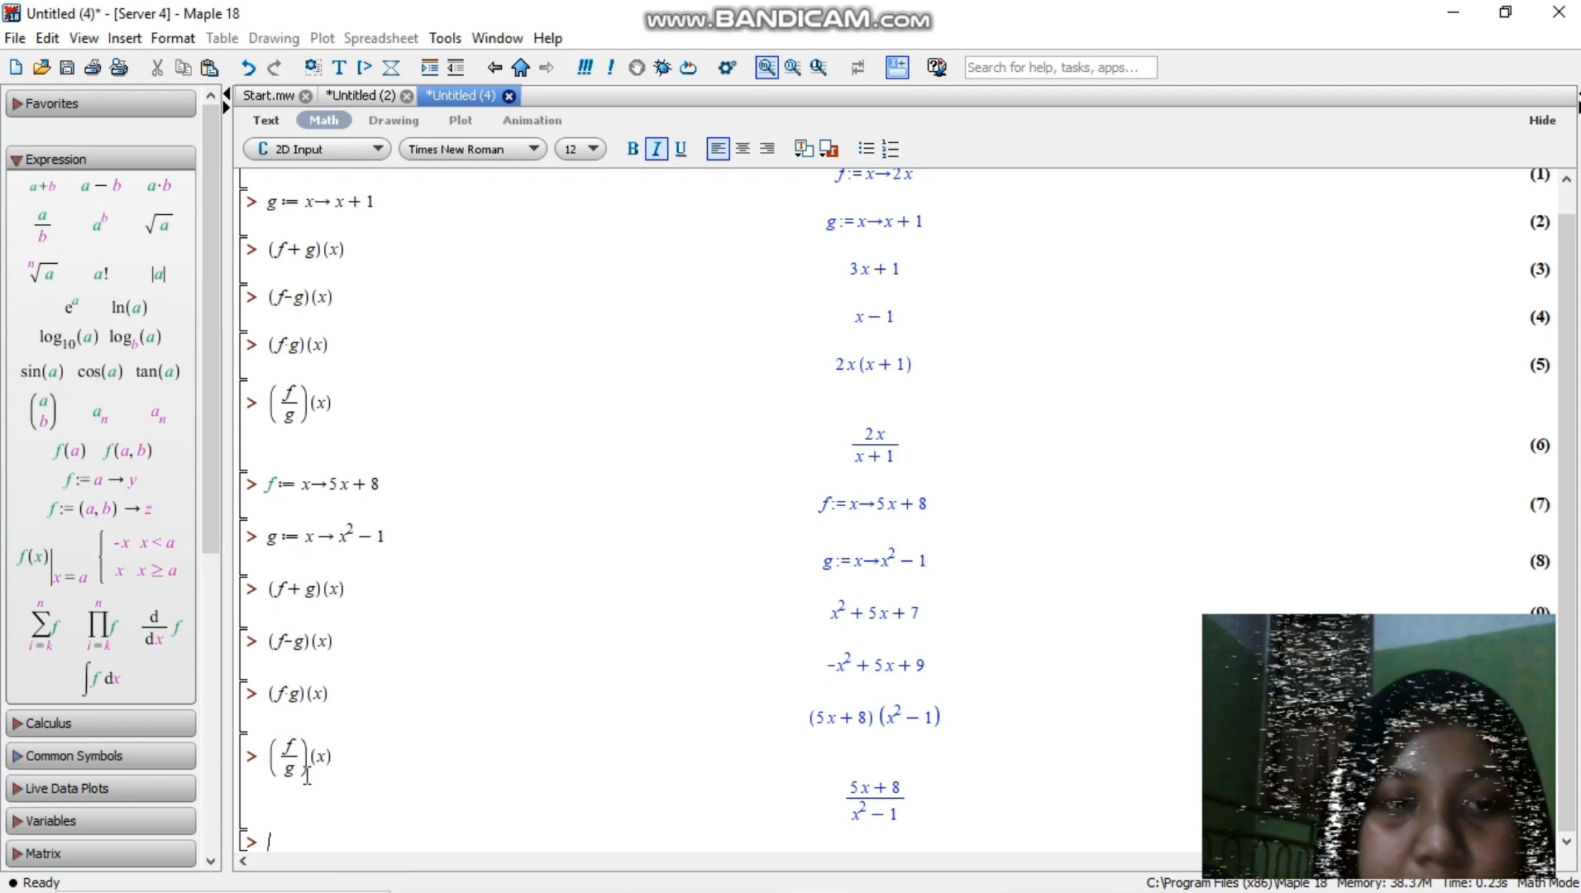
# Step: Copy the latest quotient expression (f/g)(x) to the empty input line, replace x with 2.6 and evaluate it
pyautogui.moveTo(267, 757); pyautogui.dragTo(341, 764)
pyautogui.hotkey('ctrl', 'c')
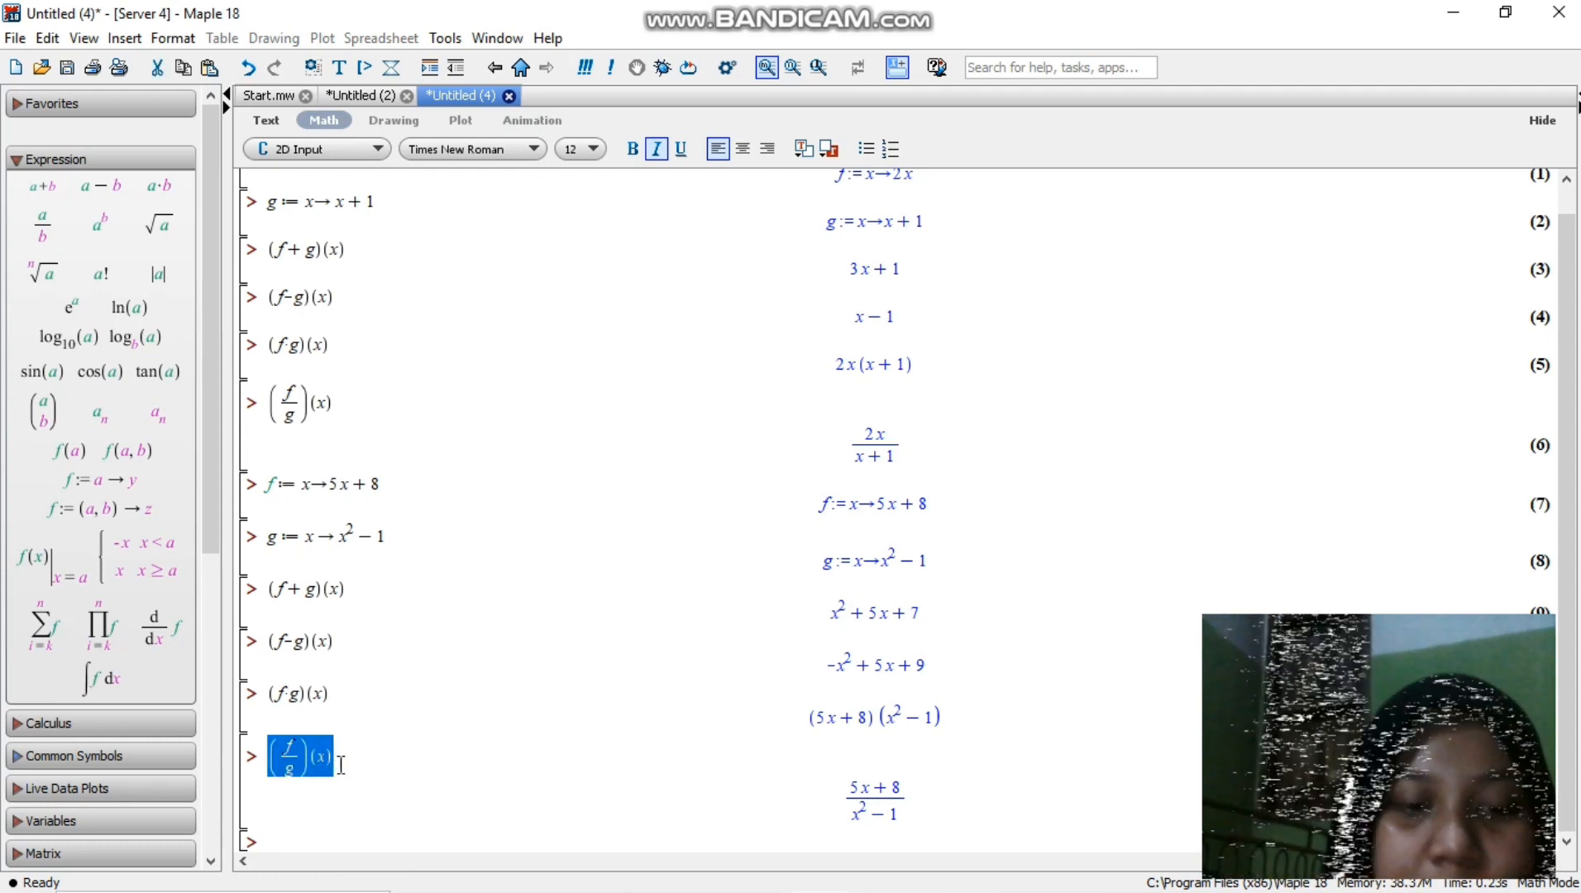
pyautogui.click(287, 839)
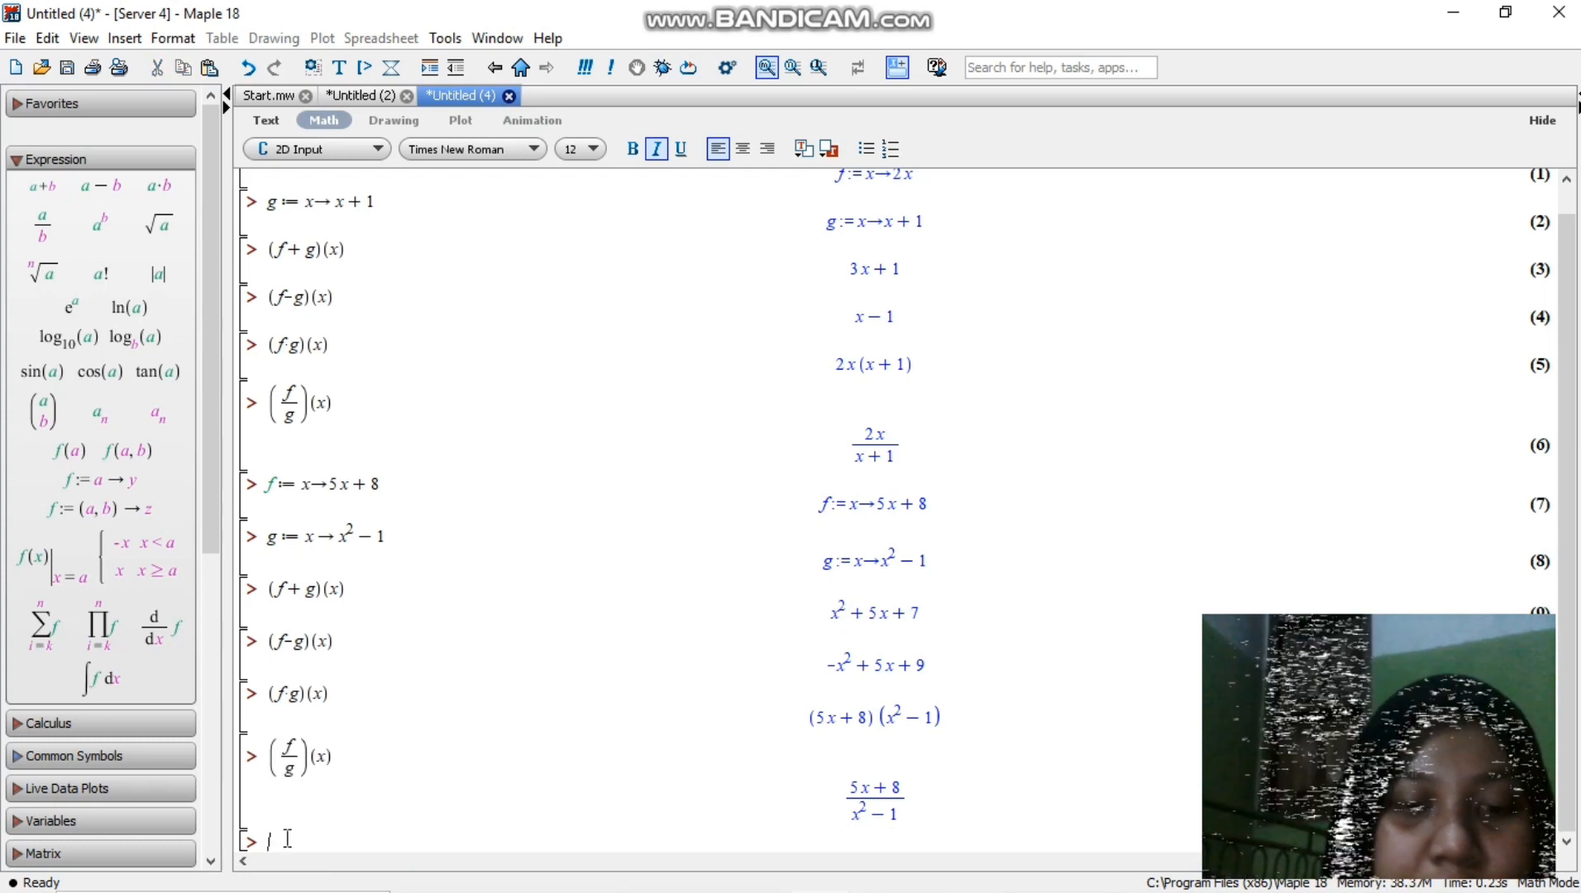
pyautogui.hotkey('ctrl', 'v')
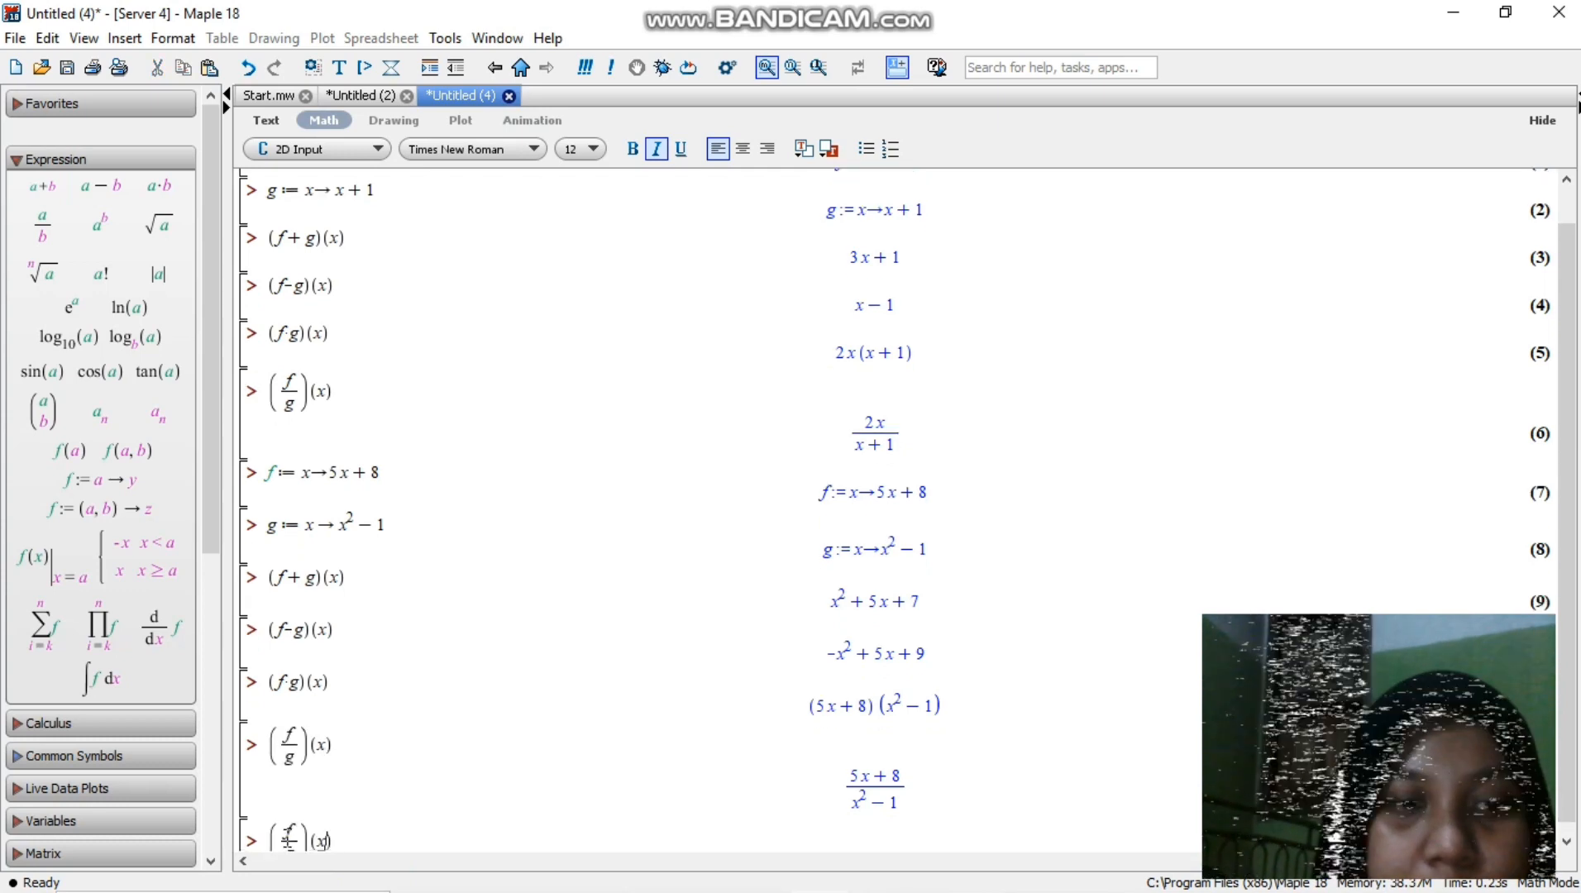
pyautogui.press('Left')
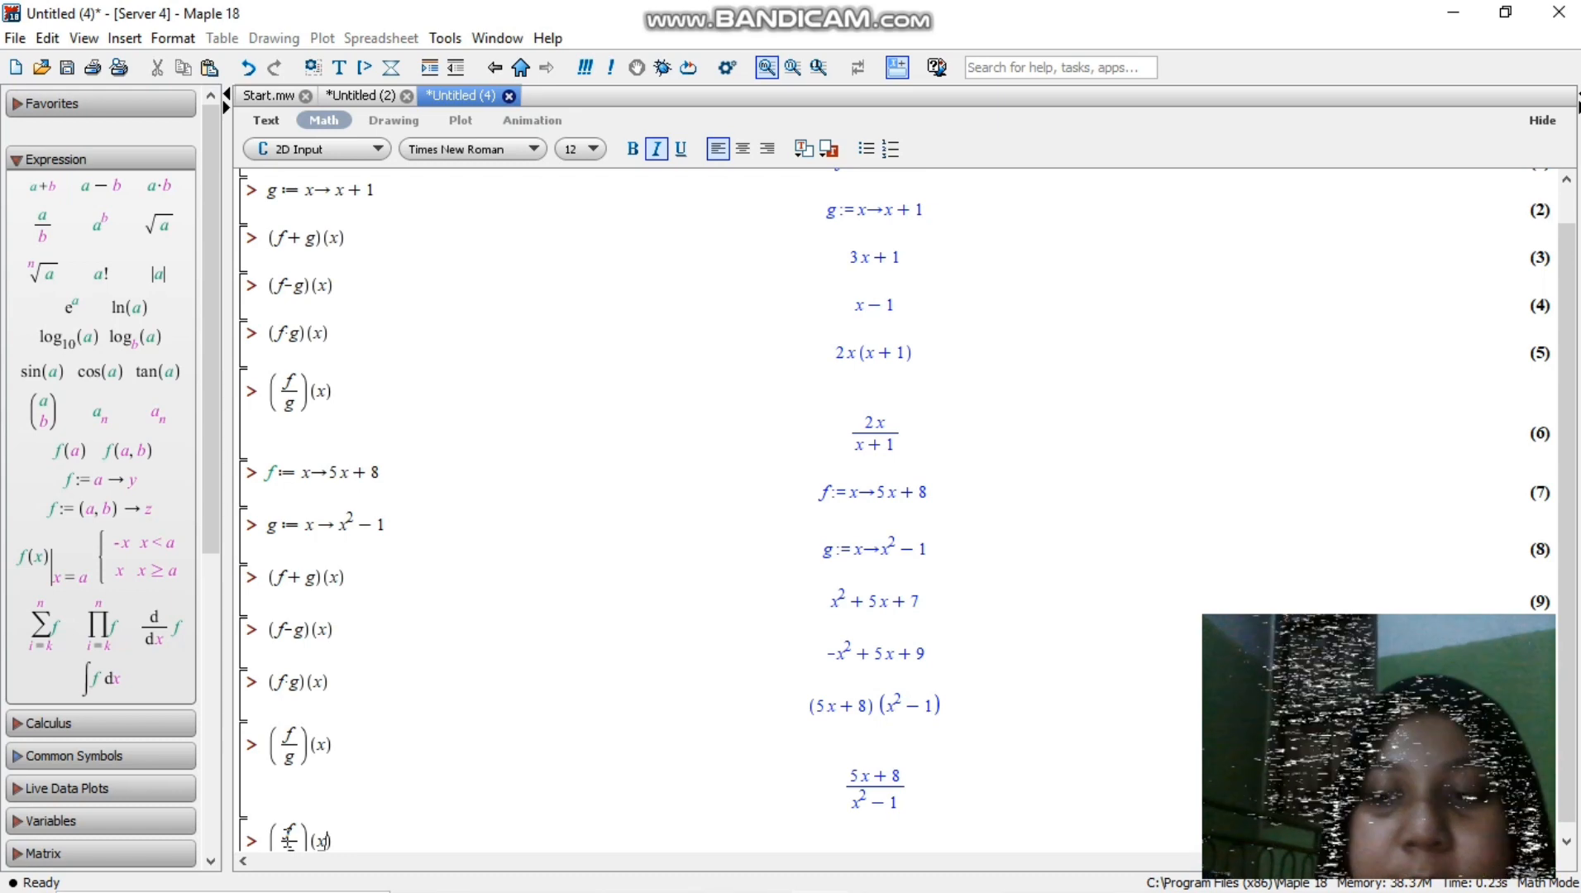
pyautogui.press('BackSpace')
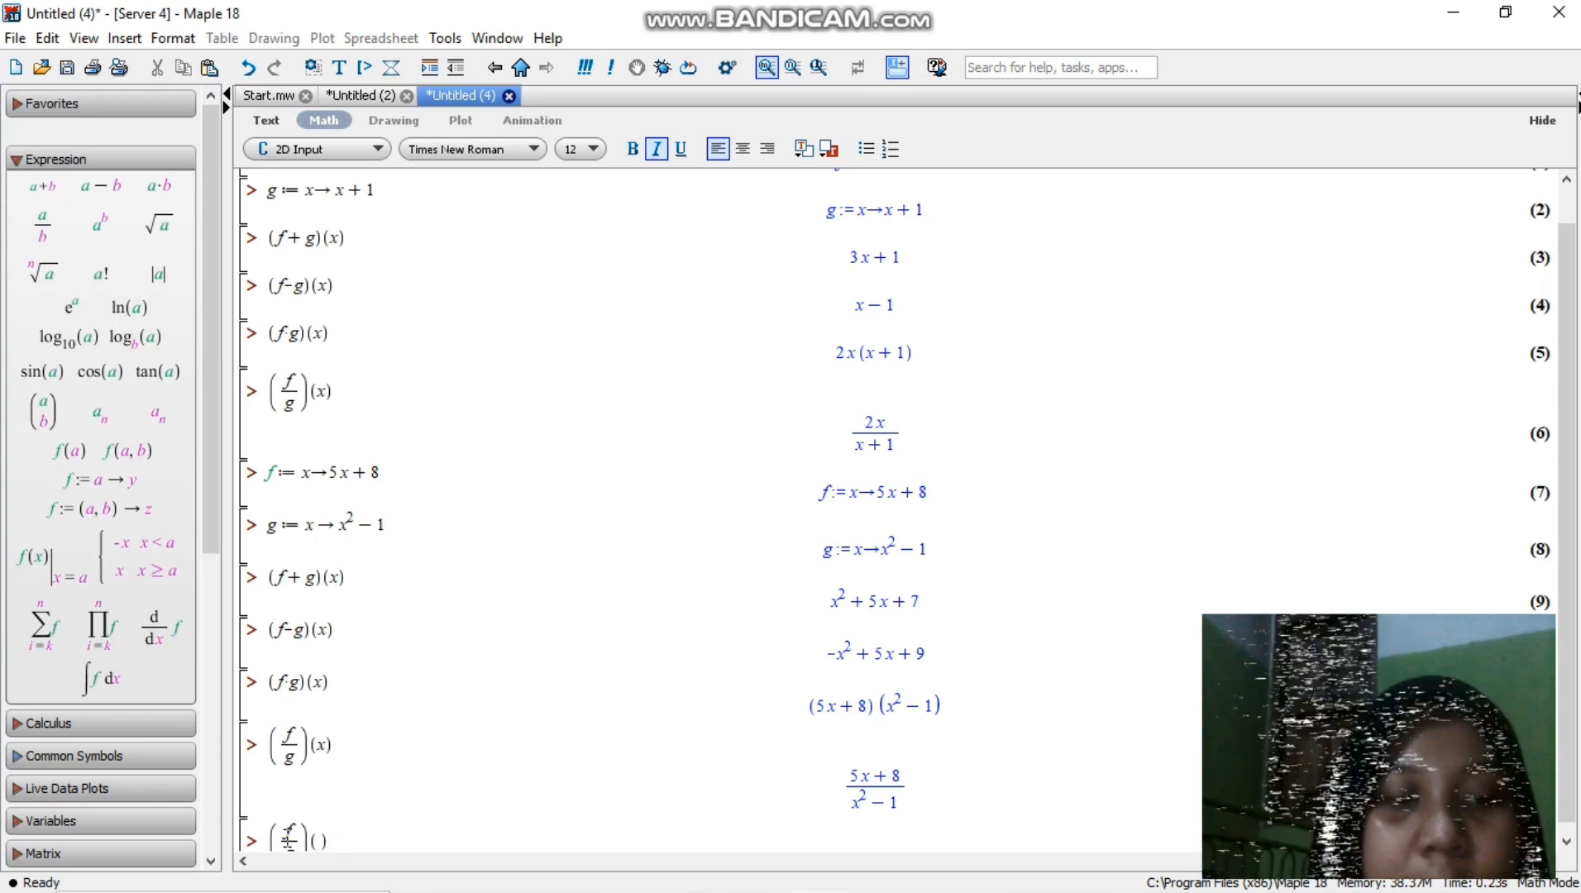
pyautogui.write('2')
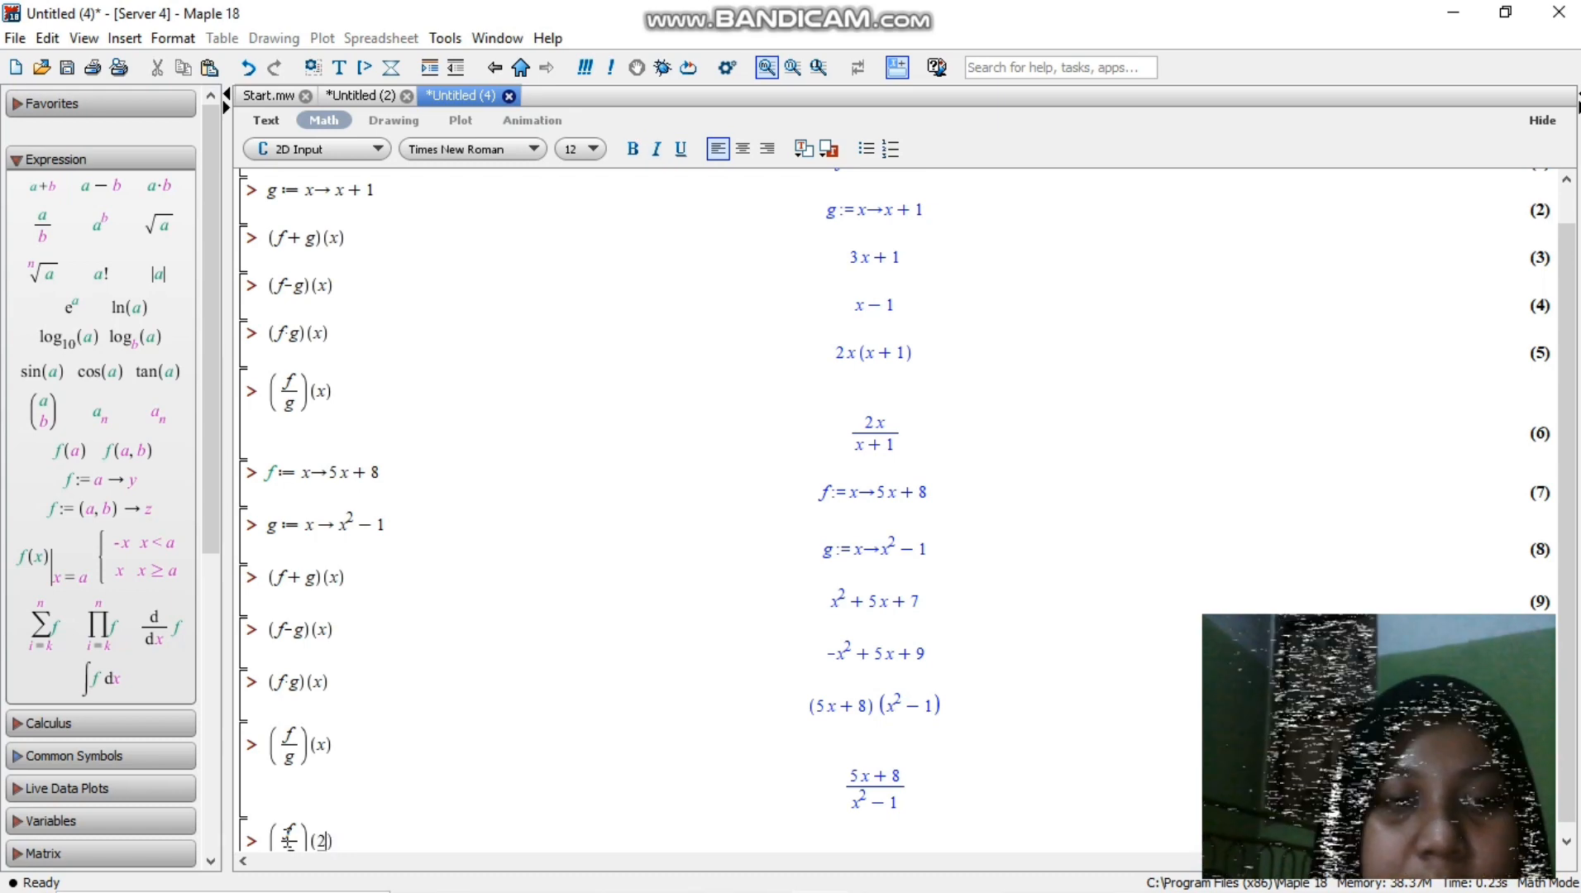
pyautogui.click(329, 841)
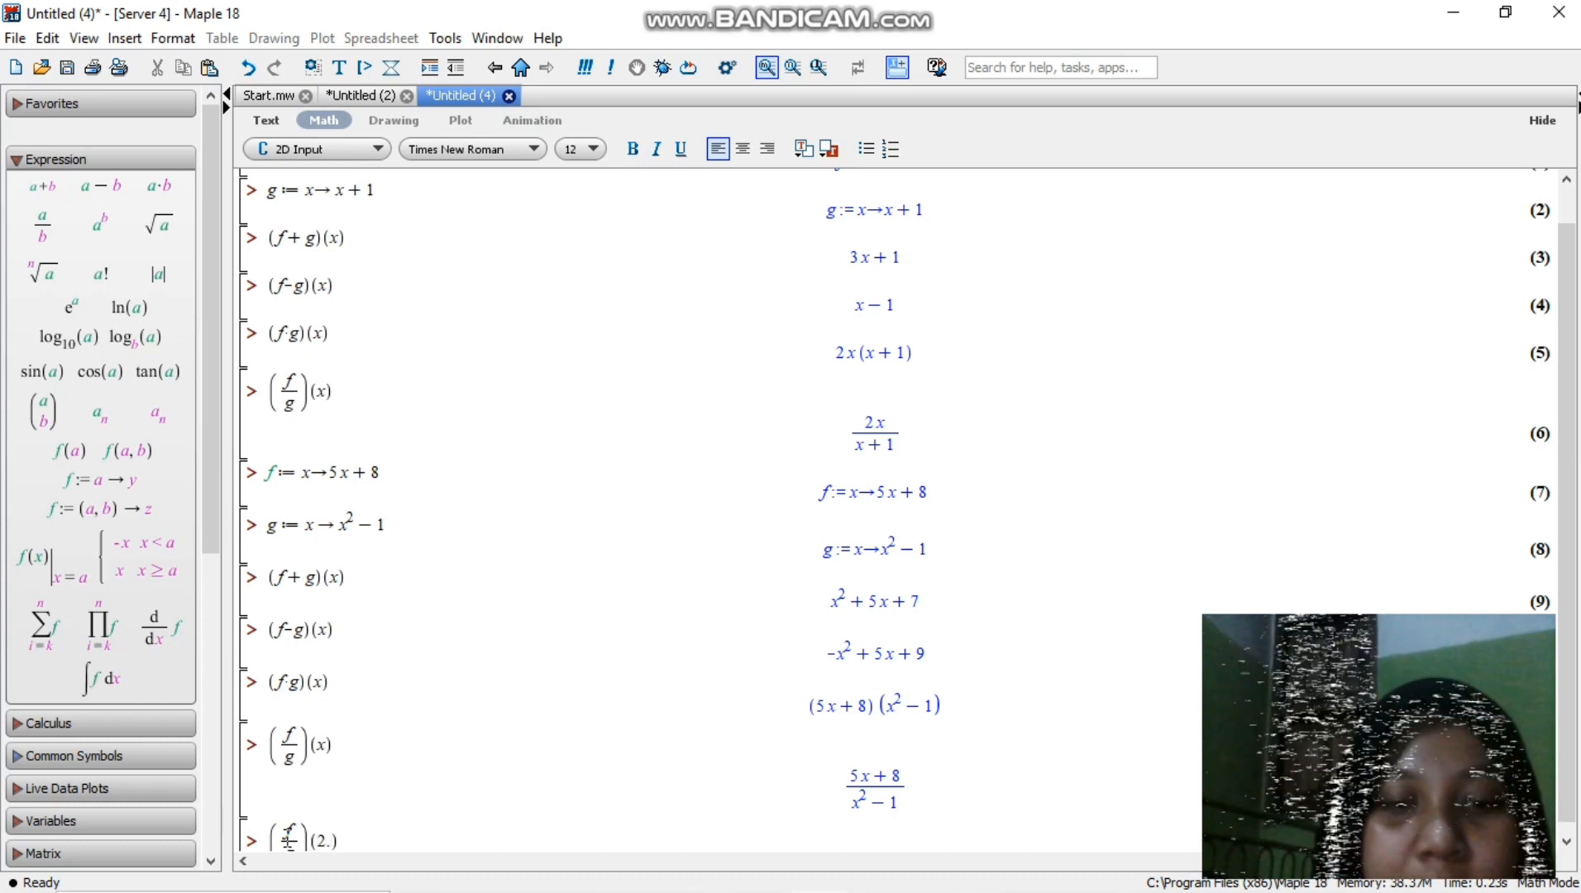
pyautogui.write('.6')
pyautogui.press('Return')
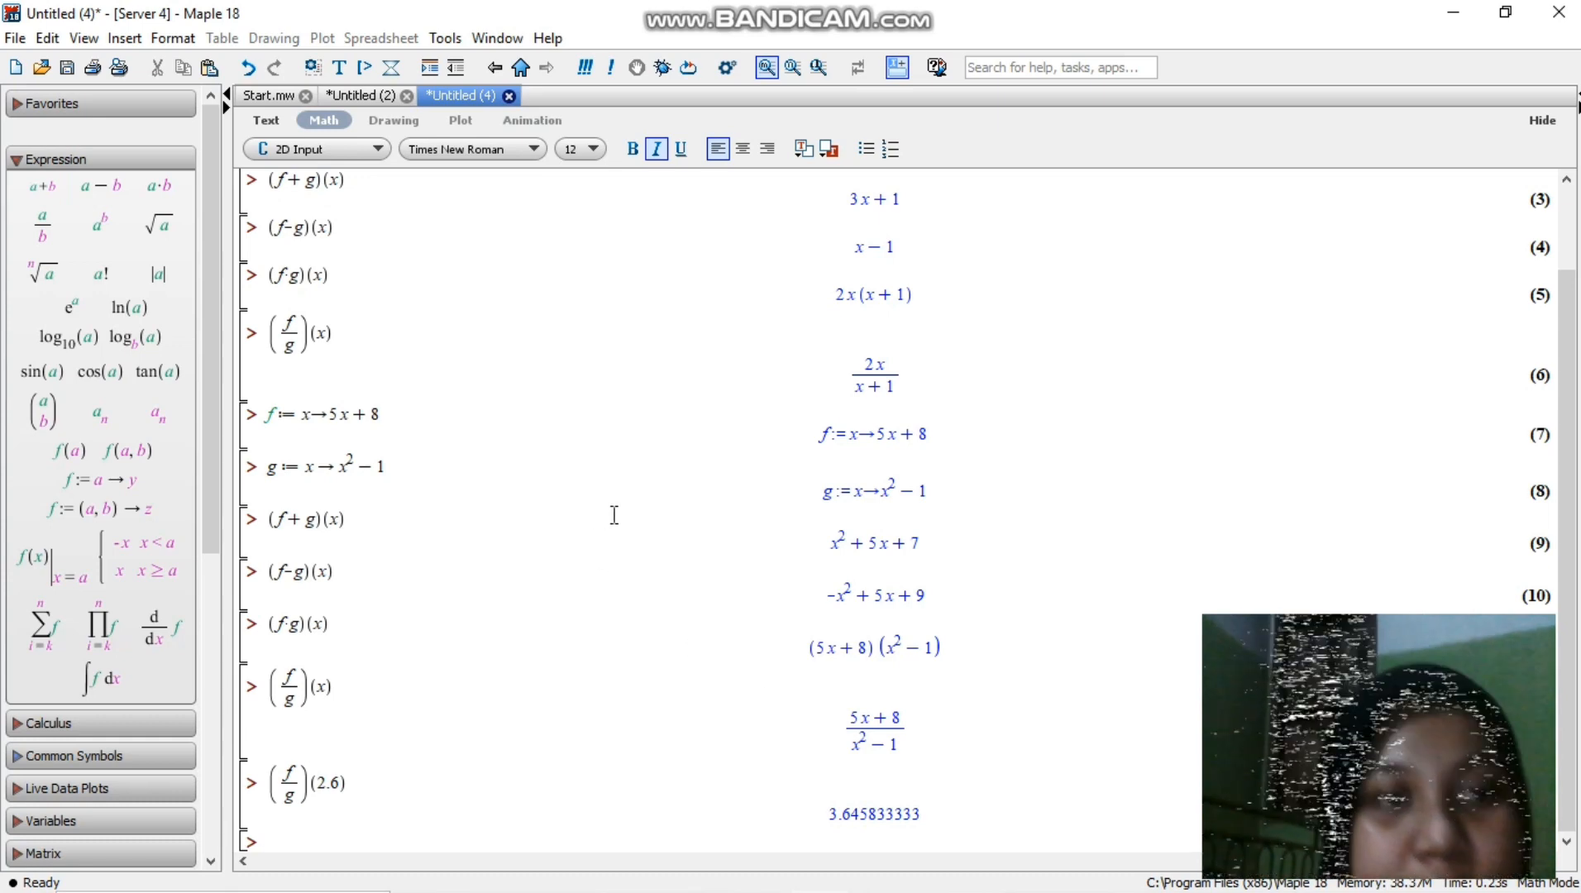
# Step: Redefine f on a new line as x → -x + 8 using the single-variable function template and evaluate it
pyautogui.click(117, 491)
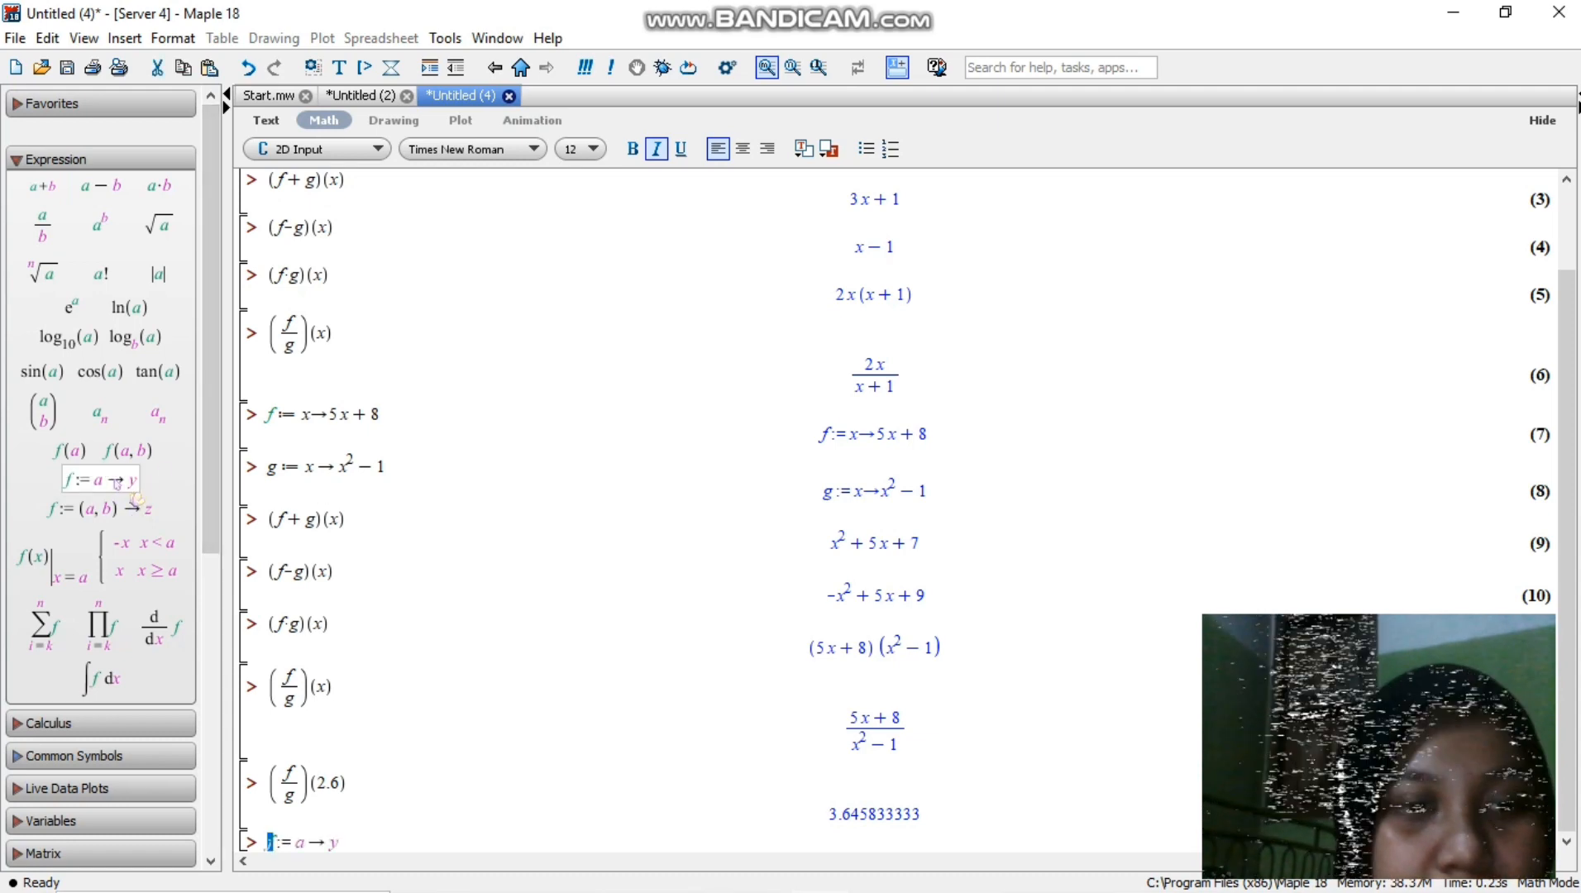
pyautogui.write('f')
pyautogui.press('Tab')
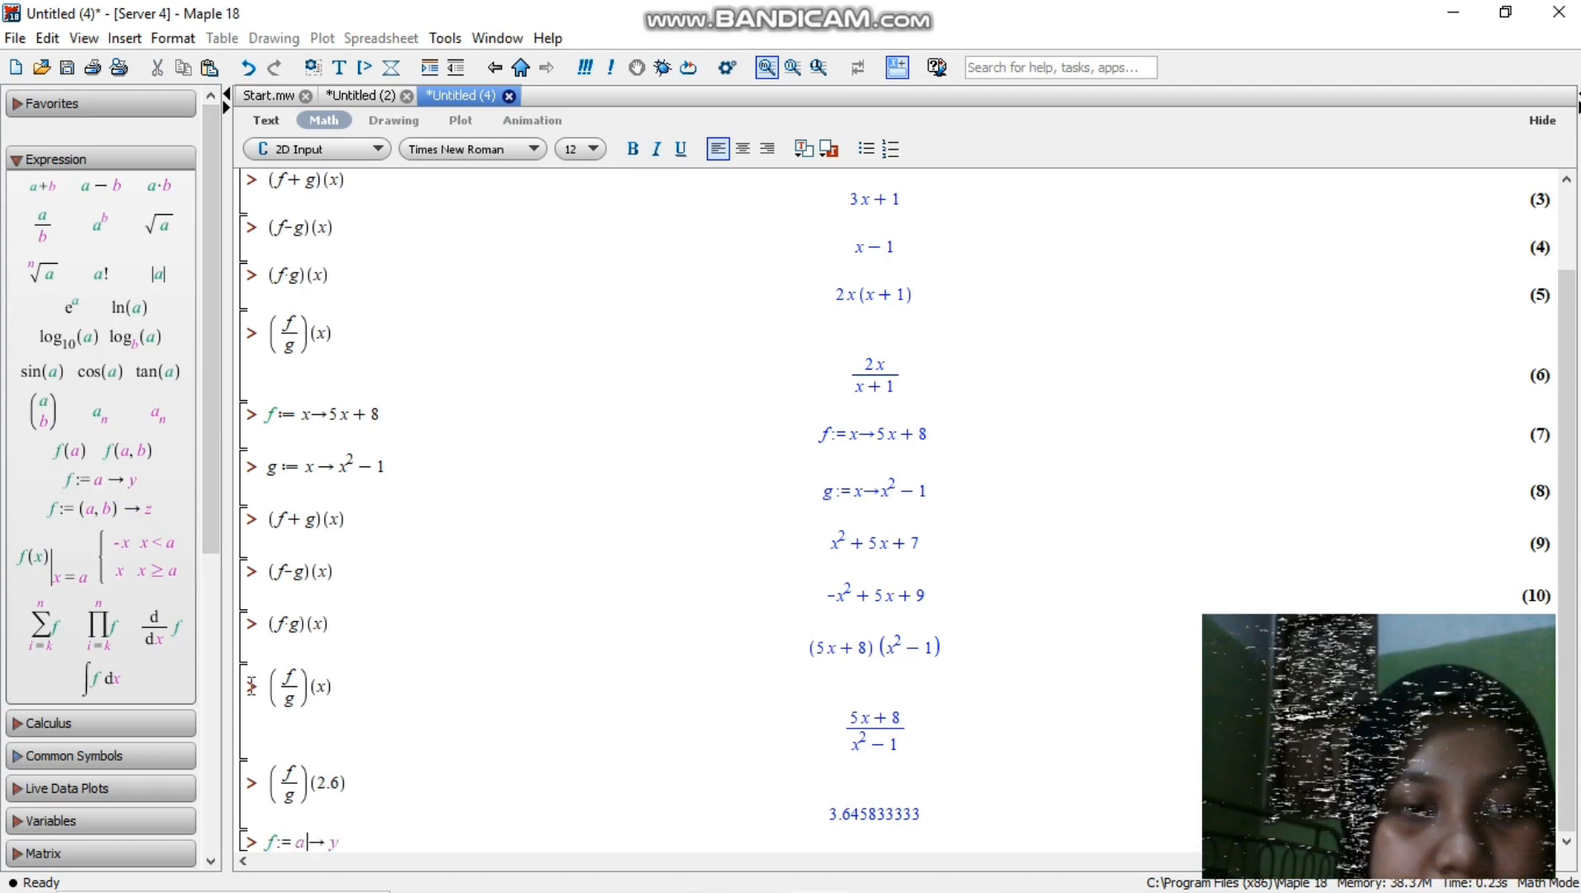
pyautogui.write('x')
pyautogui.press('Tab')
pyautogui.write('y')
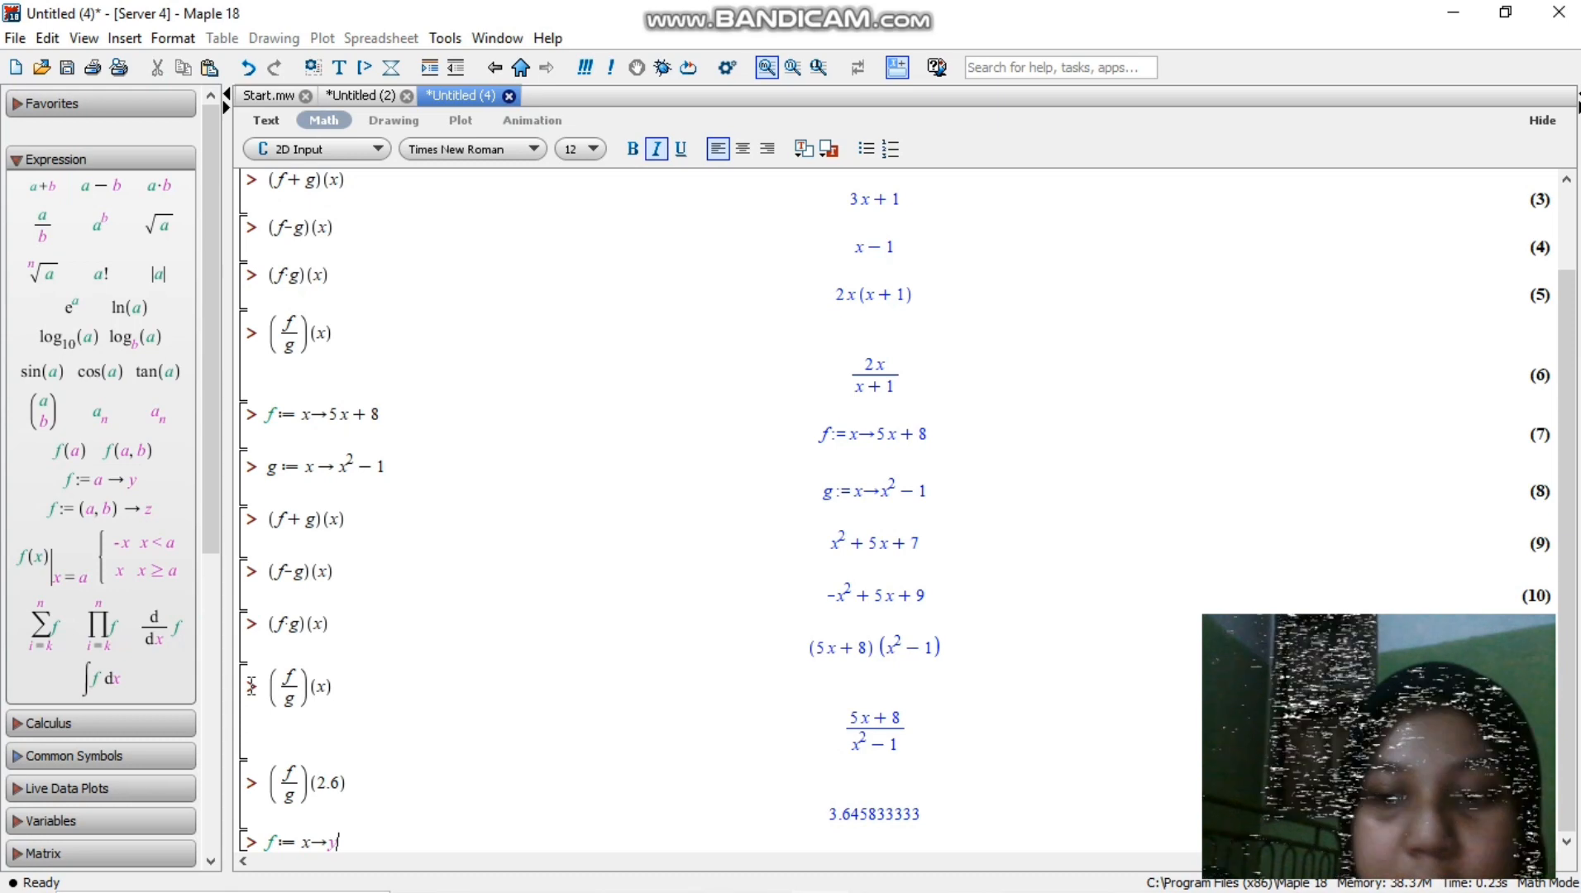
pyautogui.press('BackSpace')
pyautogui.write('-x ')
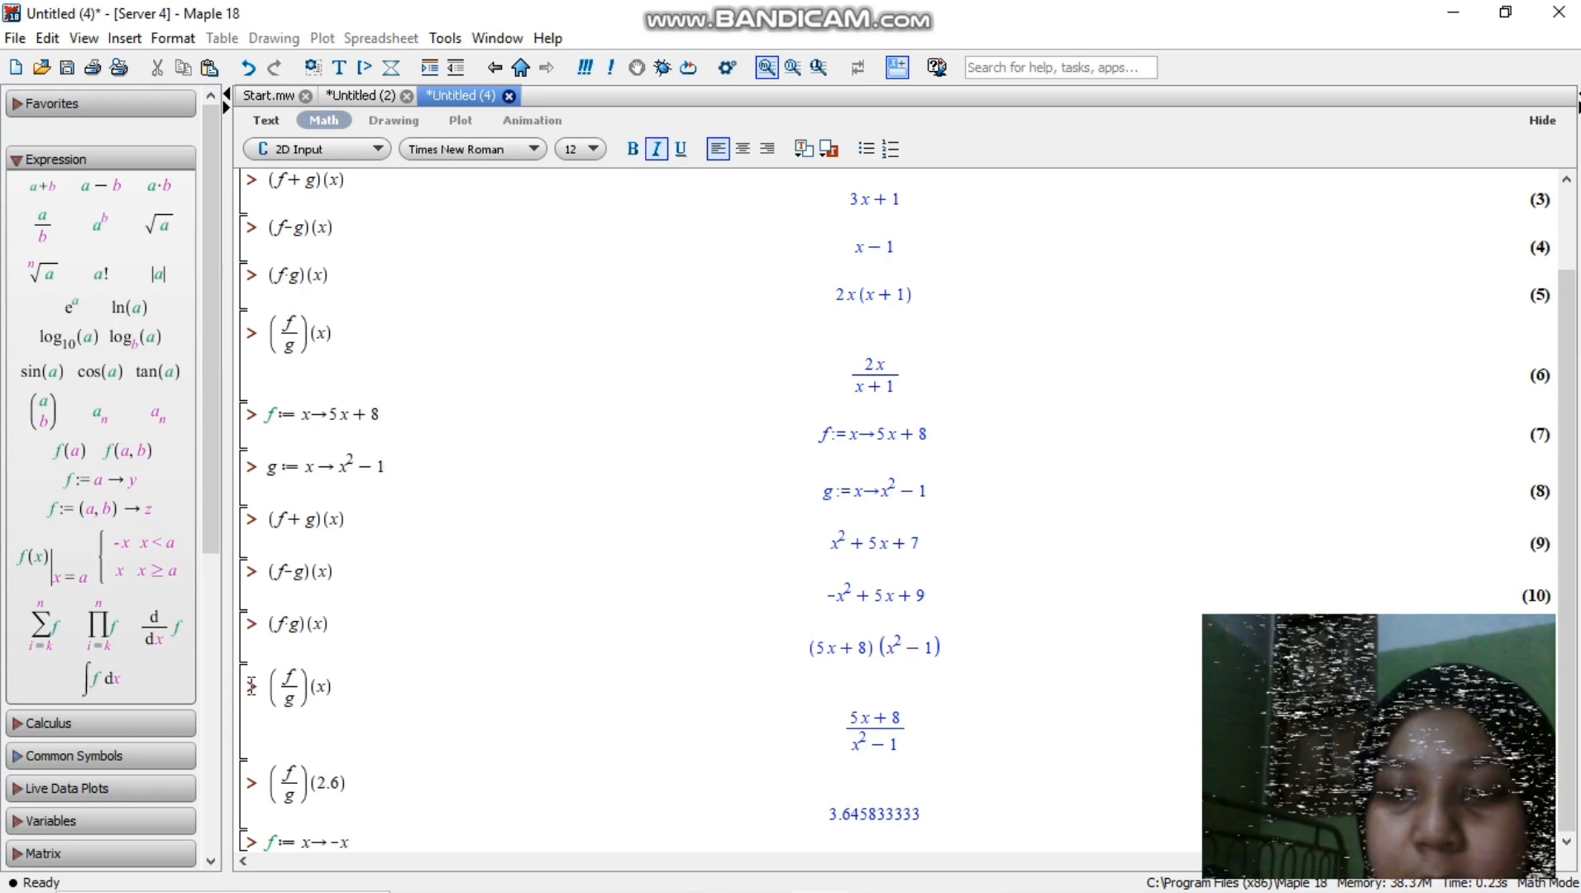
pyautogui.write('+ ')
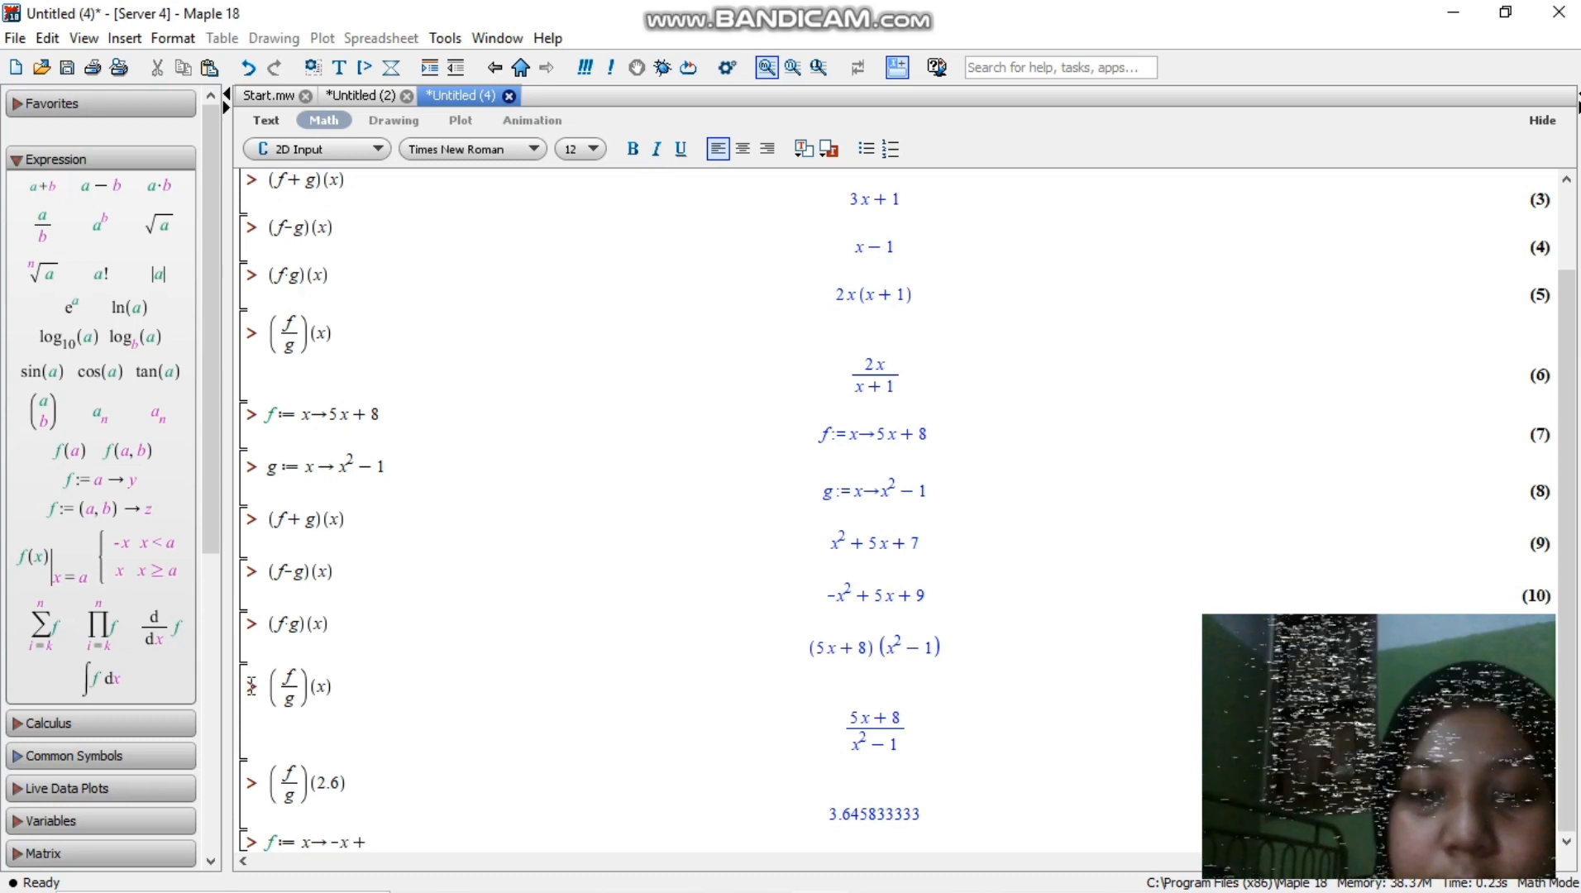
pyautogui.write('8')
pyautogui.press('Return')
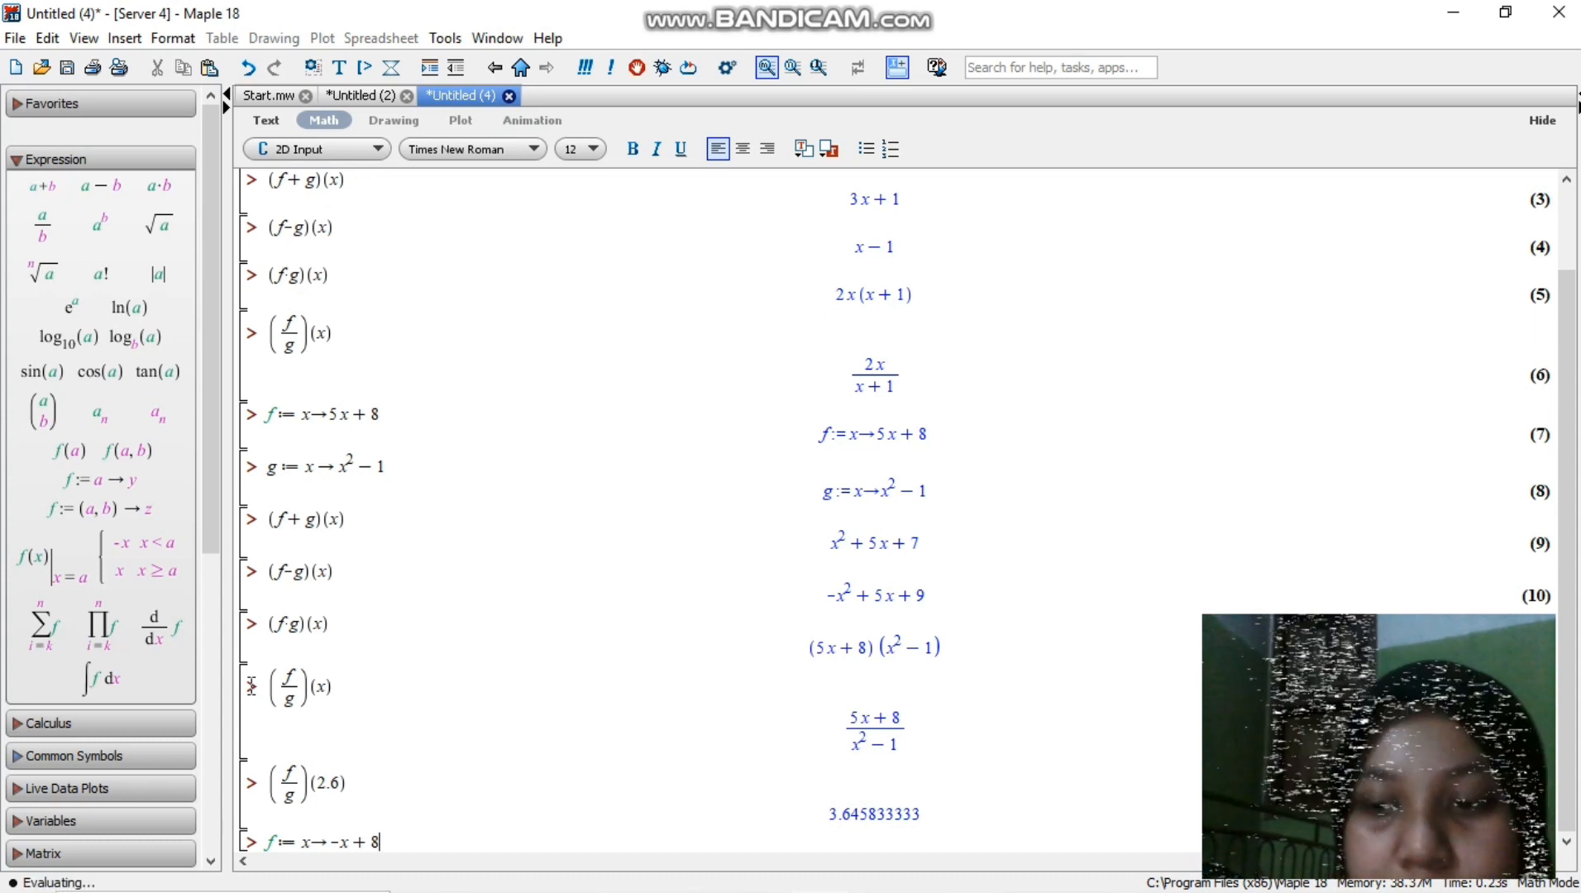
# Step: Redefine g as x → -x^3 - 2x^2 + 9 using the single-variable function template and evaluate it
pyautogui.click(103, 487)
pyautogui.write('g := a → y')
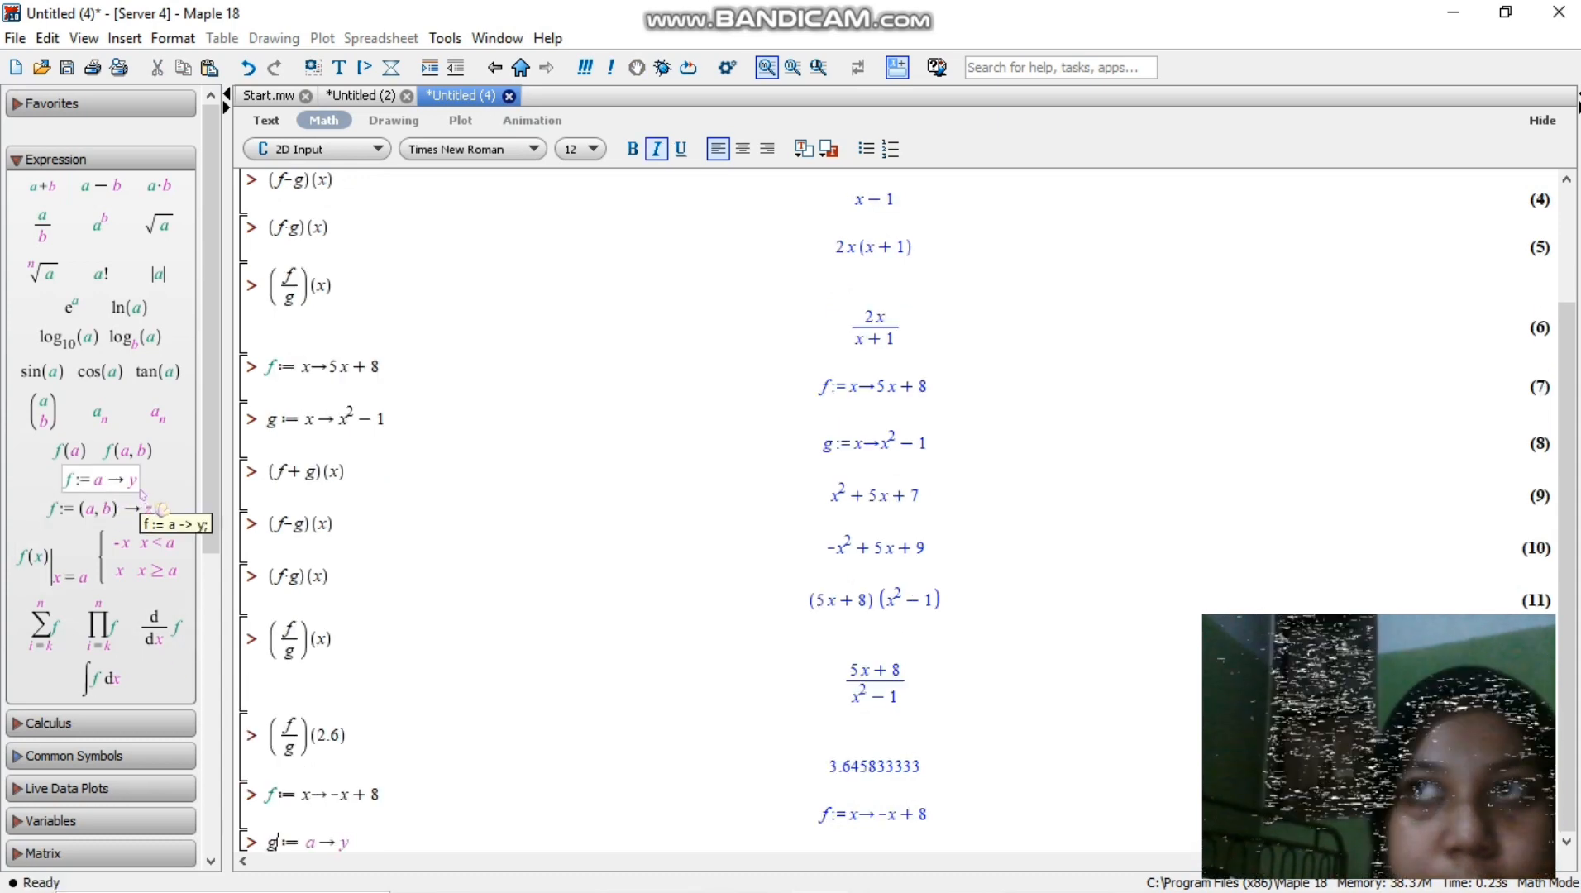
pyautogui.press('Tab')
pyautogui.press('BackSpace')
pyautogui.write('x')
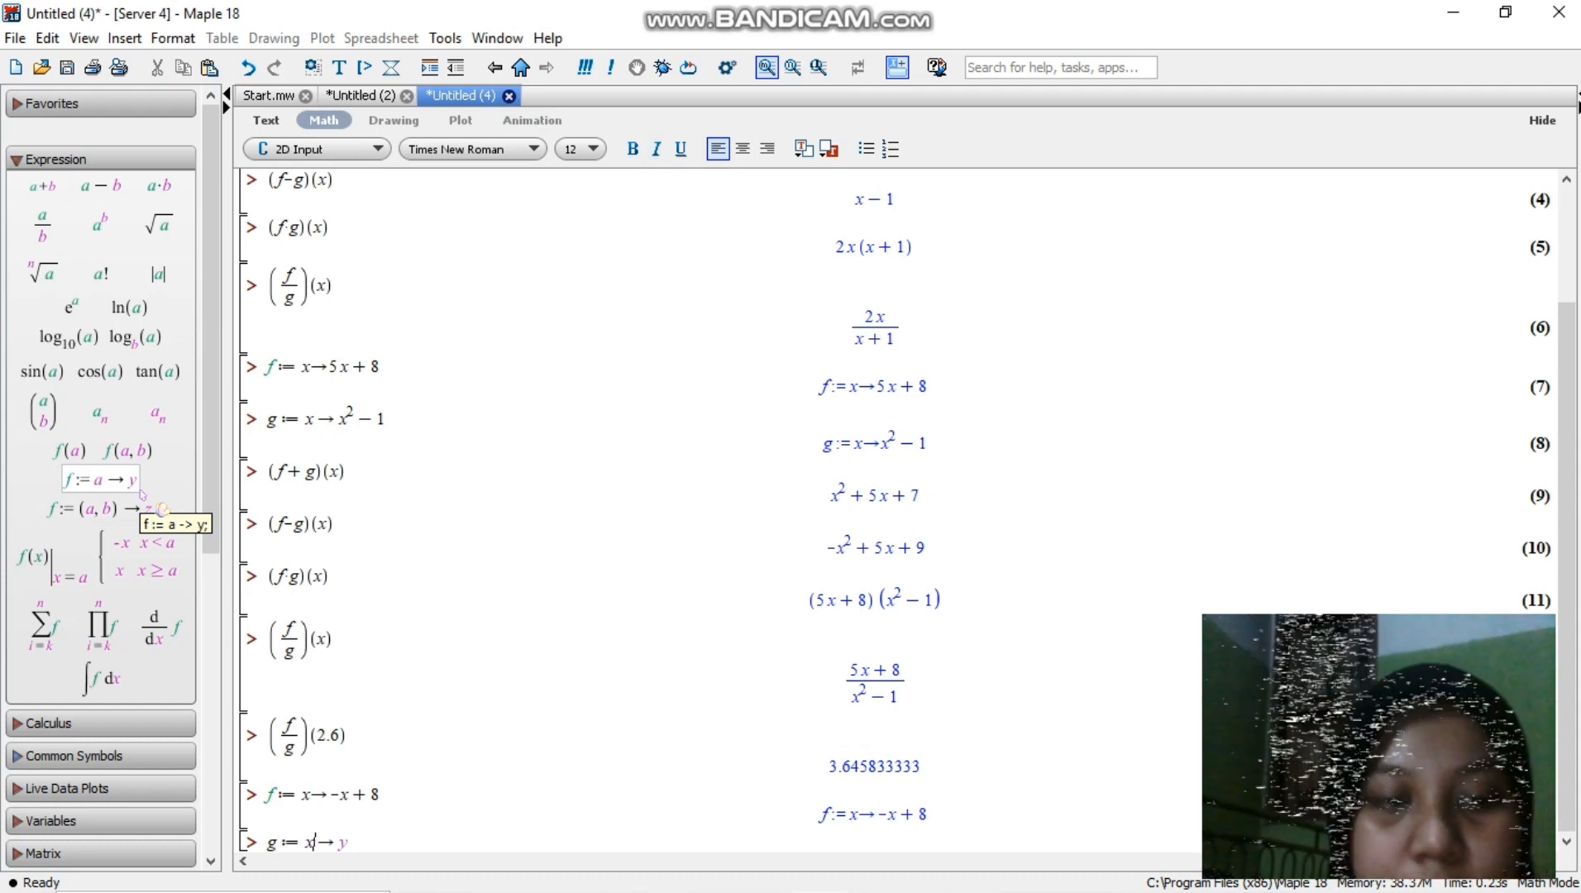
pyautogui.press('Tab')
pyautogui.press('BackSpace')
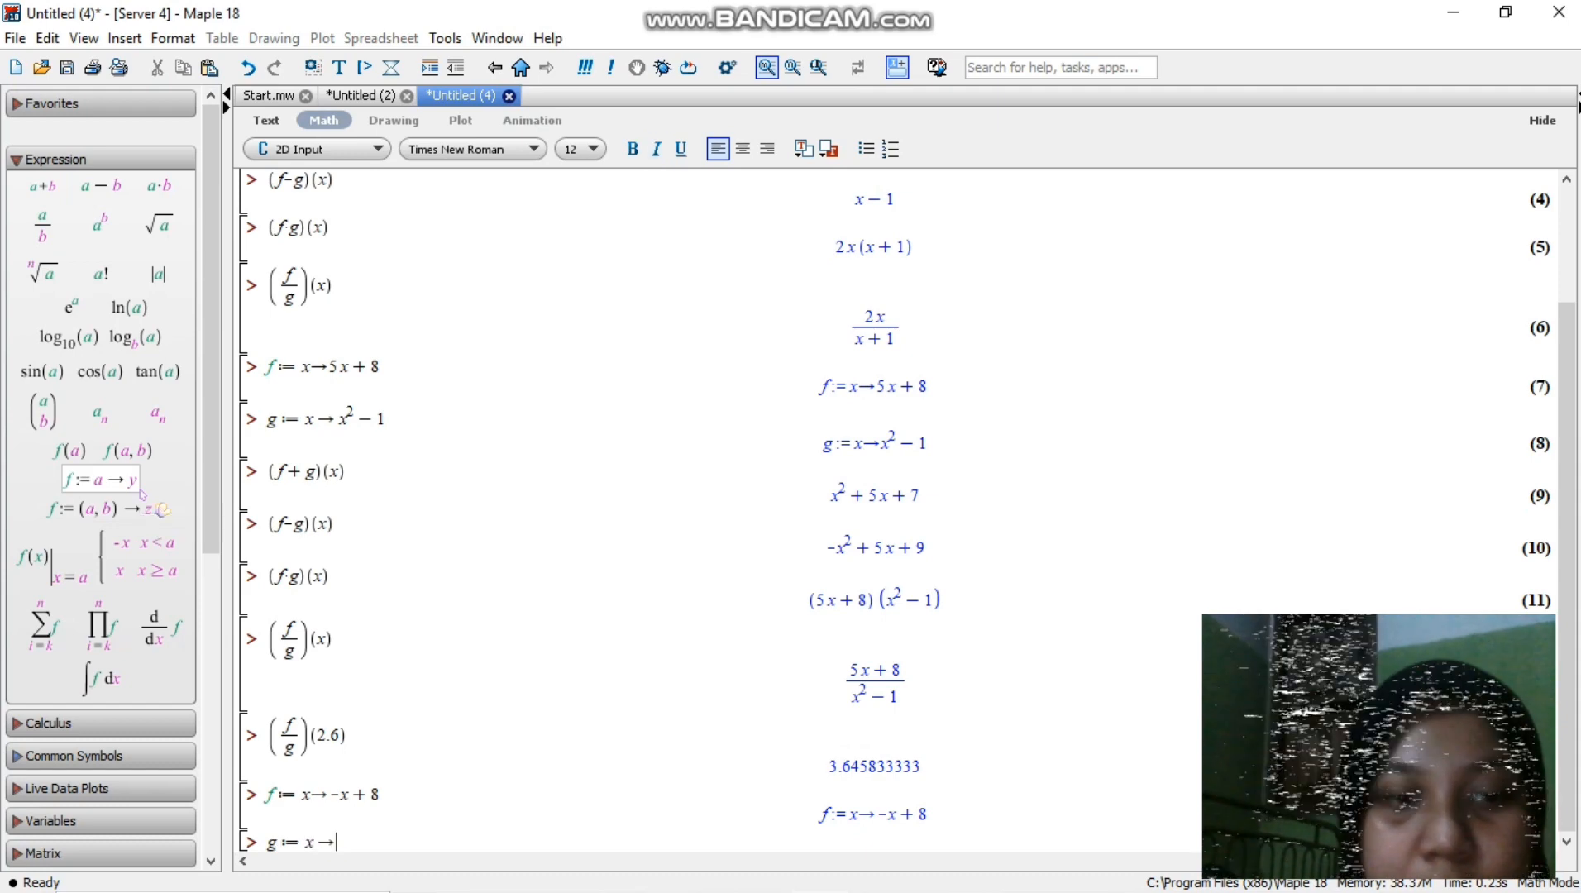
pyautogui.write('-x^')
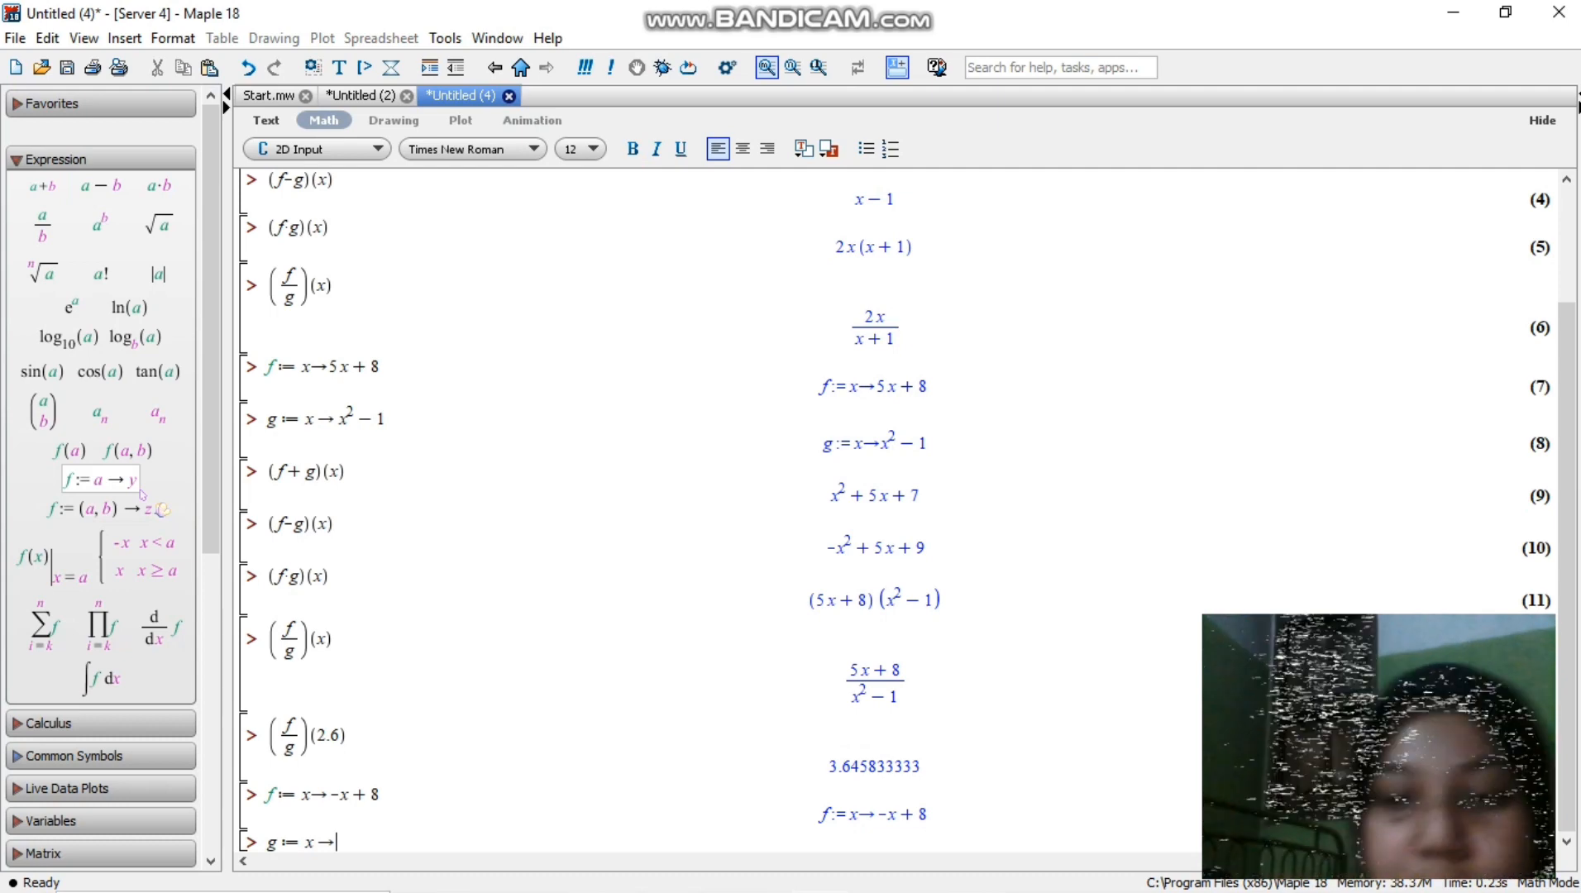
pyautogui.write('3')
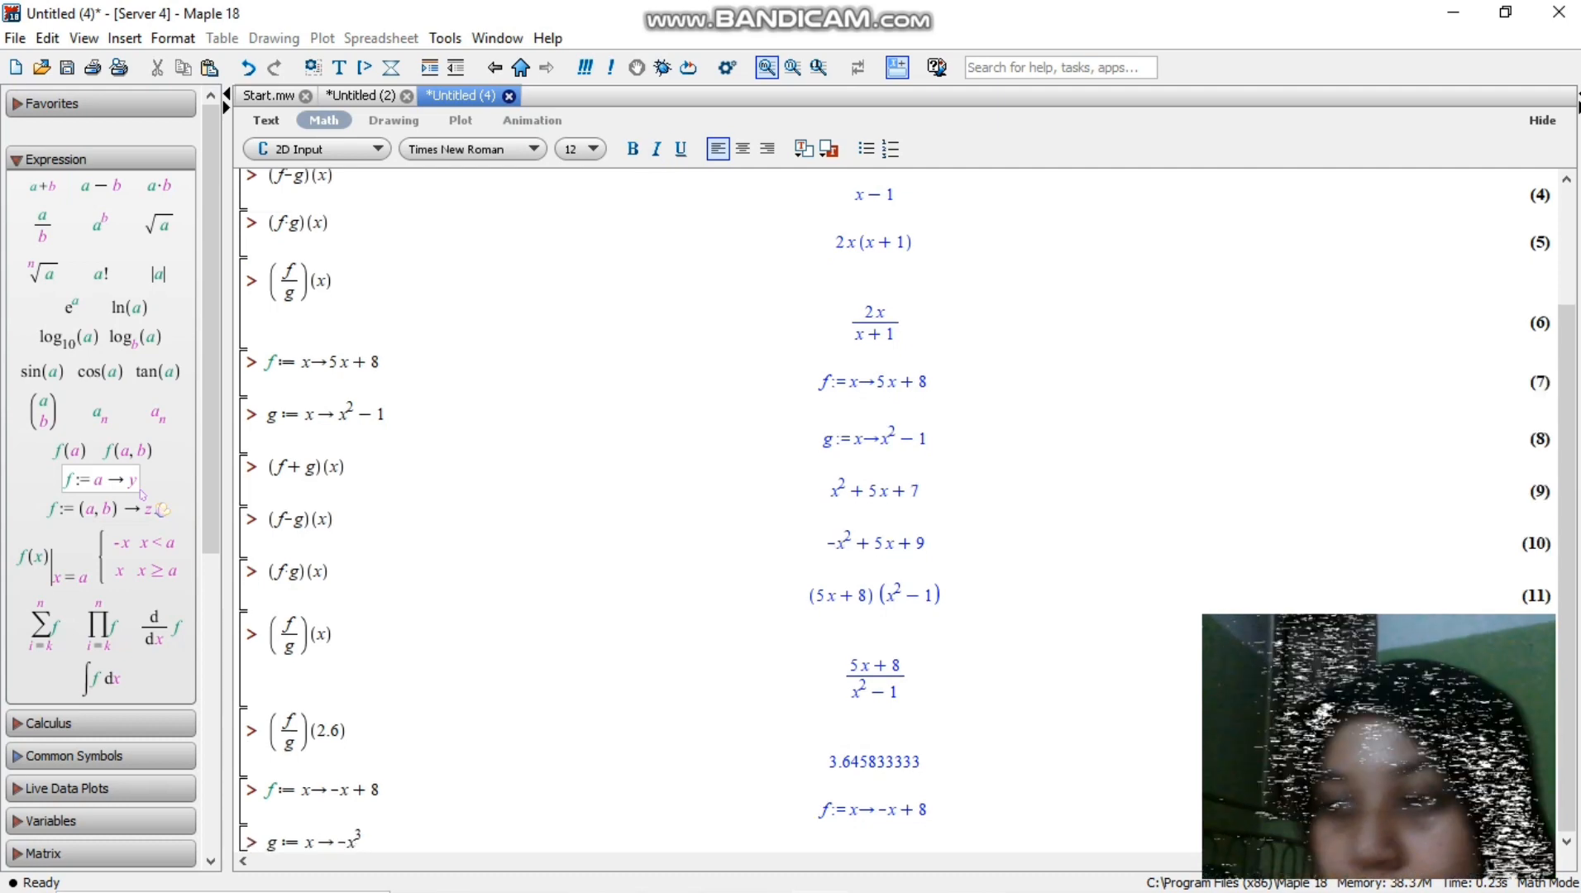
pyautogui.press('Right')
pyautogui.write('- 2')
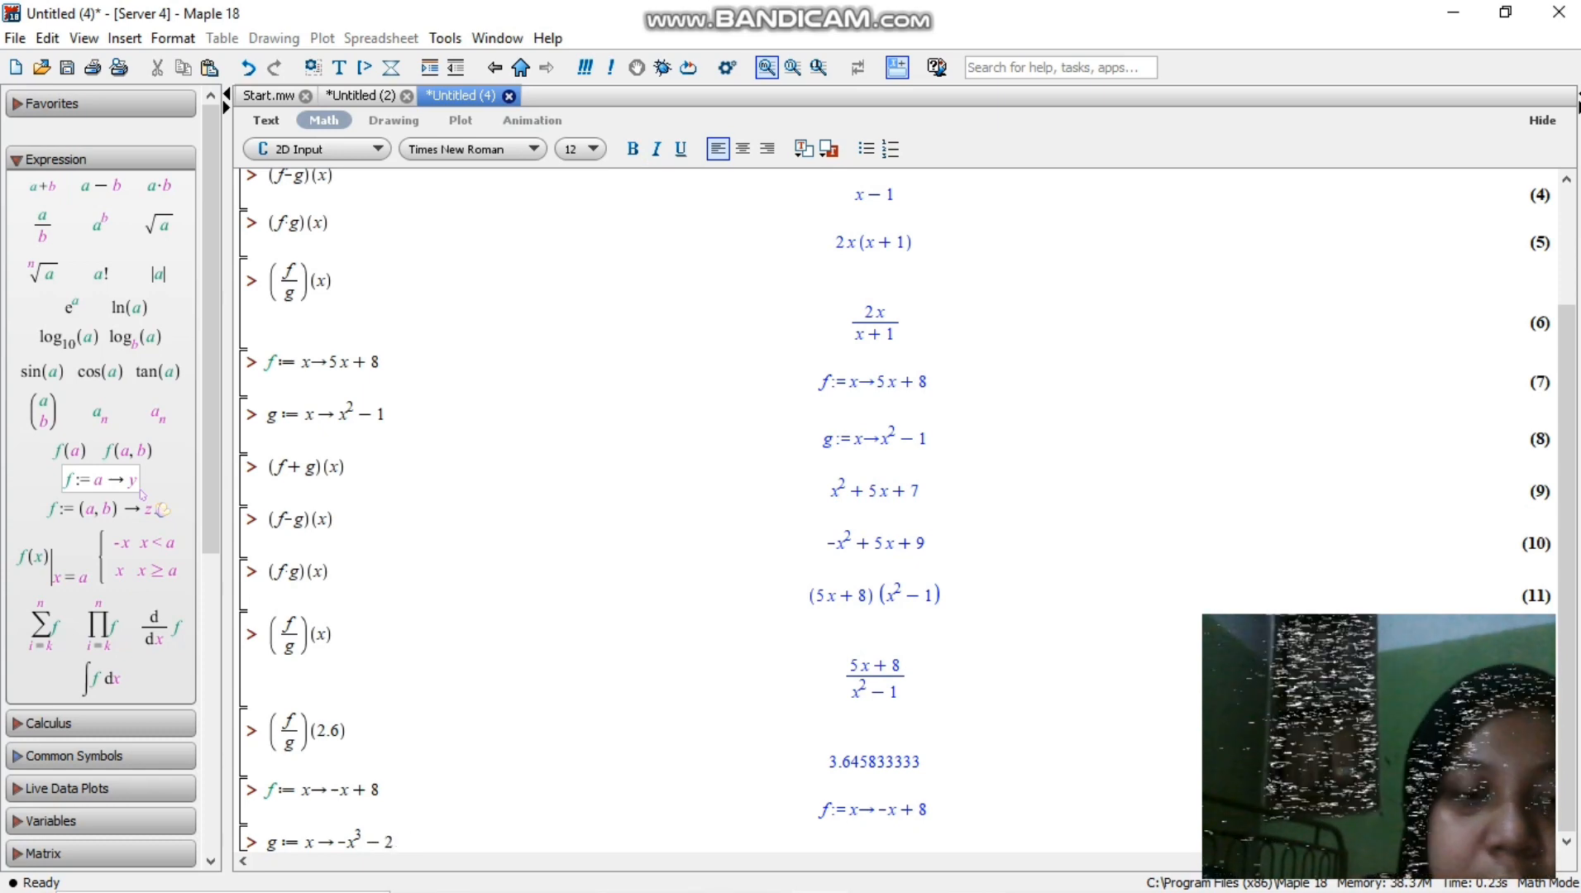
pyautogui.write('x^2')
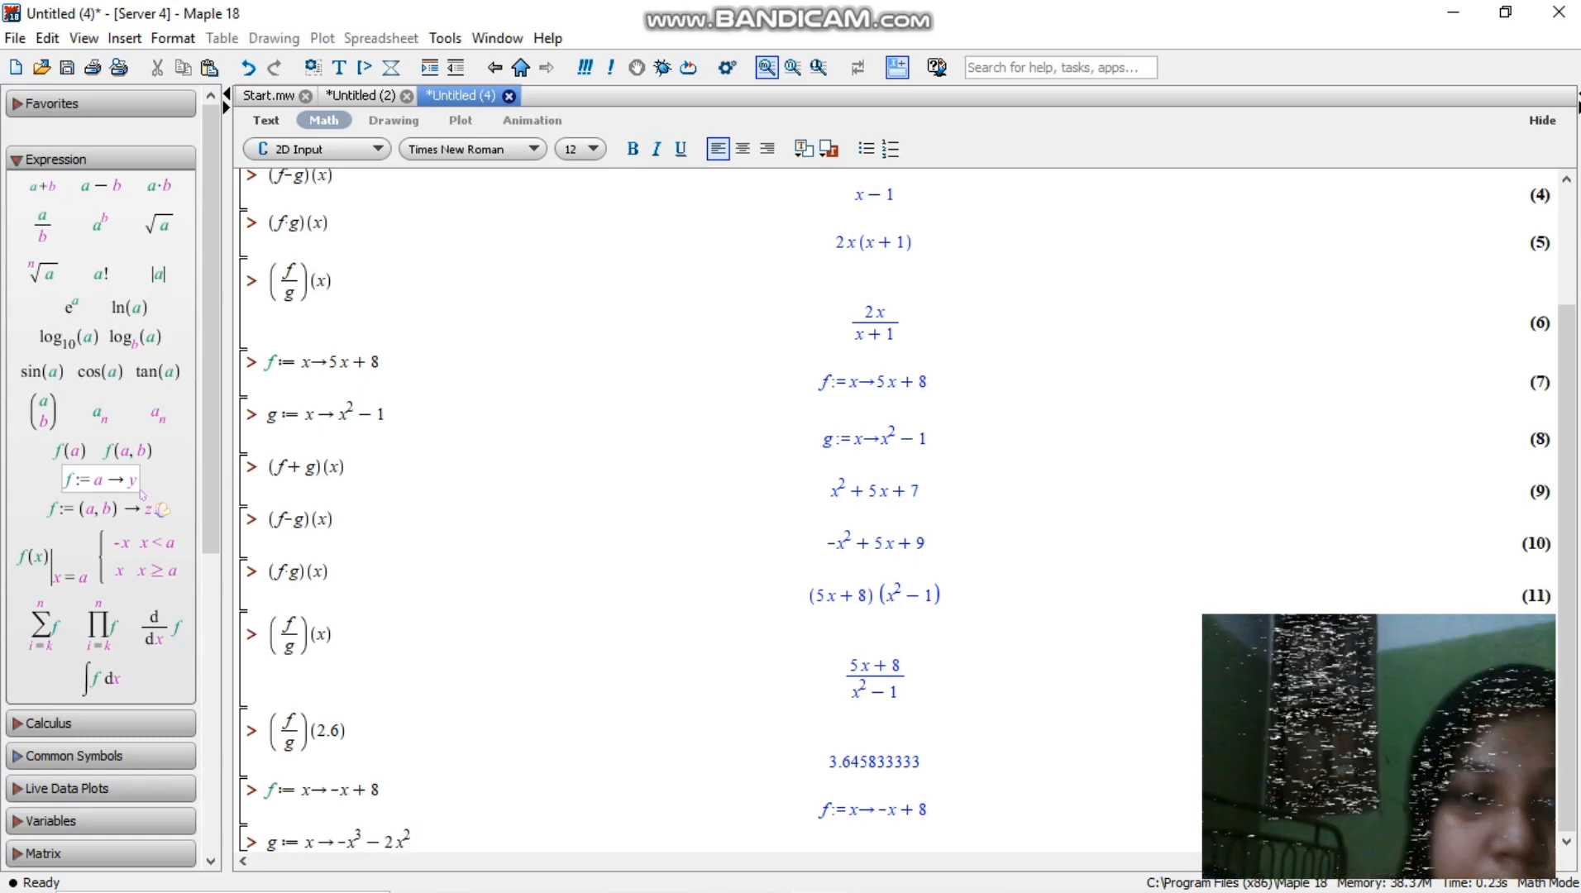
pyautogui.press('Right')
pyautogui.write('+9')
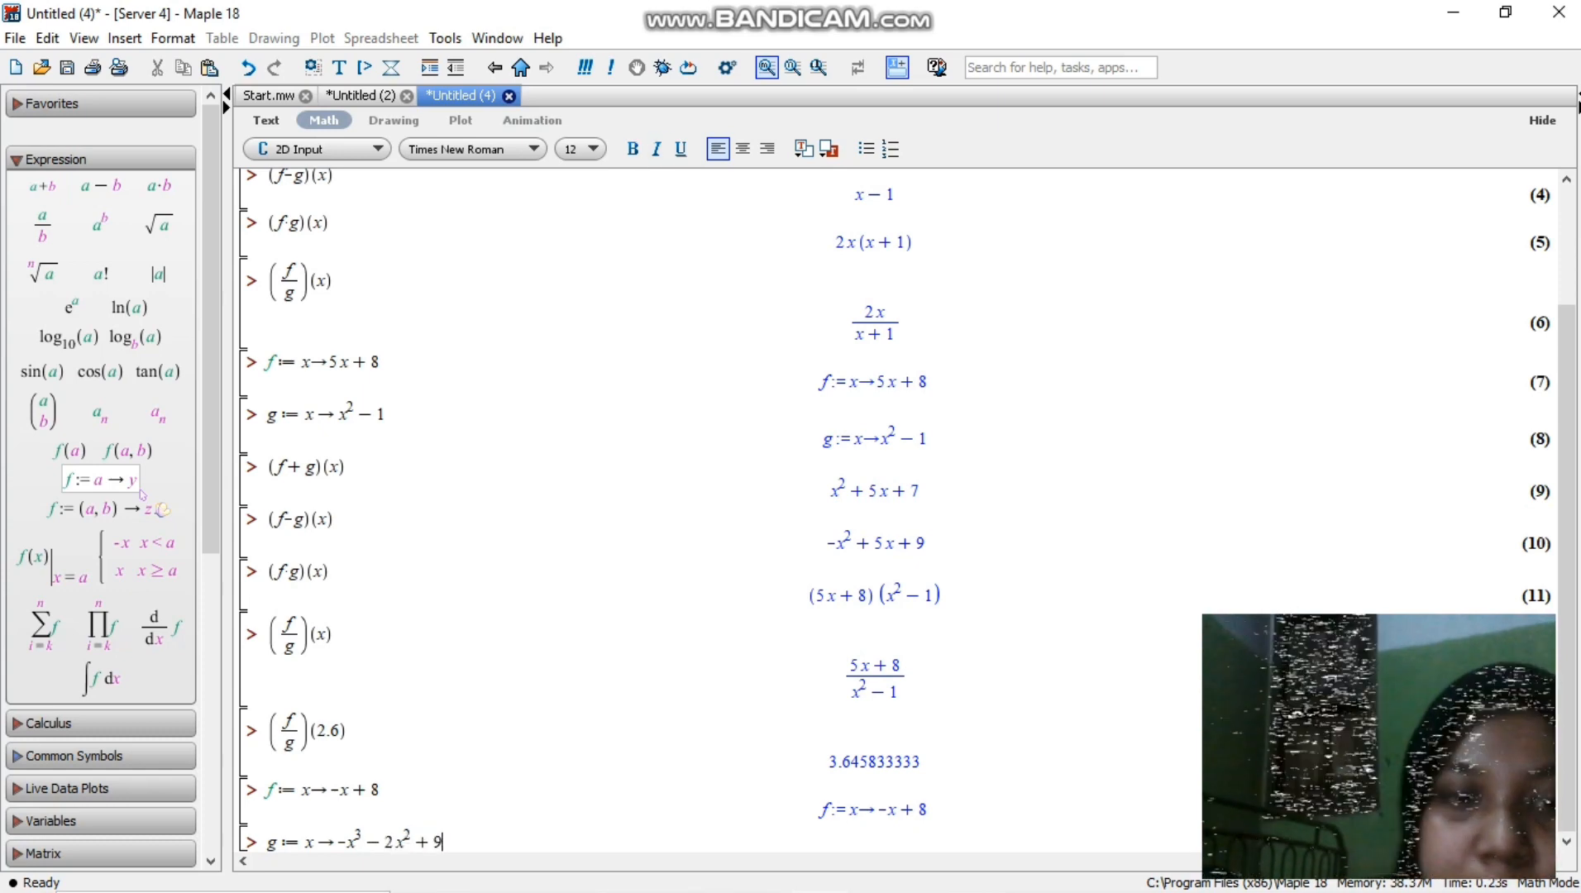
pyautogui.press('Return')
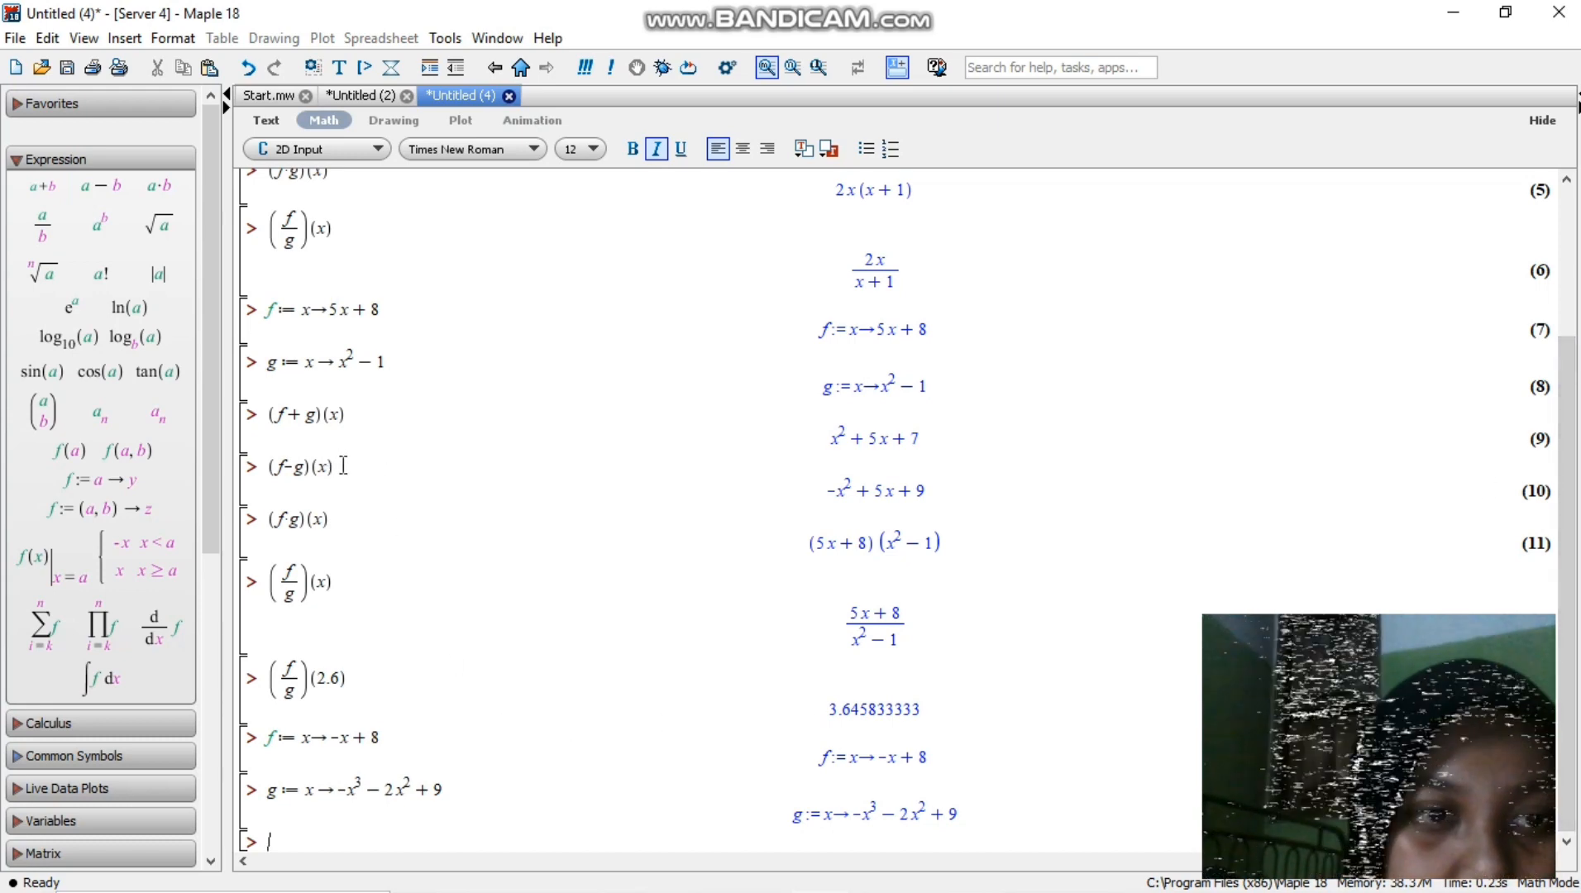
# Step: Copy the earlier difference expression (f-g)(x) to the line below the new g definition and evaluate it
pyautogui.moveTo(343, 465); pyautogui.dragTo(283, 465)
pyautogui.hotkey('ctrl', 'c')
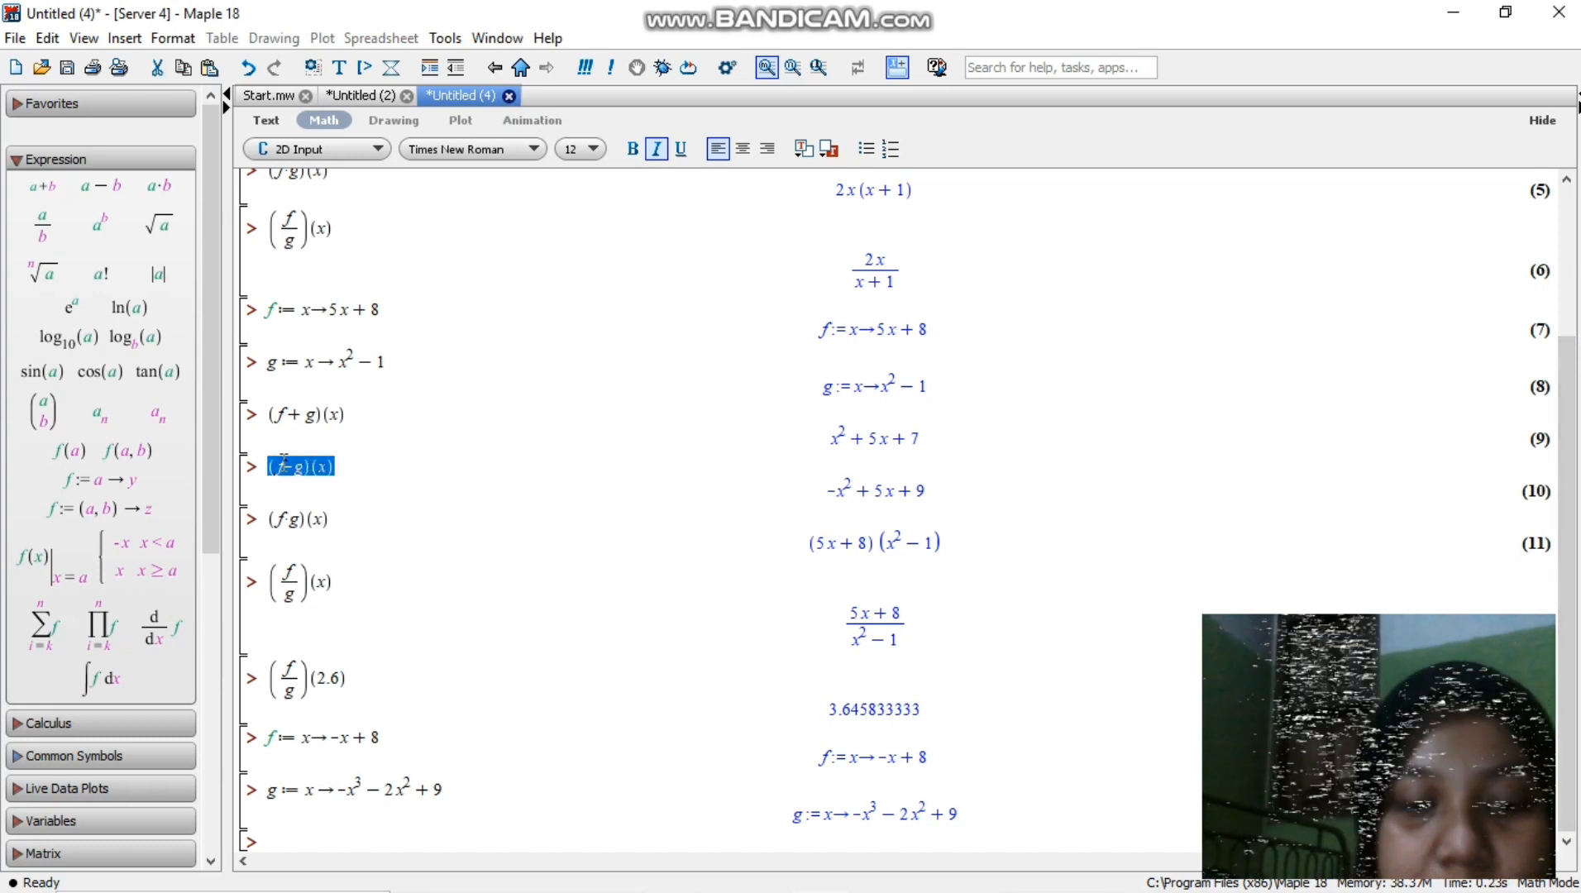
pyautogui.click(294, 837)
pyautogui.hotkey('ctrl', 'v')
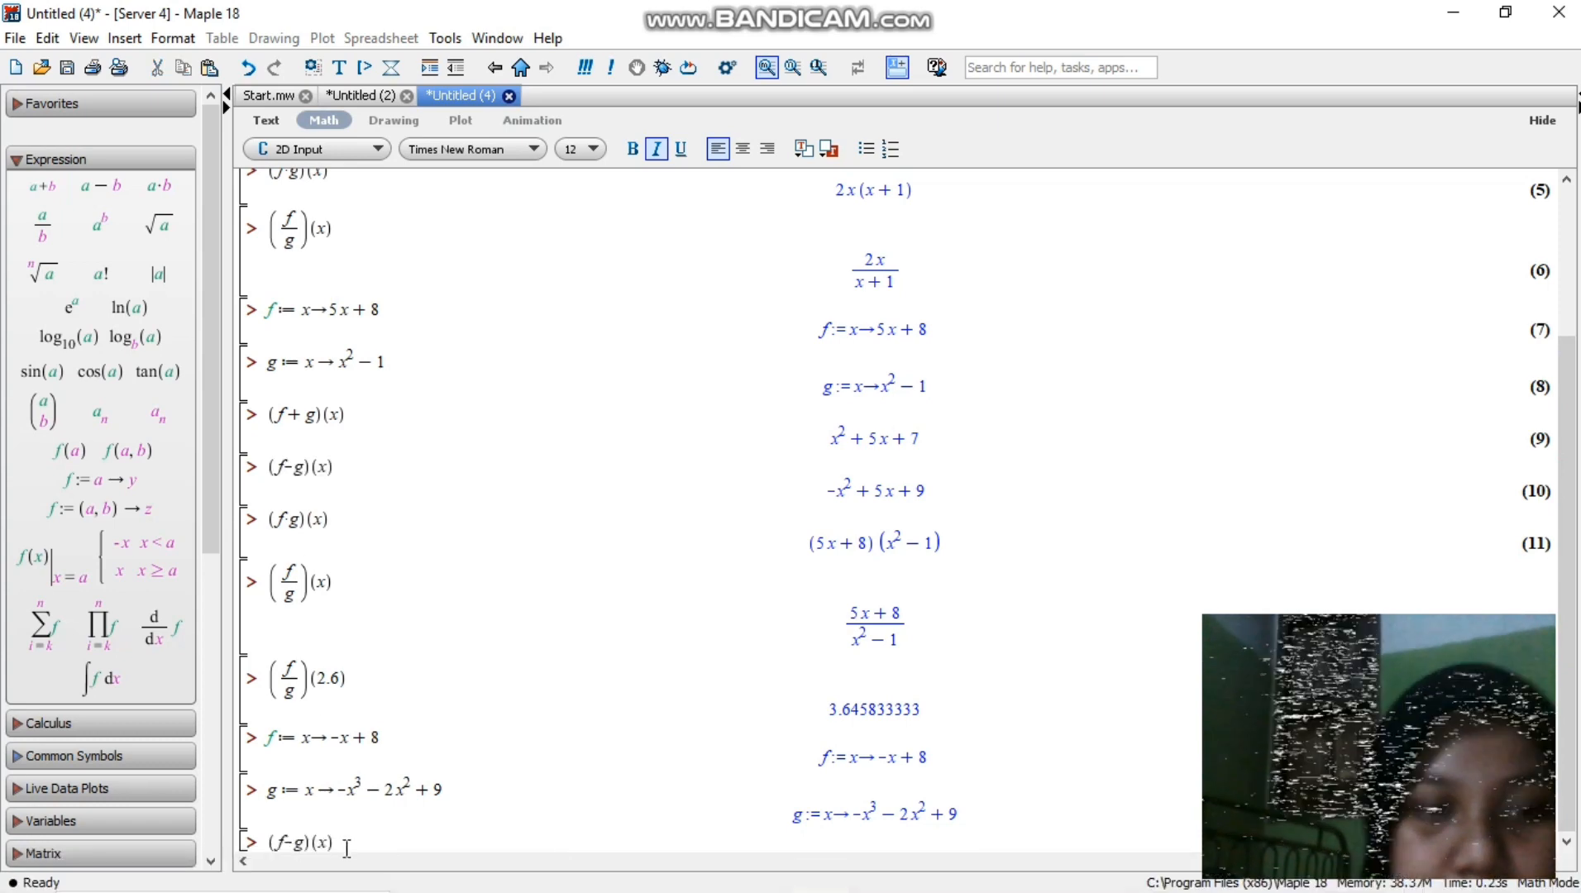
pyautogui.press('Return')
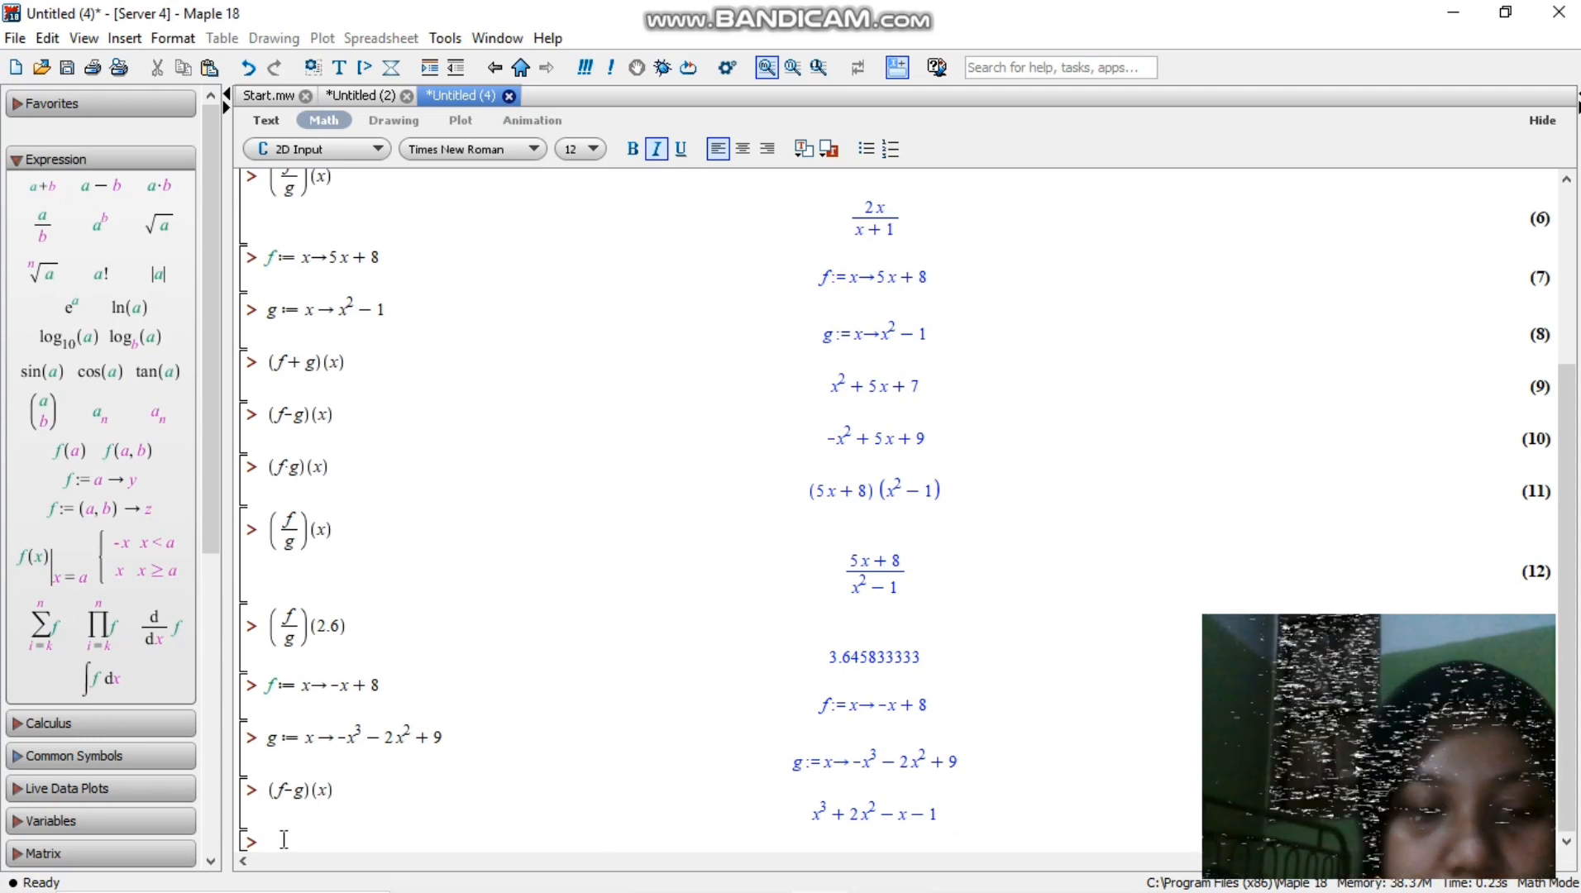
# Step: Paste the copied difference expression again, replace x with 2.6 and evaluate (f-g)(2.6)
pyautogui.hotkey('ctrl', 'v')
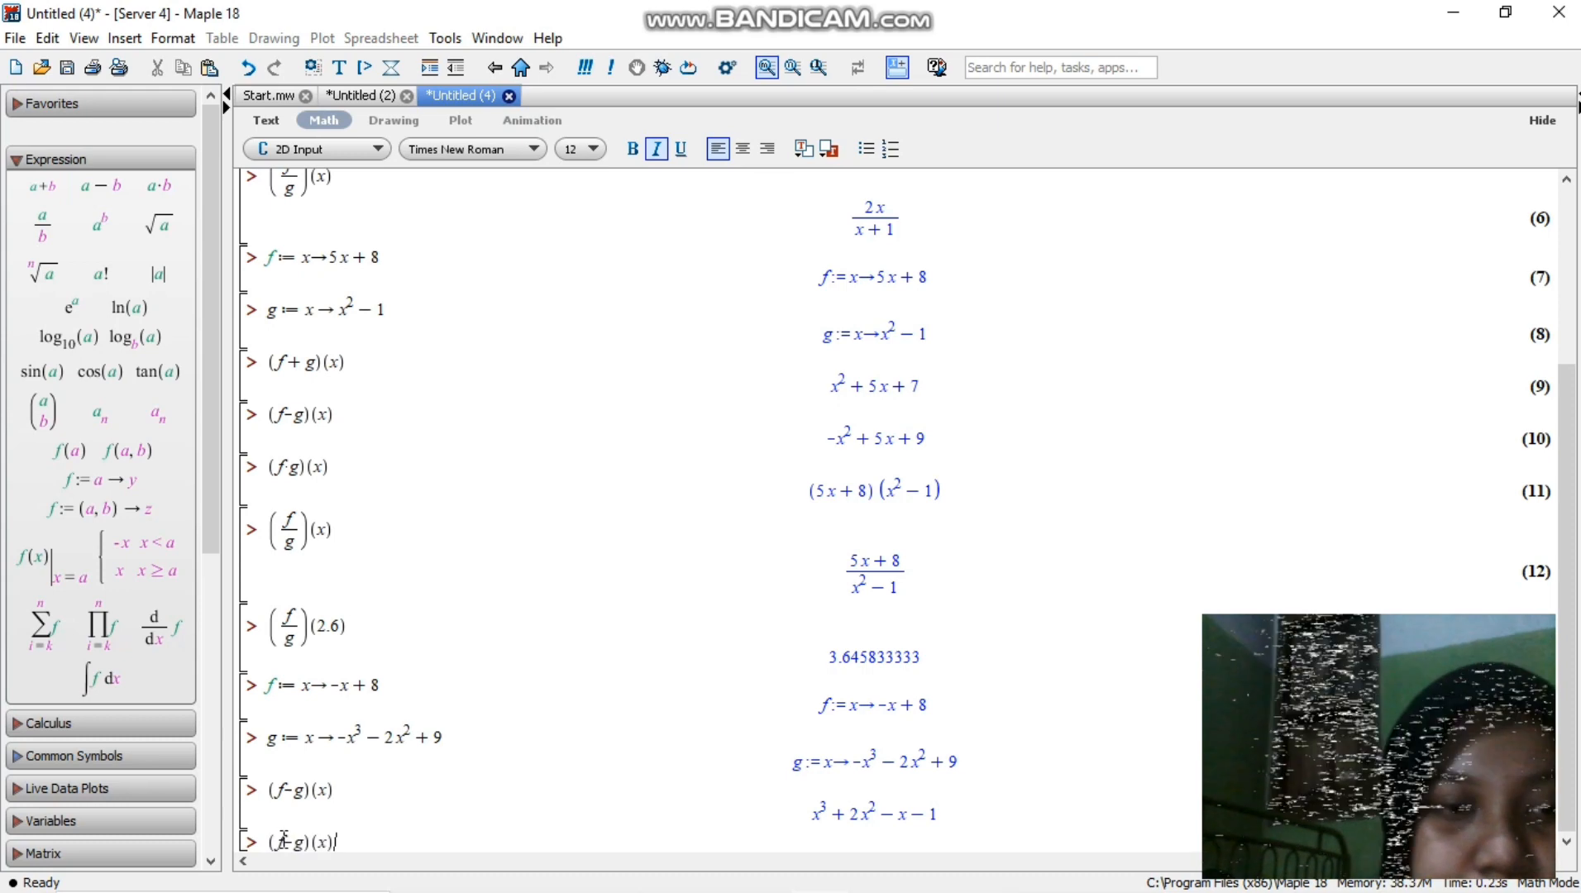
pyautogui.press('BackSpace')
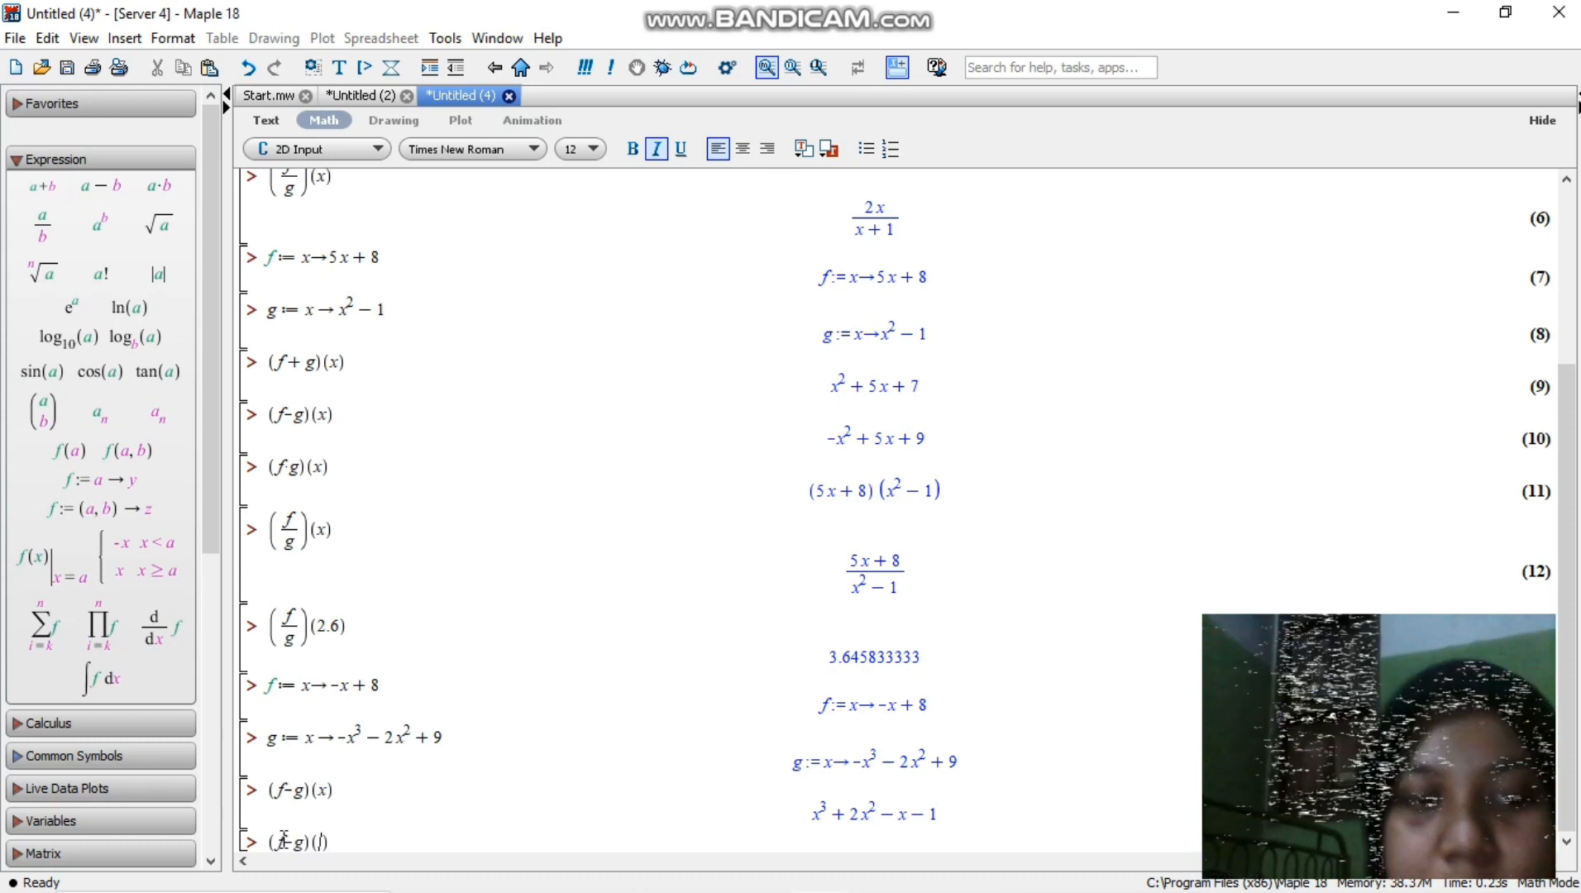
pyautogui.write('2.6')
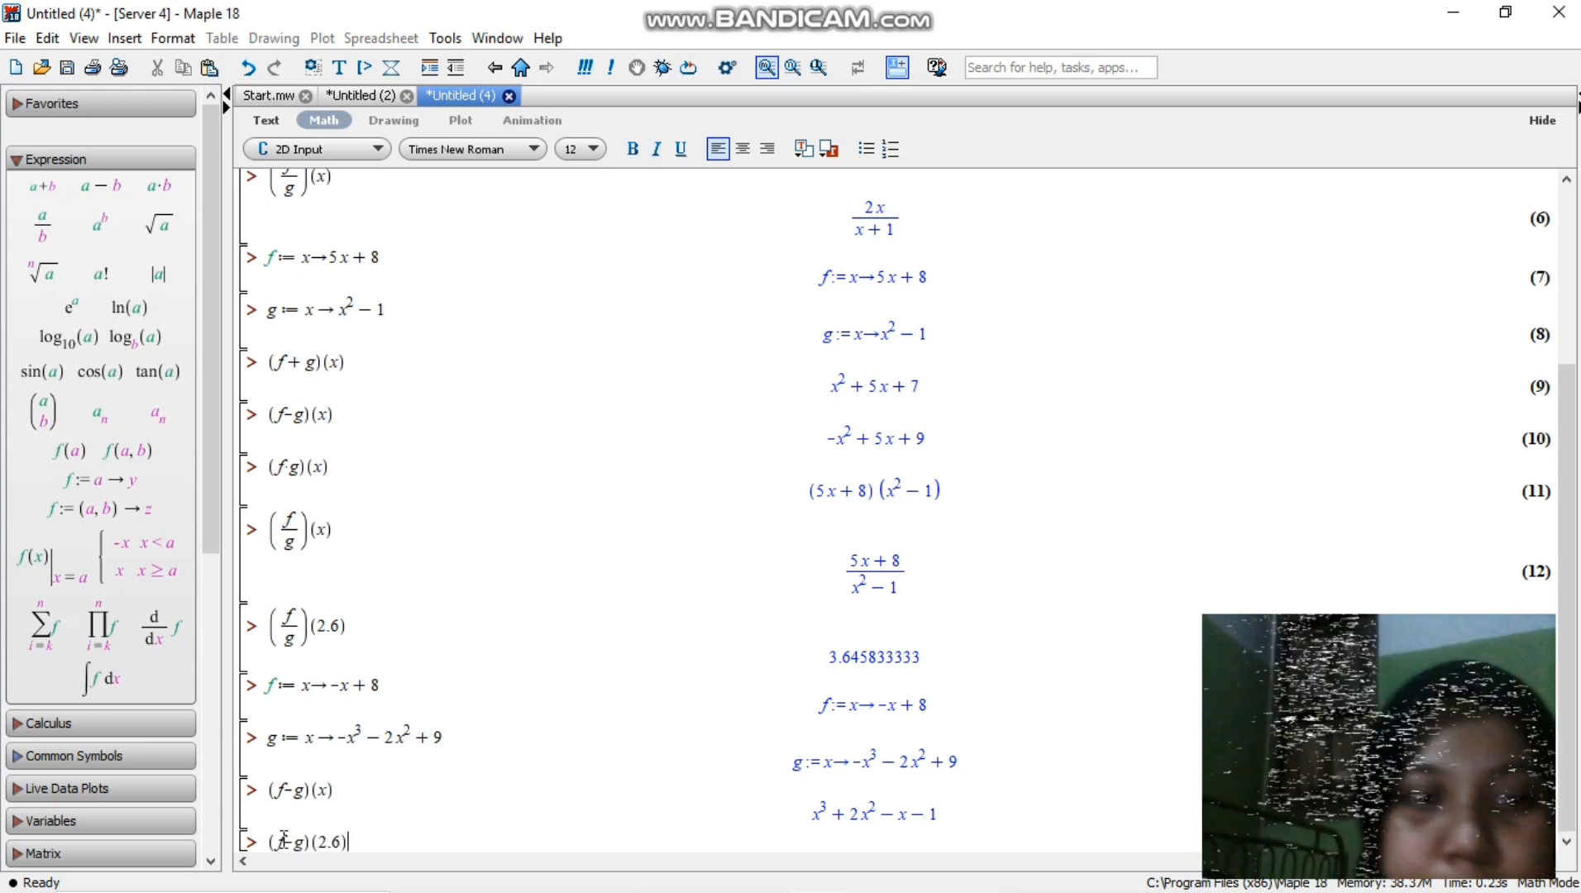
pyautogui.press('Return')
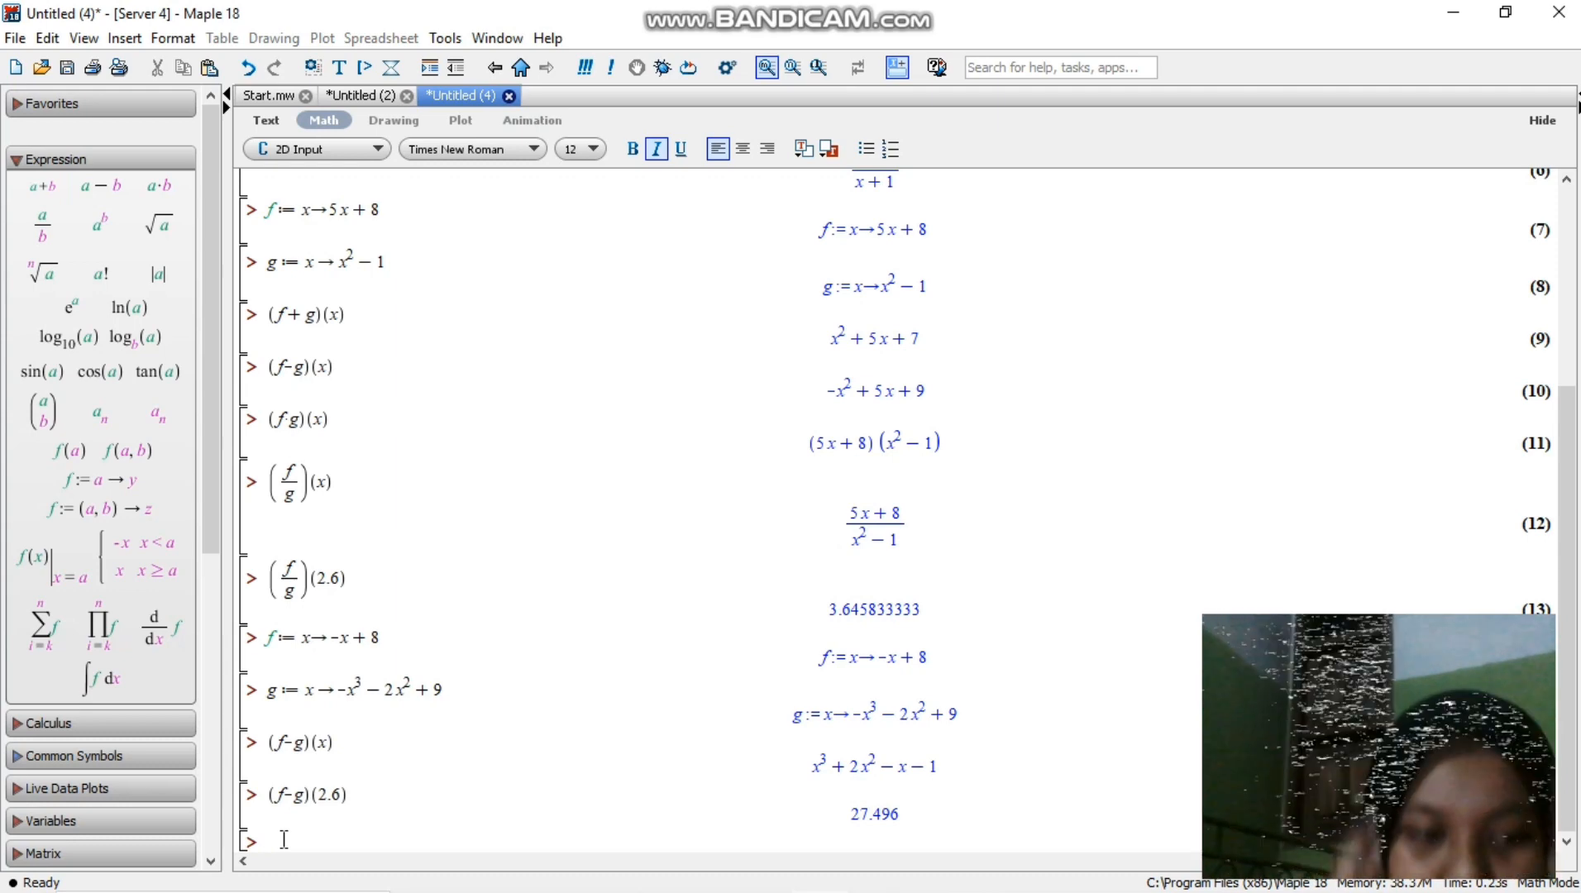
# Step: Enter the heading KOMPOSISI FUNGSI on the empty input line and execute it
pyautogui.write('KOMPOSISI G')
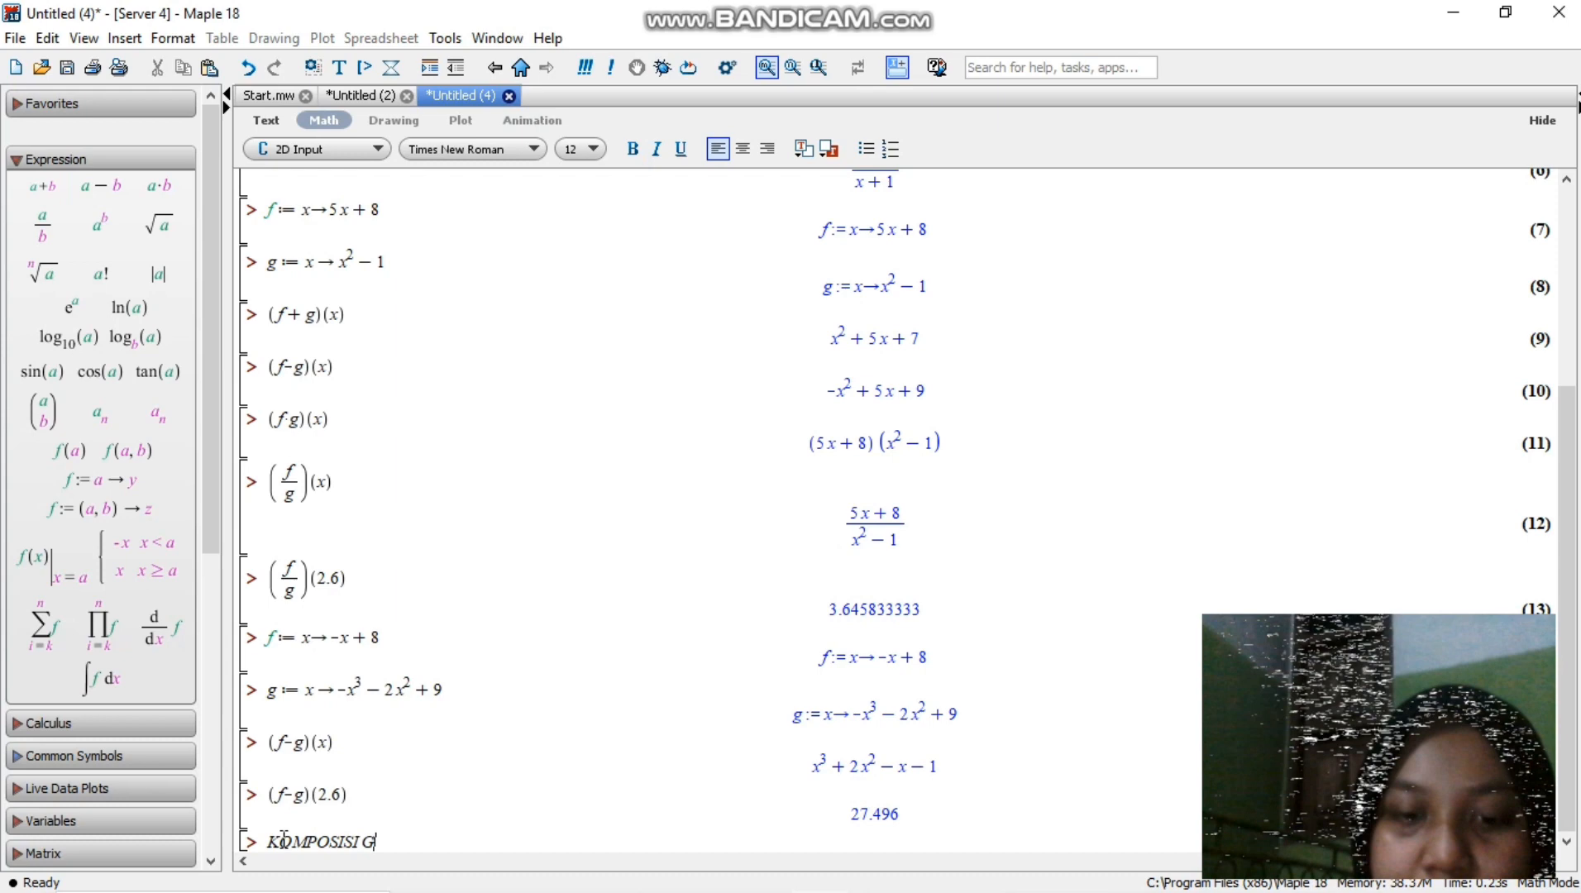
pyautogui.press('BackSpace')
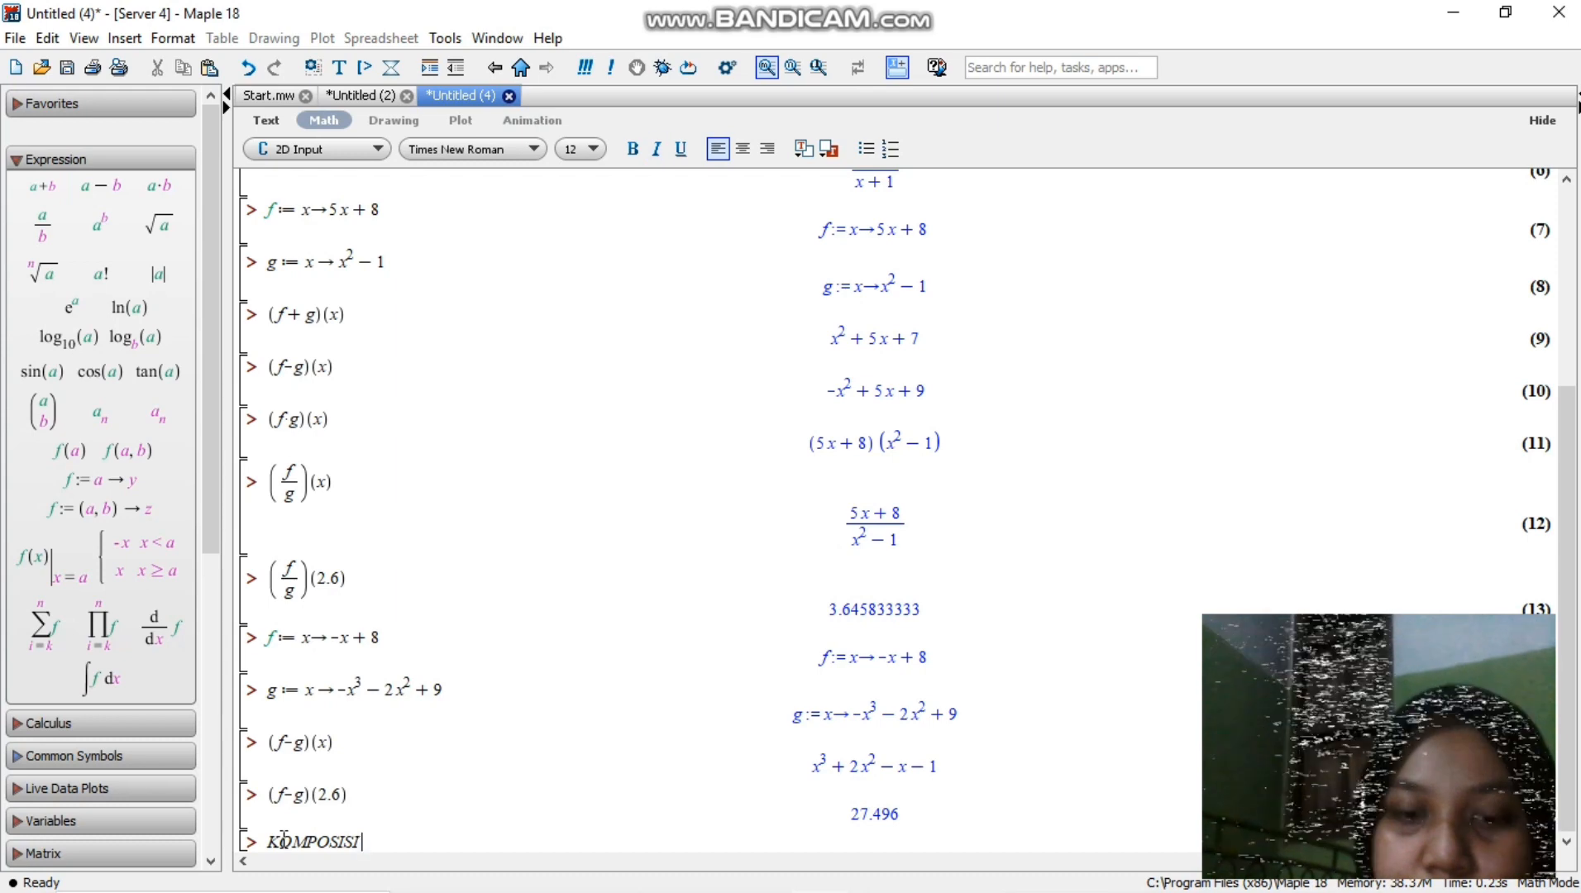
pyautogui.write('FUN')
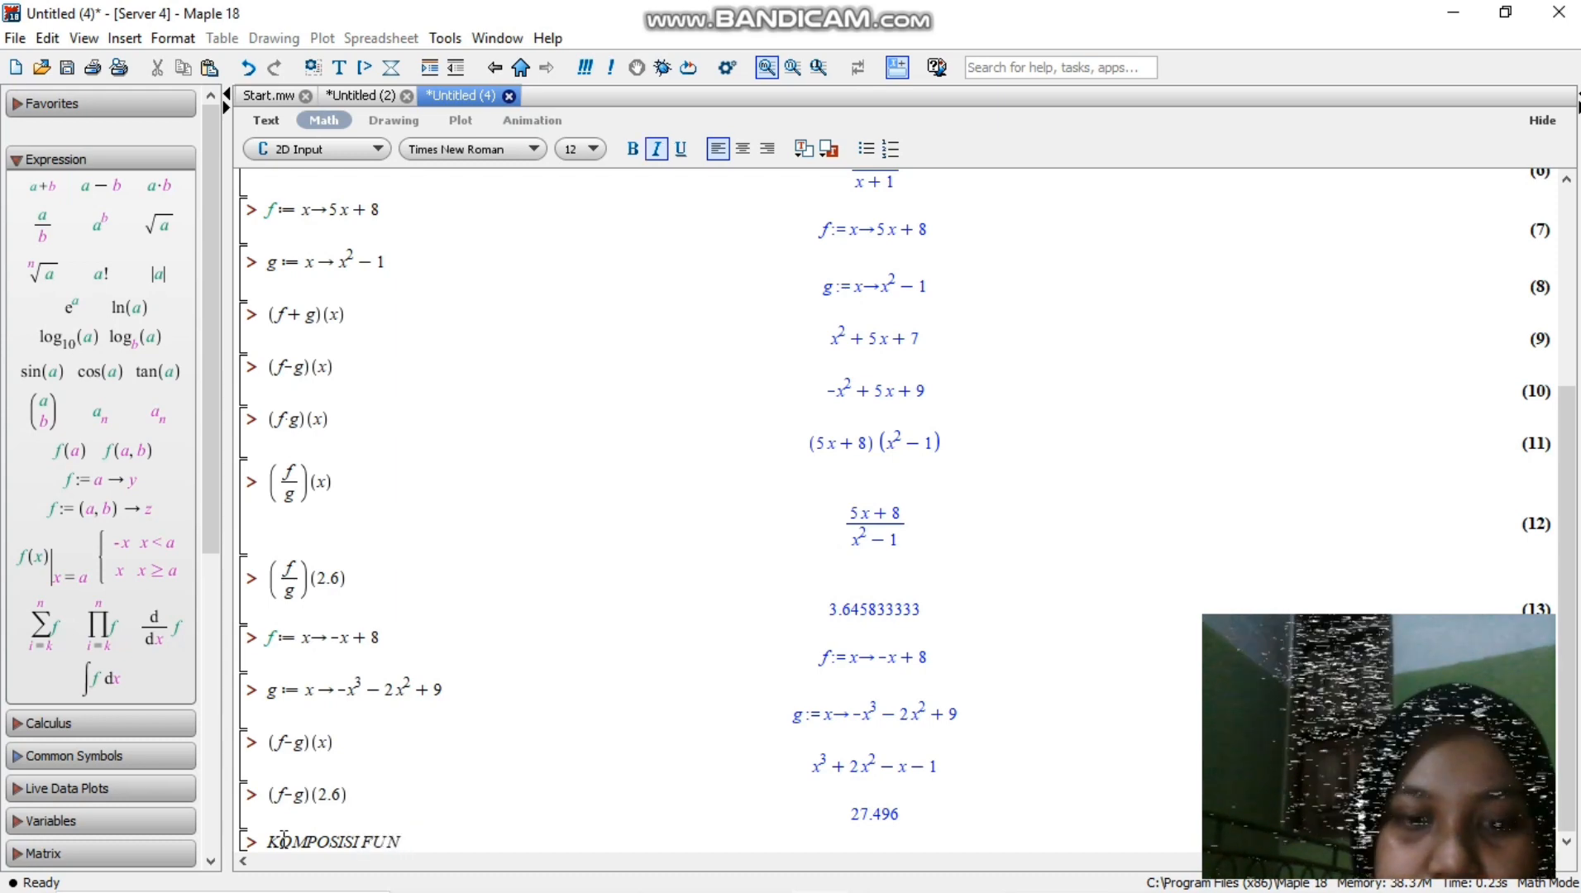
pyautogui.write('GSI')
pyautogui.press('Return')
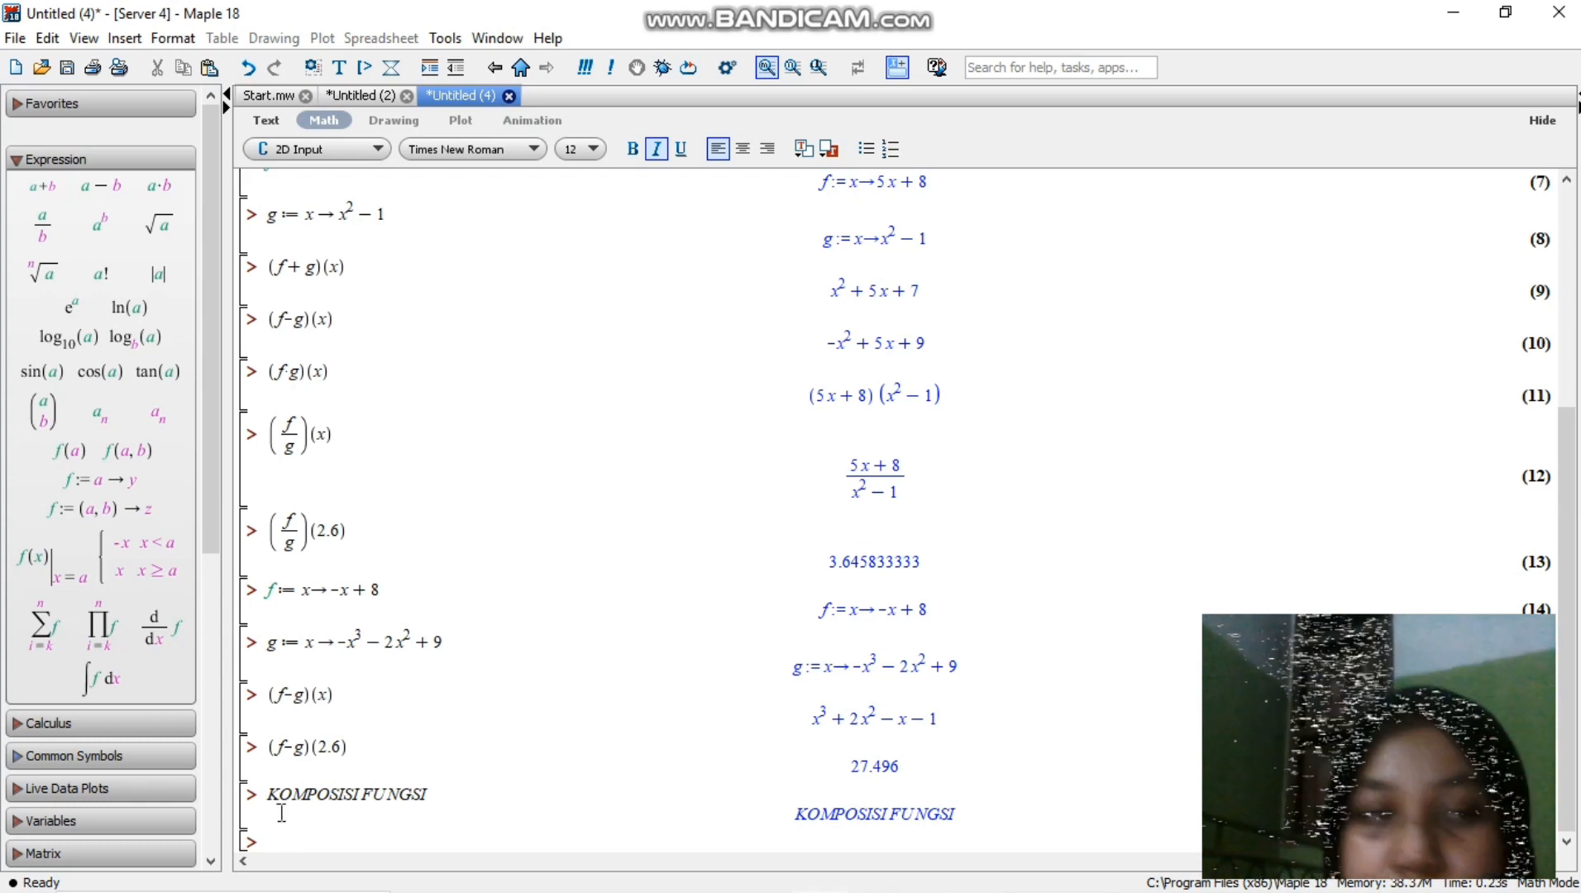
# Step: Redefine f as x → 2x + 1 using the single-variable function template and evaluate it
pyautogui.click(122, 486)
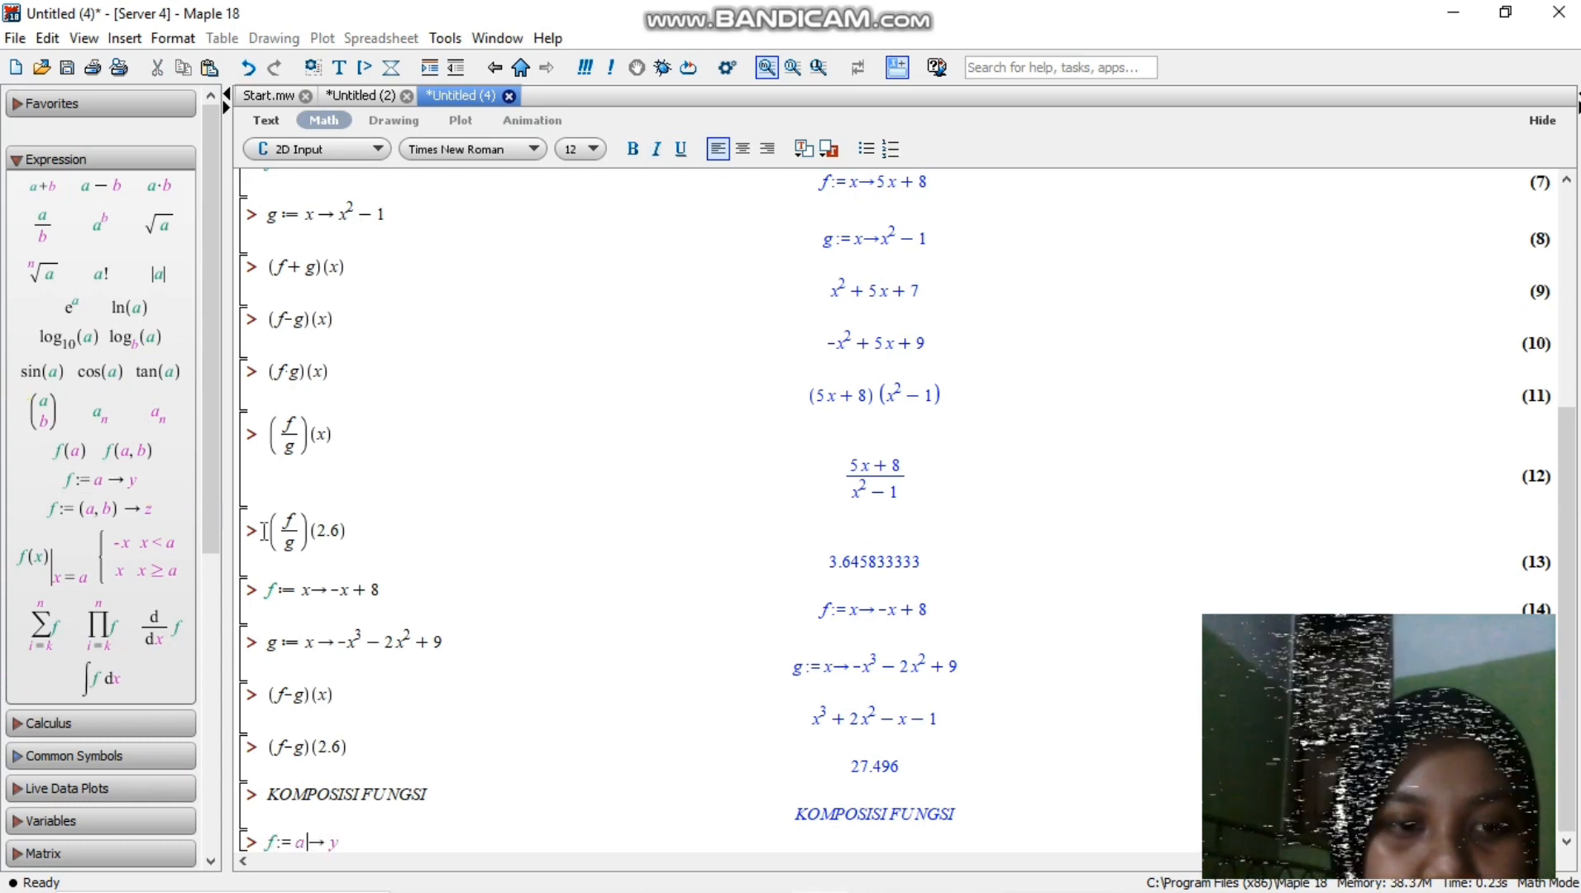
pyautogui.write('x')
pyautogui.press('Tab')
pyautogui.press('BackSpace')
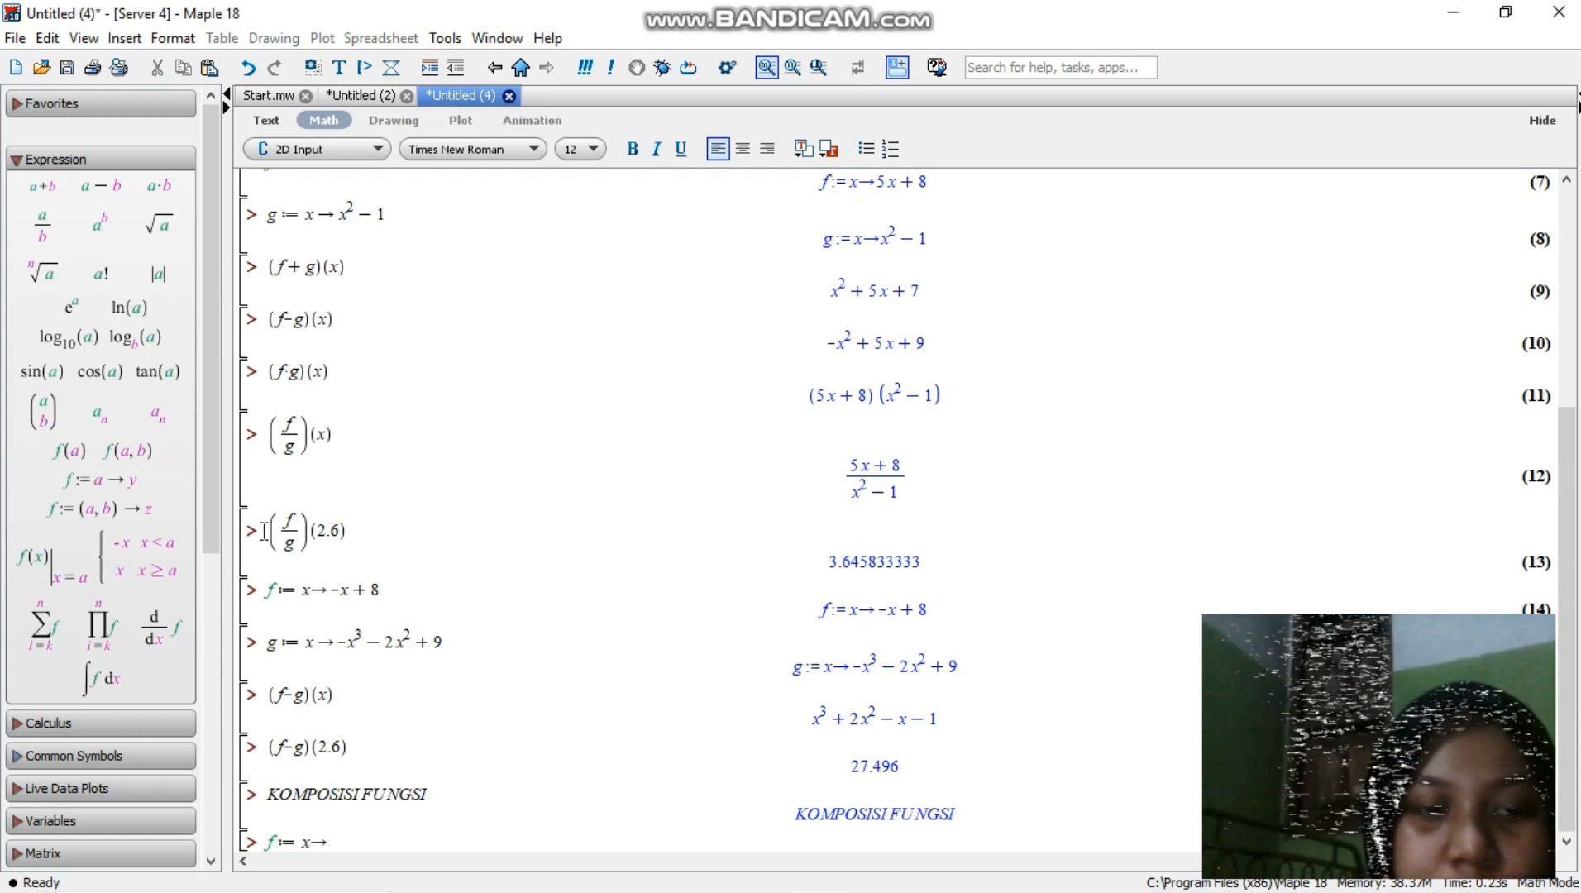
pyautogui.write('2x + 1')
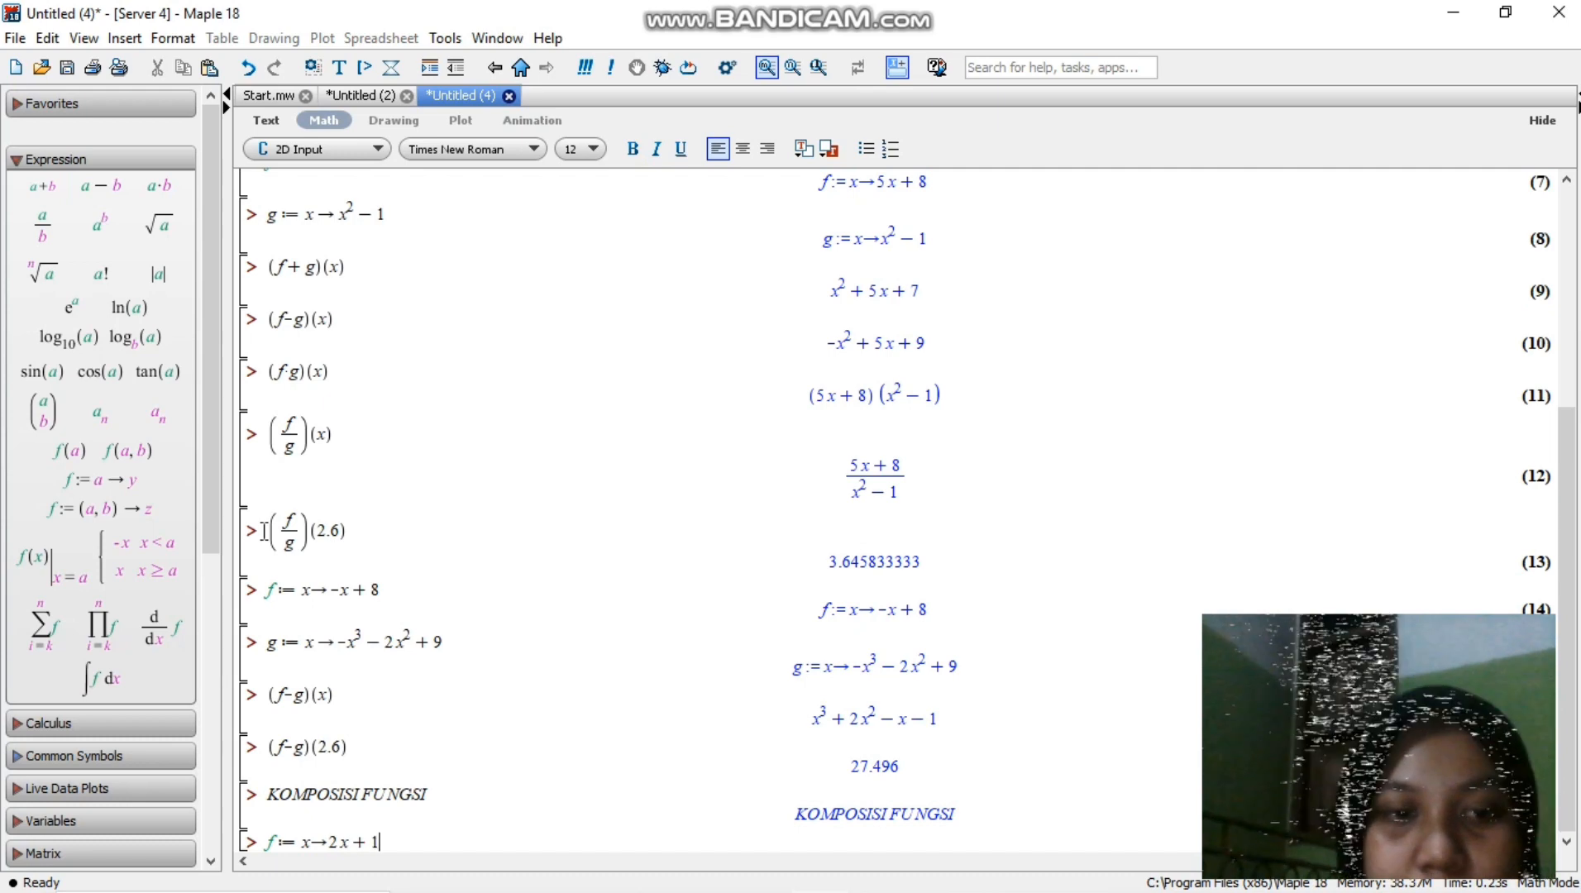
pyautogui.press('Return')
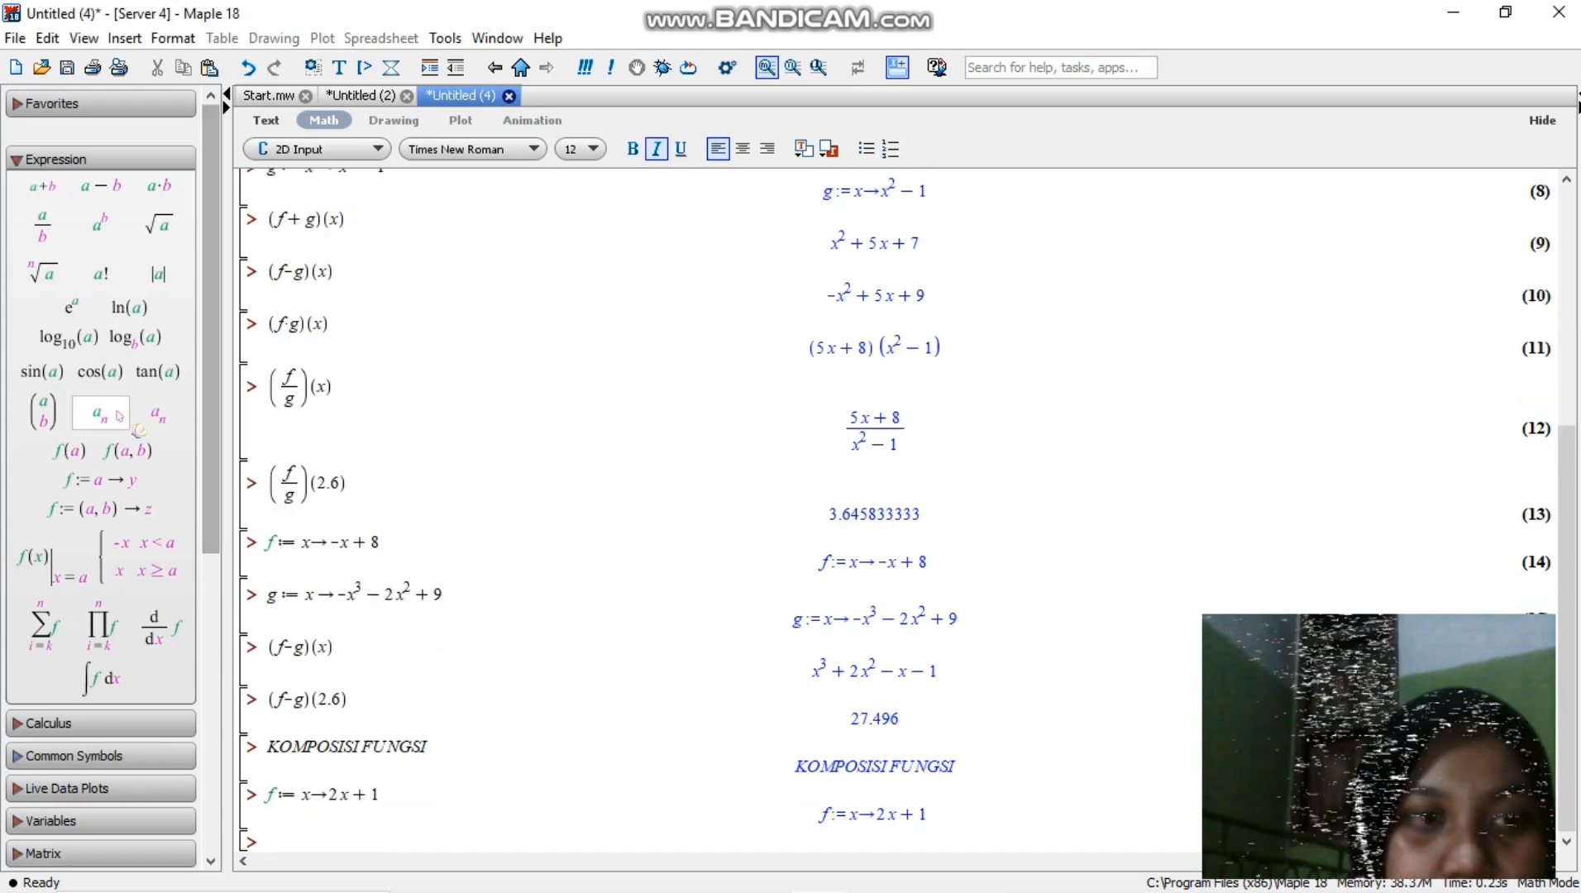
# Step: Redefine g as x → x^2 using the single-variable function template and evaluate it
pyautogui.click(133, 482)
pyautogui.write('g:= a→y')
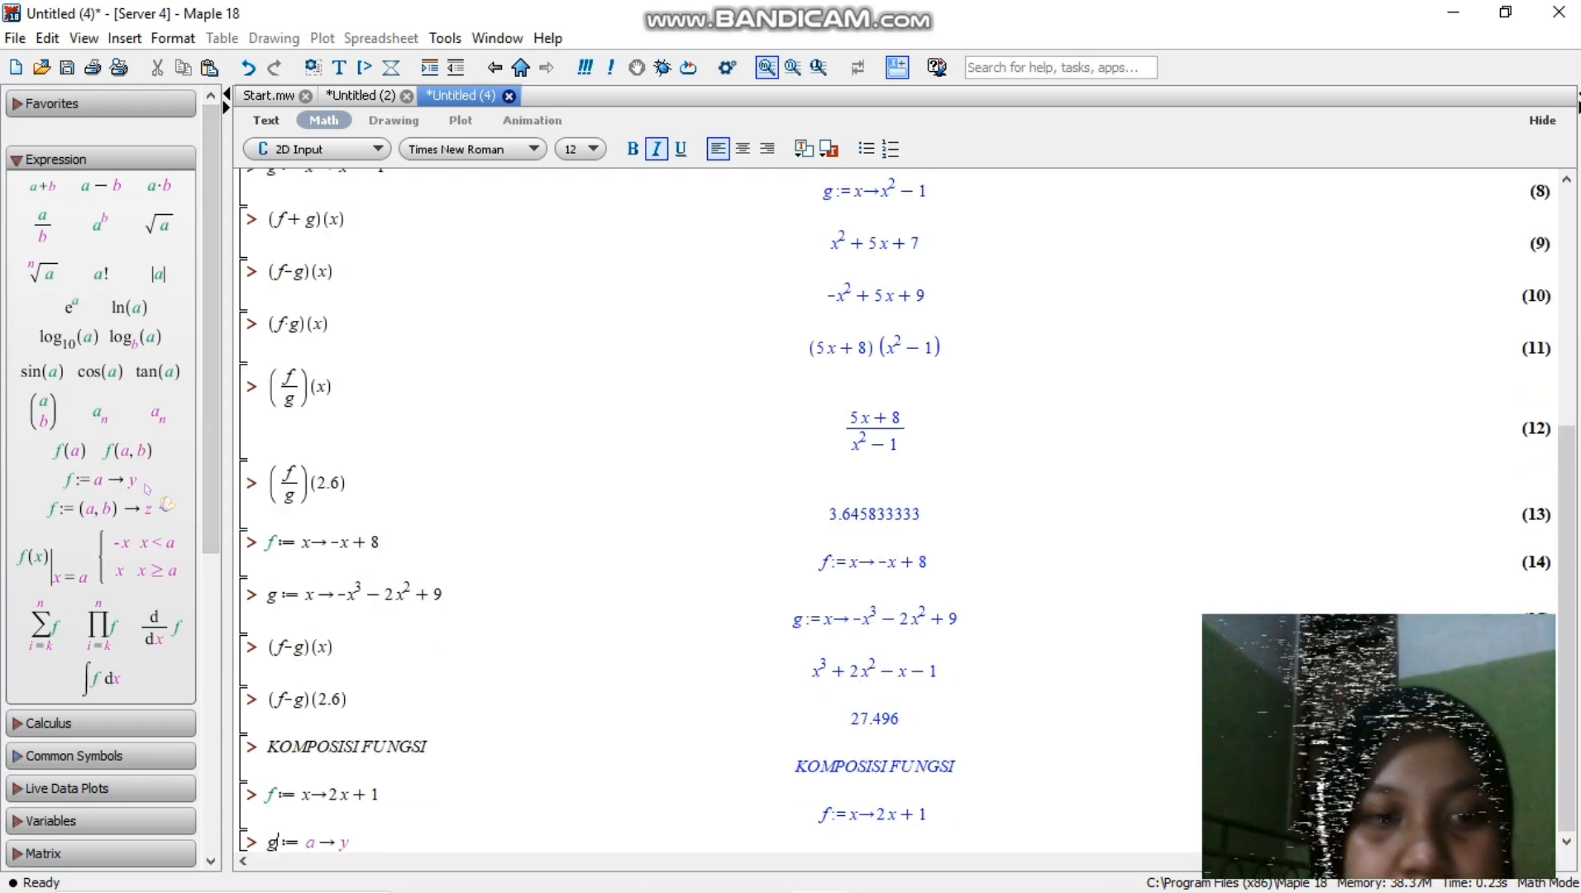
pyautogui.press('Tab')
pyautogui.press('BackSpace')
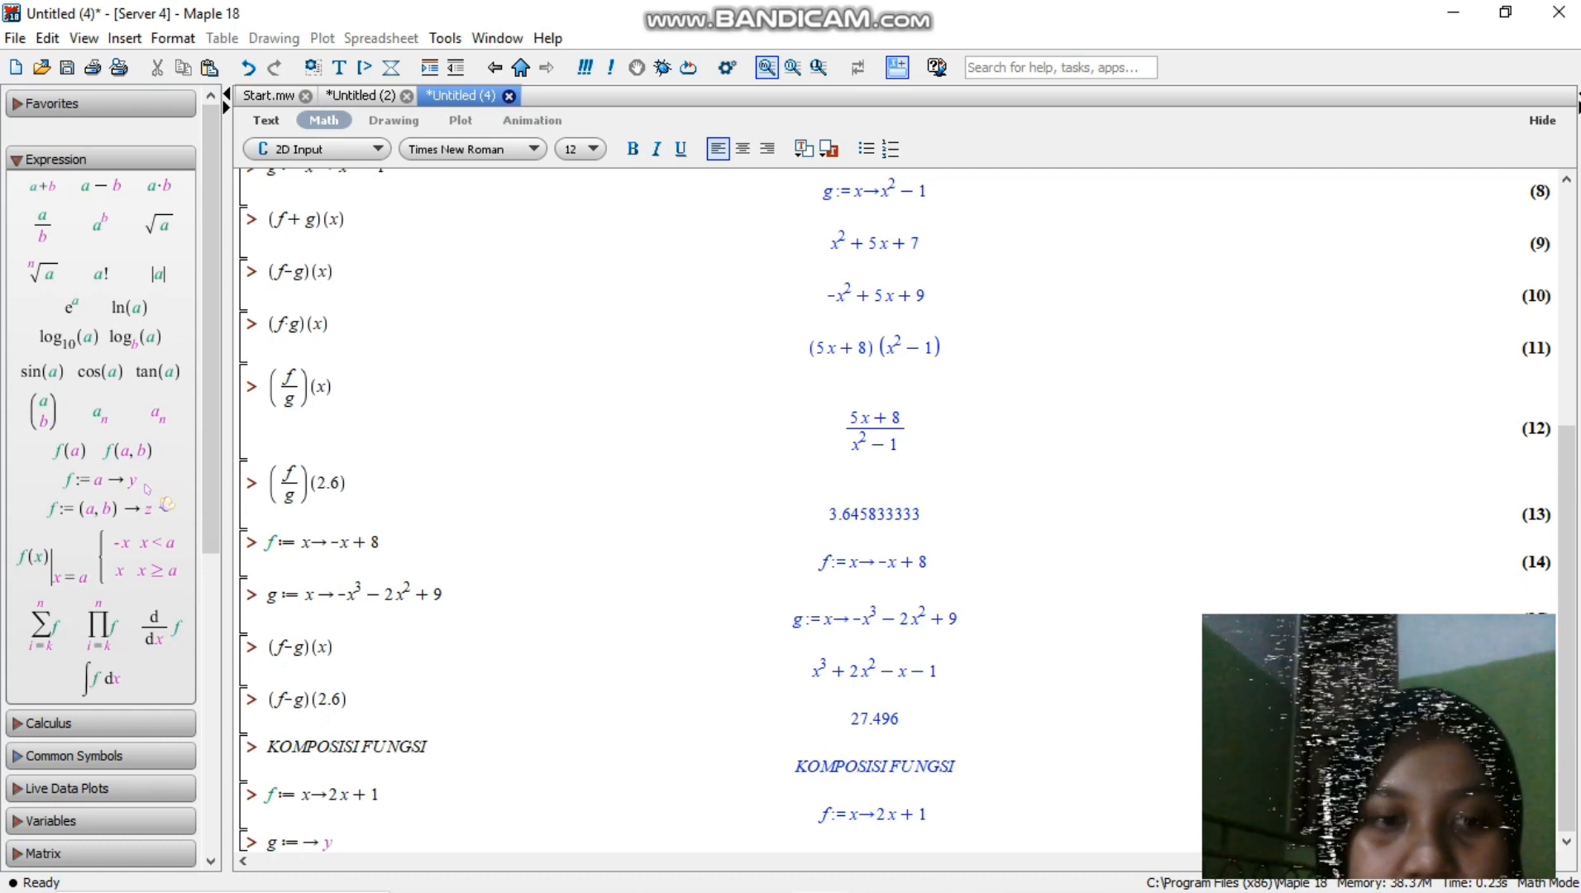
pyautogui.write('x')
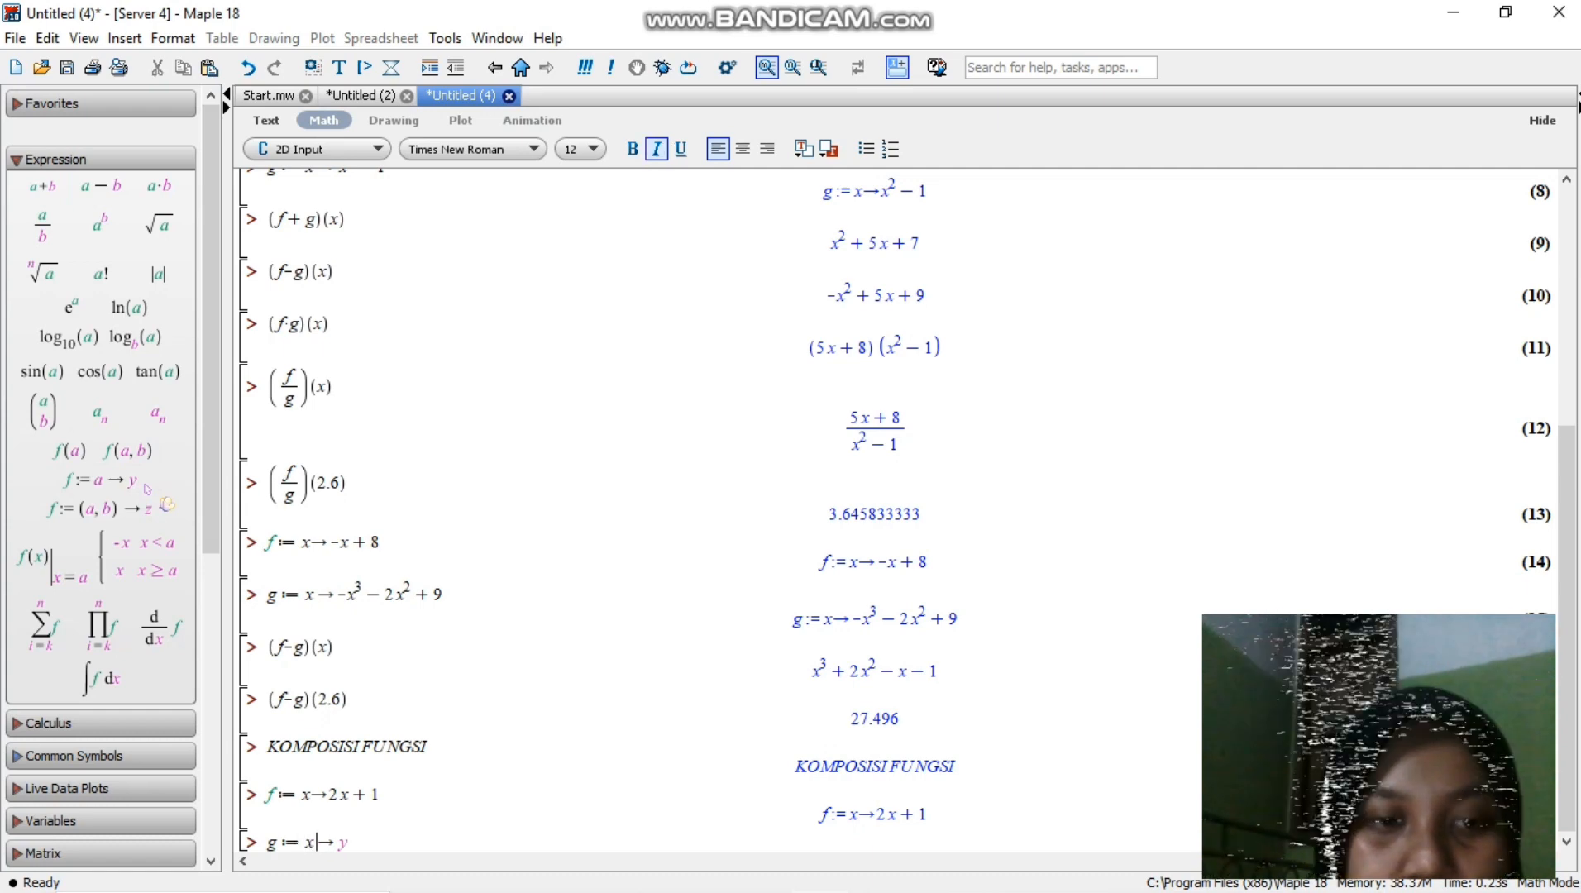
pyautogui.press('Tab')
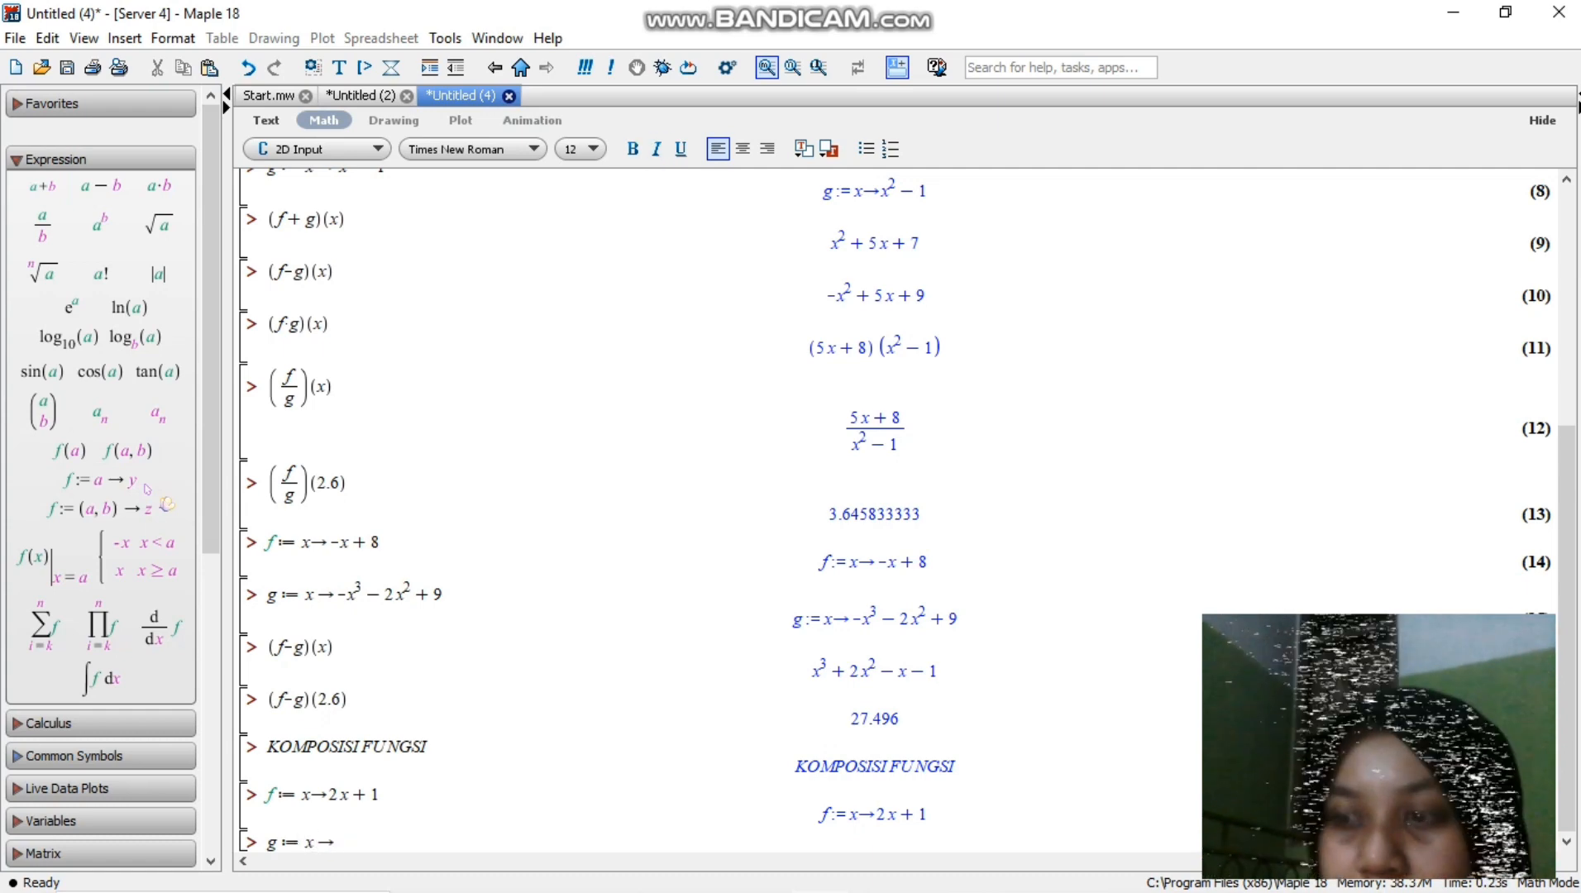
pyautogui.press('BackSpace')
pyautogui.write('x')
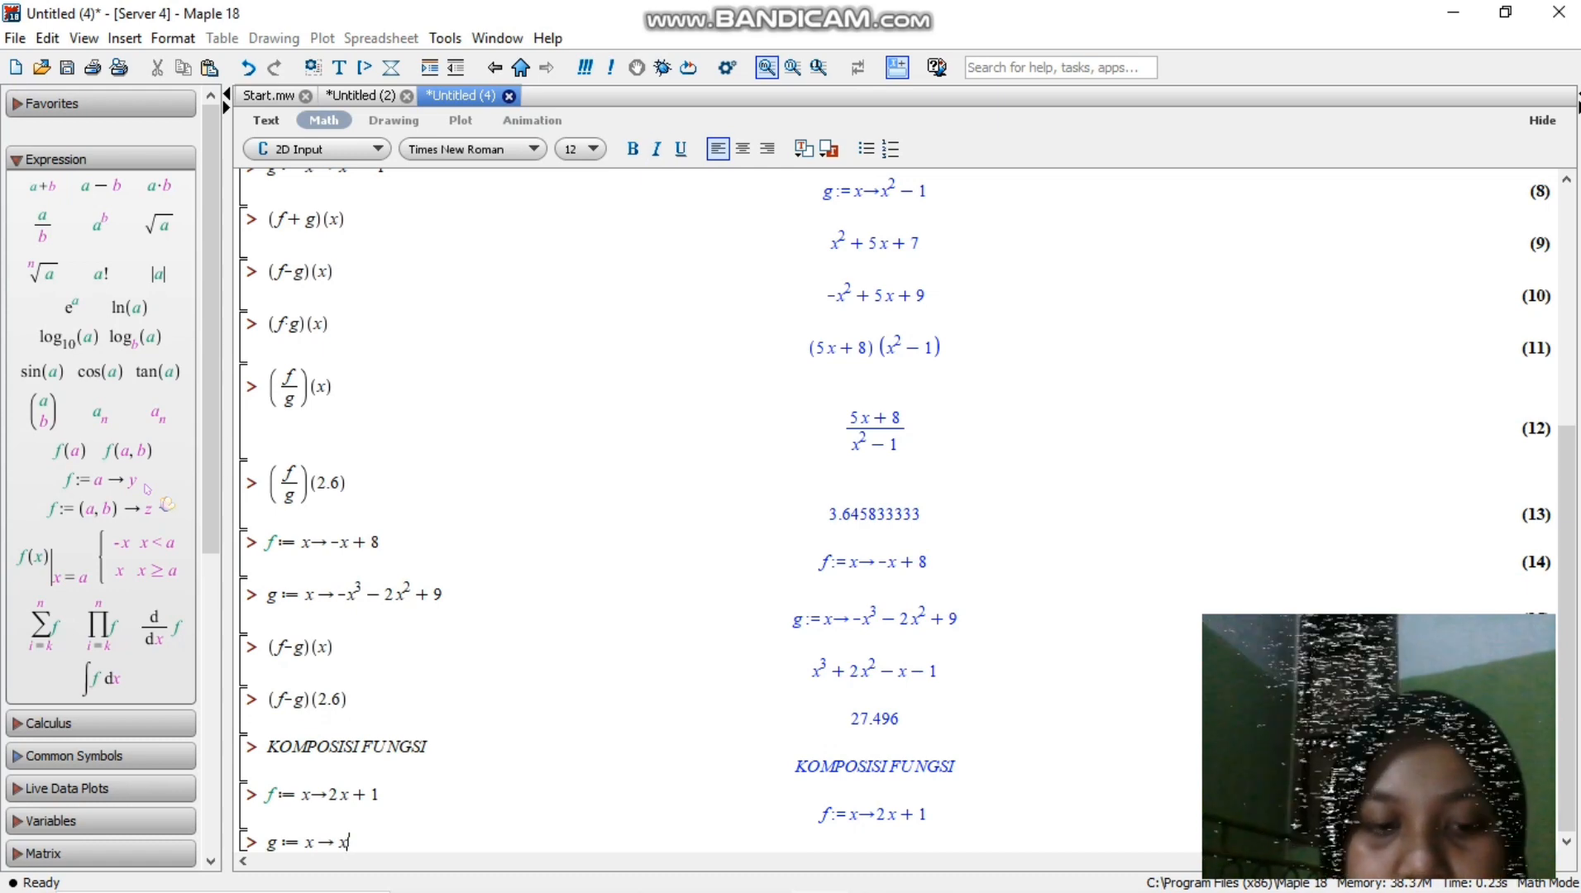
pyautogui.write('^2')
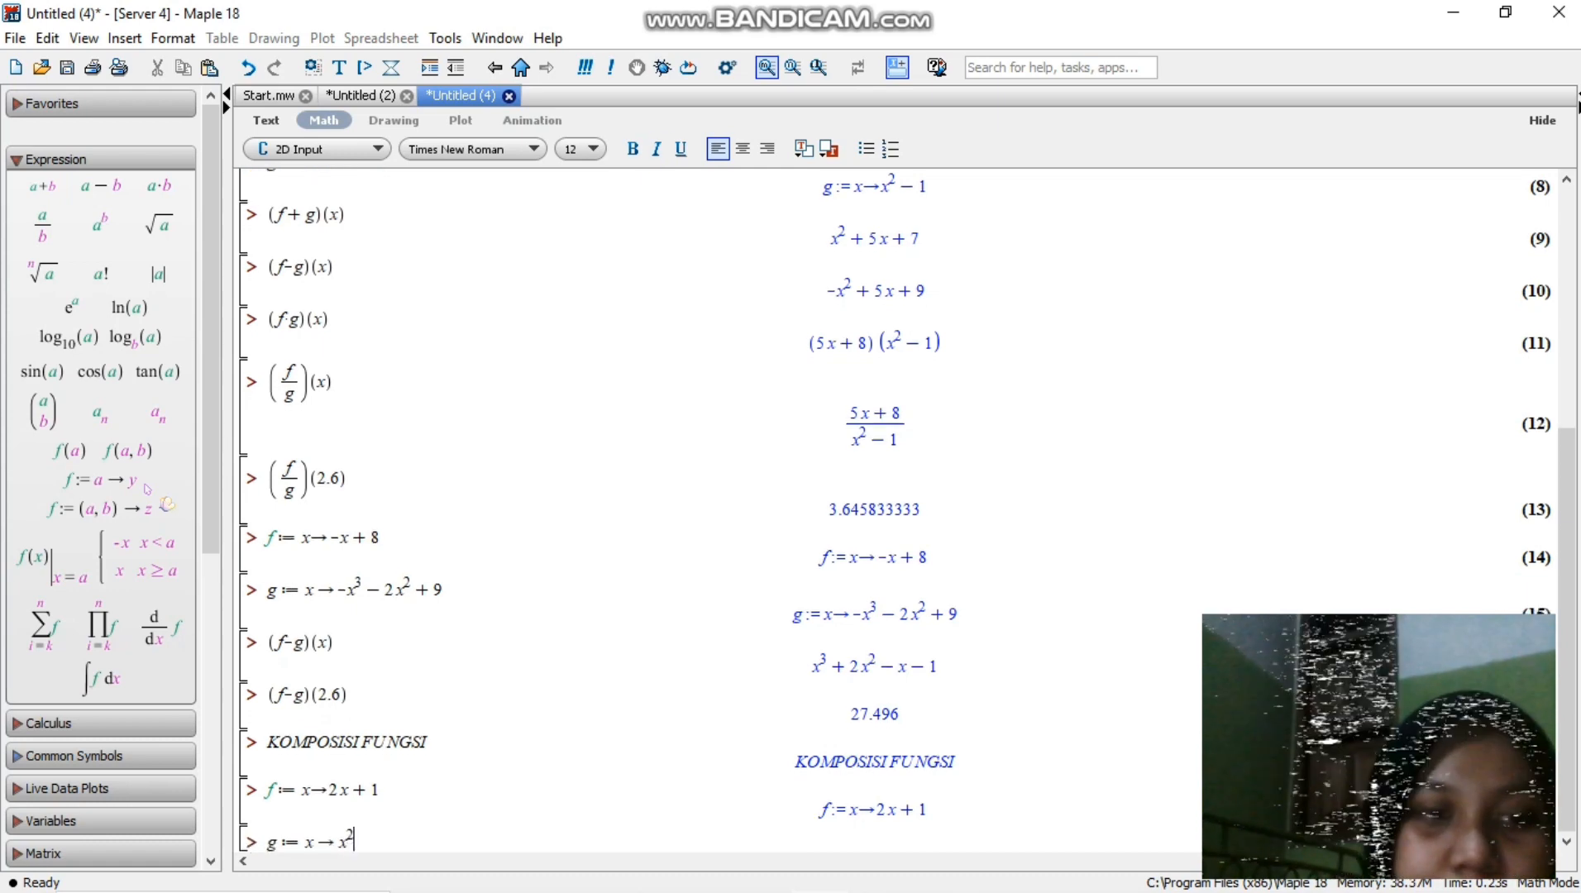
pyautogui.press('Return')
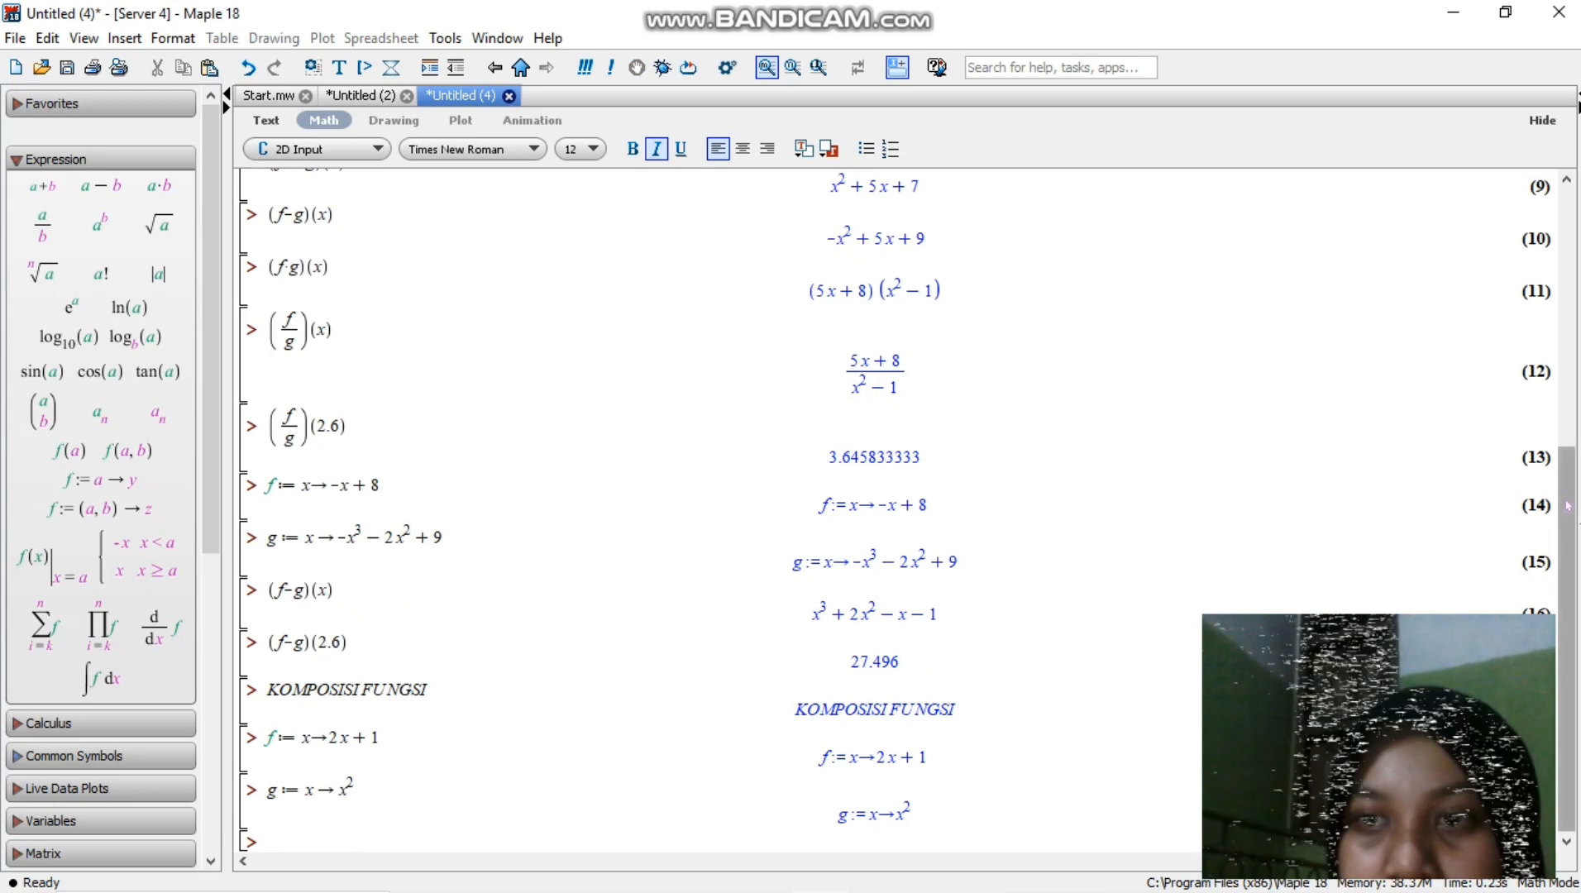
# Step: Enter the composition (f@g)(x) on the empty input line and evaluate it
pyautogui.moveTo(164, 890)
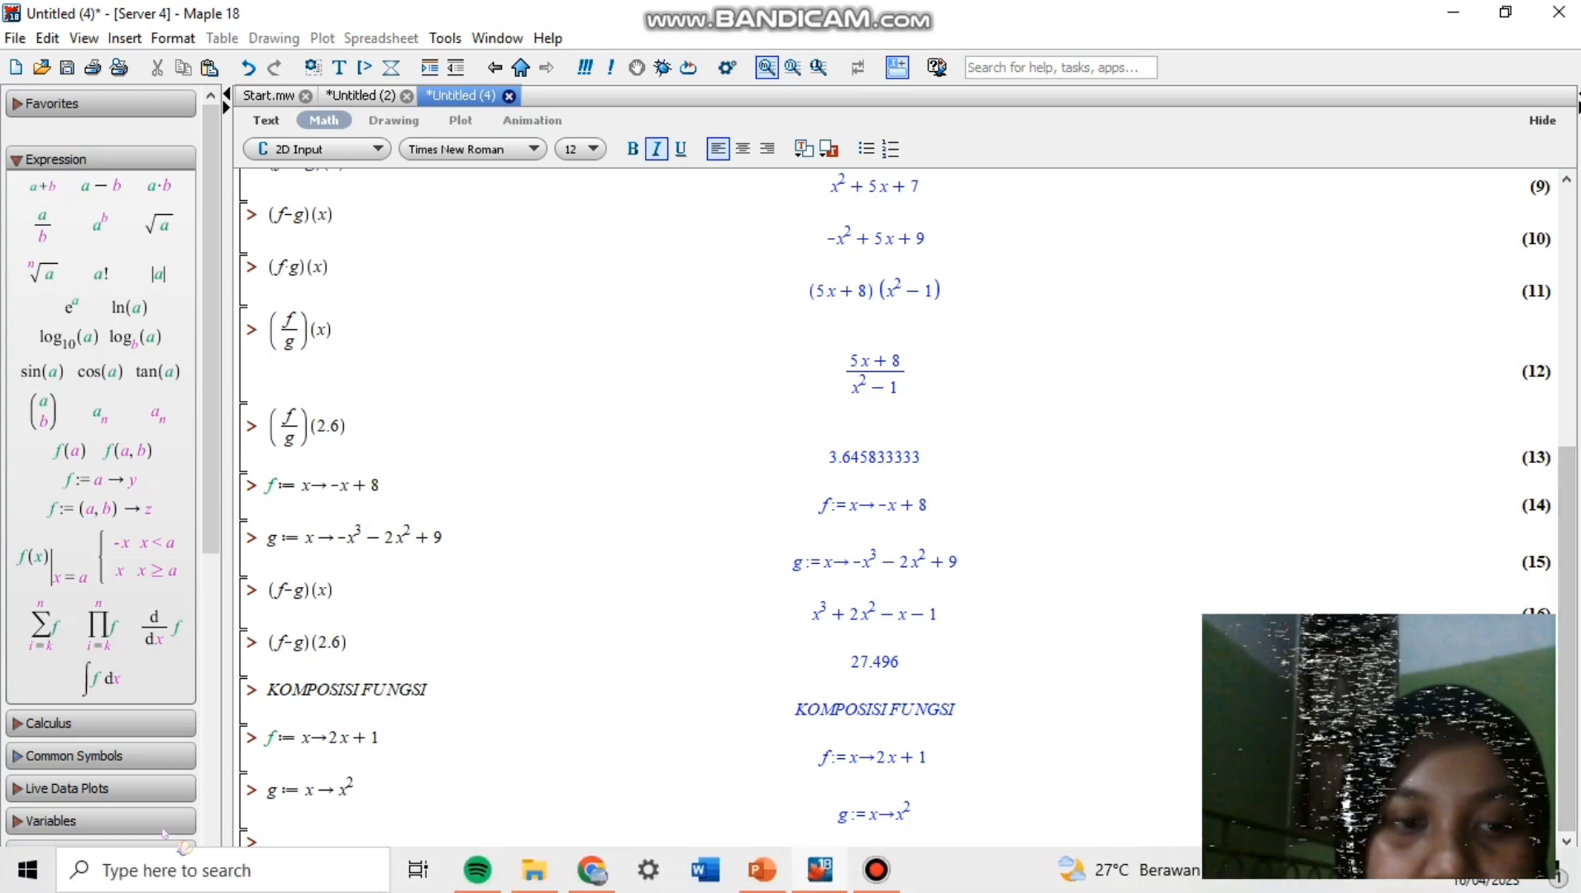
pyautogui.write('(')
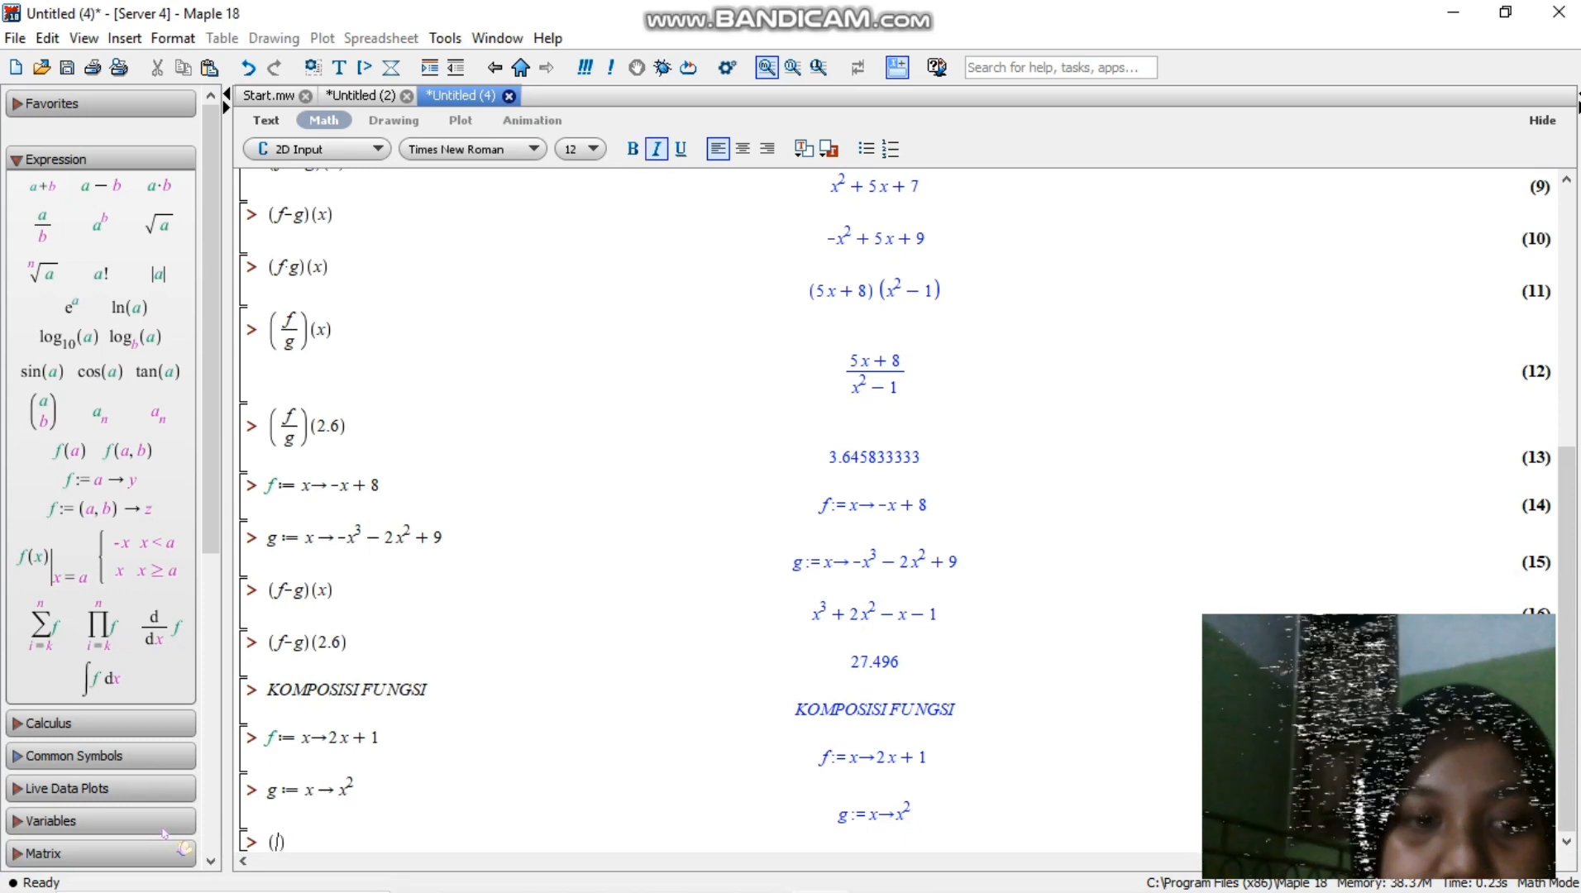
pyautogui.write('f')
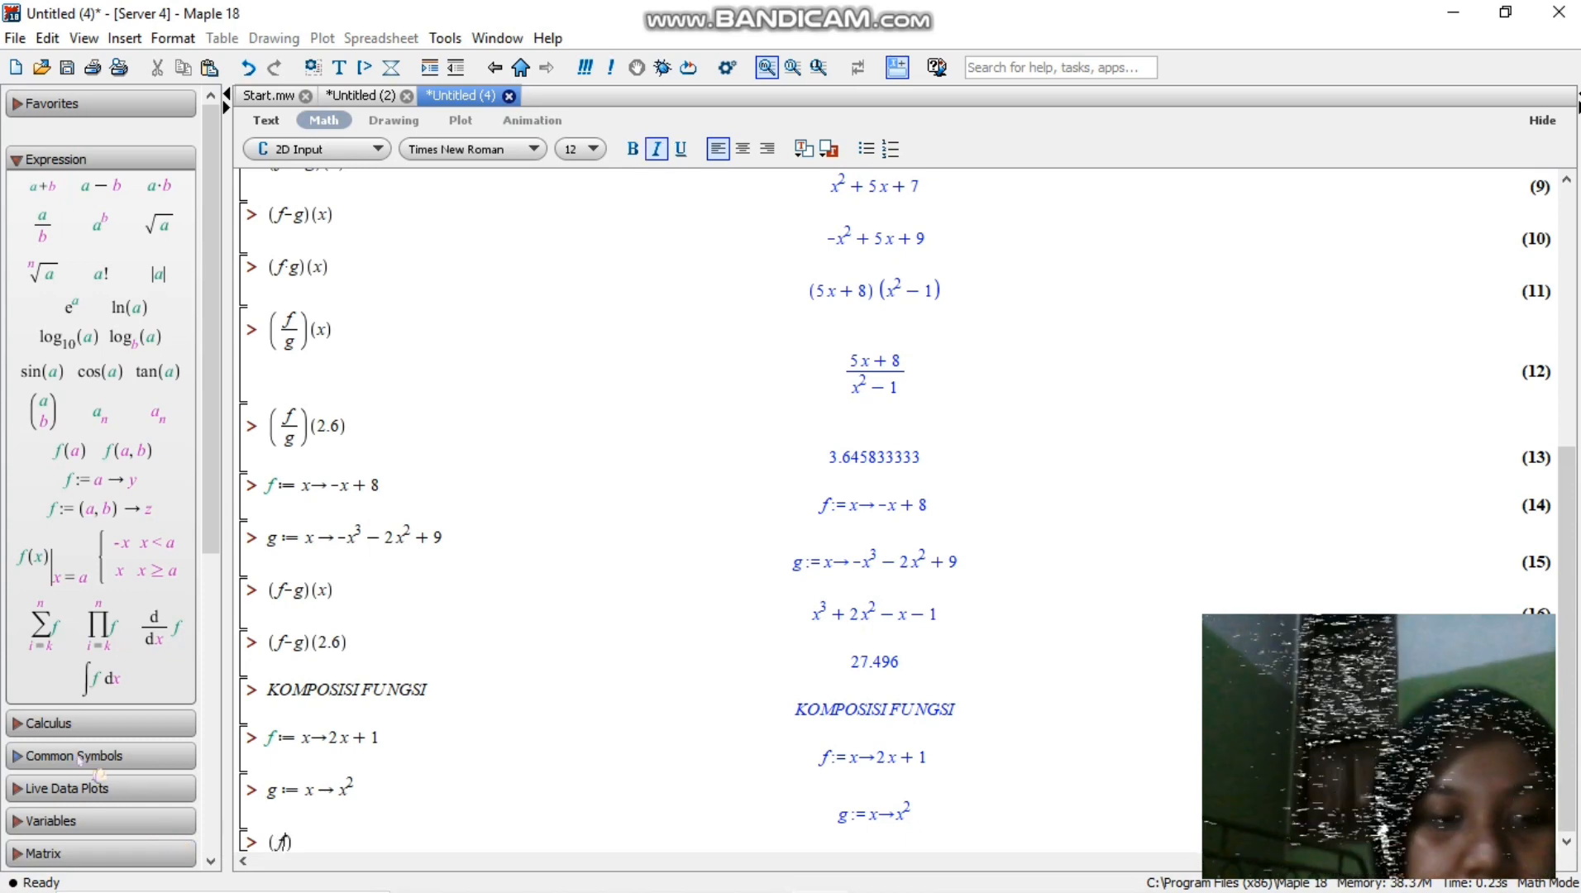
pyautogui.write('@g)')
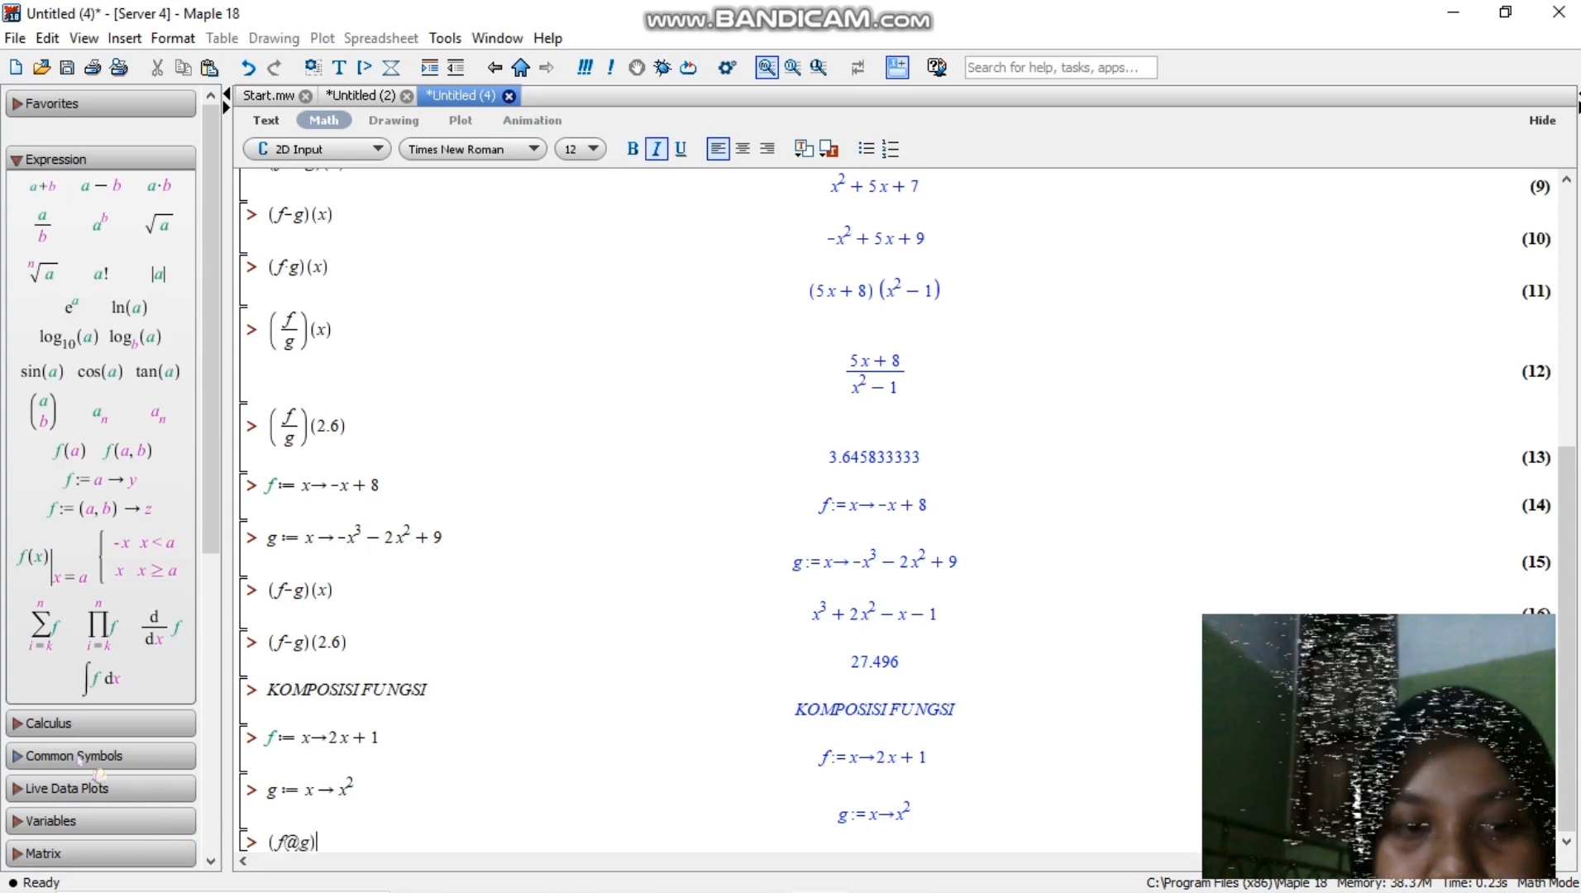
pyautogui.write('(x')
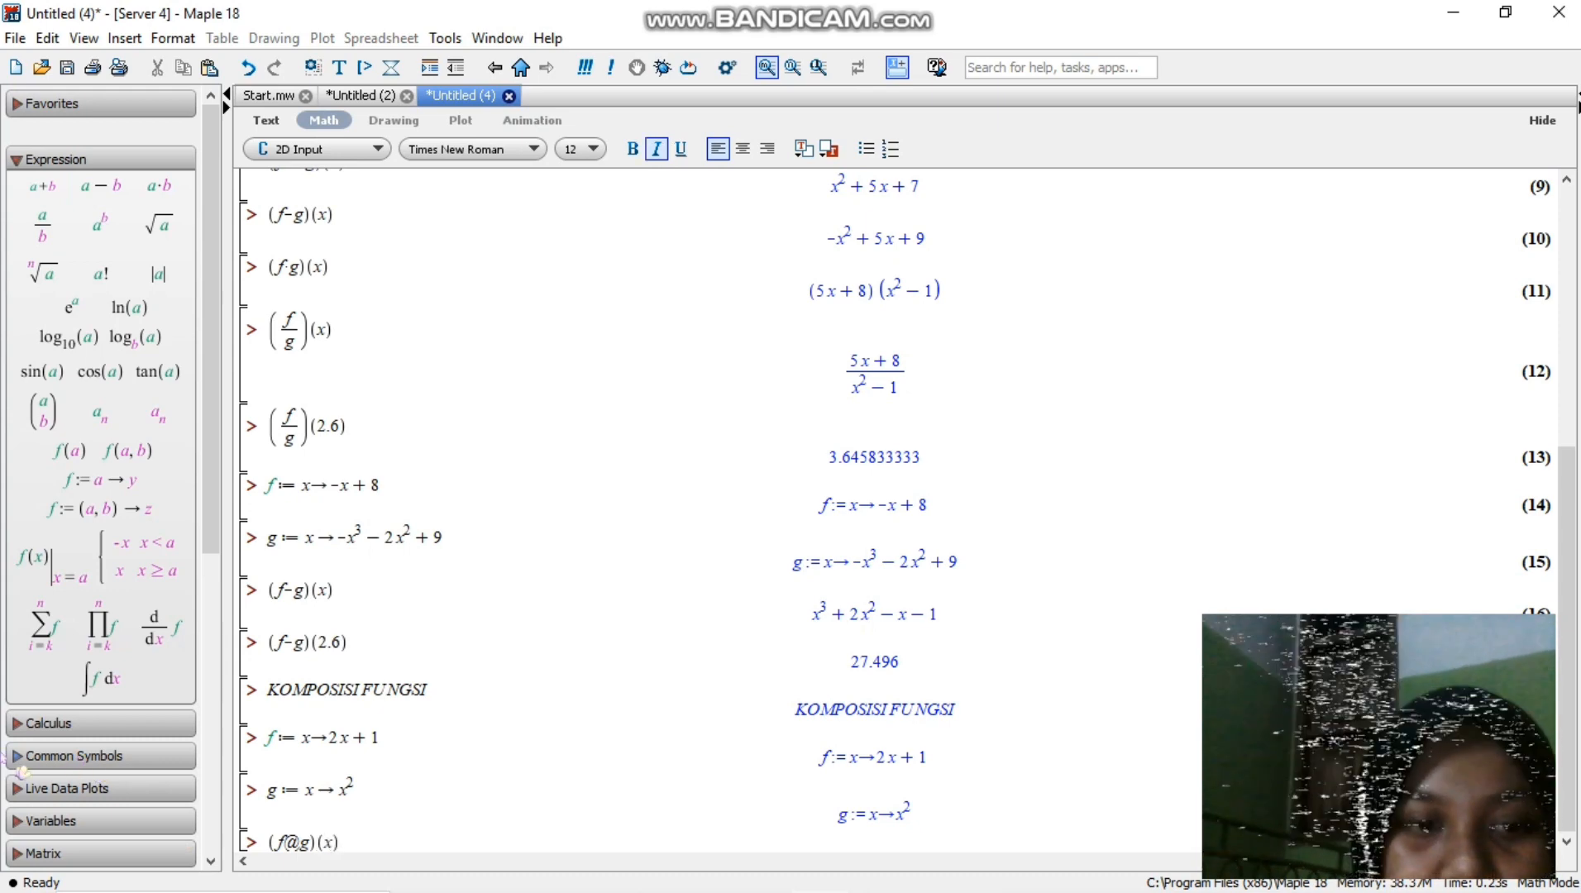
pyautogui.press('Return')
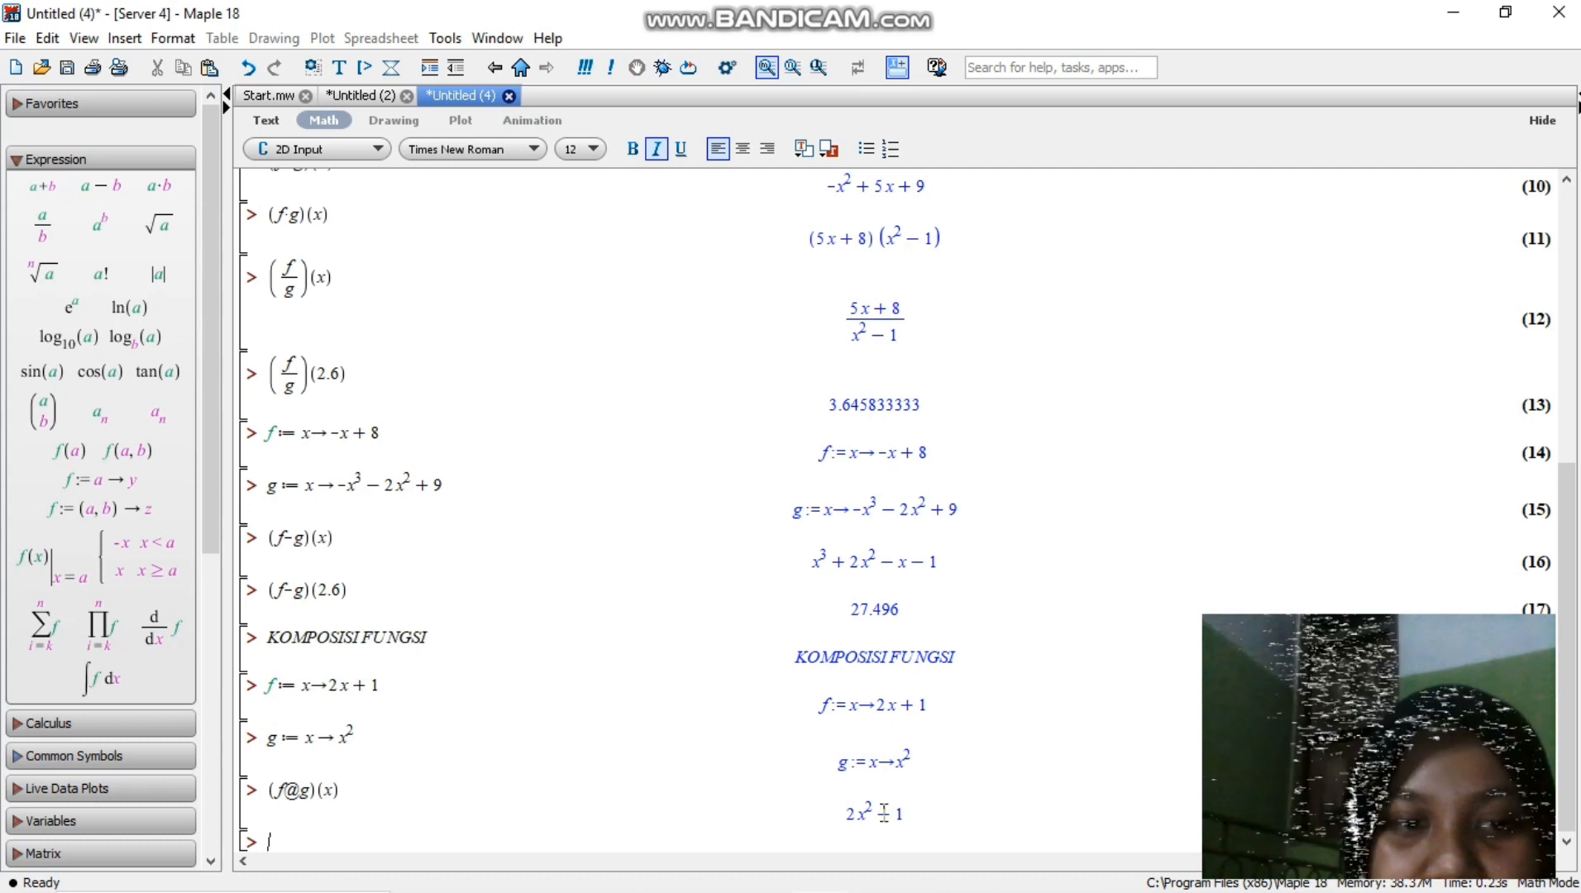
# Step: Enter the reverse composition (g@f)(x) on the empty input line and evaluate it
pyautogui.write('g')
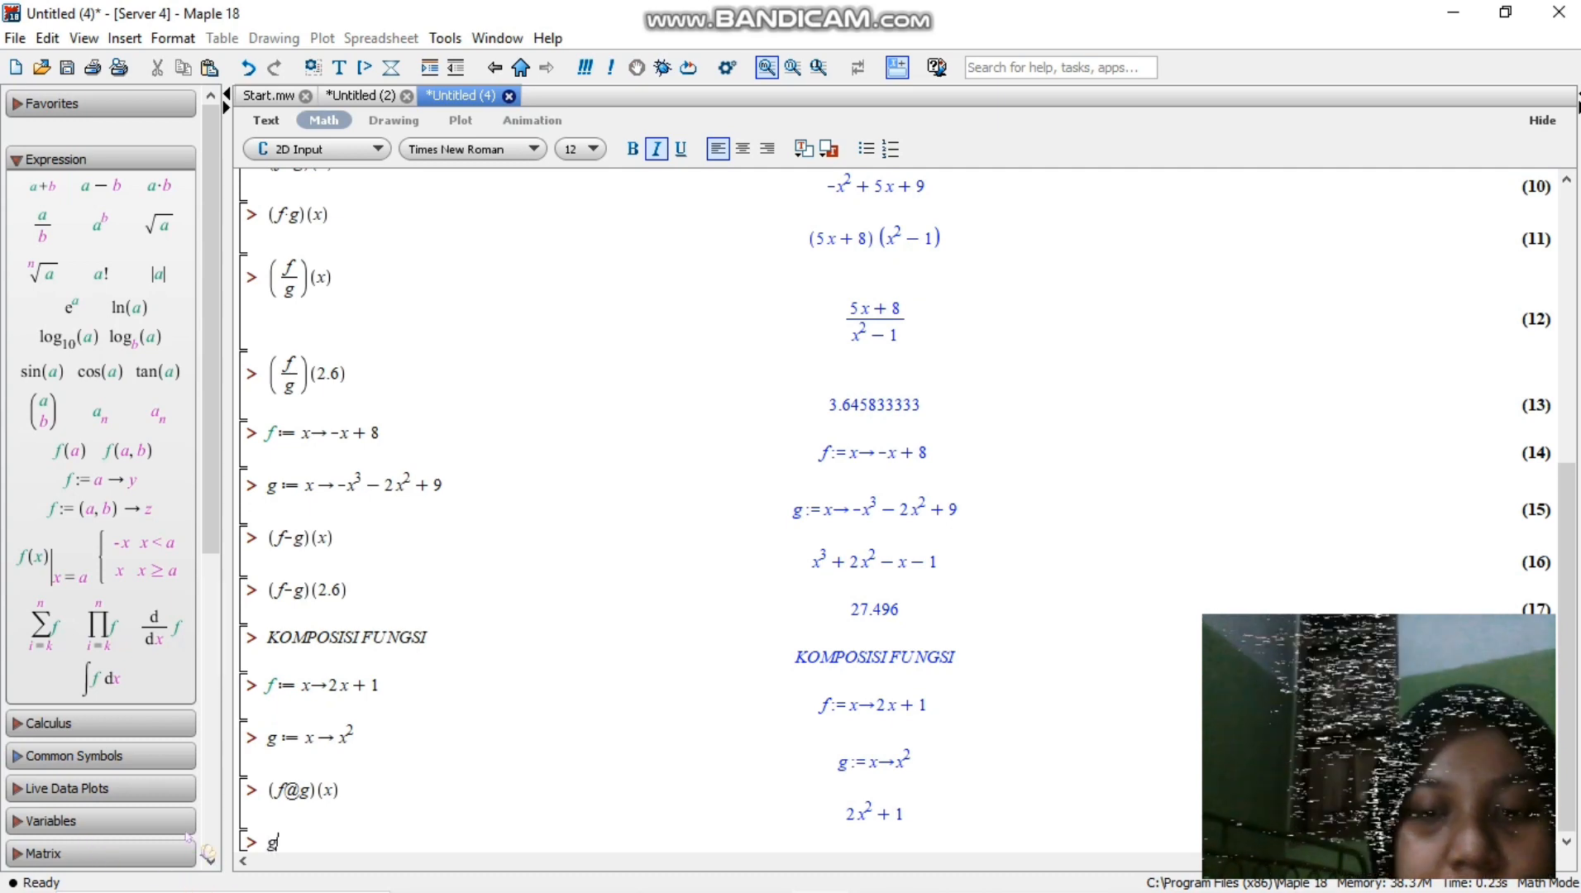
pyautogui.press('BackSpace')
pyautogui.write('(')
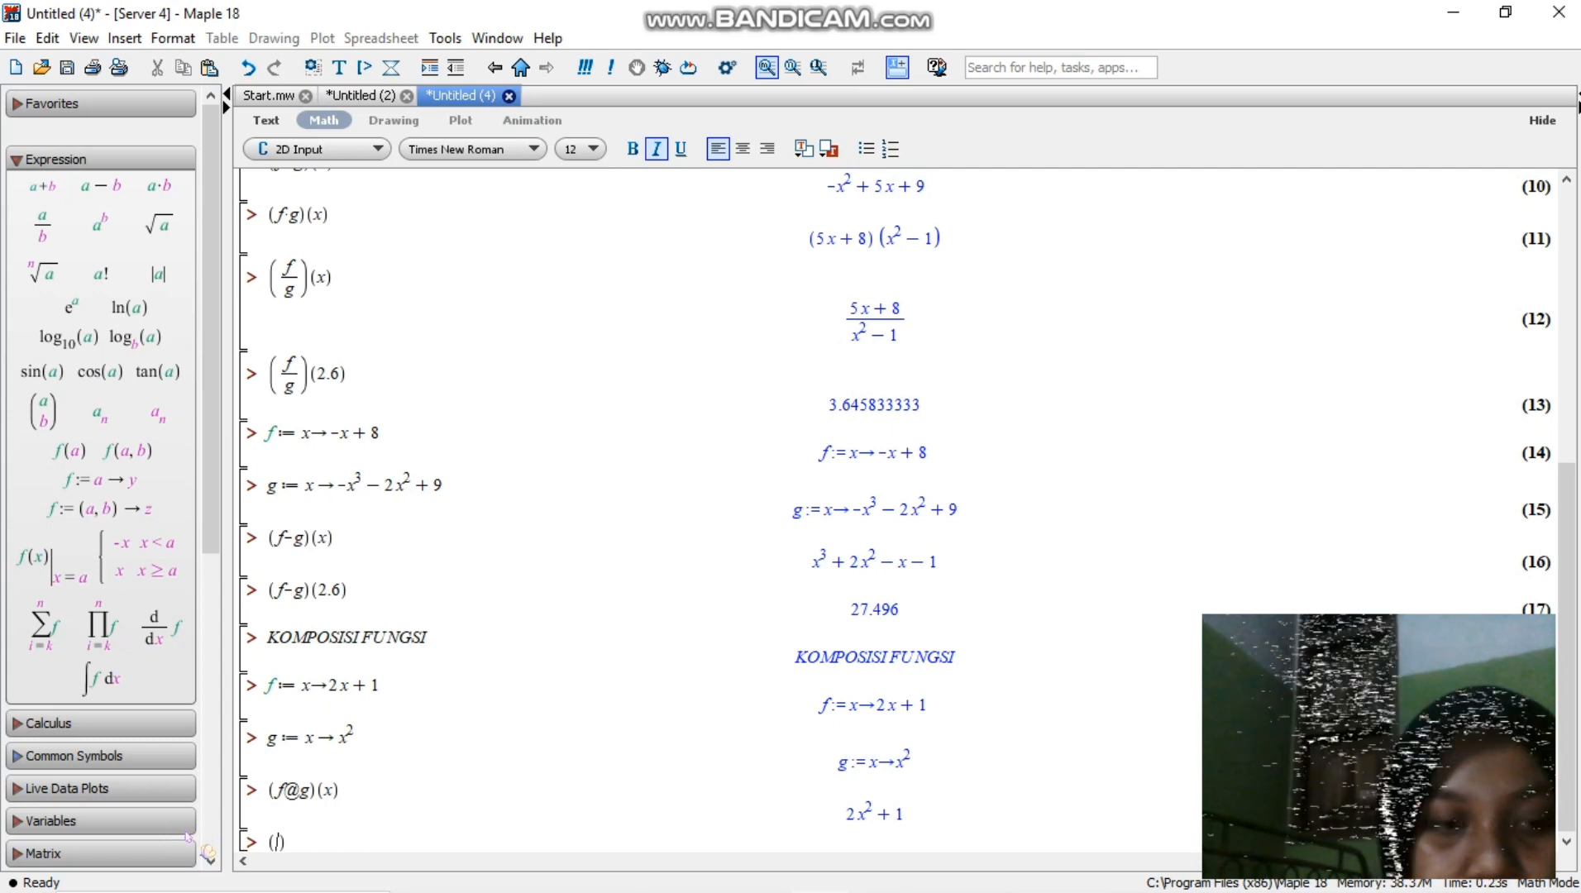
pyautogui.write('g')
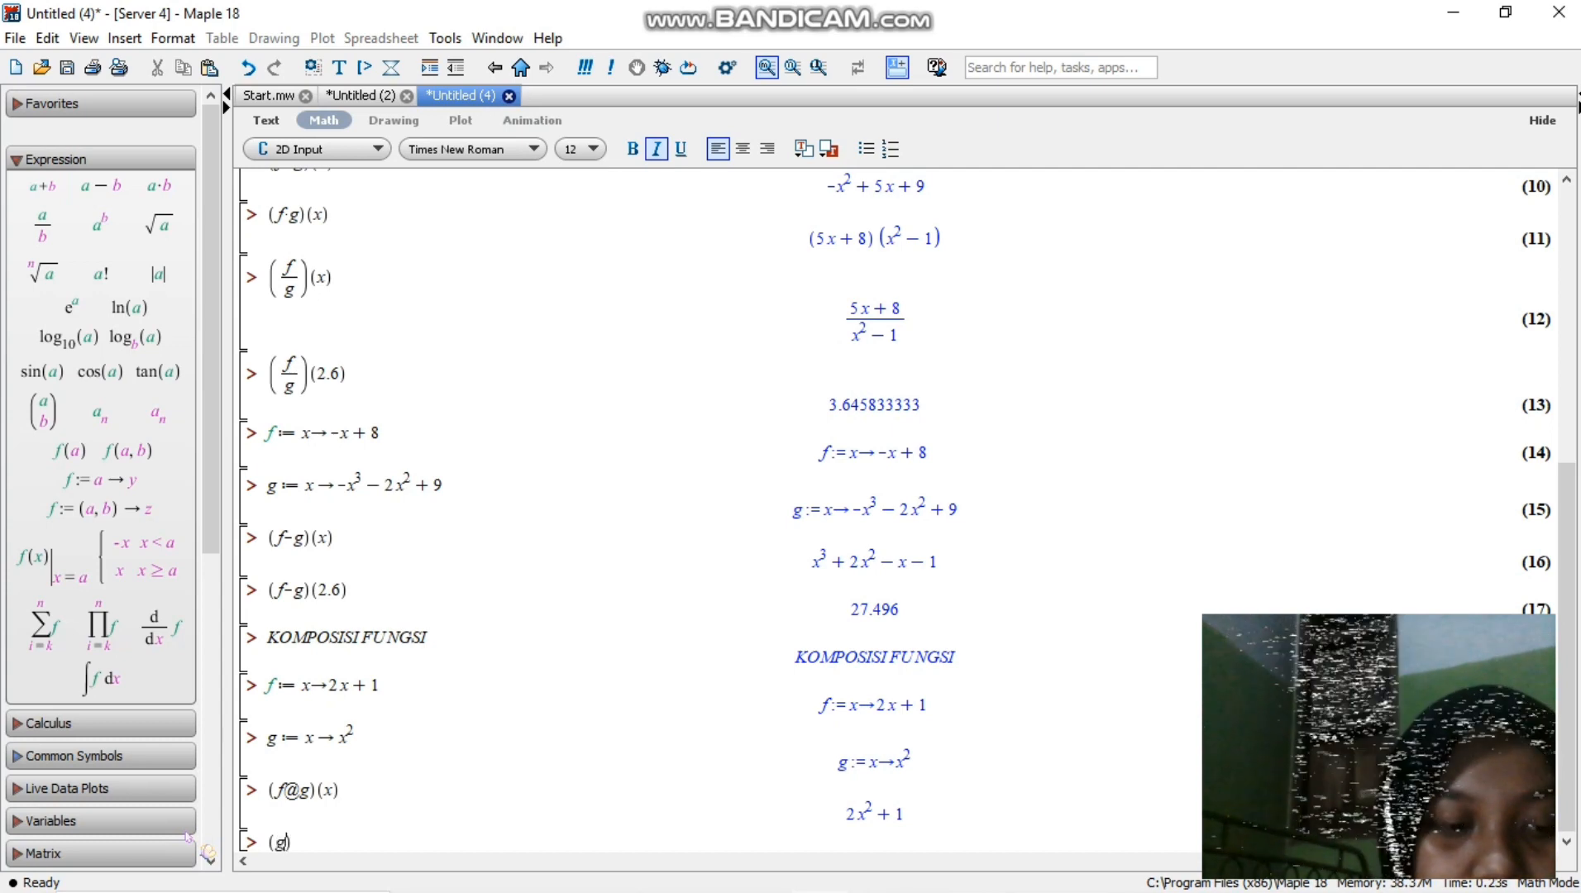
pyautogui.write('@f) ')
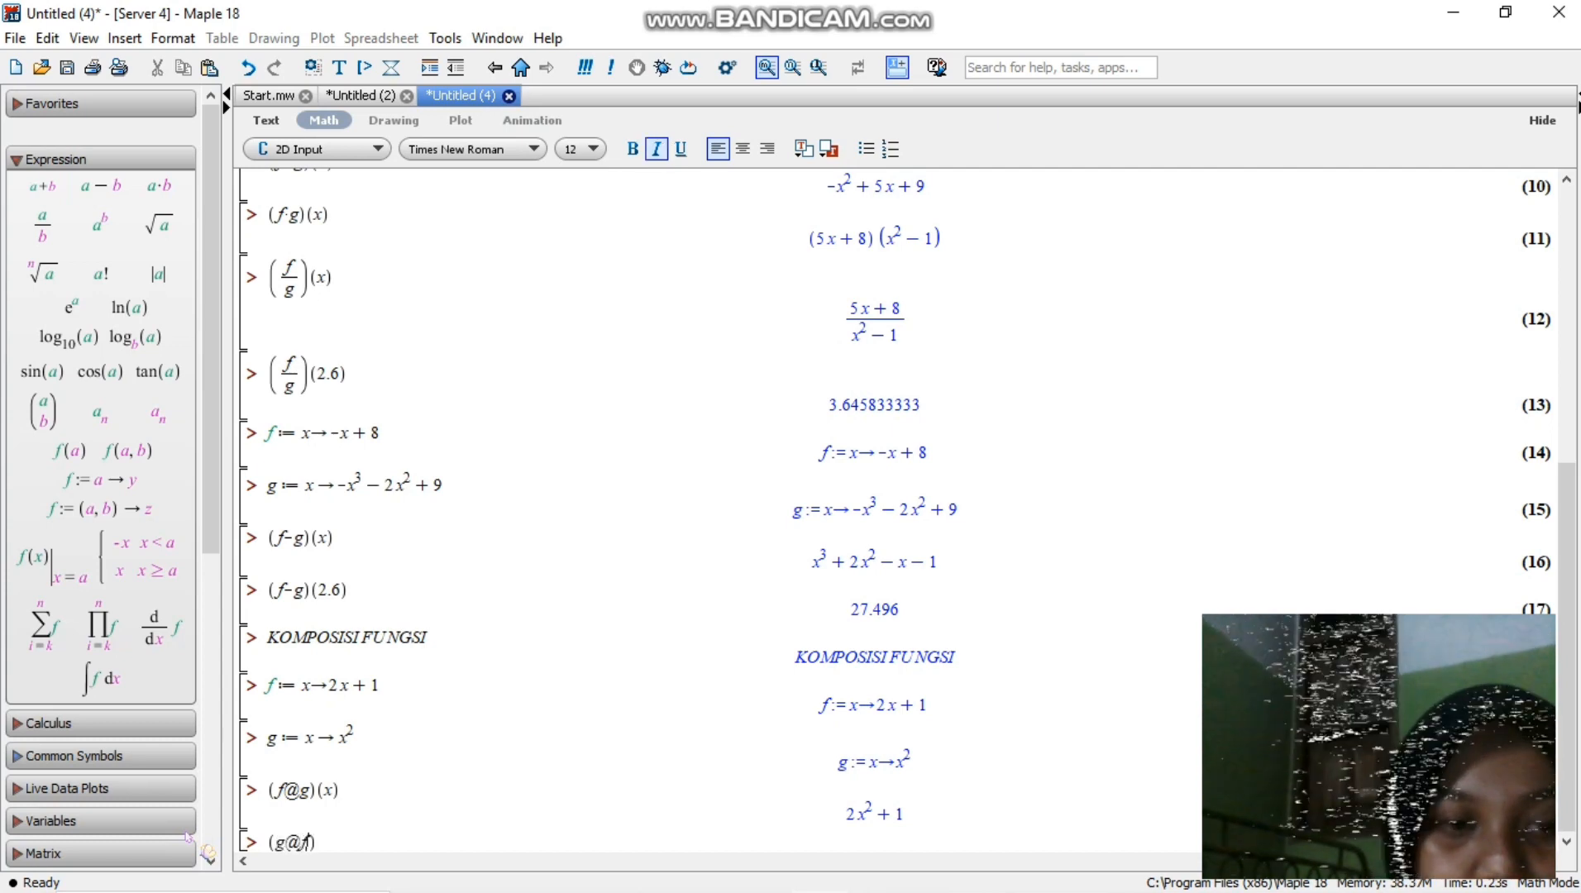
pyautogui.write('(x)')
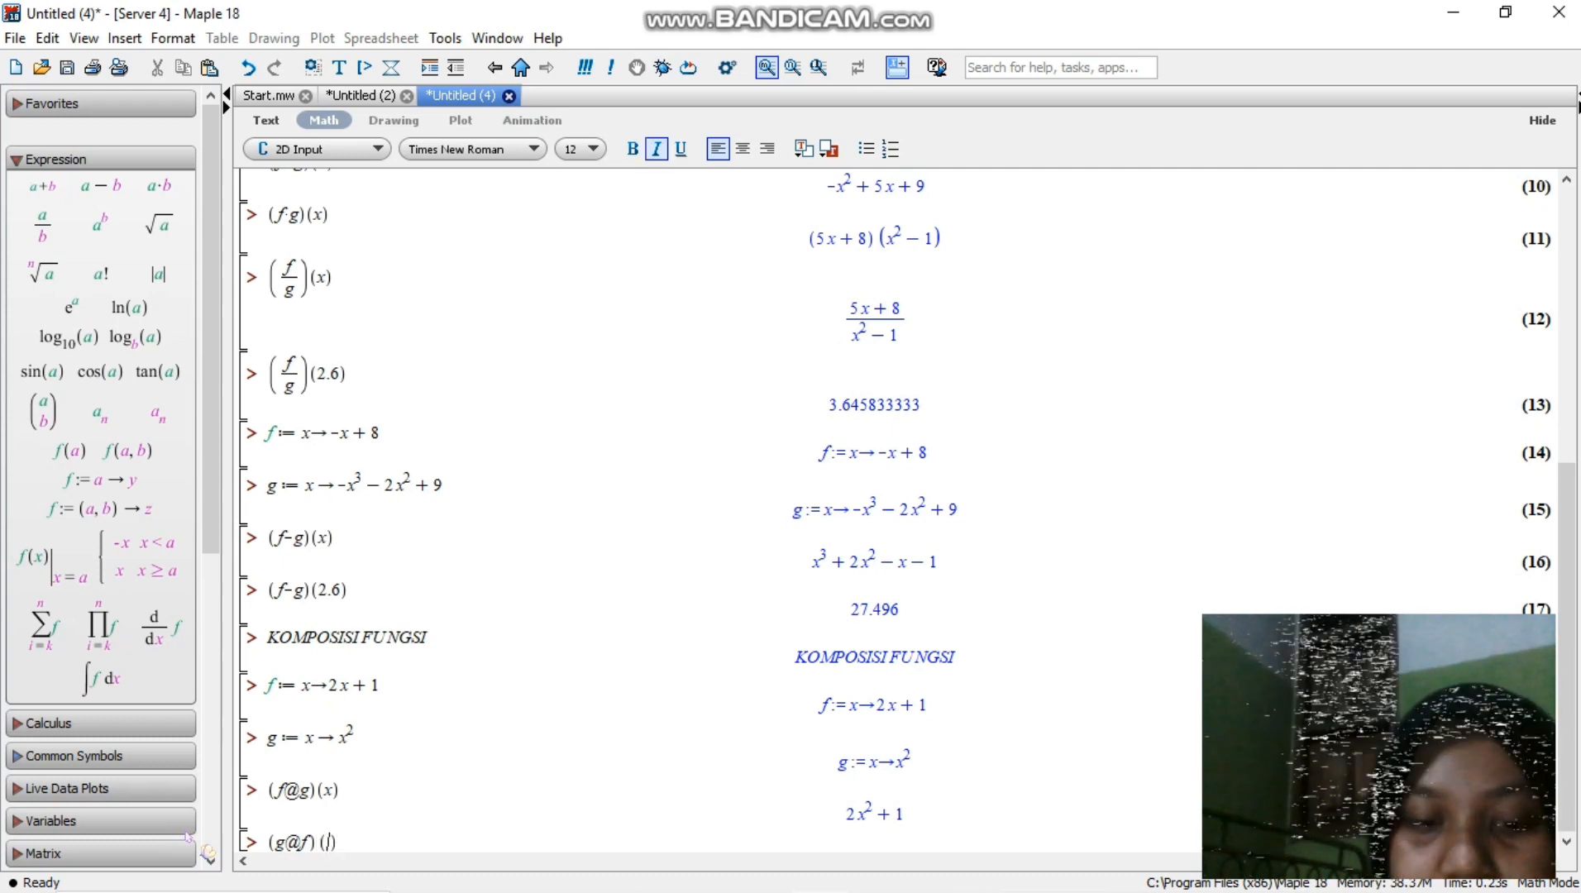
pyautogui.press('Return')
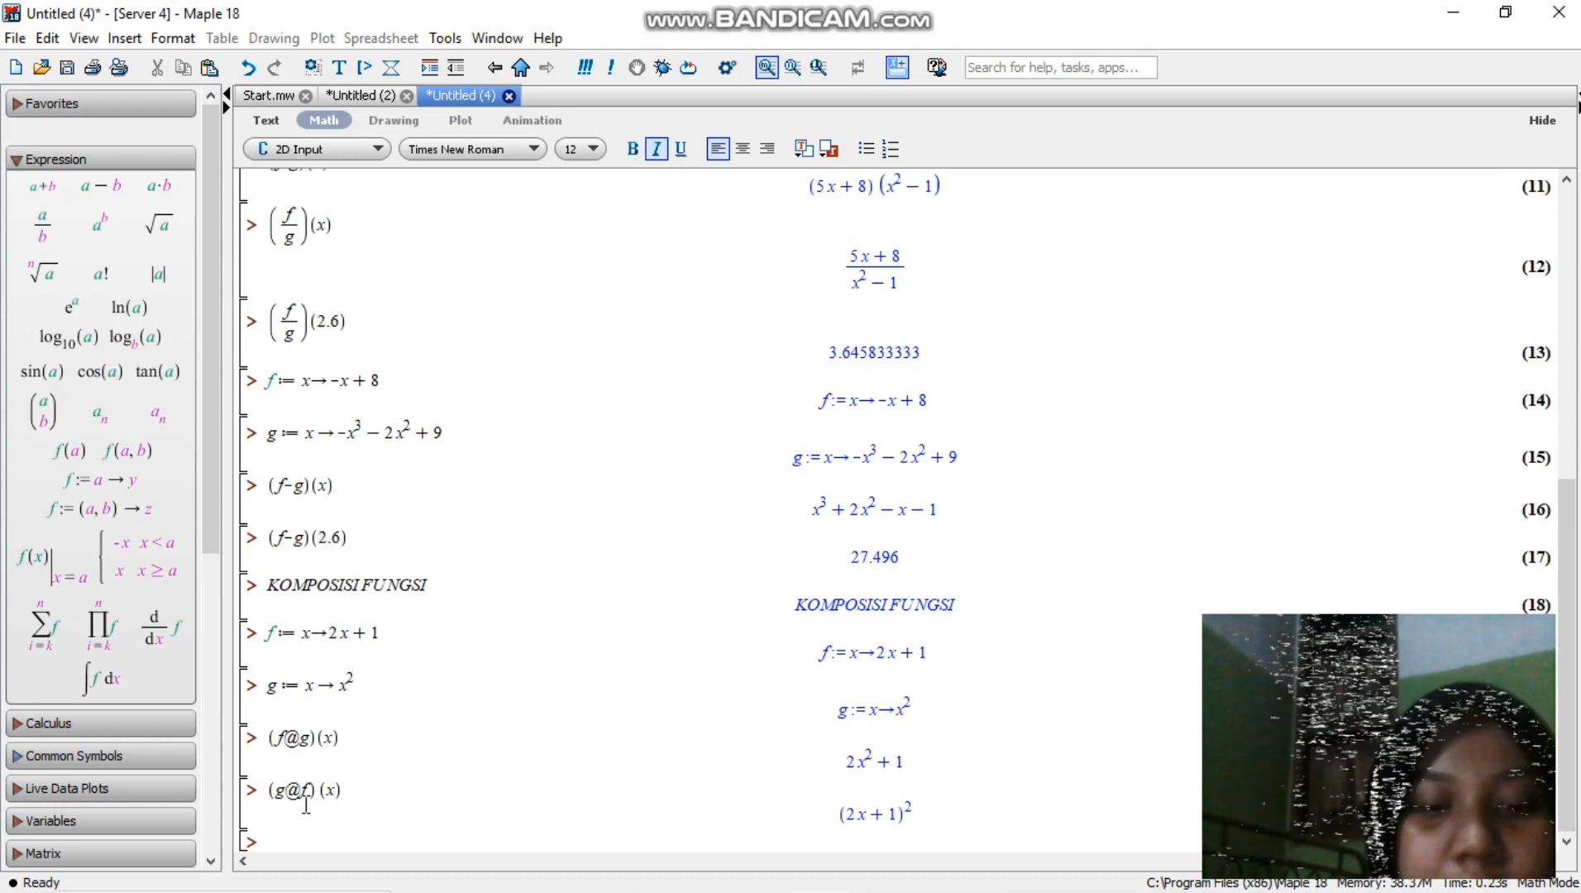
pyautogui.write('(f-g)(x)')
pyautogui.press('BackSpace')
pyautogui.press('BackSpace')
pyautogui.press('BackSpace')
pyautogui.press('BackSpace')
pyautogui.press('BackSpace')
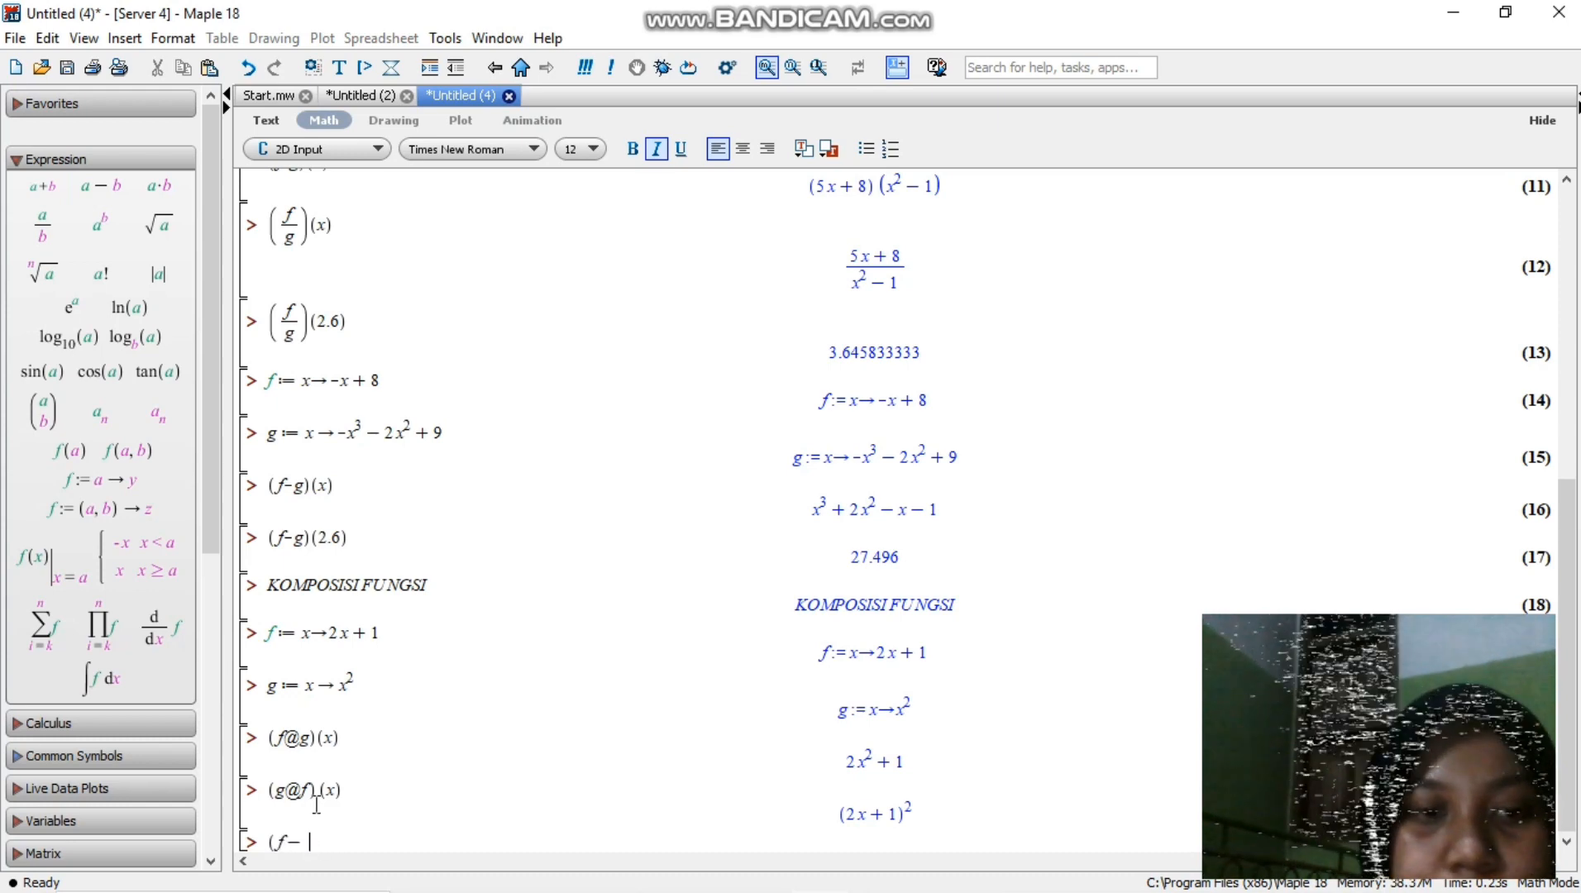
pyautogui.press('BackSpace')
pyautogui.press('BackSpace')
pyautogui.press('BackSpace')
# Step: Copy the expression (g@f)(x) to the empty input line, replace x with 2 and evaluate (g@f)(2)
pyautogui.moveTo(399, 790); pyautogui.dragTo(279, 793)
pyautogui.hotkey('ctrl', 'c')
pyautogui.click(285, 823)
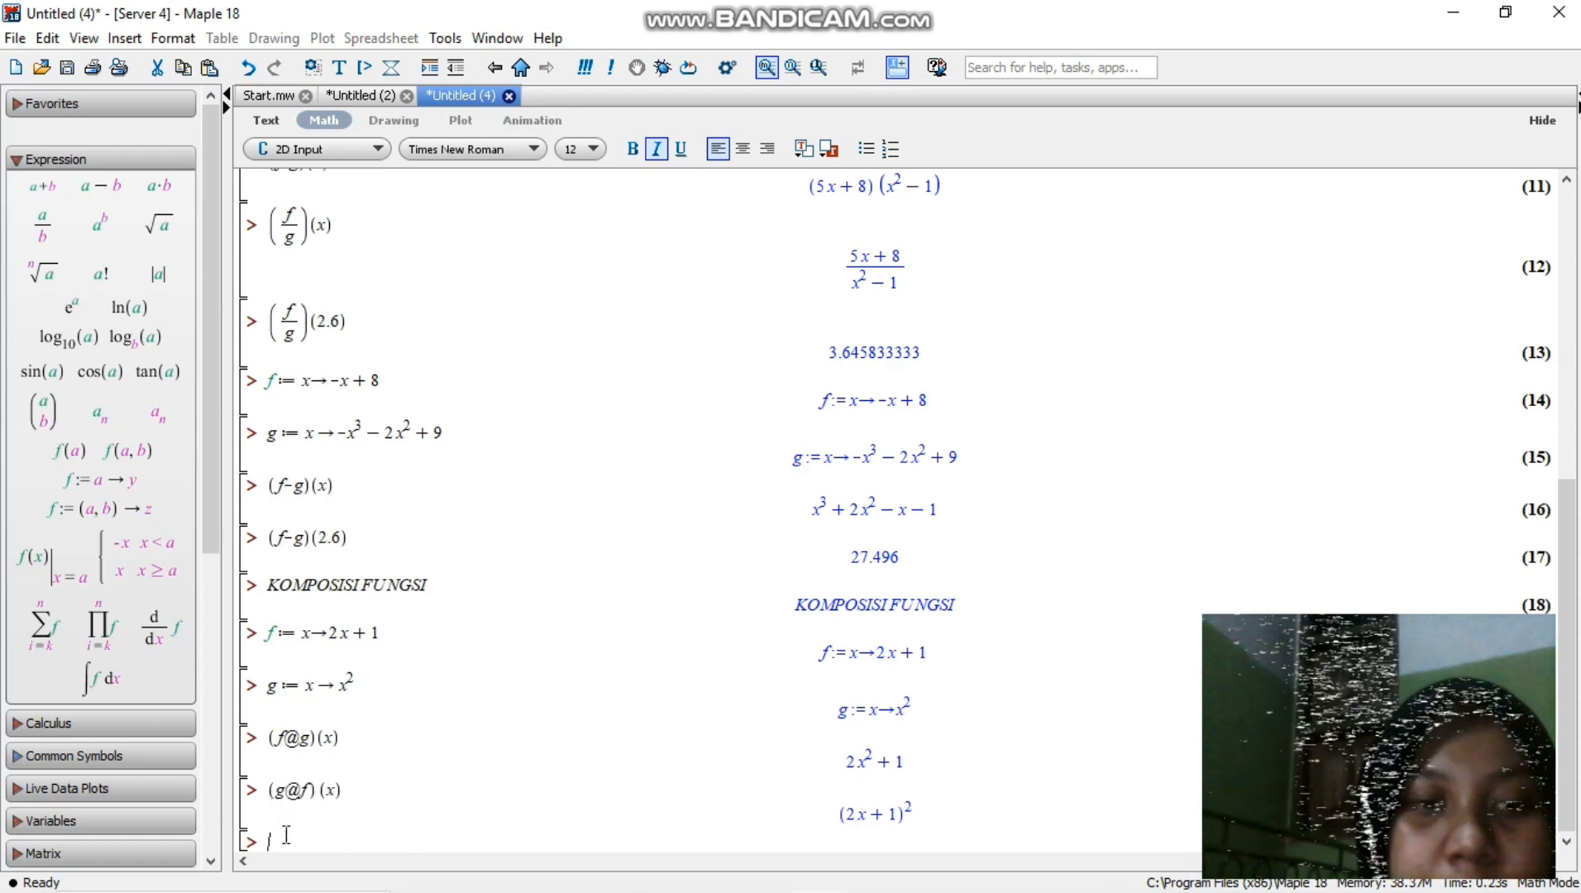
pyautogui.hotkey('ctrl', 'v')
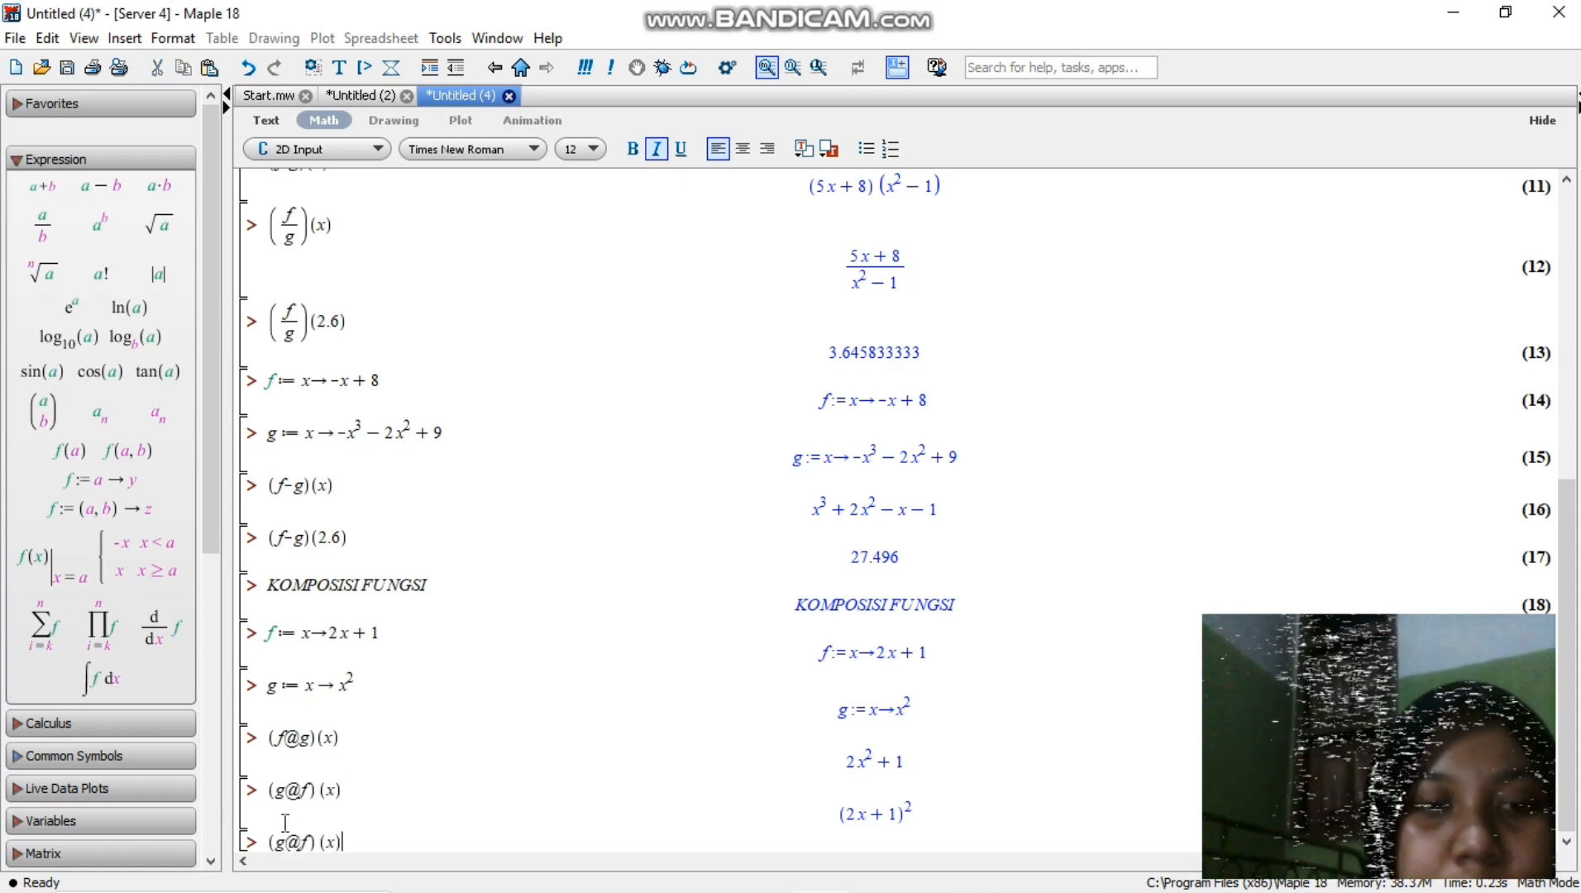
pyautogui.click(335, 843)
pyautogui.press('BackSpace')
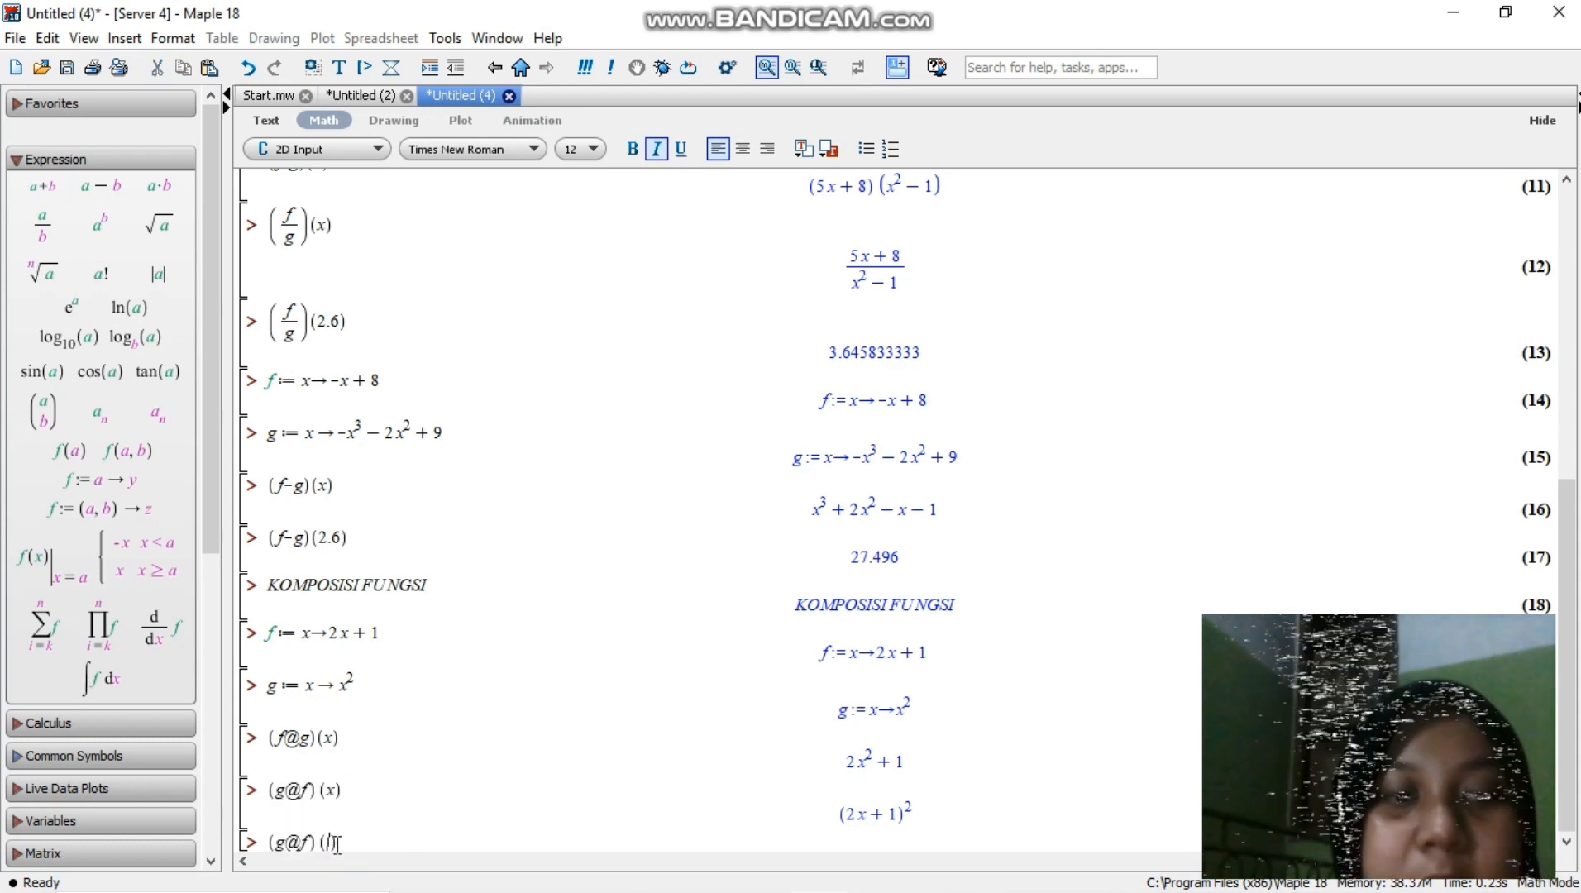
pyautogui.write('2')
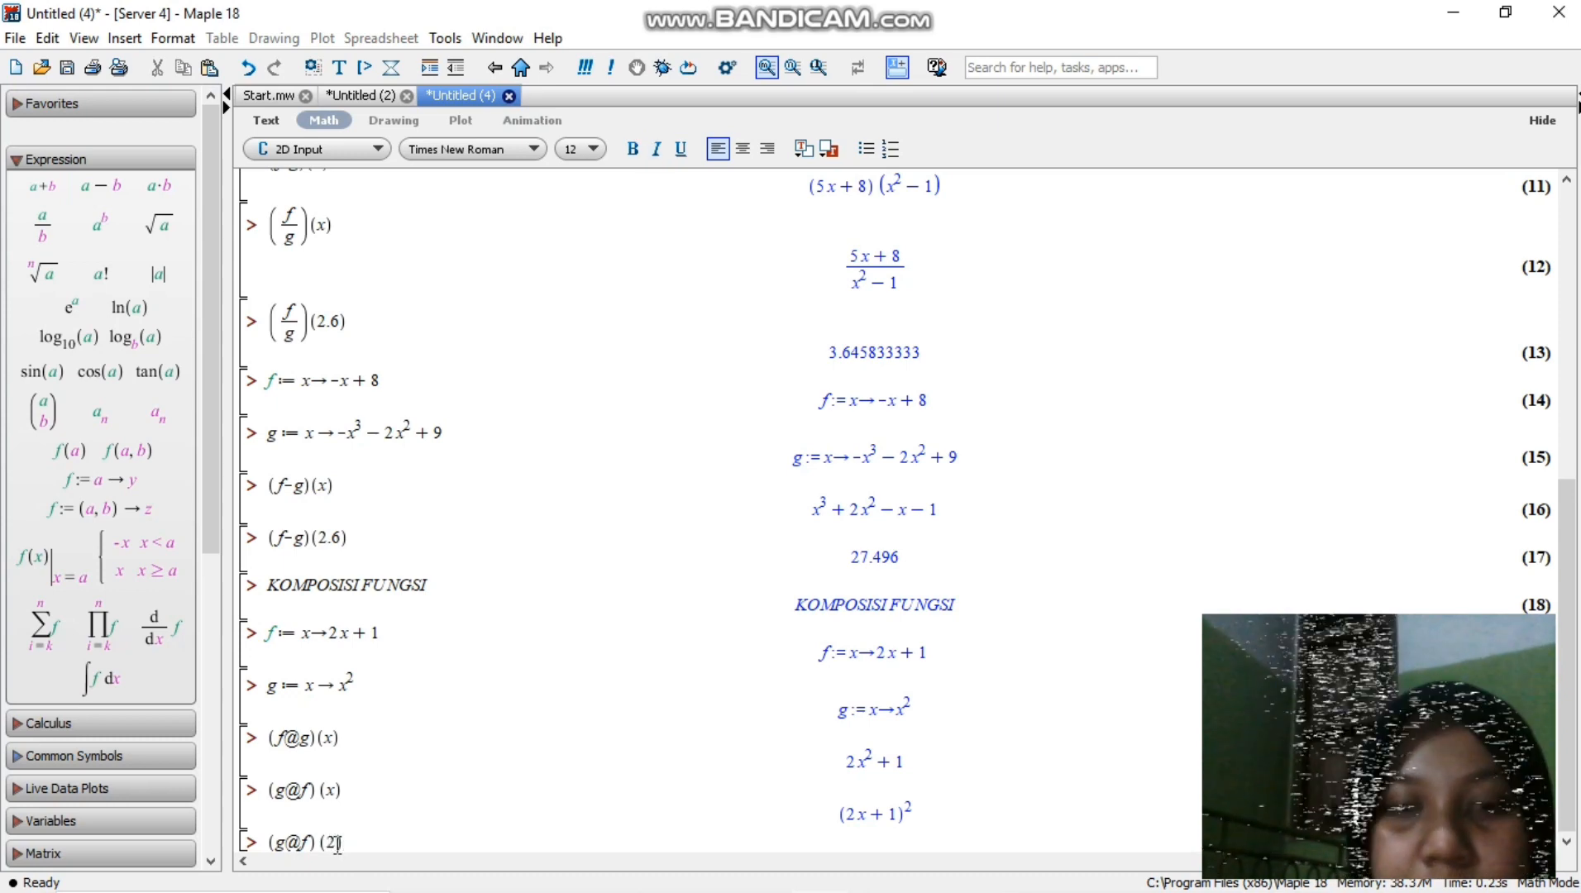
pyautogui.press('Return')
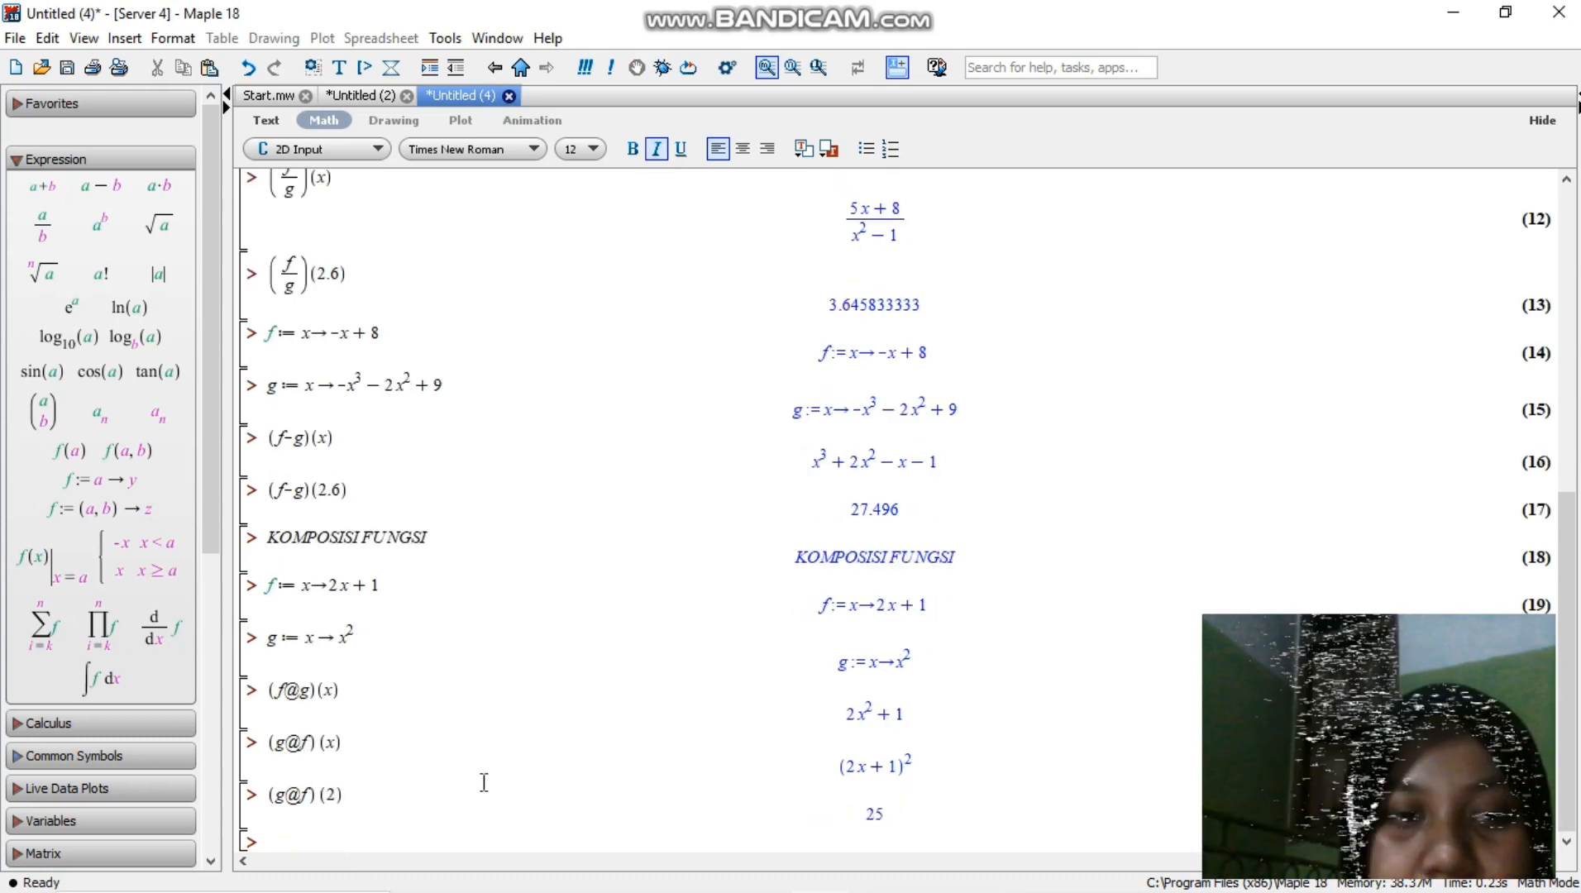
# Step: Copy the definition f := x → 2x + 1 to the empty input line and evaluate it again
pyautogui.write('f')
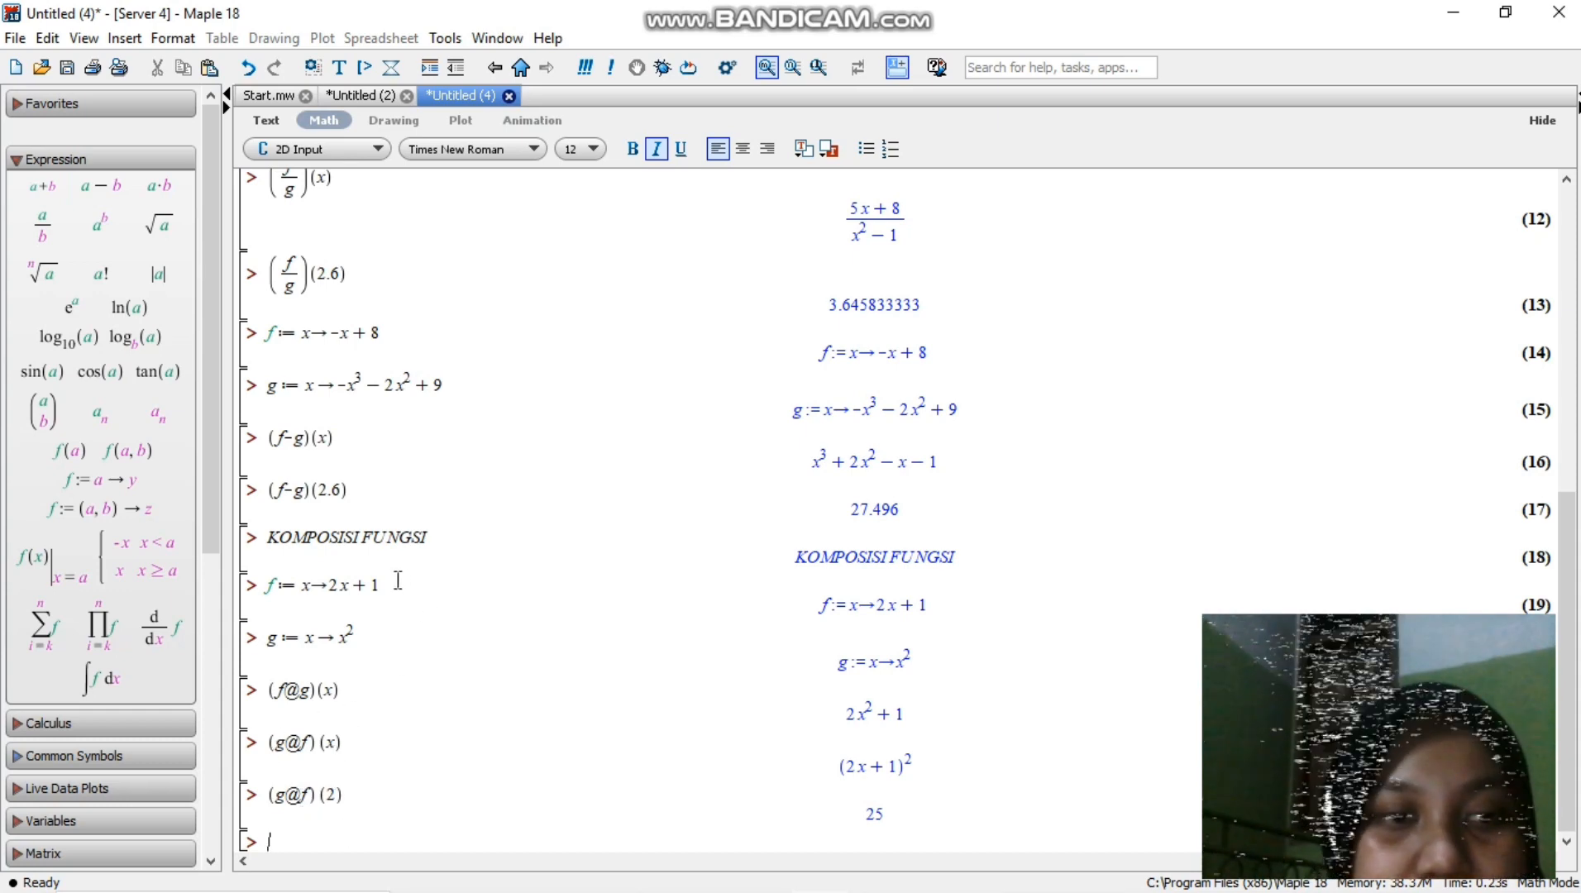
pyautogui.moveTo(398, 580); pyautogui.dragTo(254, 592)
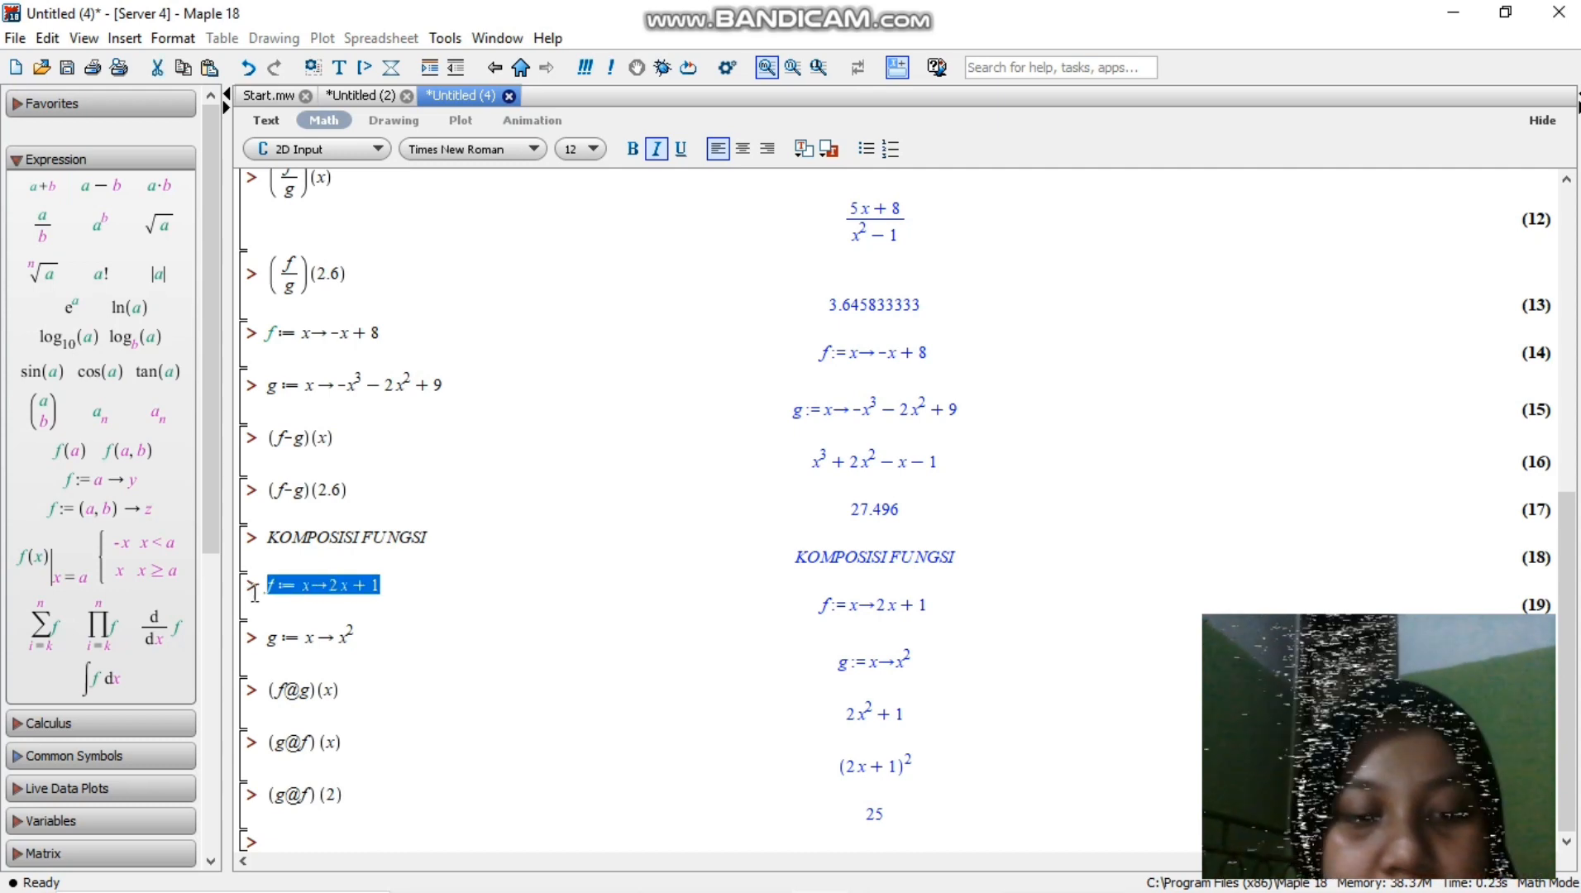
pyautogui.click(306, 837)
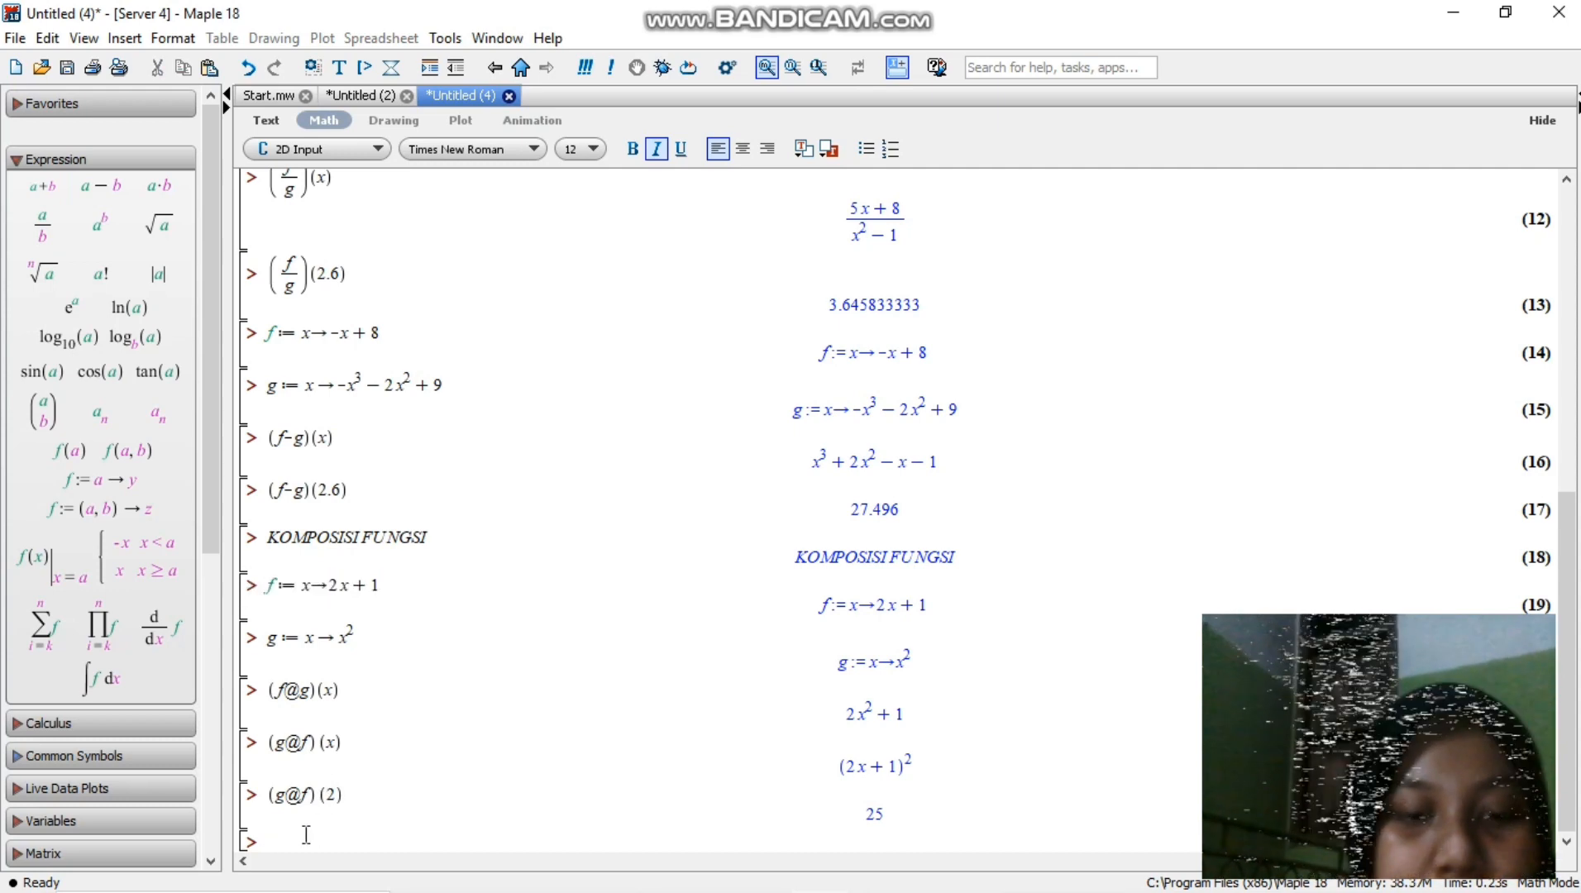
pyautogui.hotkey('ctrl', 'v')
pyautogui.press('Return')
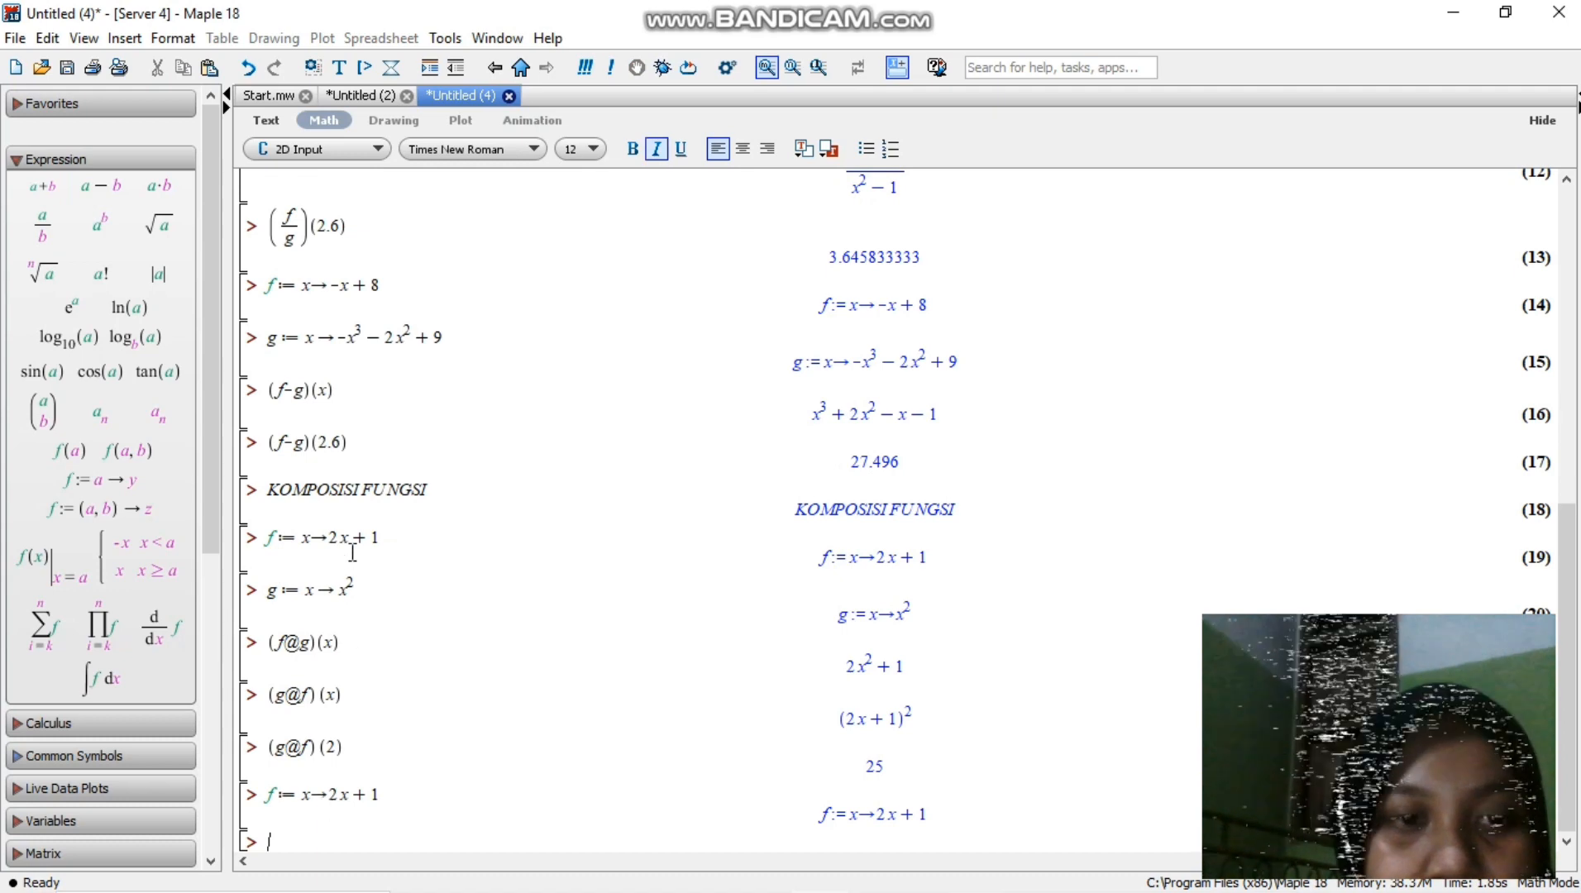
# Step: Copy the definition g := x → x^2 to the empty input line and evaluate it again
pyautogui.click(357, 589)
pyautogui.tripleClick(272, 600)
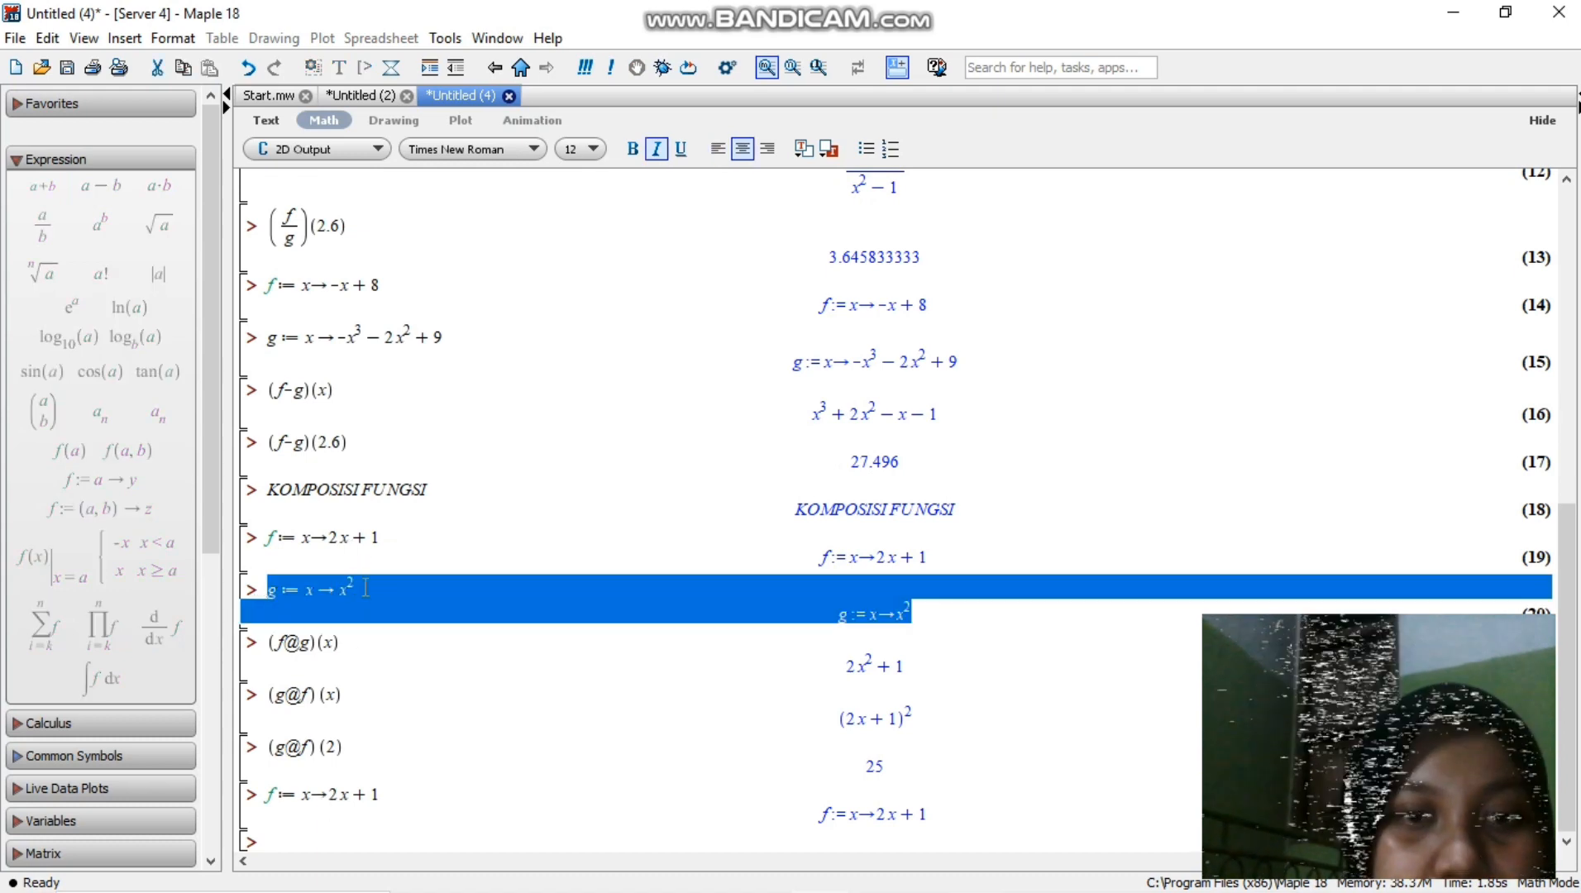
pyautogui.moveTo(368, 589); pyautogui.dragTo(272, 595)
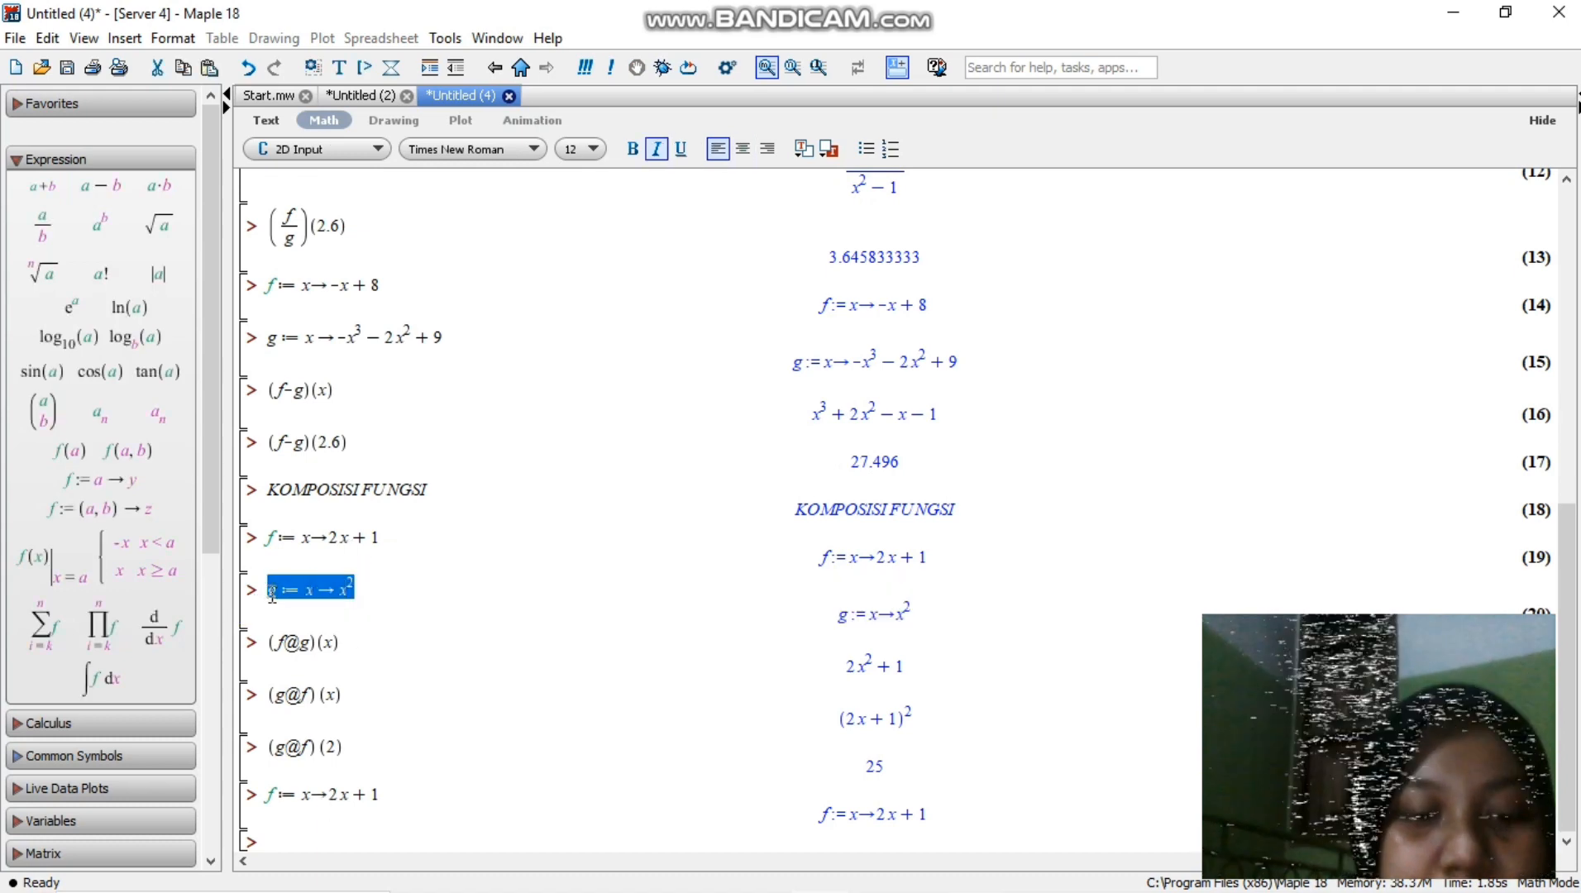
pyautogui.hotkey('ctrl', 'c')
pyautogui.click(300, 839)
pyautogui.hotkey('ctrl', 'v')
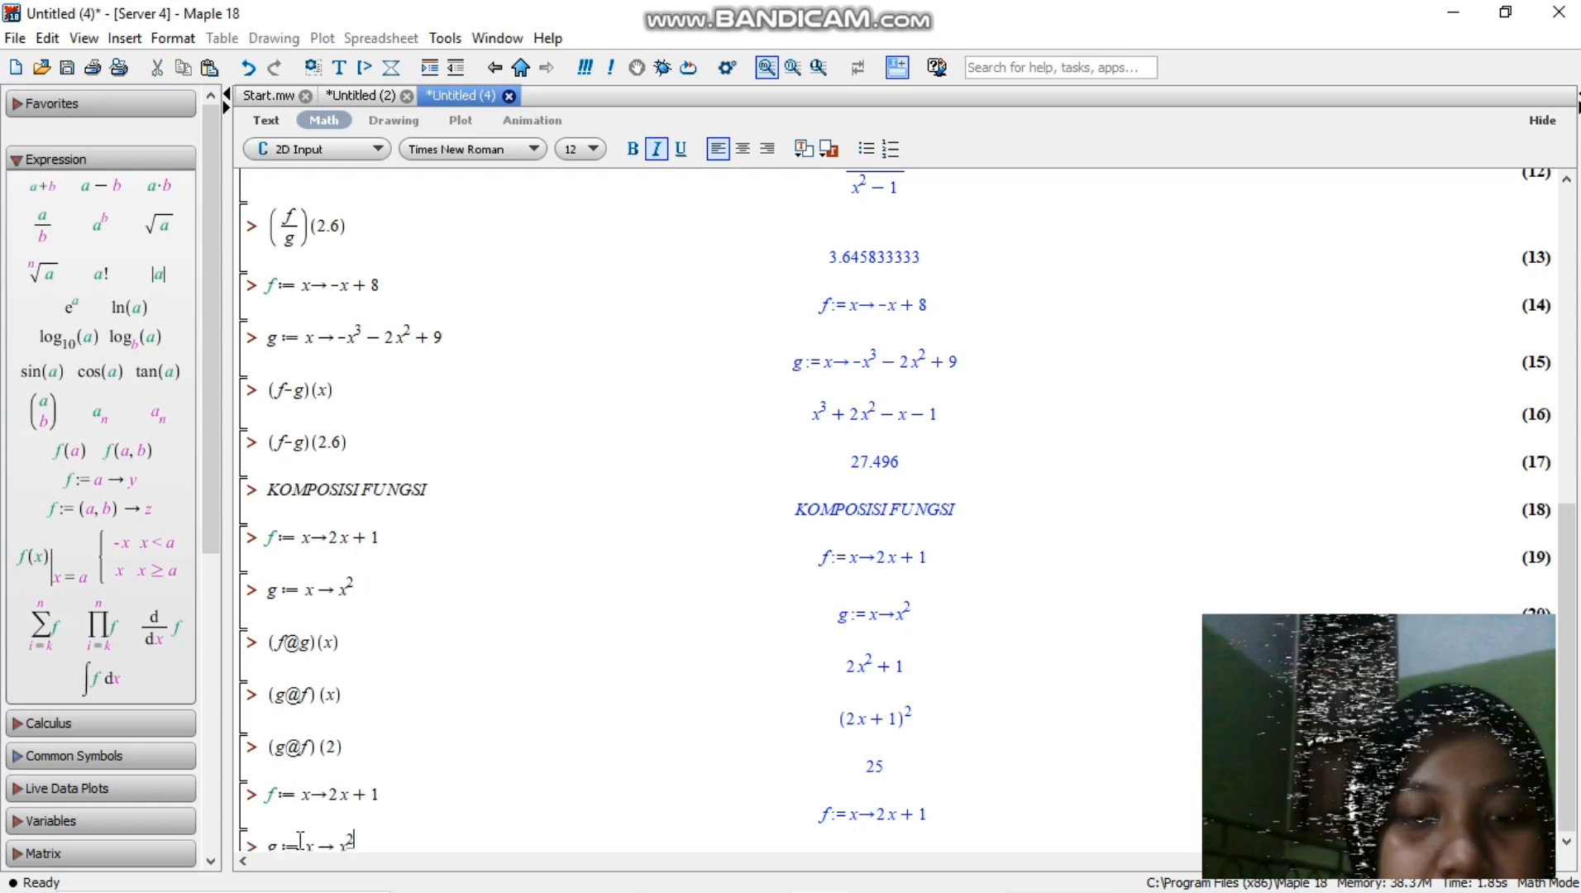
pyautogui.press('Return')
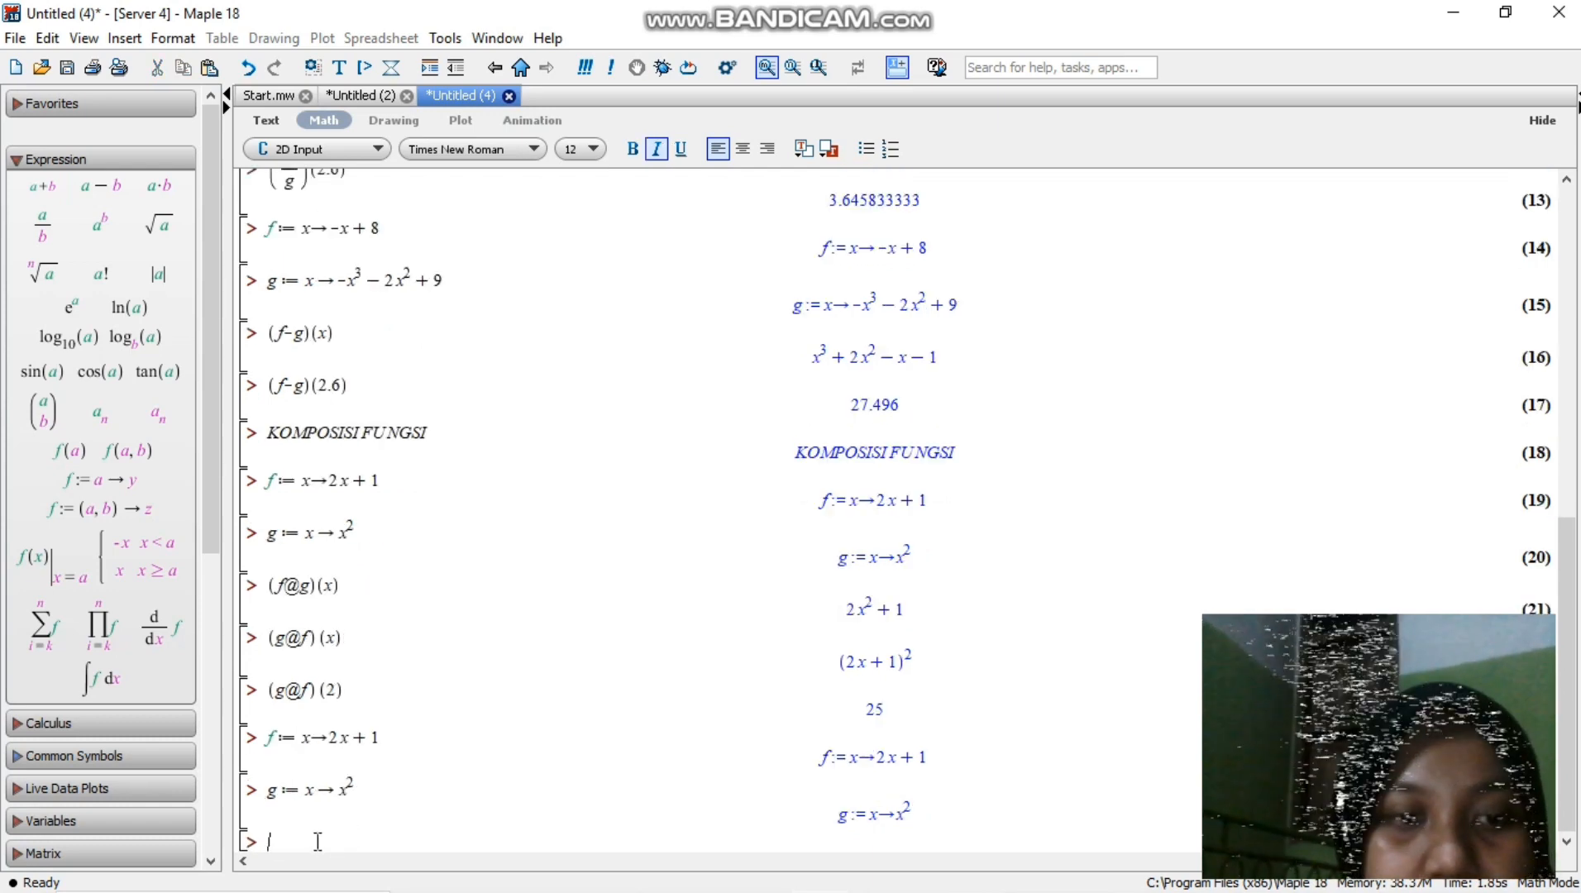
# Step: Define a third function h := x → 2x on the empty input line and evaluate it
pyautogui.write('h')
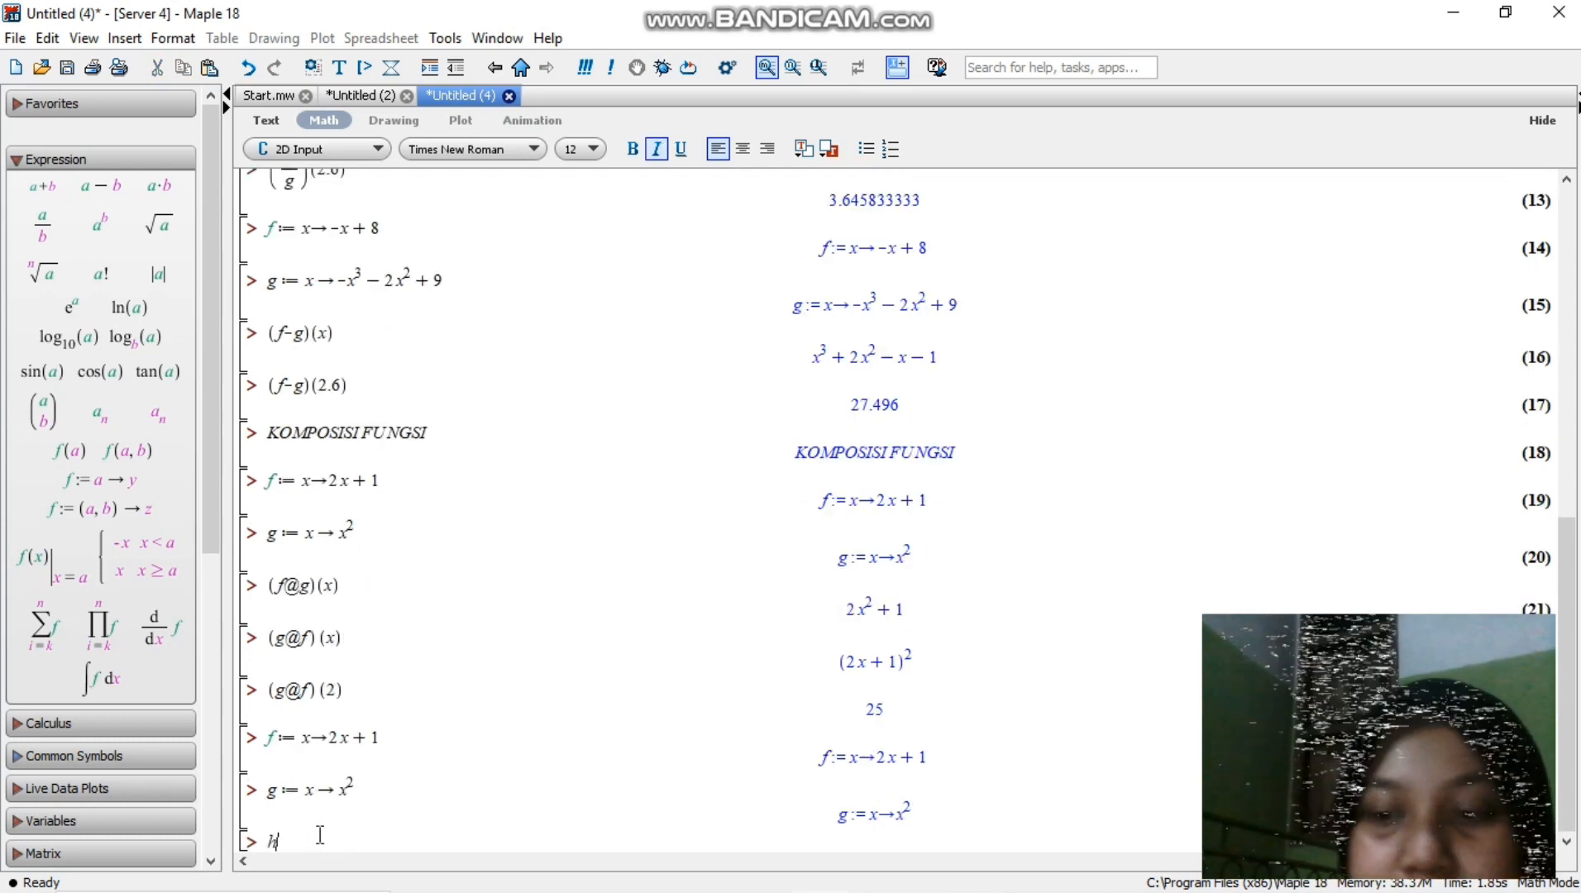
pyautogui.write(':=')
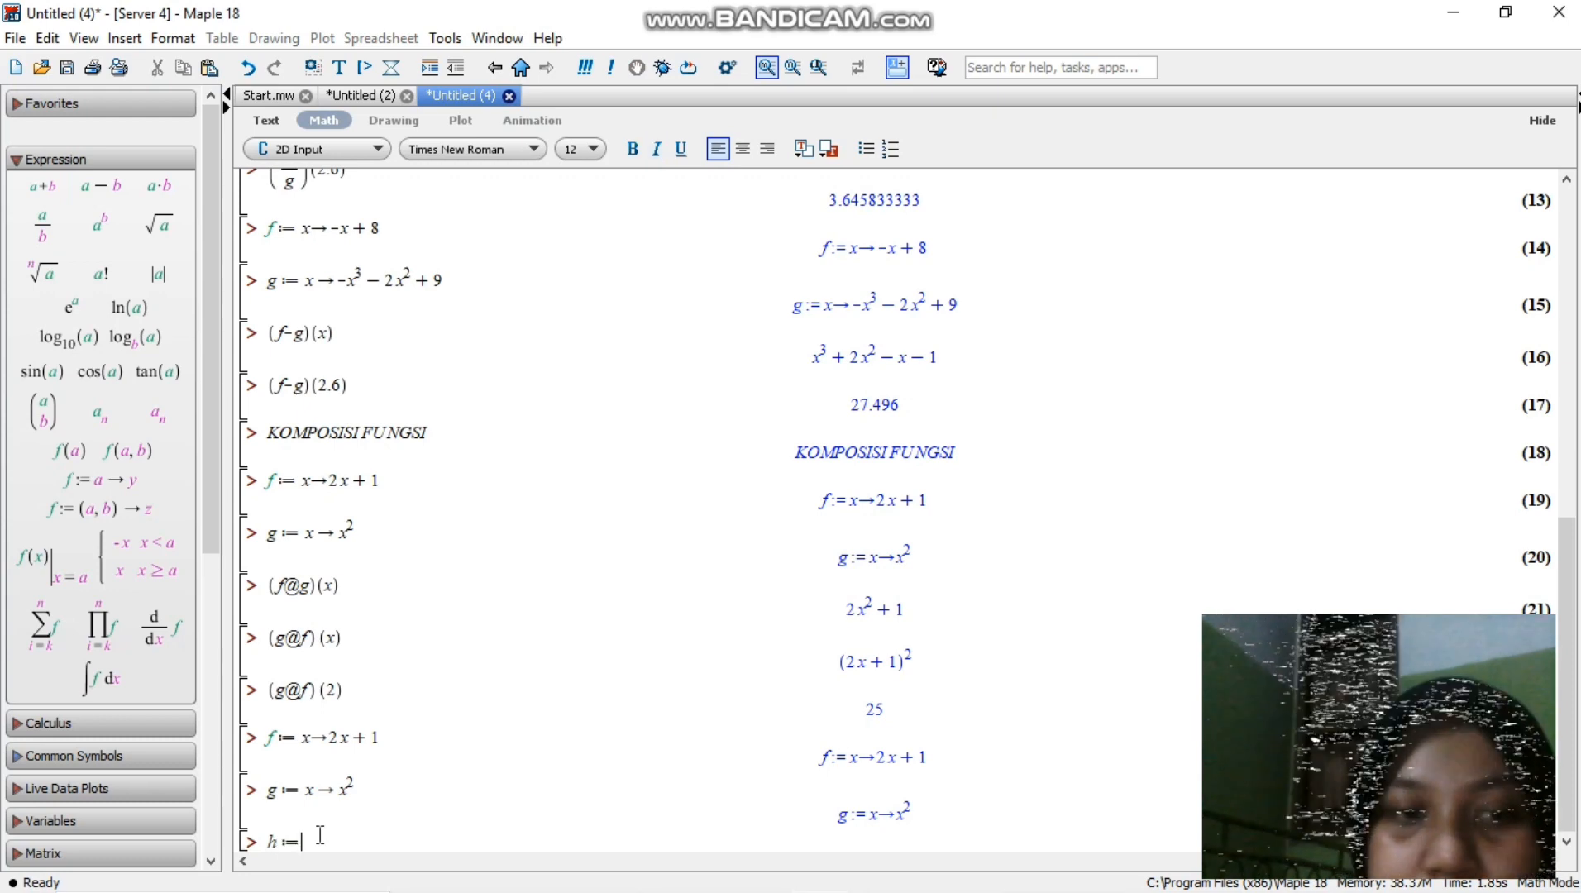
pyautogui.write('x->')
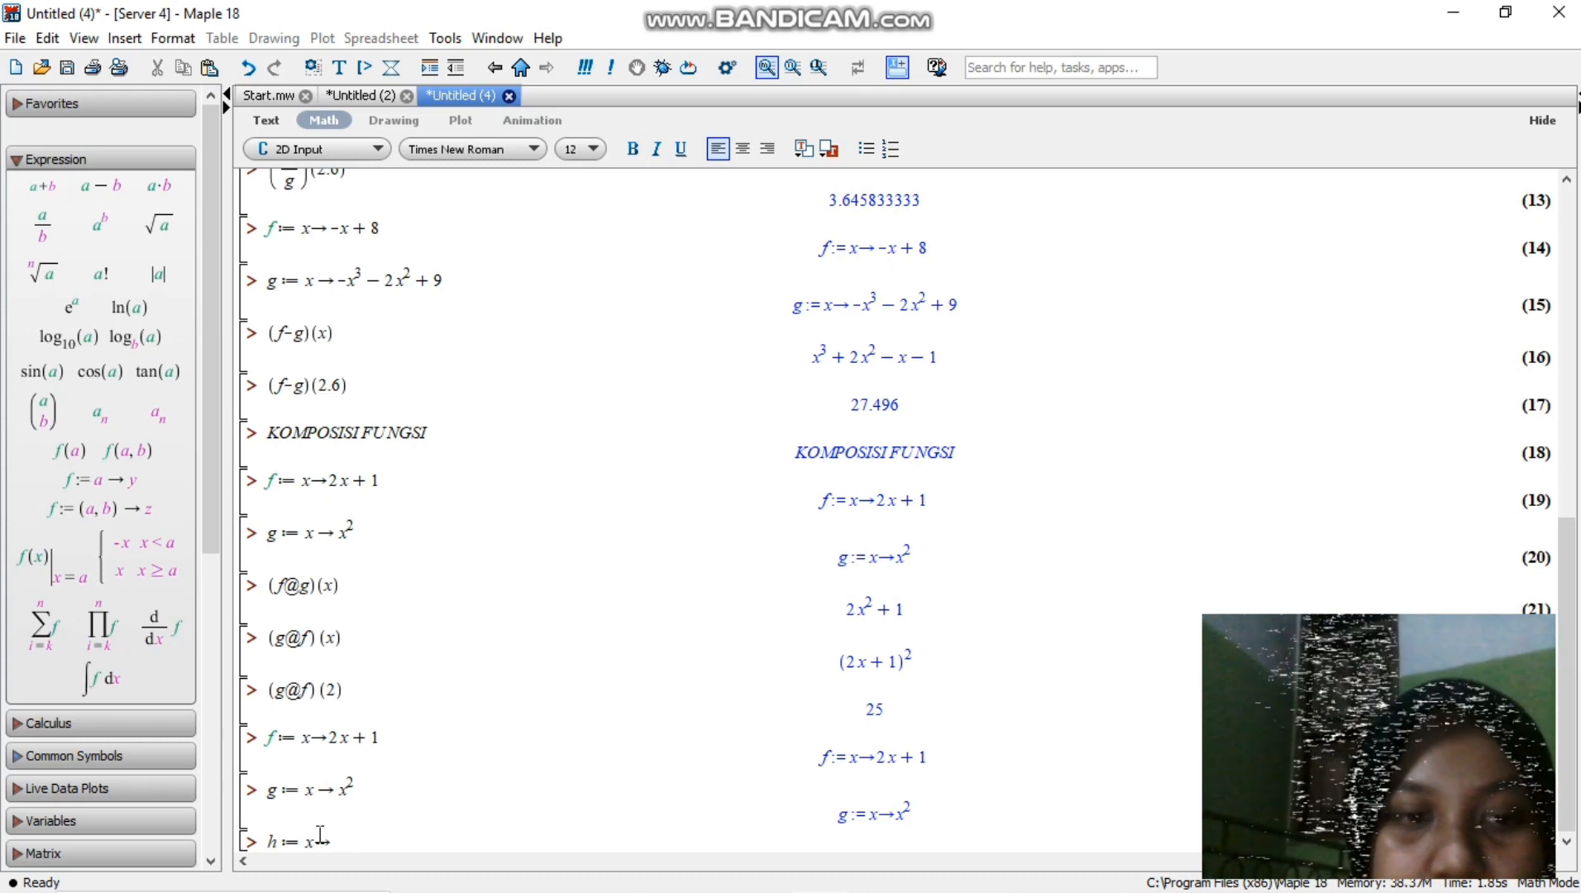
pyautogui.write('2x')
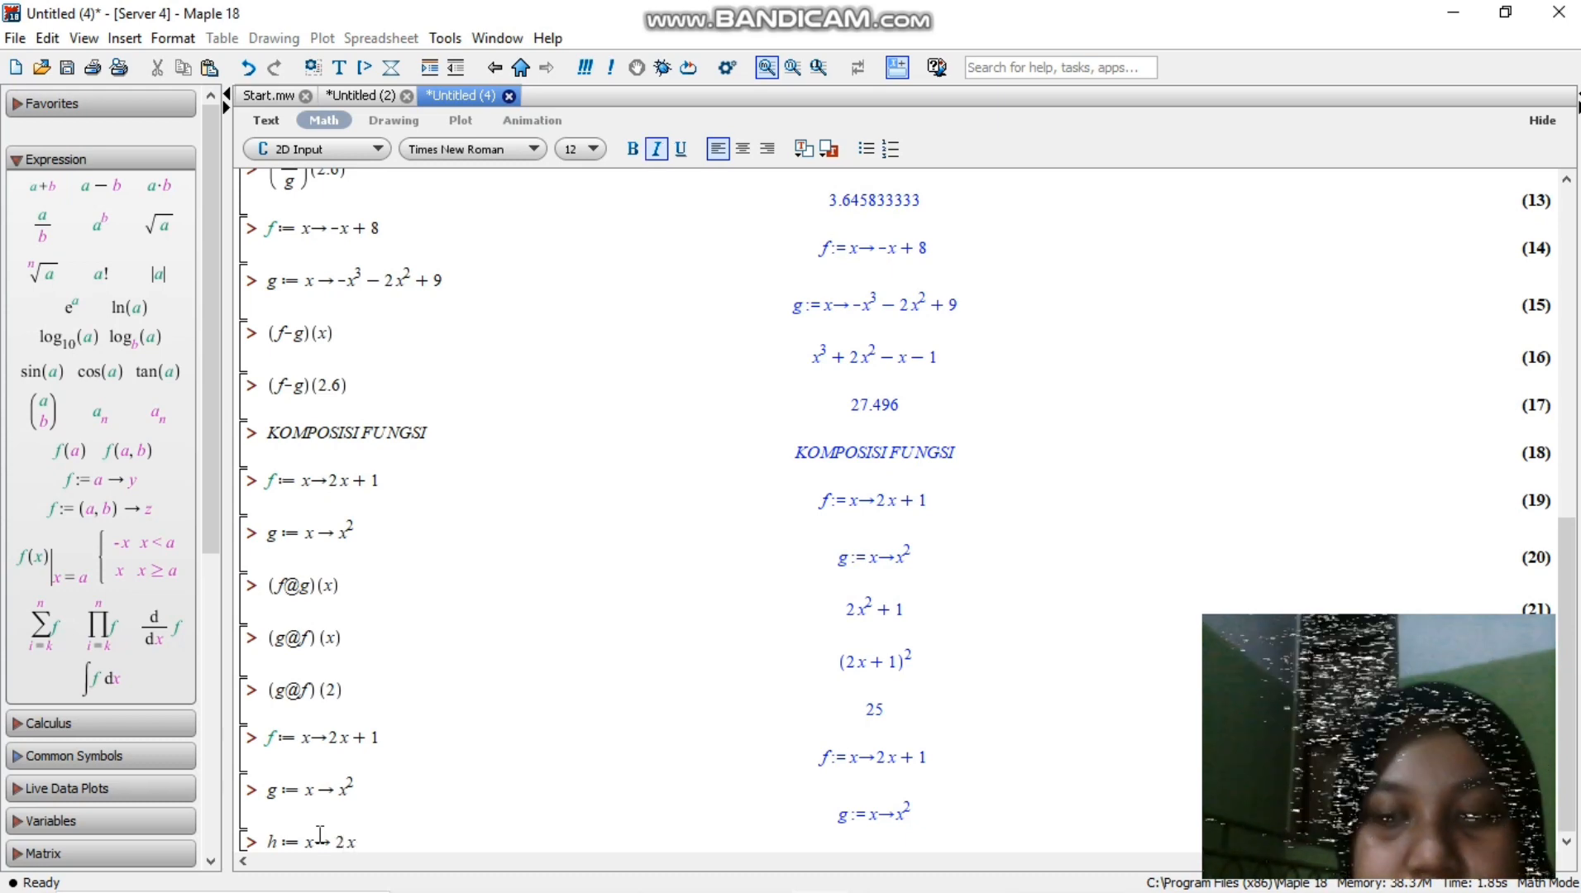
pyautogui.press('Return')
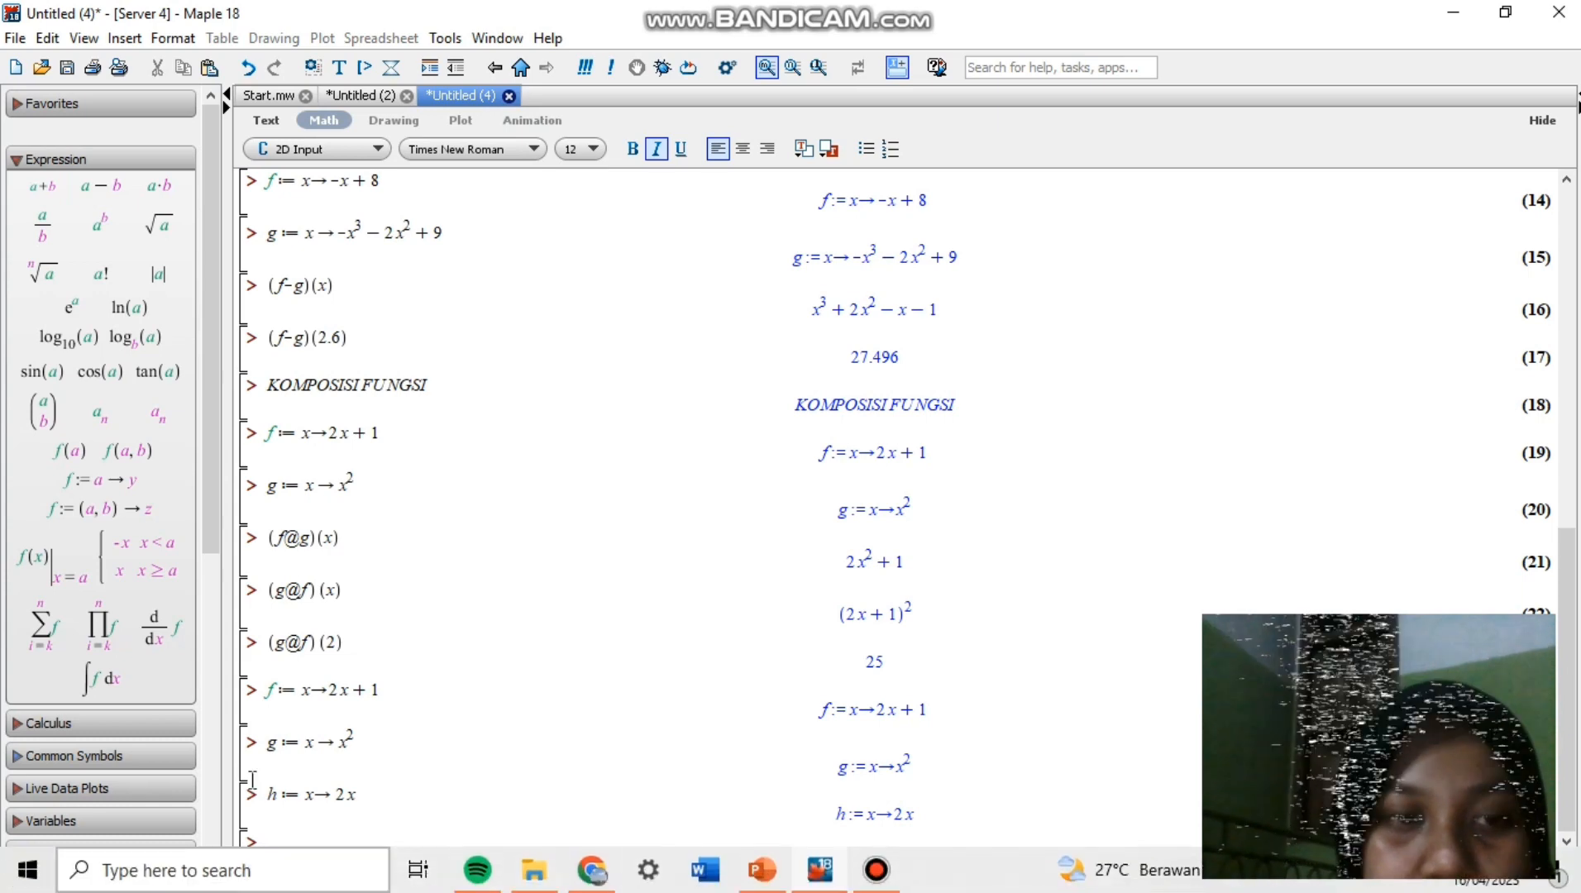
# Step: Copy (f@g)(x) to the empty input line, extend it to (f@g@h)(x) and evaluate the triple composition
pyautogui.moveTo(351, 537); pyautogui.dragTo(282, 538)
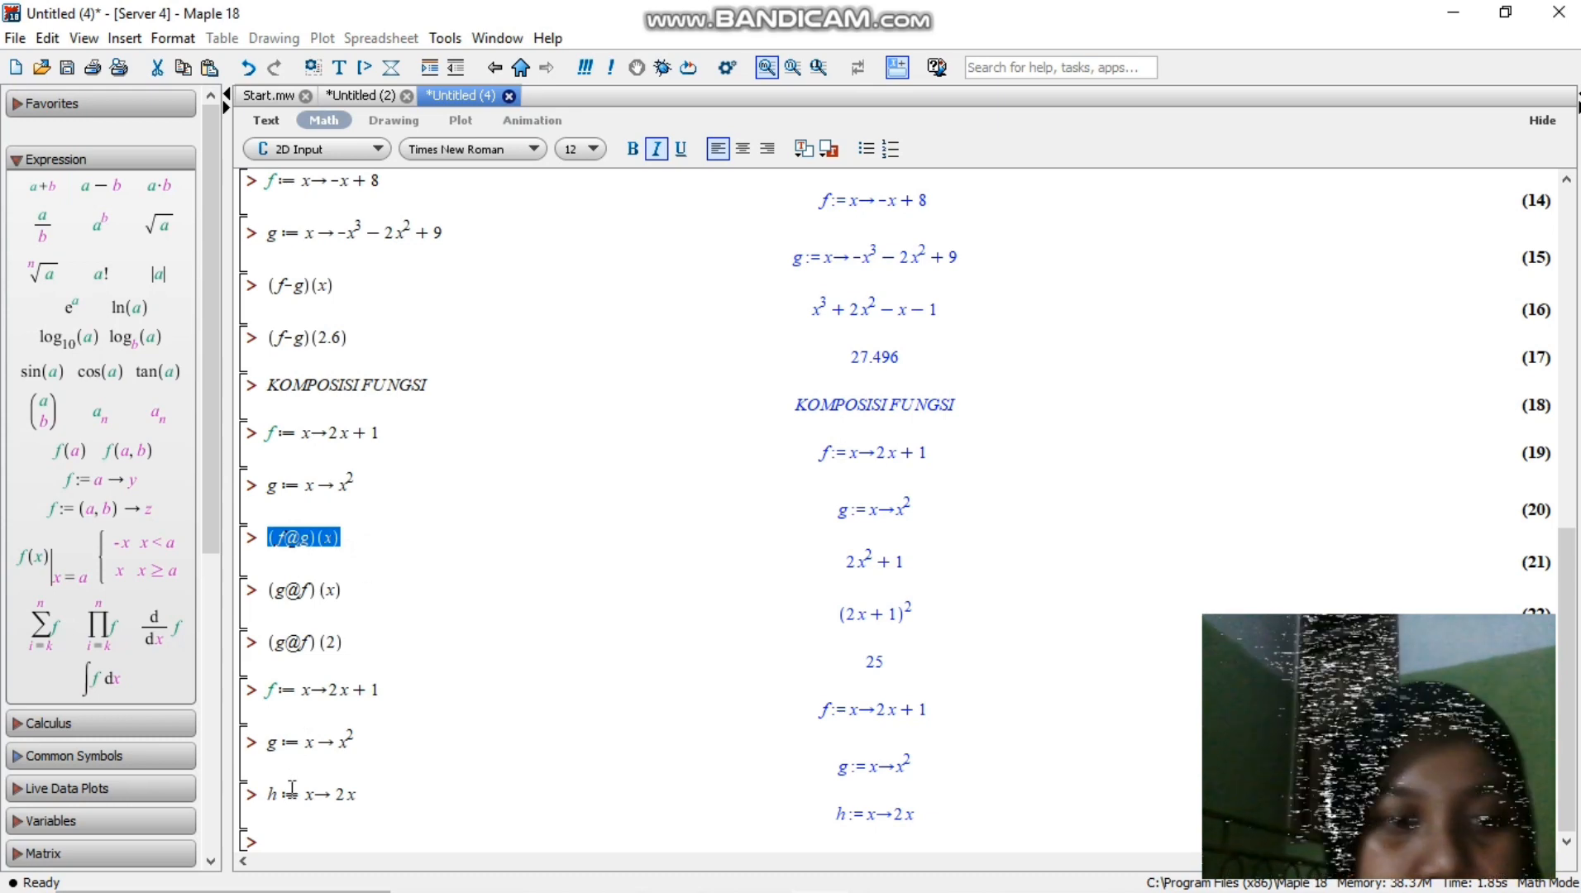
pyautogui.click(287, 846)
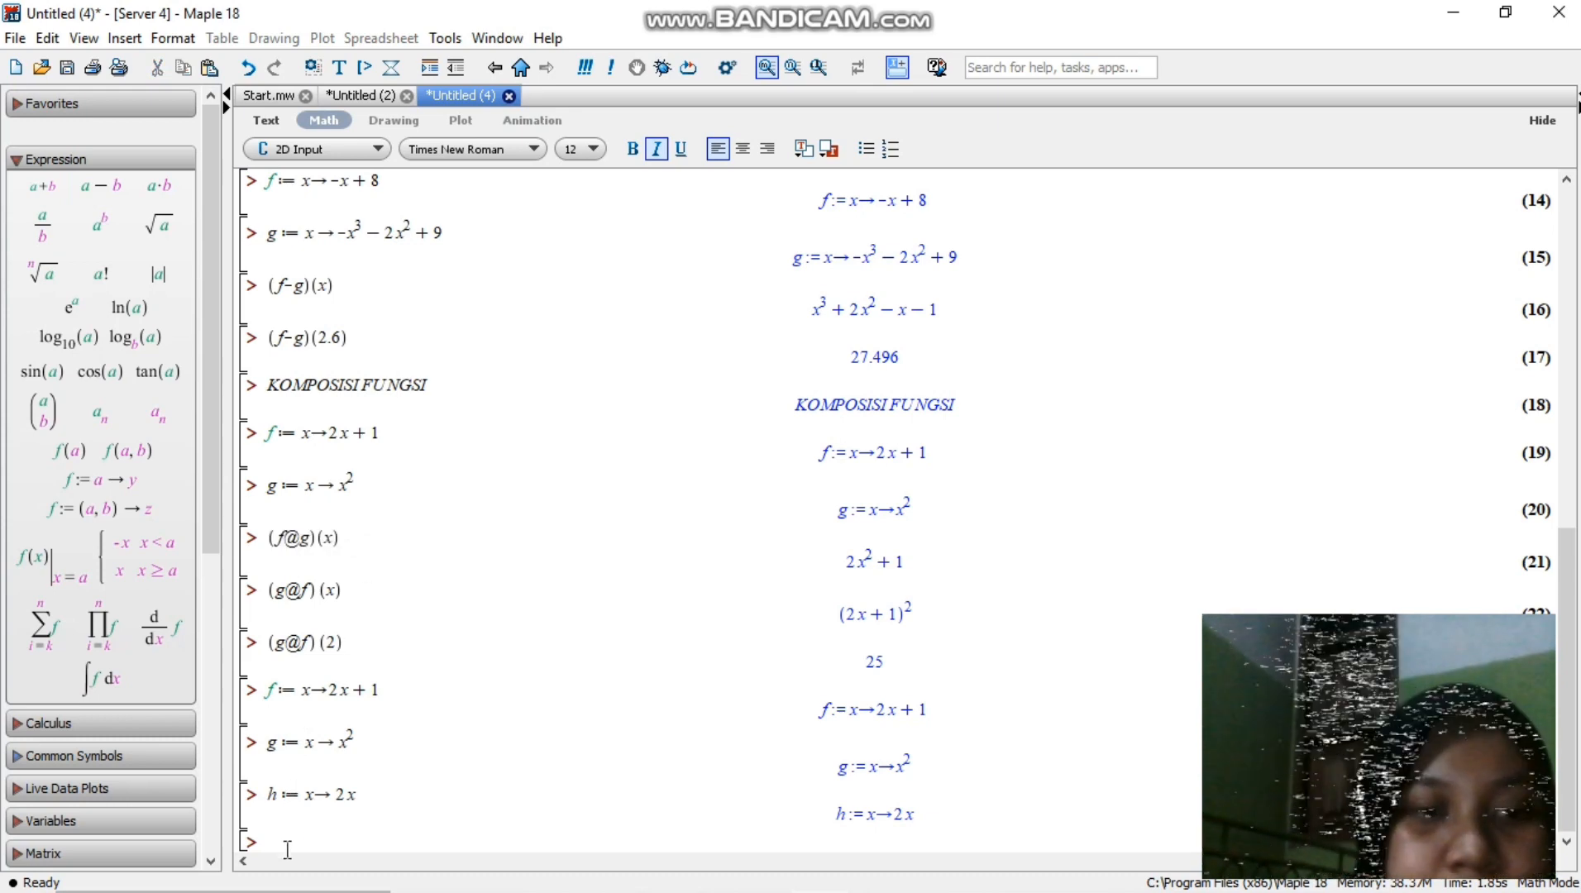
pyautogui.hotkey('ctrl', 'v')
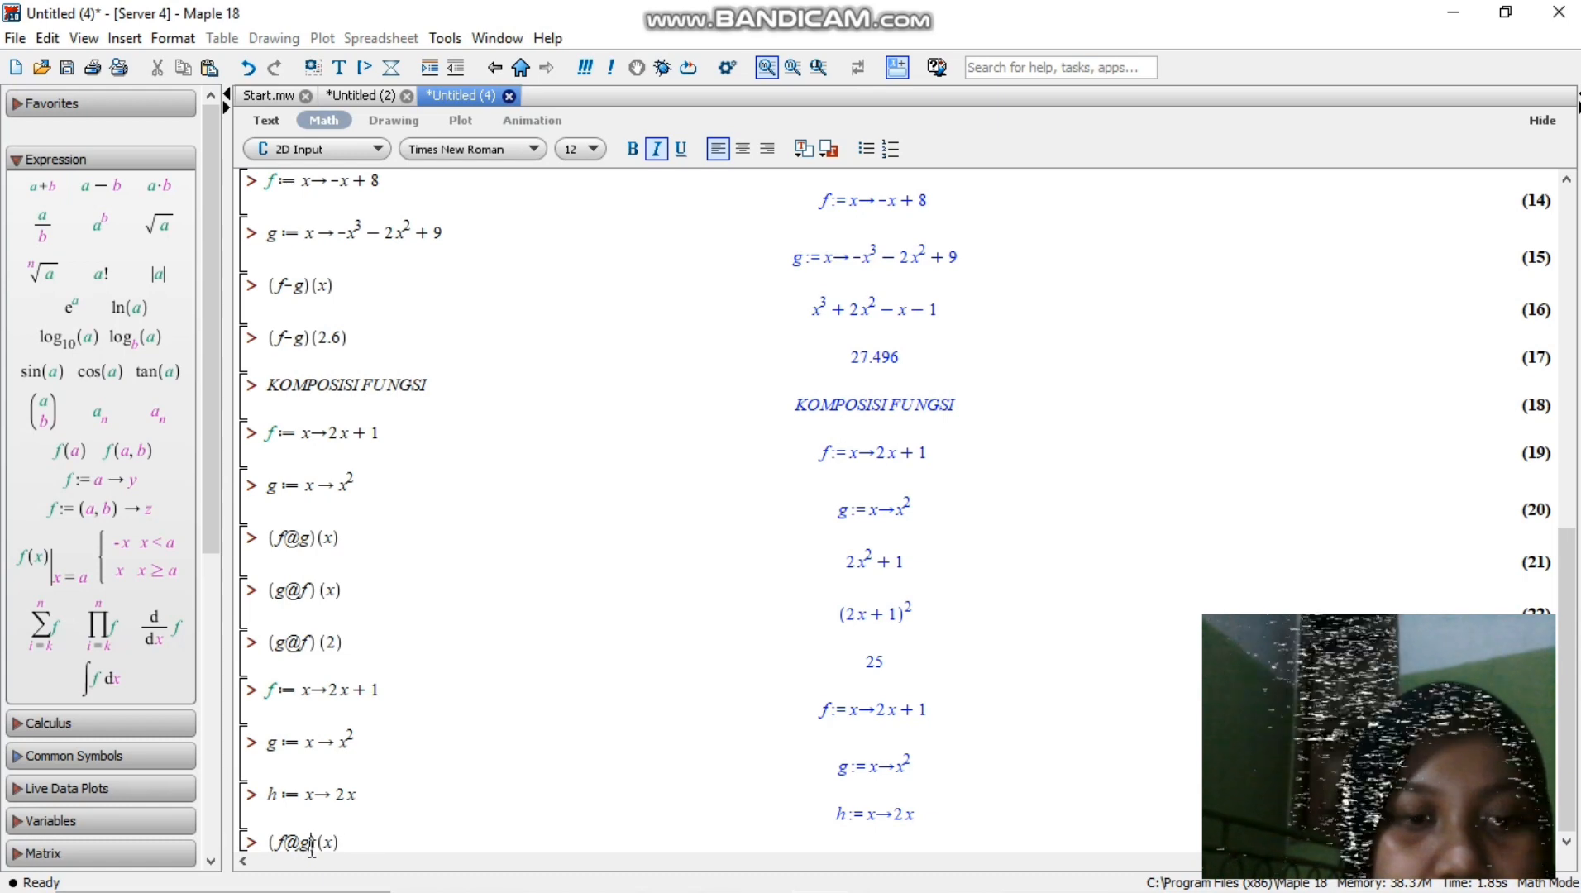
pyautogui.write('@')
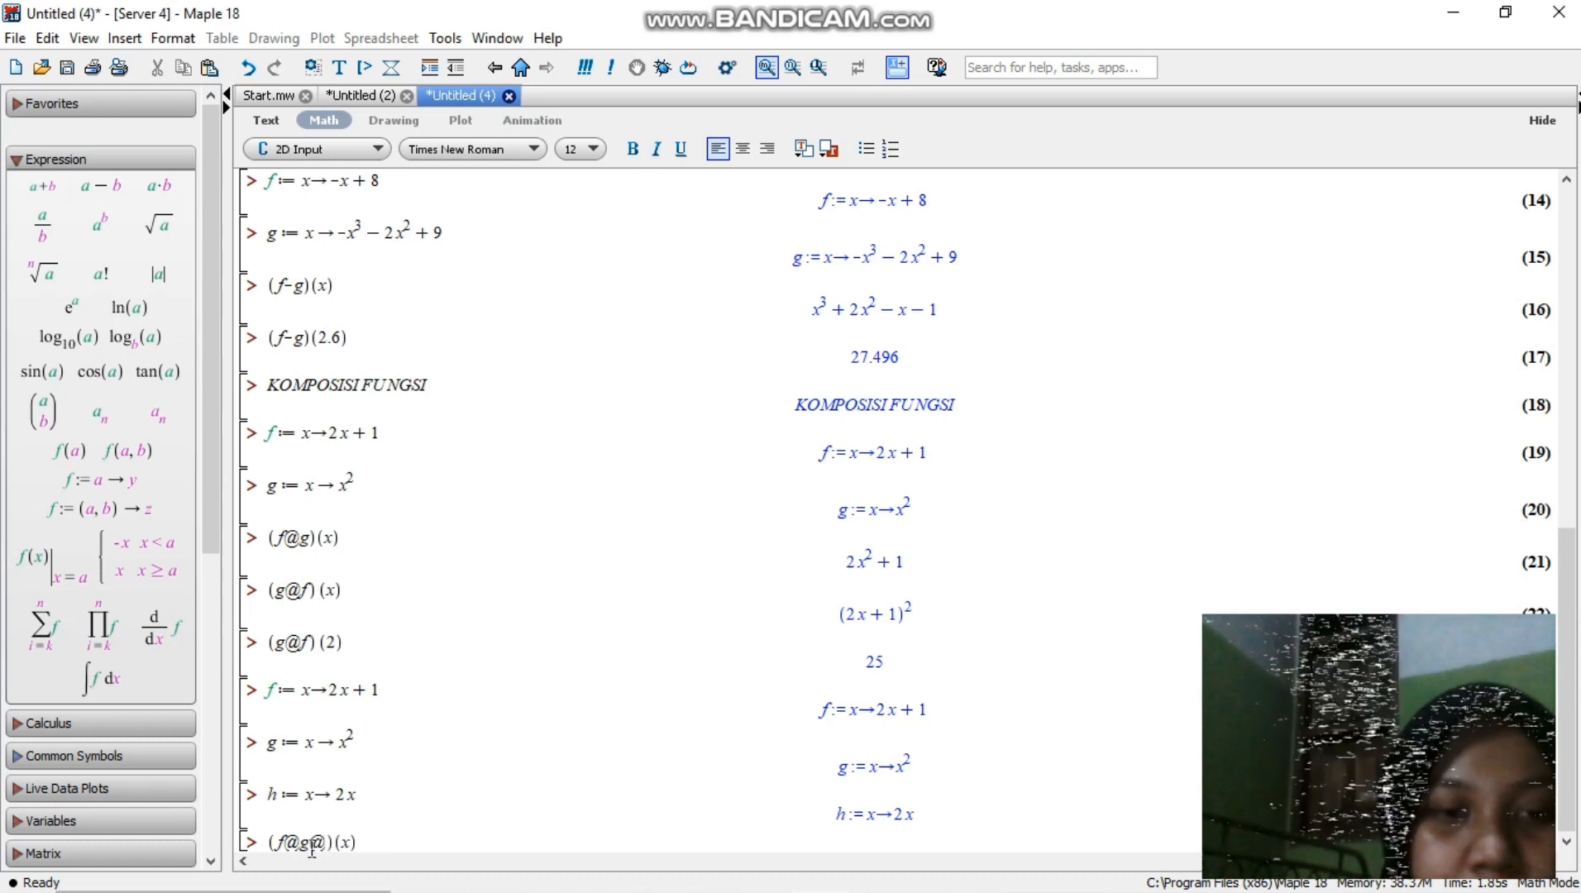
pyautogui.write('h')
pyautogui.press('Right')
pyautogui.press('Right')
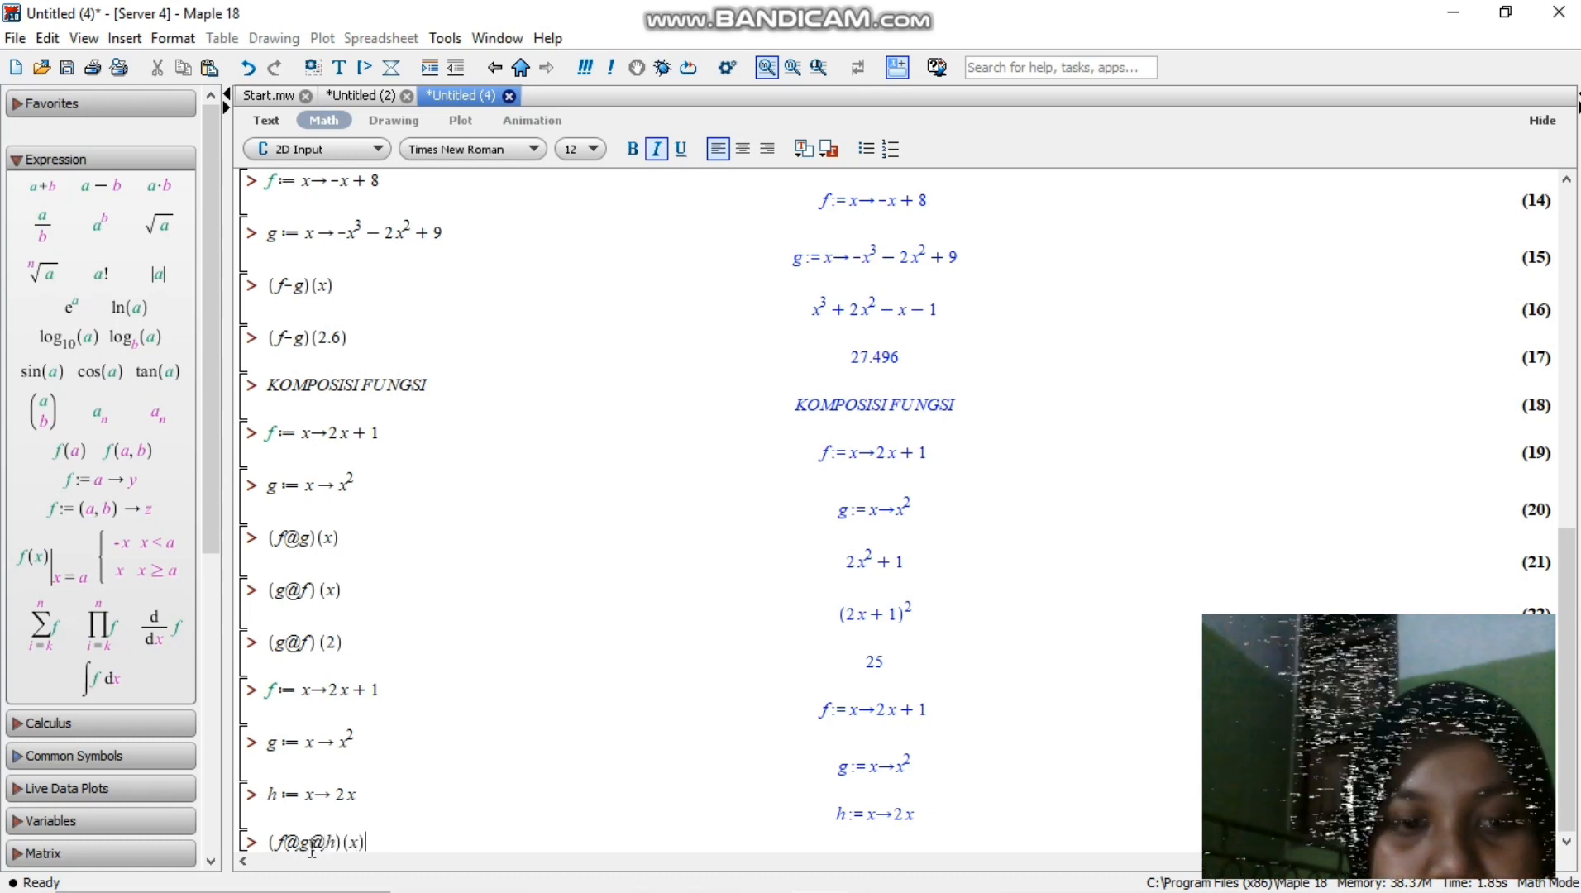
pyautogui.press('Return')
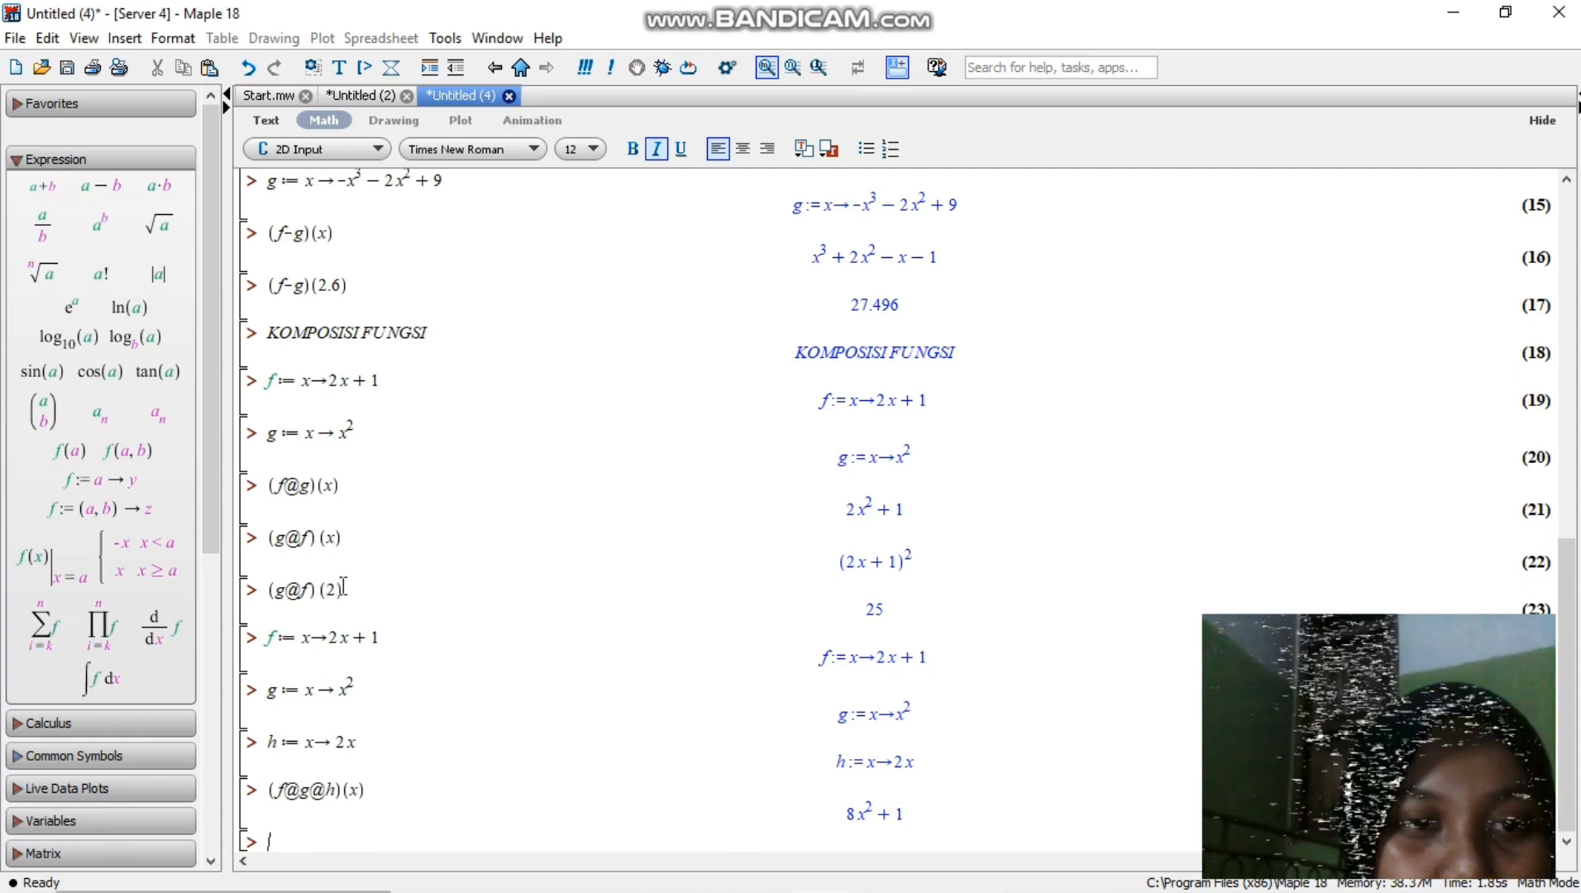
# Step: Copy (g@f)(x) to the empty input line, extend it to (g@f@h)(x) and evaluate it
pyautogui.click(364, 533)
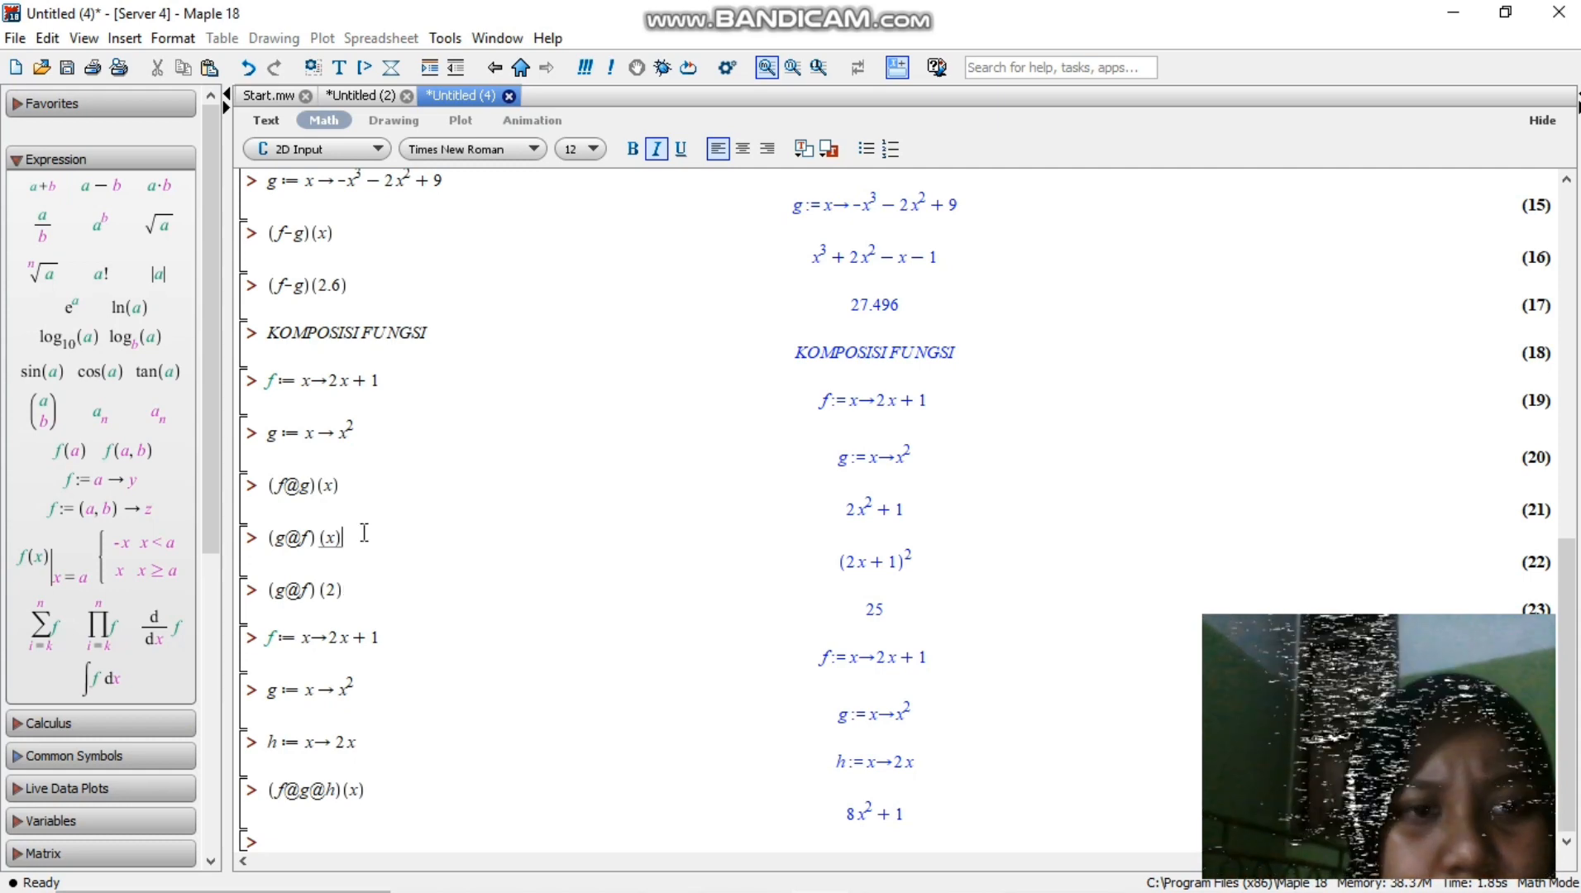
pyautogui.moveTo(364, 533); pyautogui.dragTo(287, 542)
pyautogui.hotkey('ctrl', 'c')
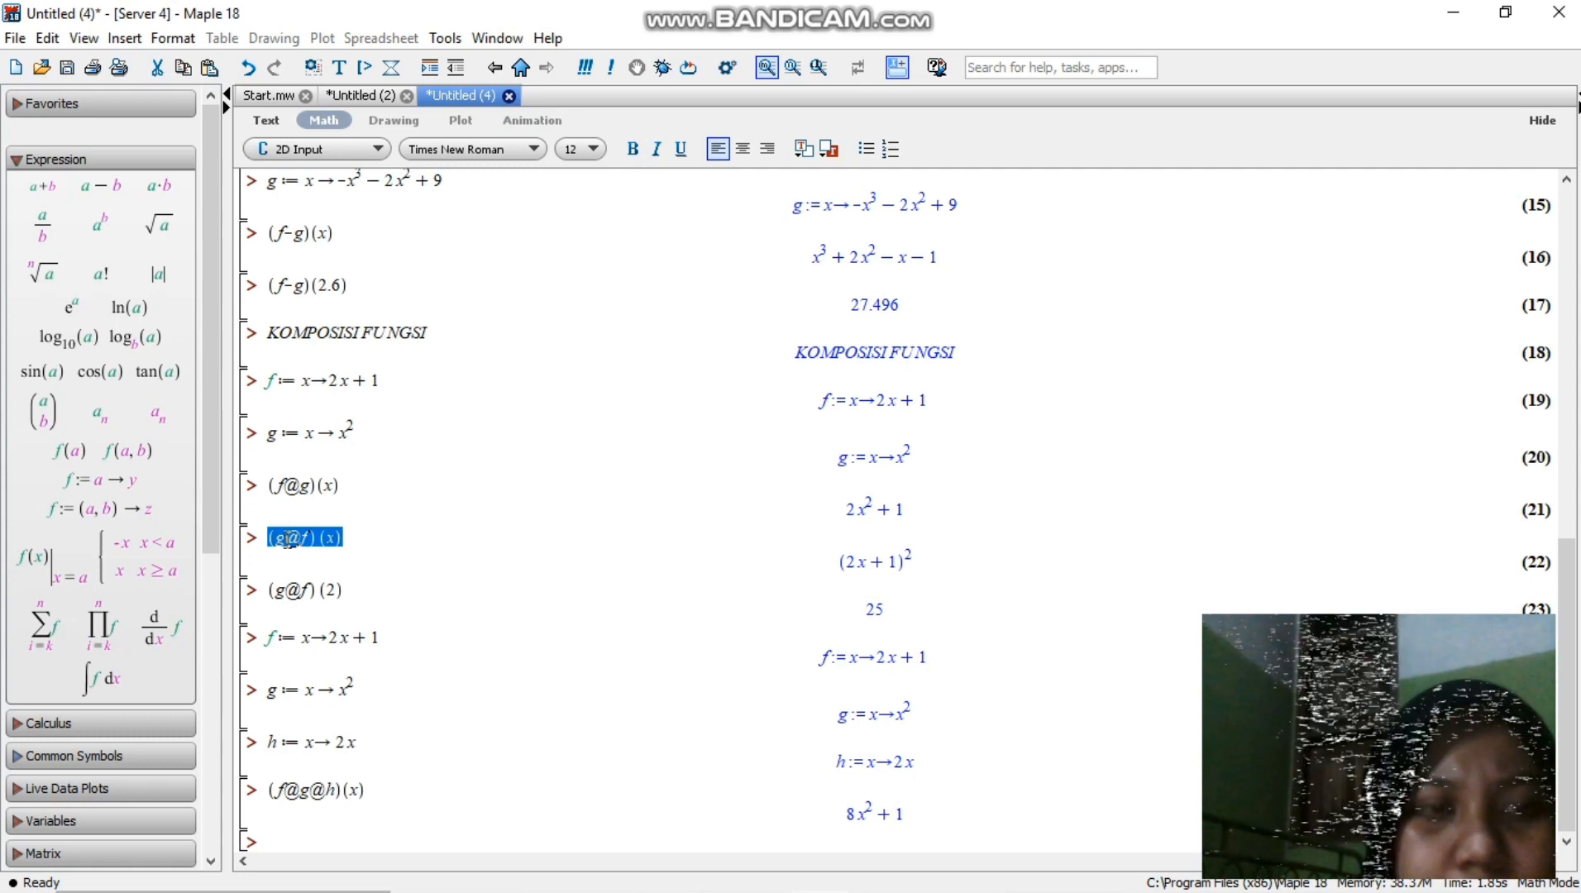
pyautogui.click(285, 830)
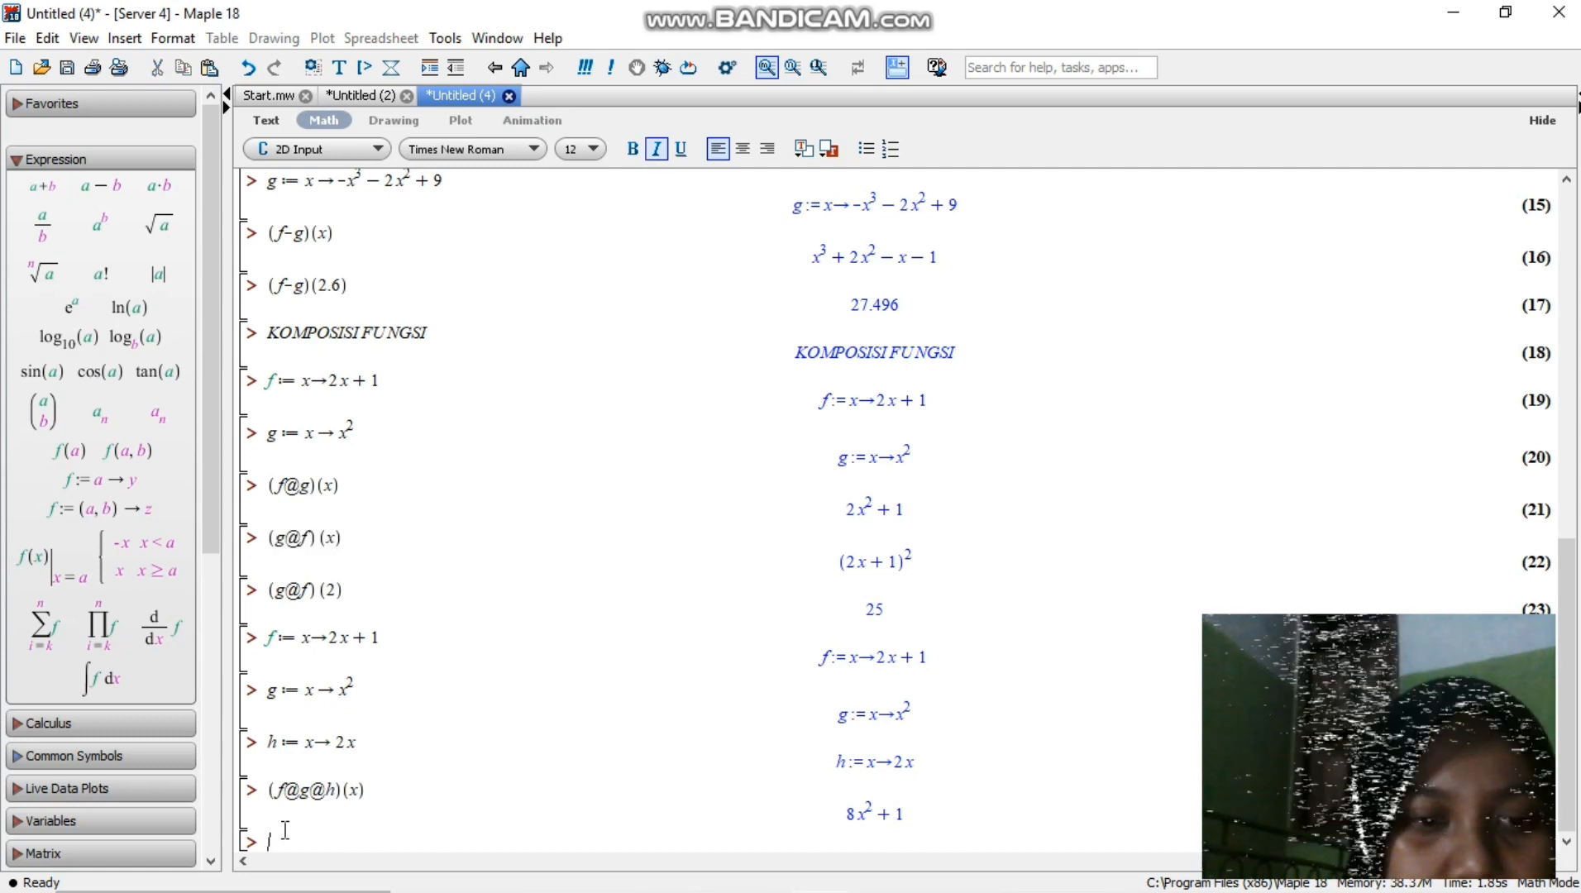
pyautogui.hotkey('ctrl', 'v')
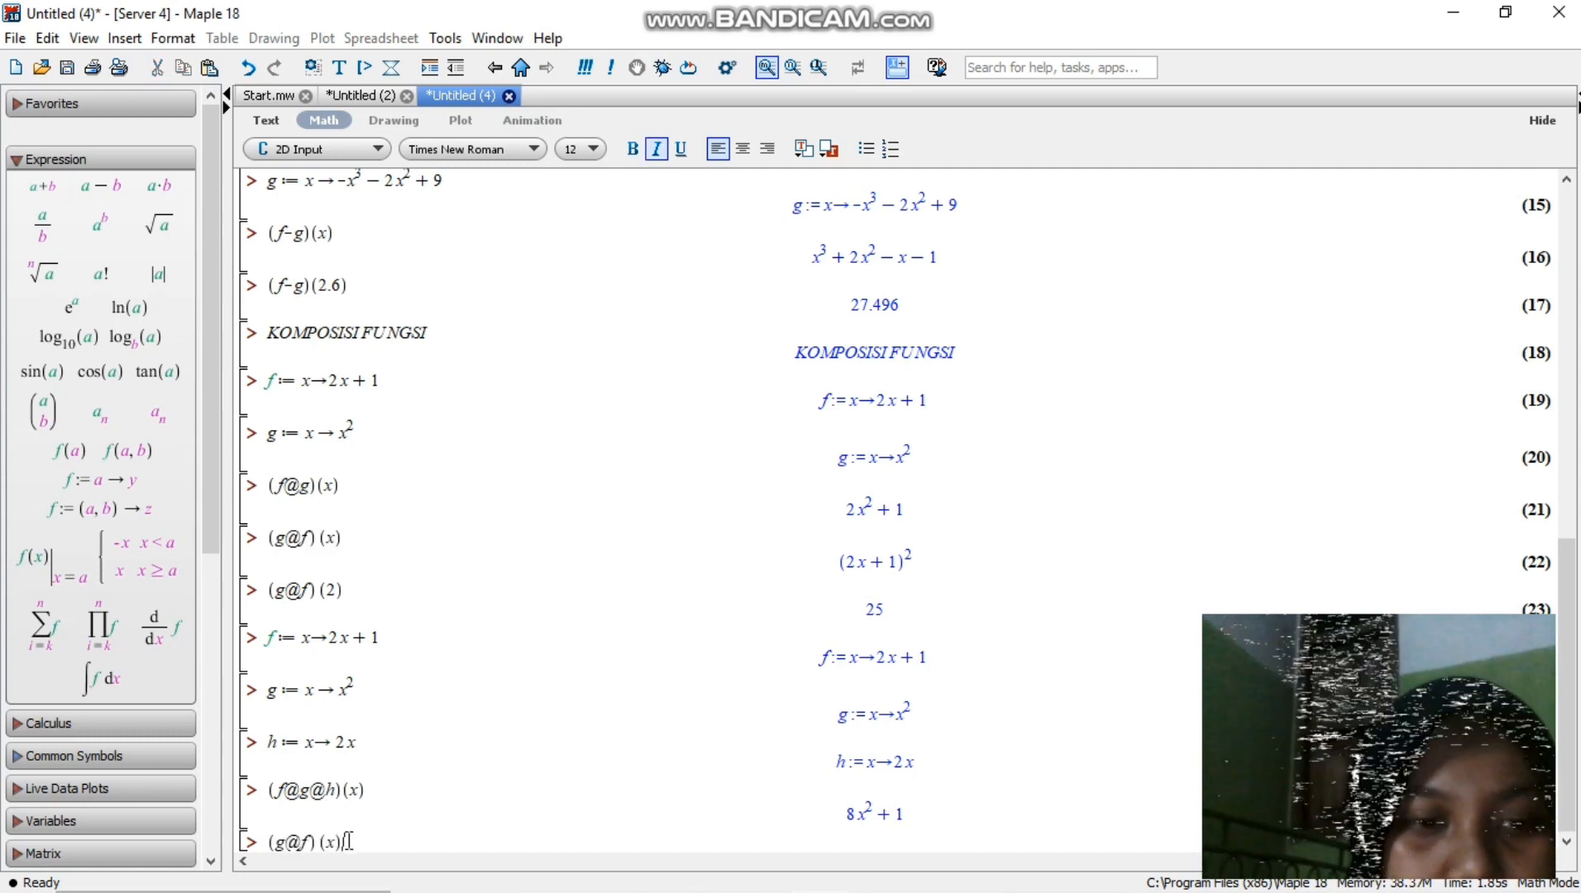
pyautogui.press('Left')
pyautogui.press('Left')
pyautogui.press('Left')
pyautogui.press('Left')
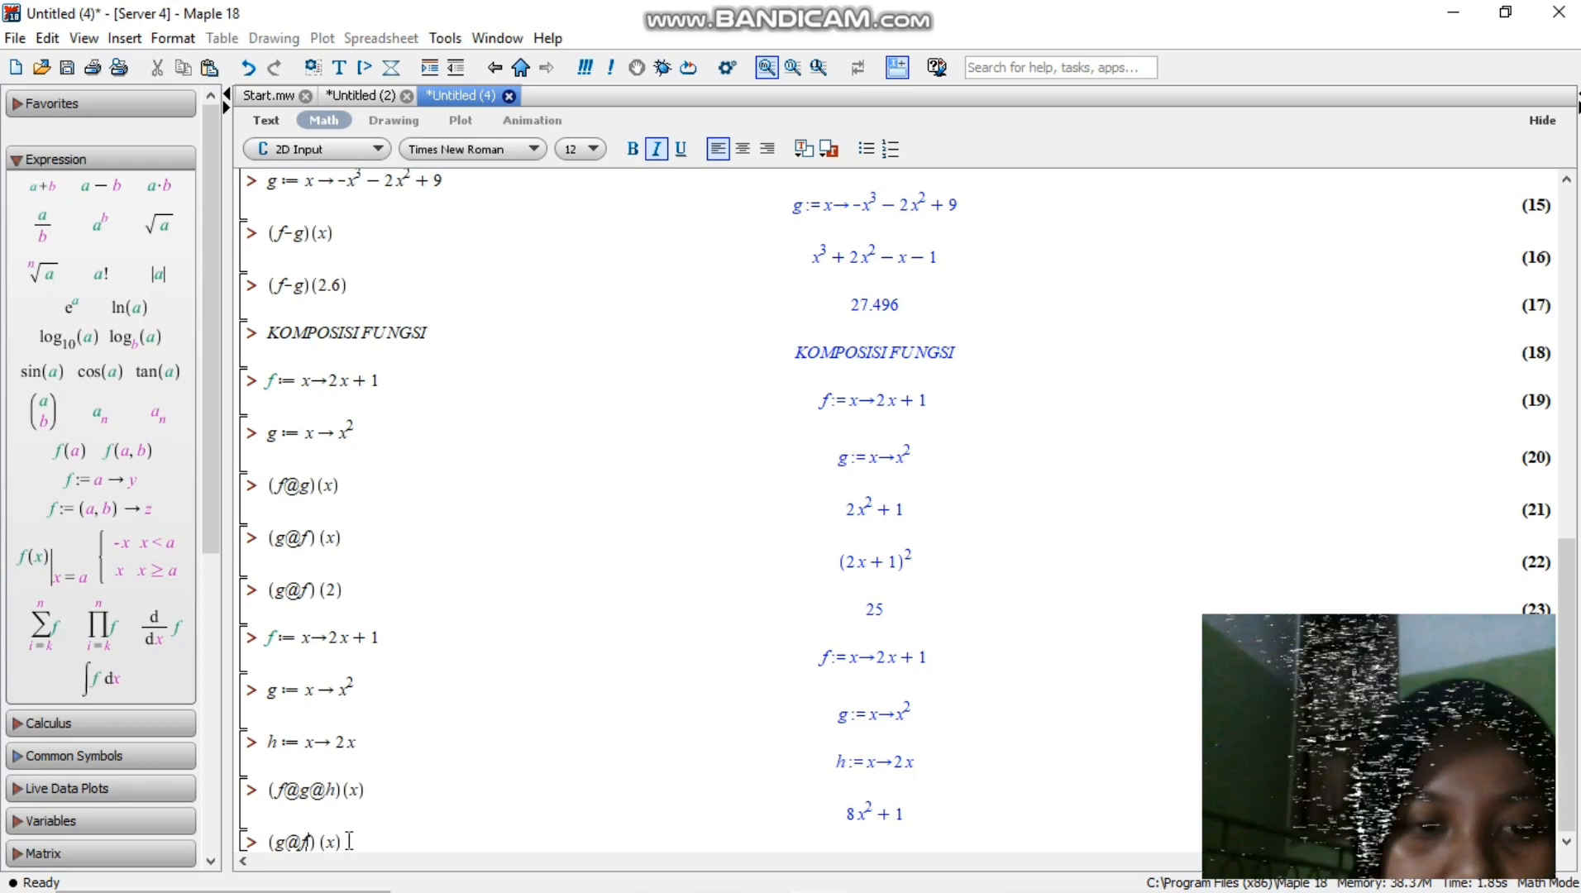
pyautogui.write('@h')
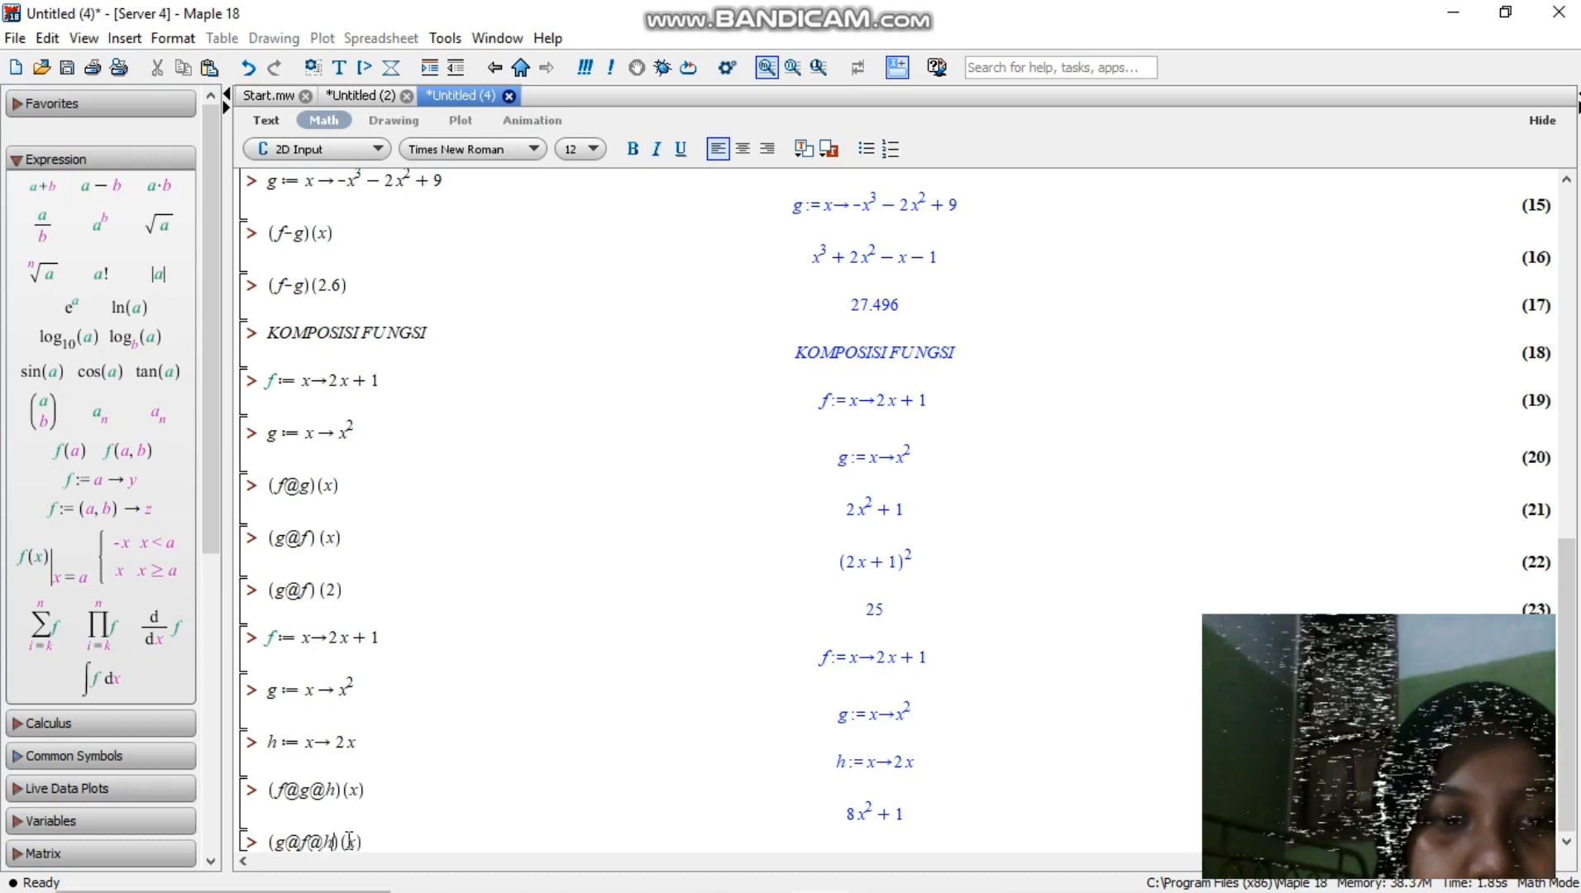
pyautogui.press('Right')
pyautogui.press('Right')
pyautogui.press('Right')
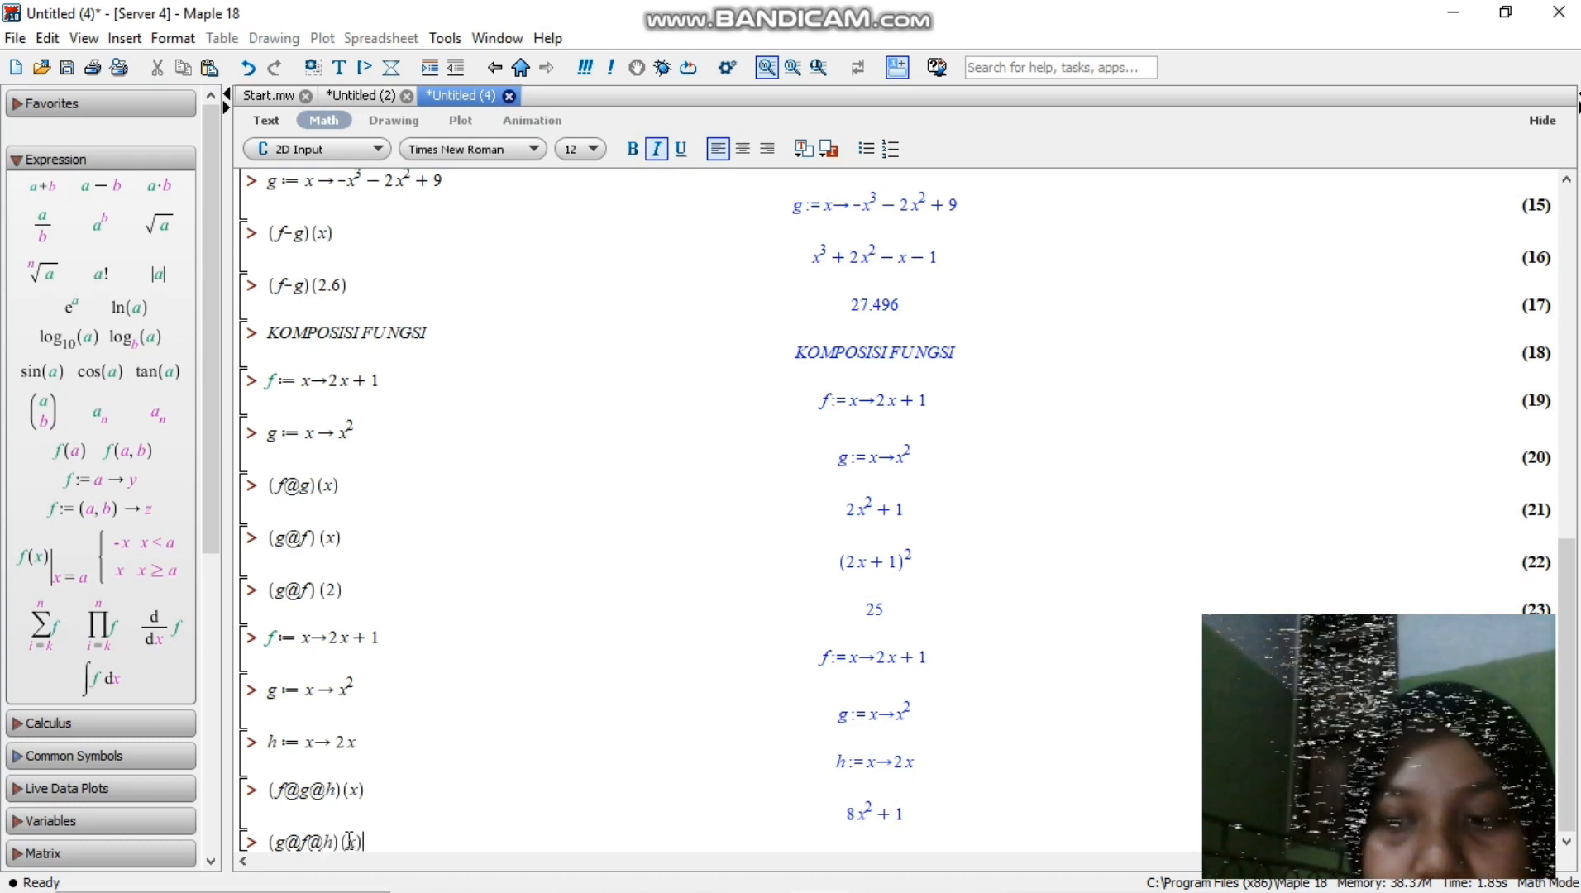
pyautogui.press('Return')
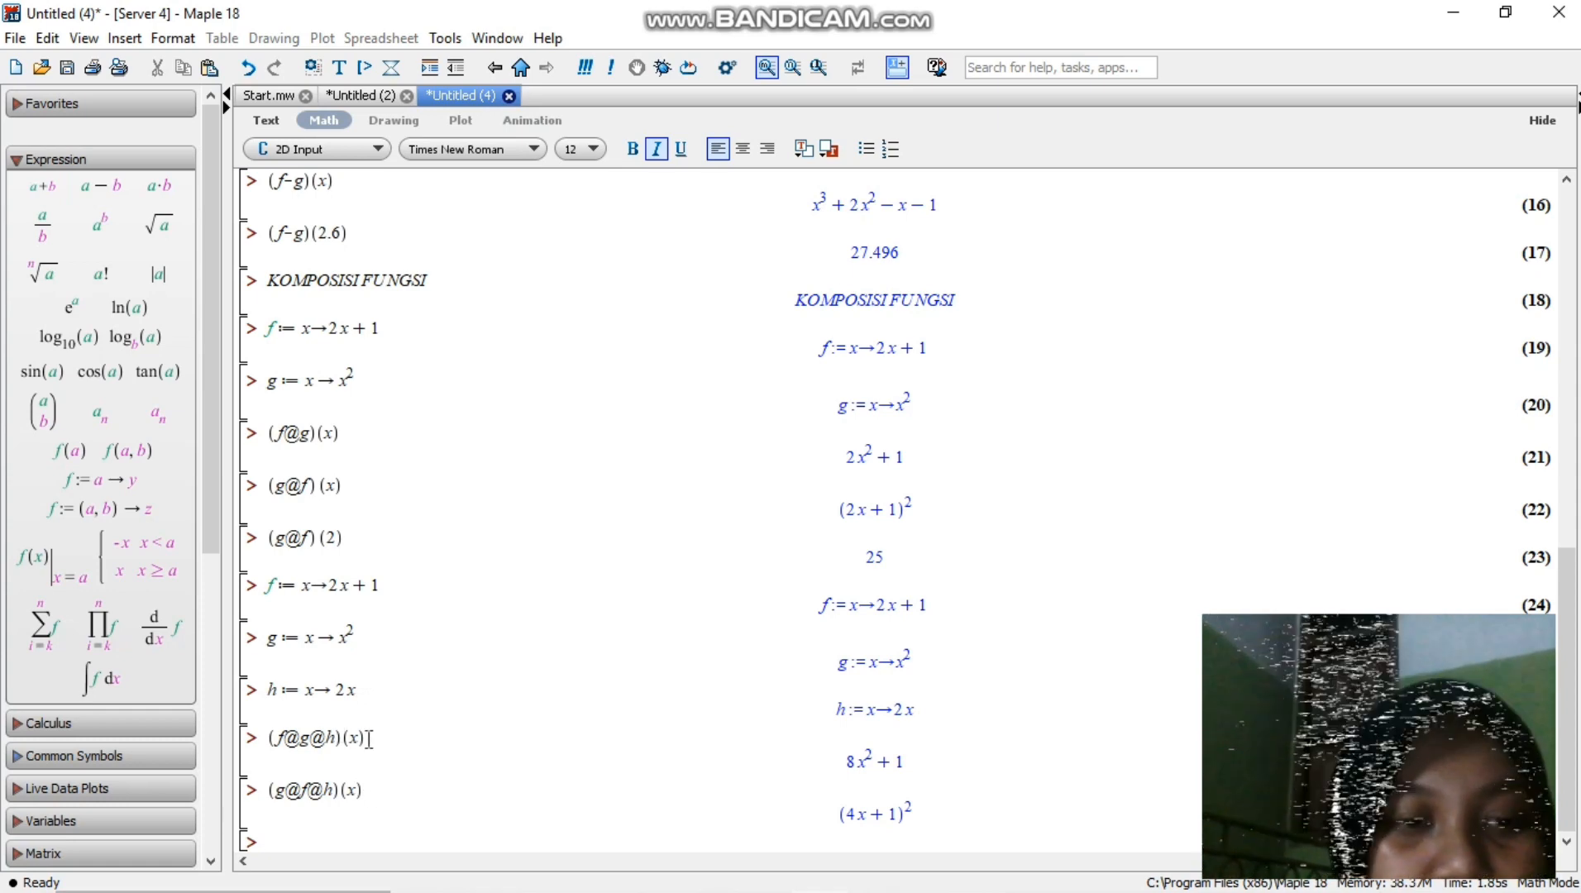
# Step: Copy (g@f@h)(x) to the empty input line, replace x with 5 and evaluate (g@f@h)(5)
pyautogui.tripleClick(364, 794)
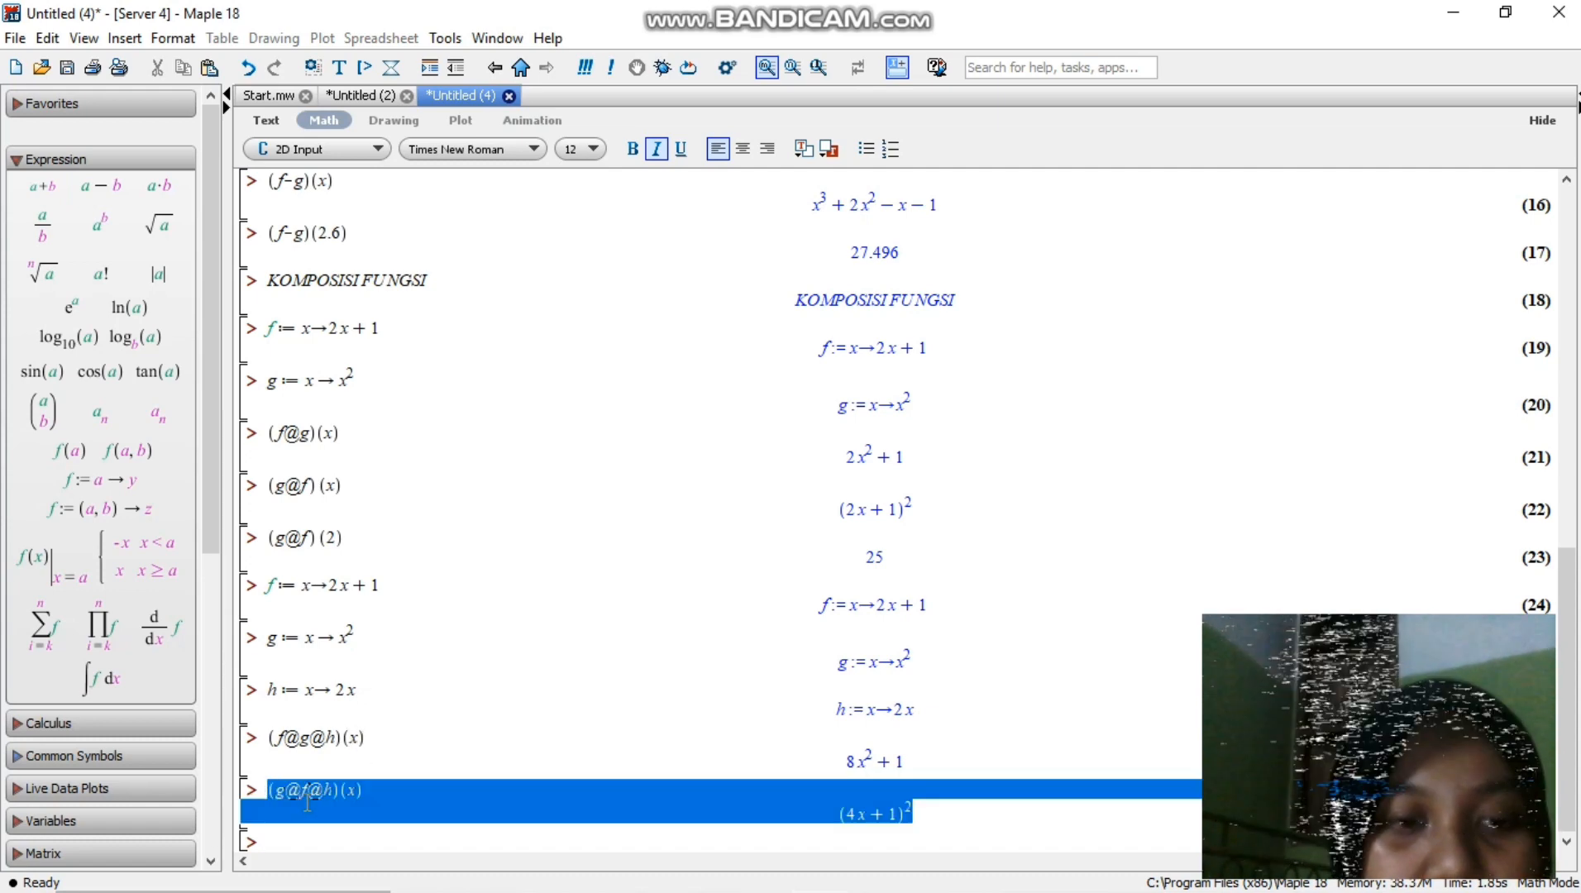
pyautogui.click(364, 792)
pyautogui.click(296, 793)
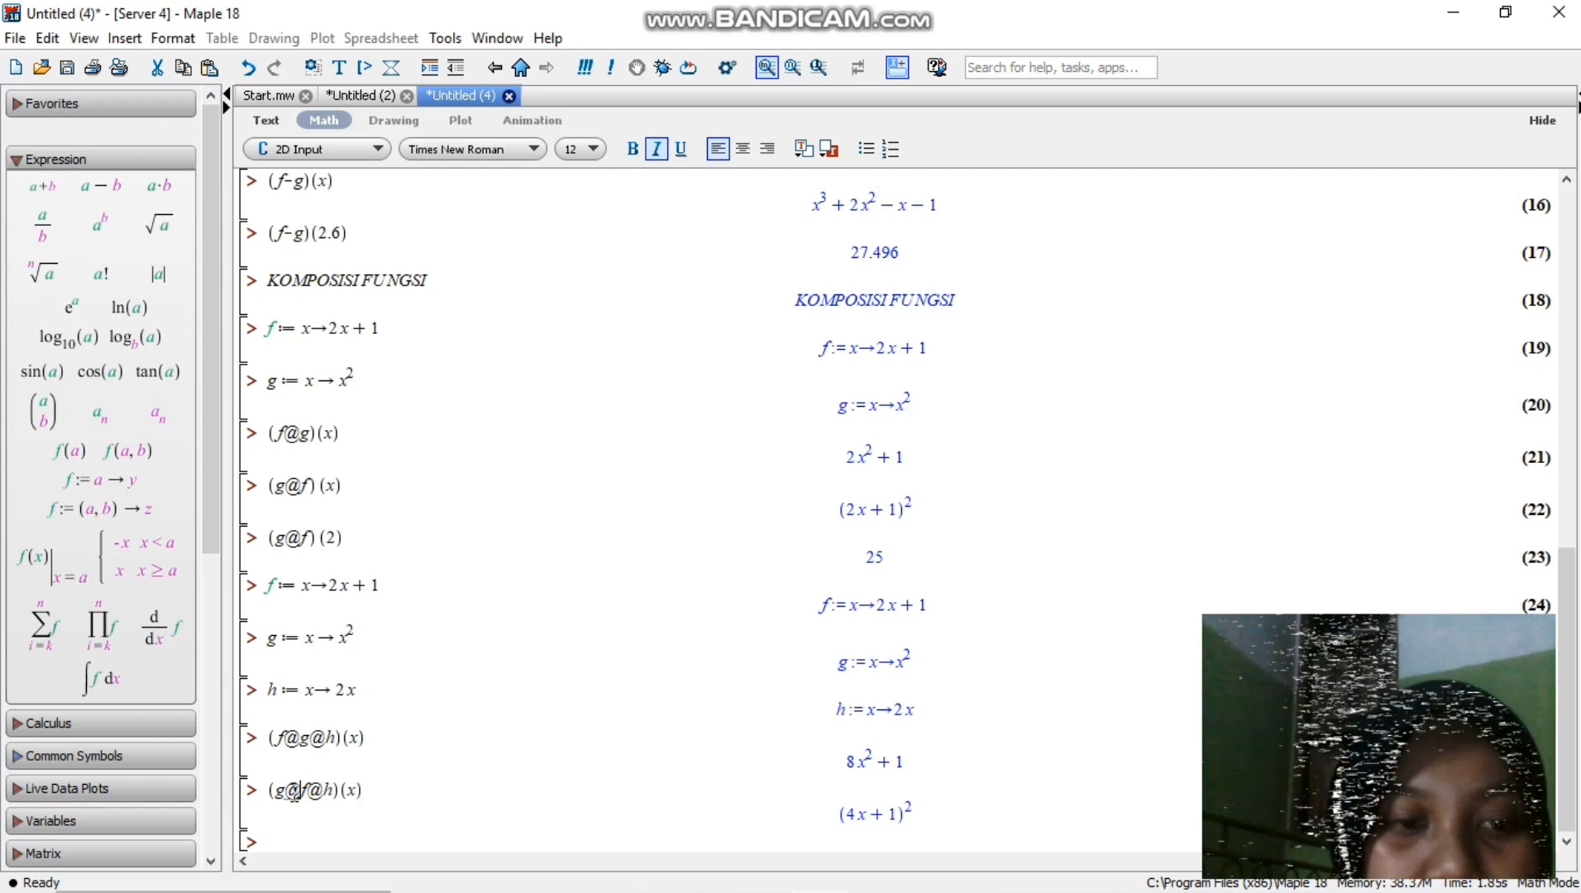
pyautogui.moveTo(364, 792); pyautogui.dragTo(277, 793)
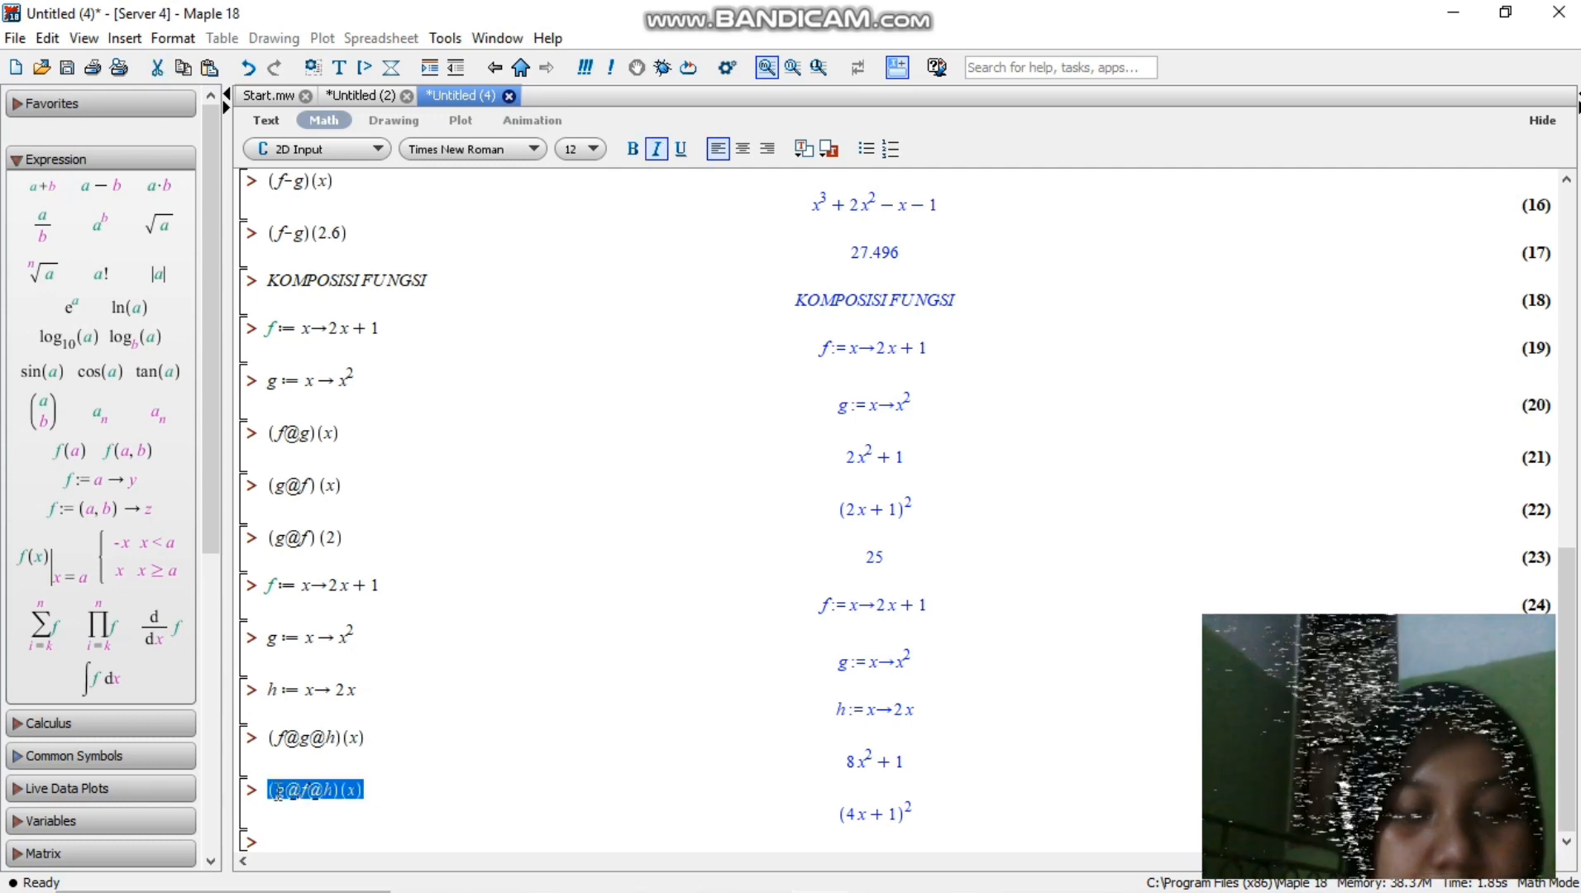
pyautogui.hotkey('ctrl', 'c')
pyautogui.click(280, 844)
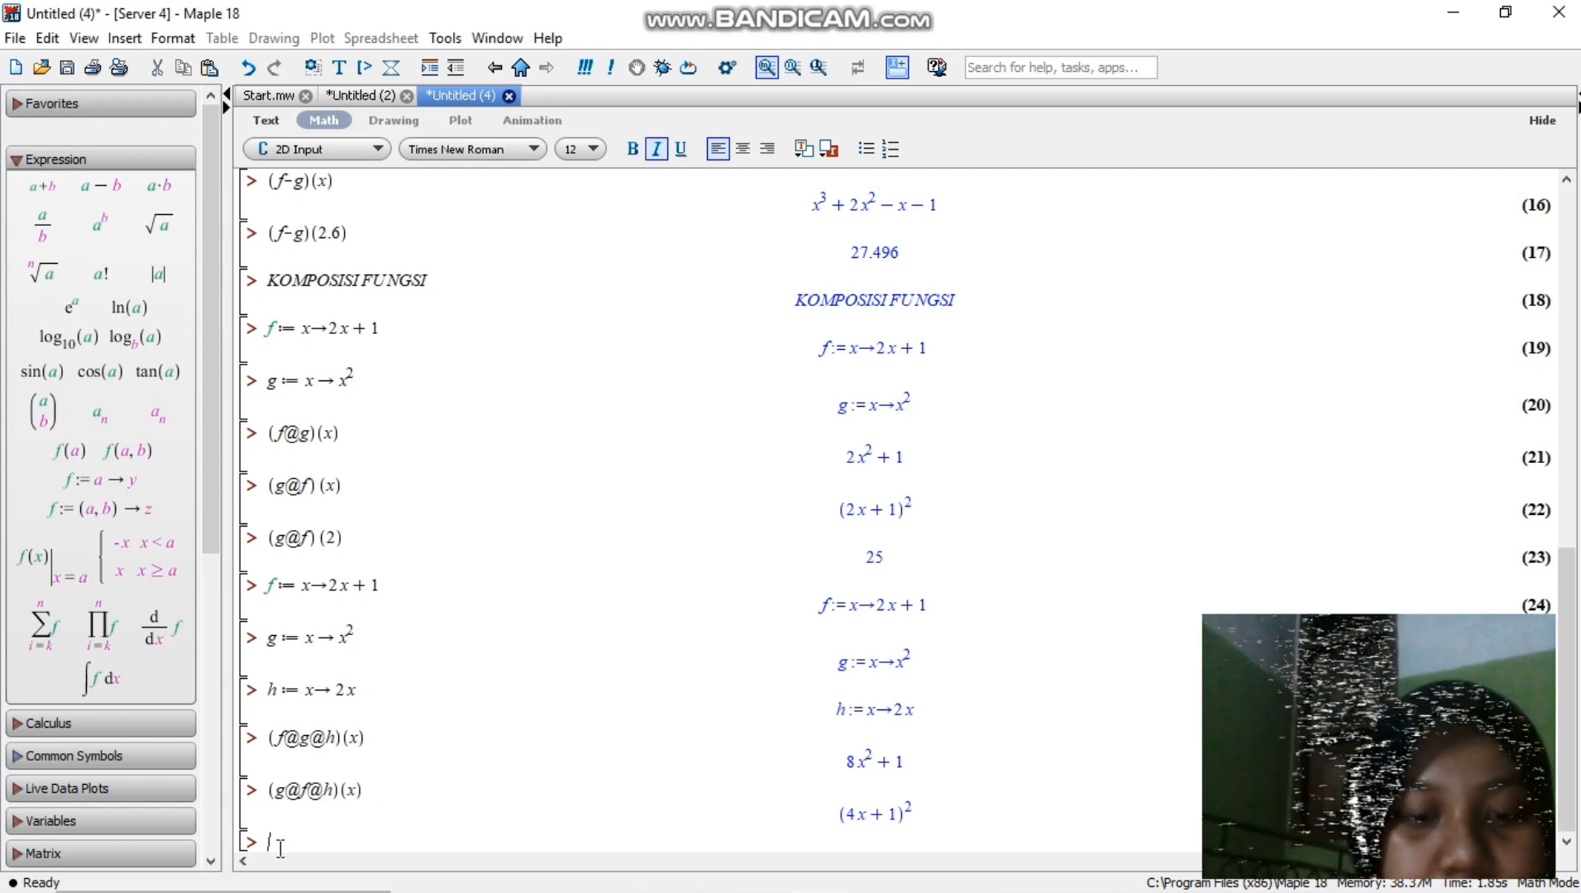
pyautogui.hotkey('ctrl', 'v')
pyautogui.click(356, 842)
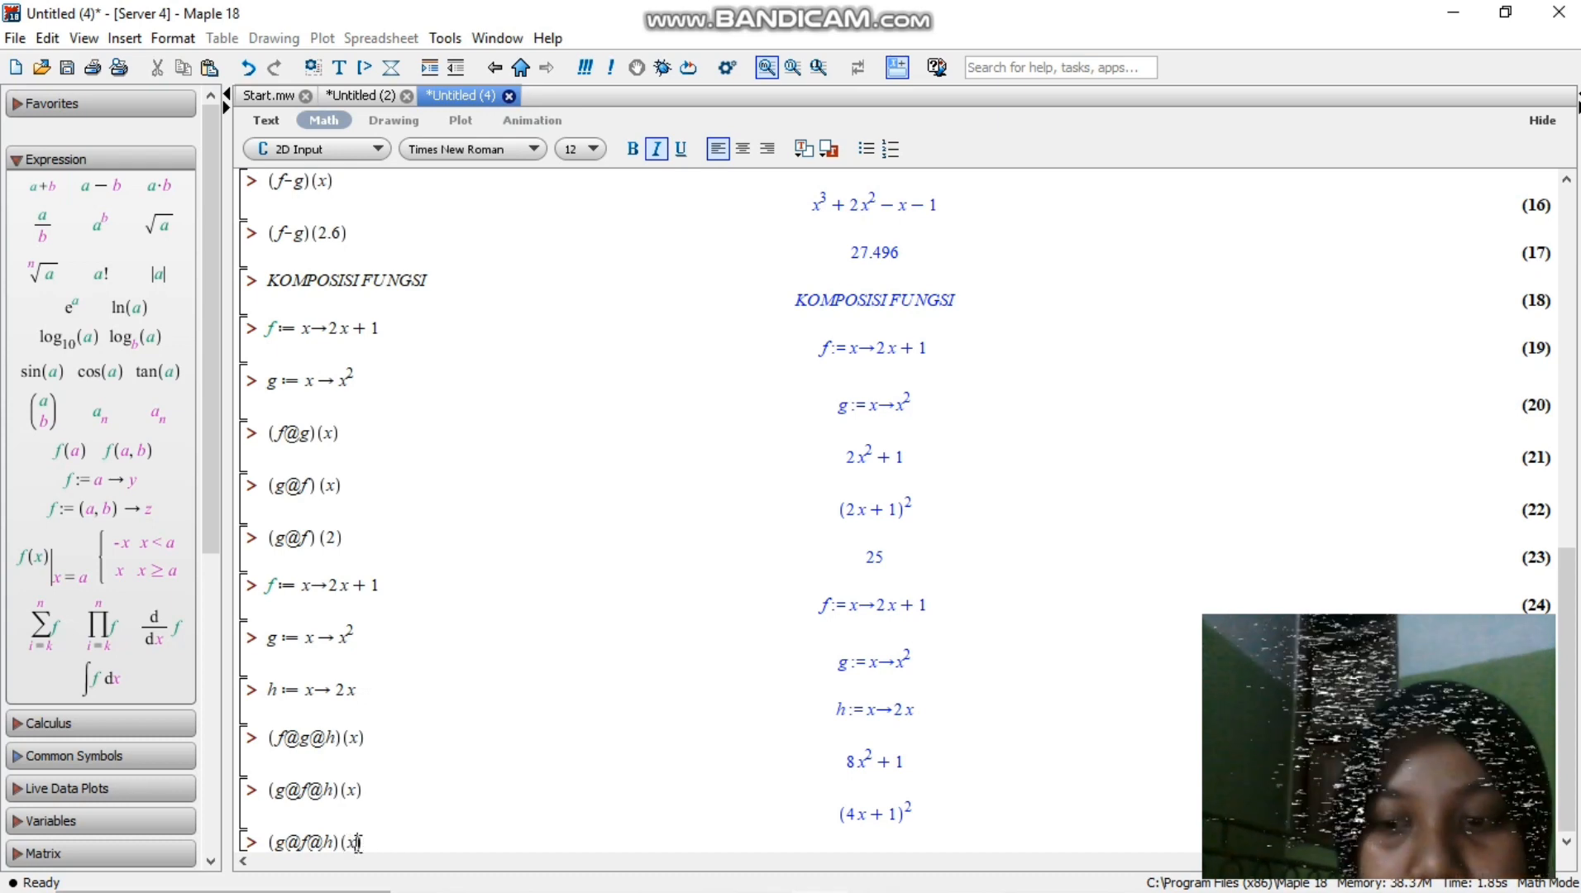
pyautogui.press('BackSpace')
pyautogui.write('5')
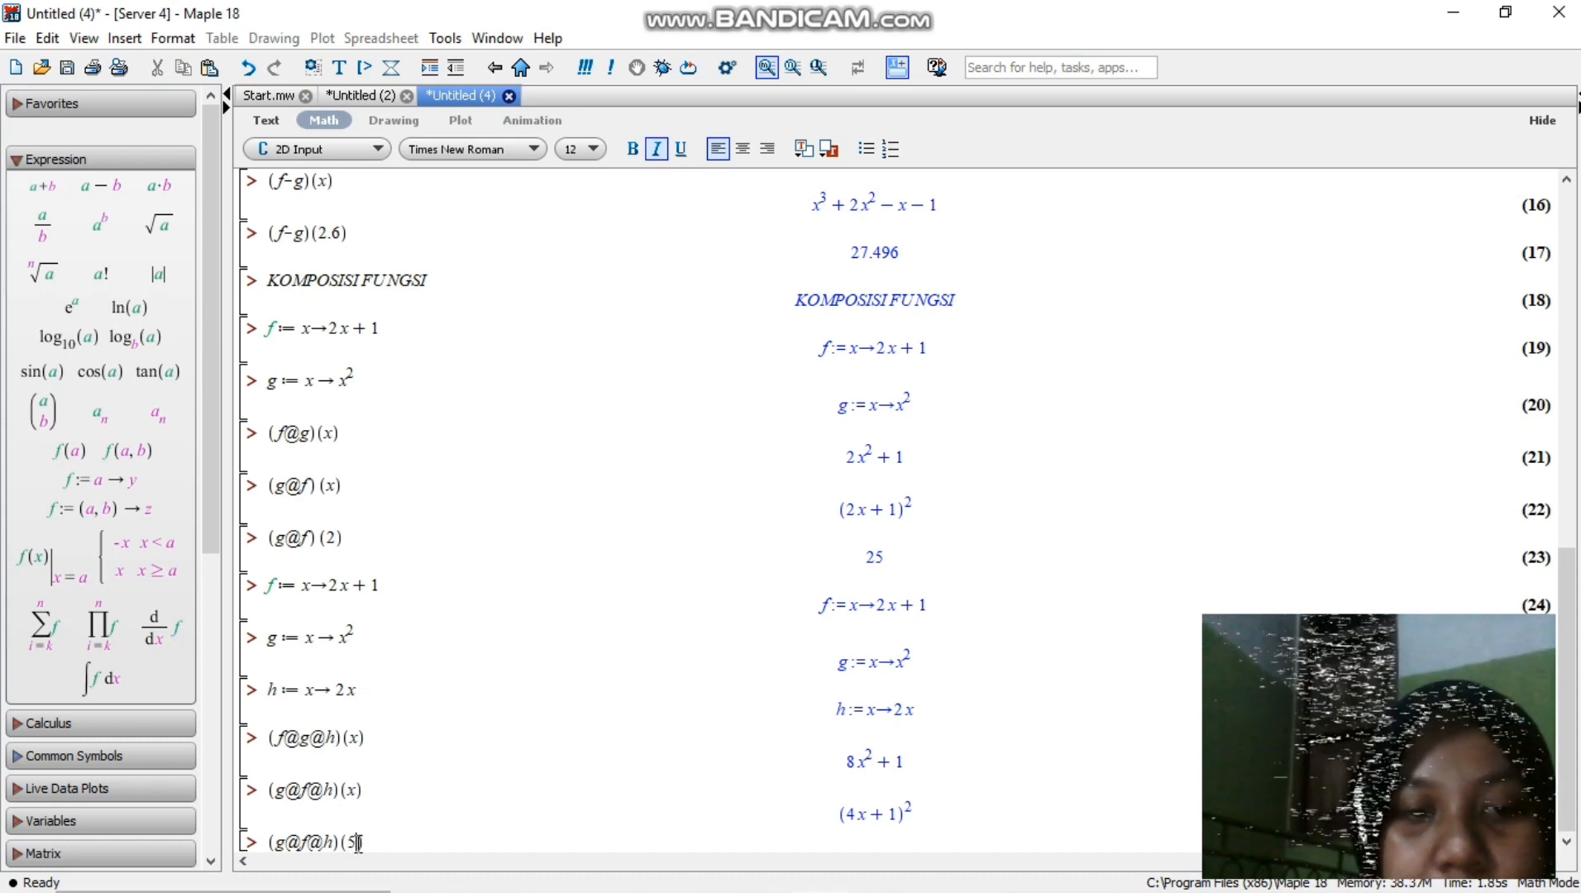
pyautogui.press('Return')
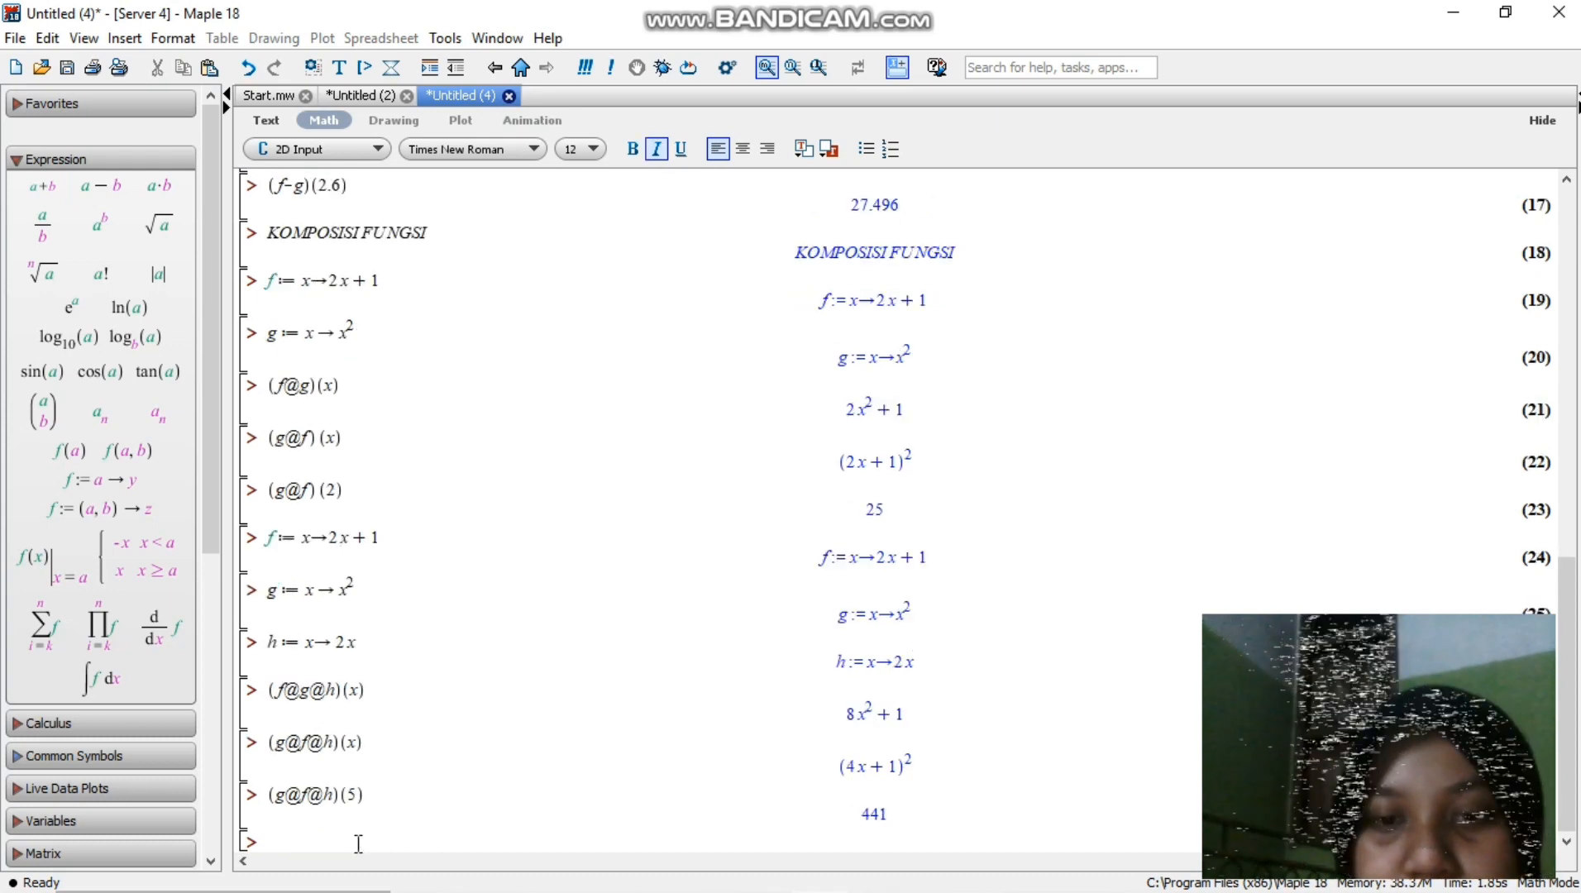